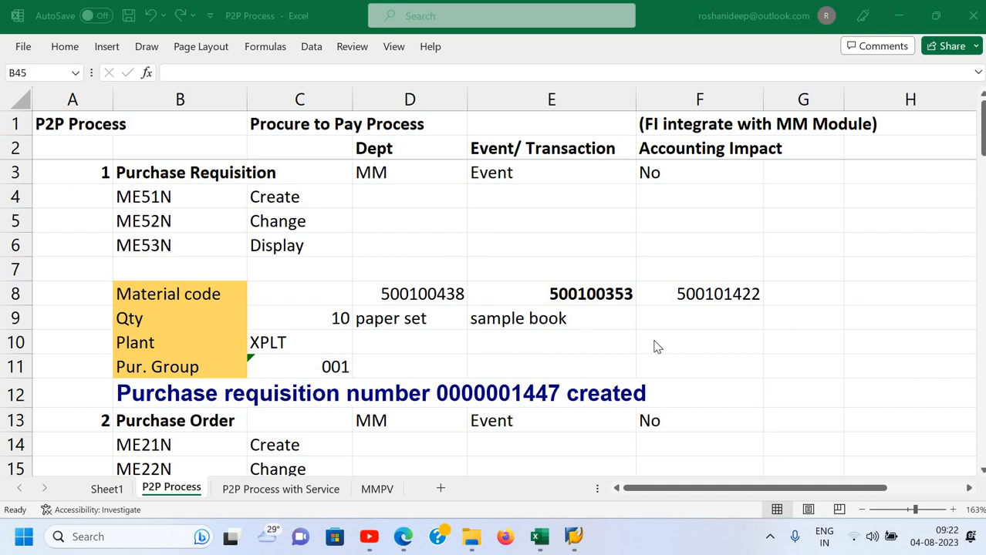
Review the Purchase Requisition section of the P2P Process sheet: transaction codes, material codes, quantity, plant and purchasing group
{"action": "left_click", "coordinate": [211, 174]}
{"action": "left_click", "coordinate": [211, 174]}
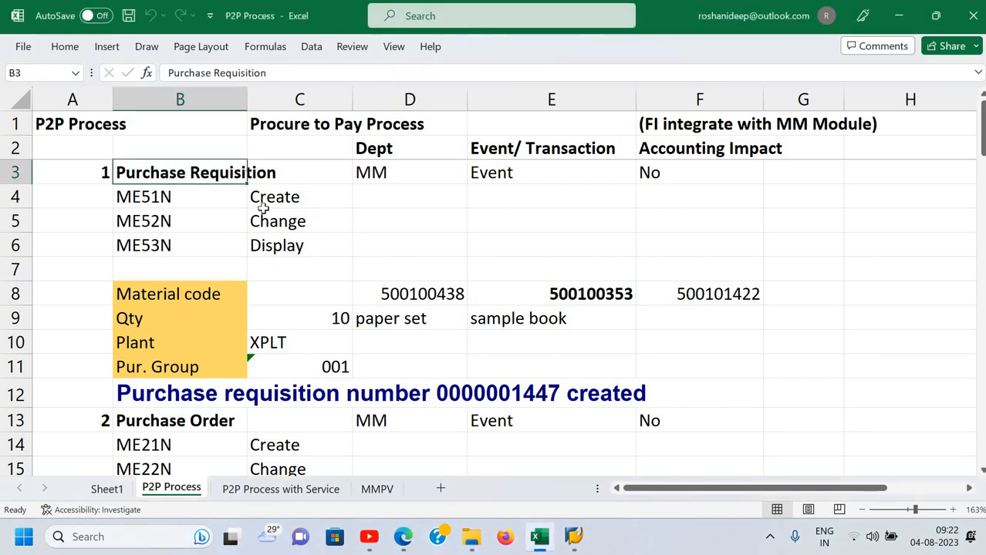
{"action": "left_click", "coordinate": [358, 301]}
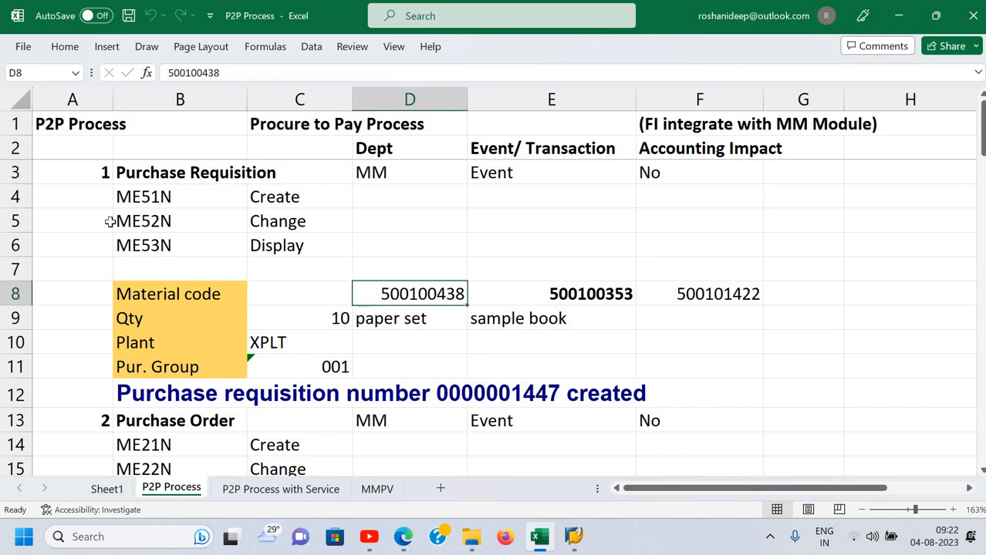
{"action": "left_click", "coordinate": [236, 202]}
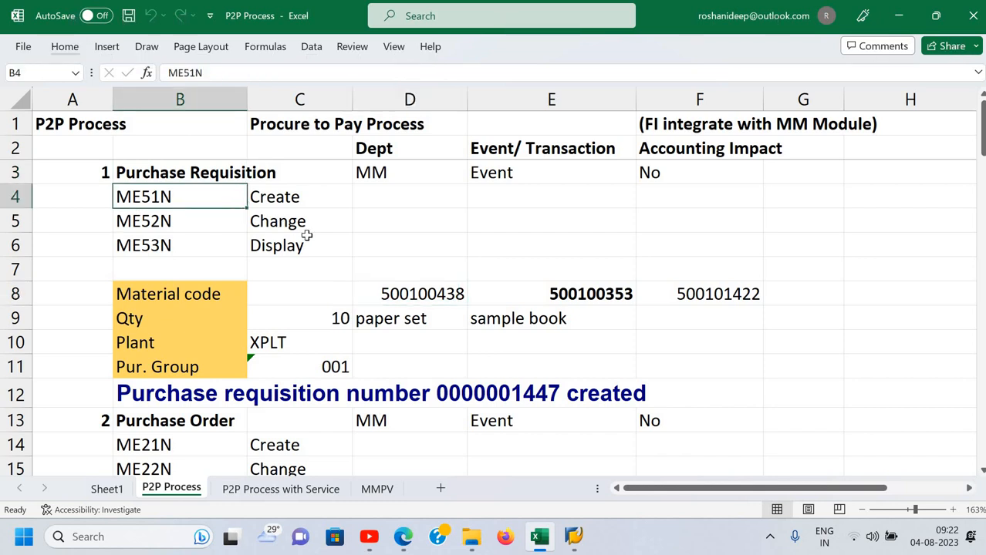
{"action": "left_click", "coordinate": [238, 301]}
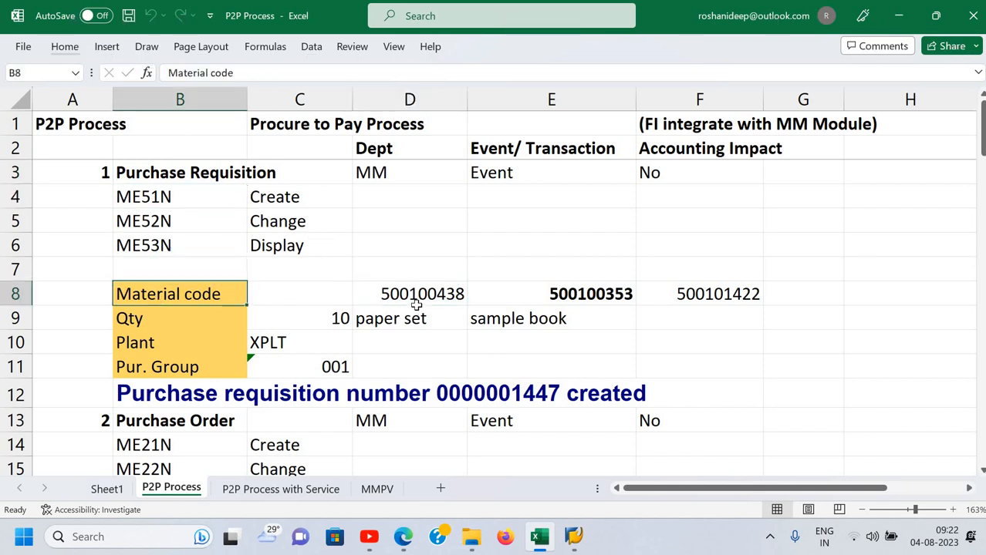
{"action": "left_click", "coordinate": [417, 302]}
{"action": "left_click", "coordinate": [565, 301]}
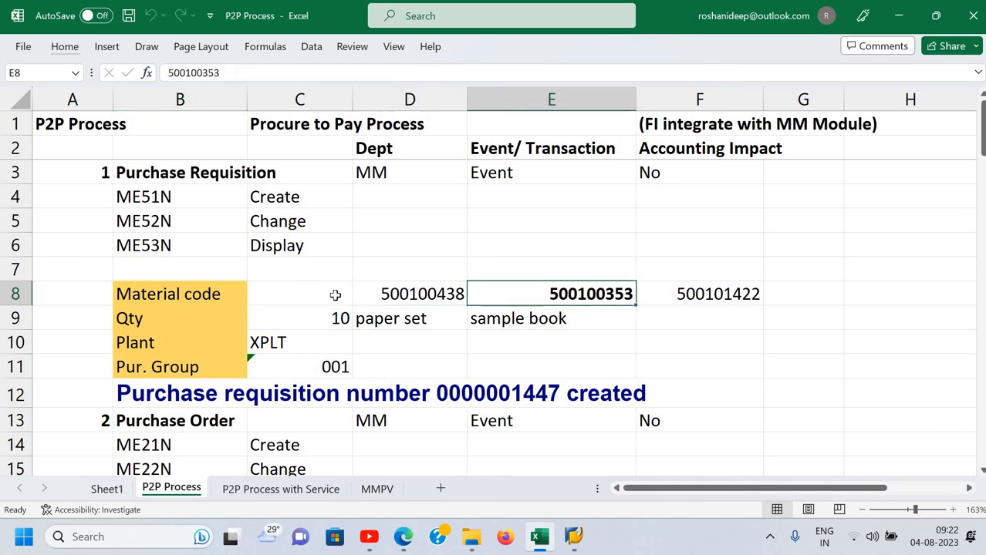
{"action": "left_click", "coordinate": [235, 324]}
{"action": "key", "text": "Tab"}
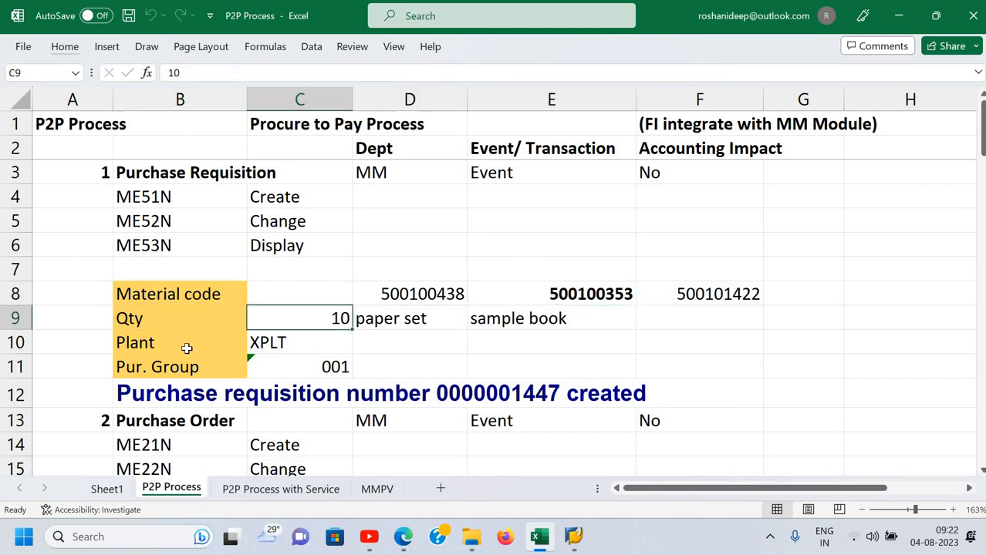
{"action": "key", "text": "Return"}
{"action": "key", "text": "Tab"}
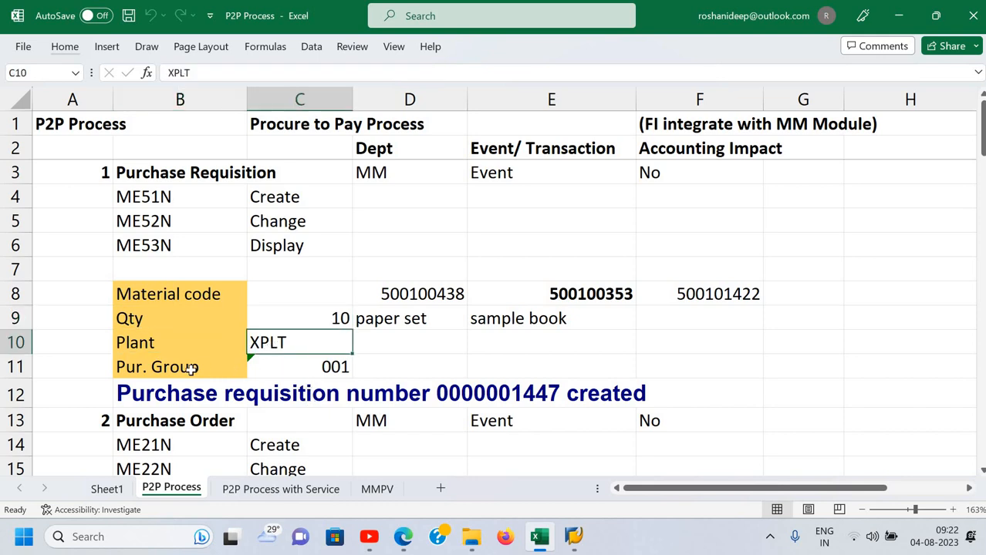
{"action": "key", "text": "Return"}
{"action": "key", "text": "Tab"}
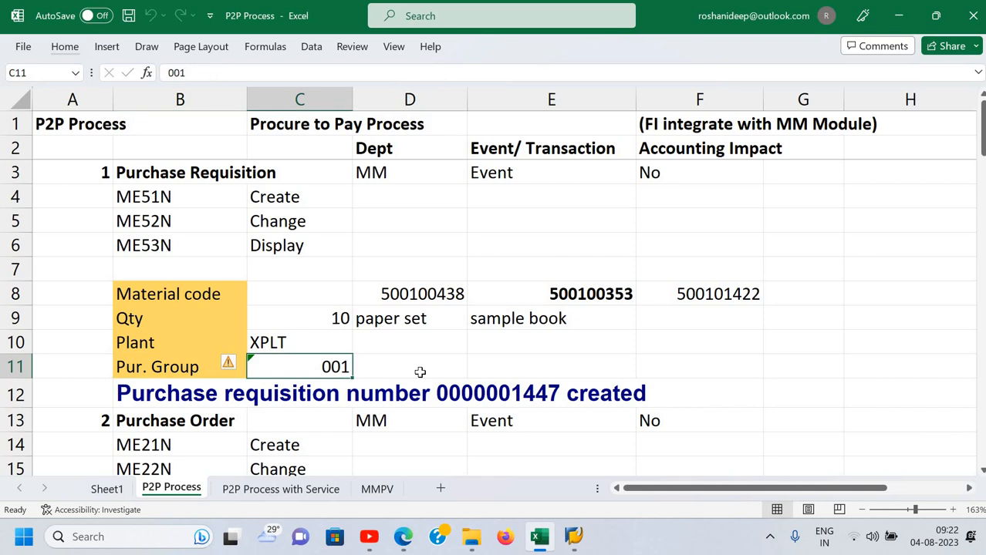
Switch to SAP Easy Access and start transaction ME51N to create a purchase requisition
{"action": "key", "text": "alt+Tab"}
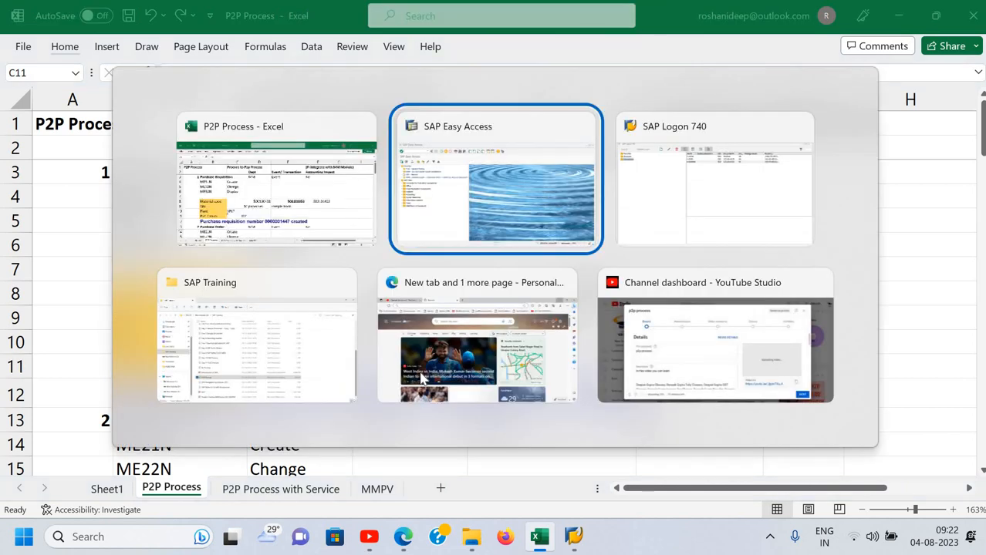
{"action": "type", "text": "me"}
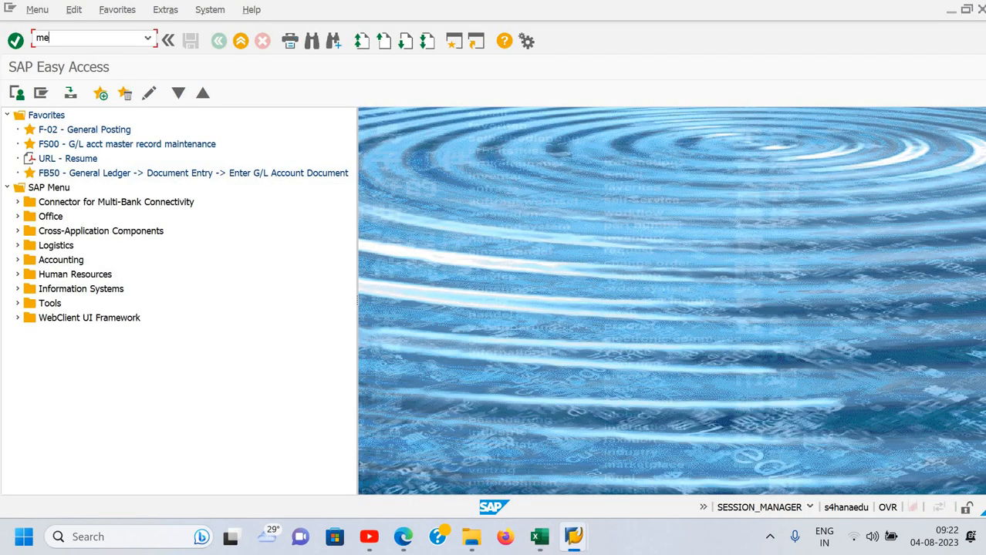
{"action": "type", "text": "51n"}
{"action": "key", "text": "Return"}
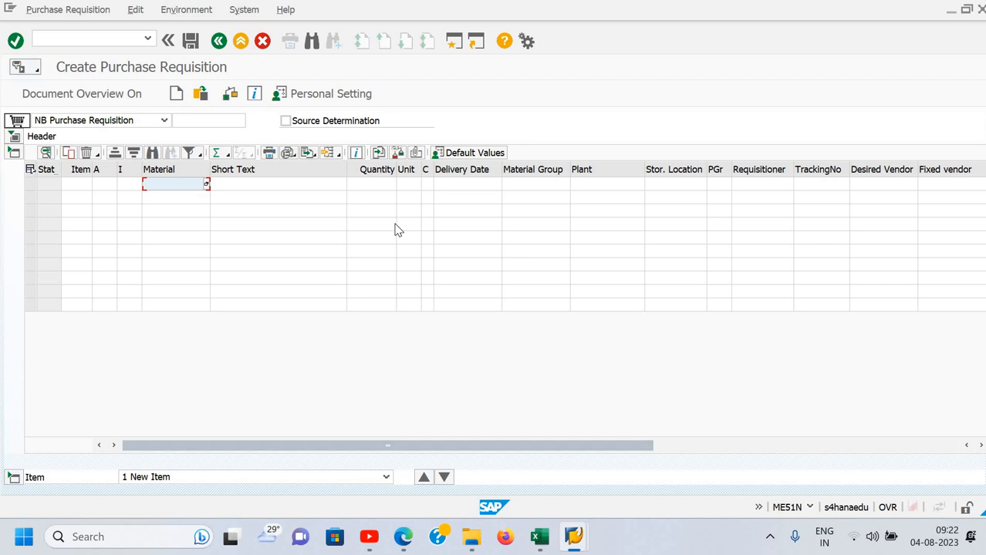
Copy material code 500100353 from the P2P Process sheet in Excel into the Material field of the SAP requisition's first item
{"action": "key", "text": "alt+Tab"}
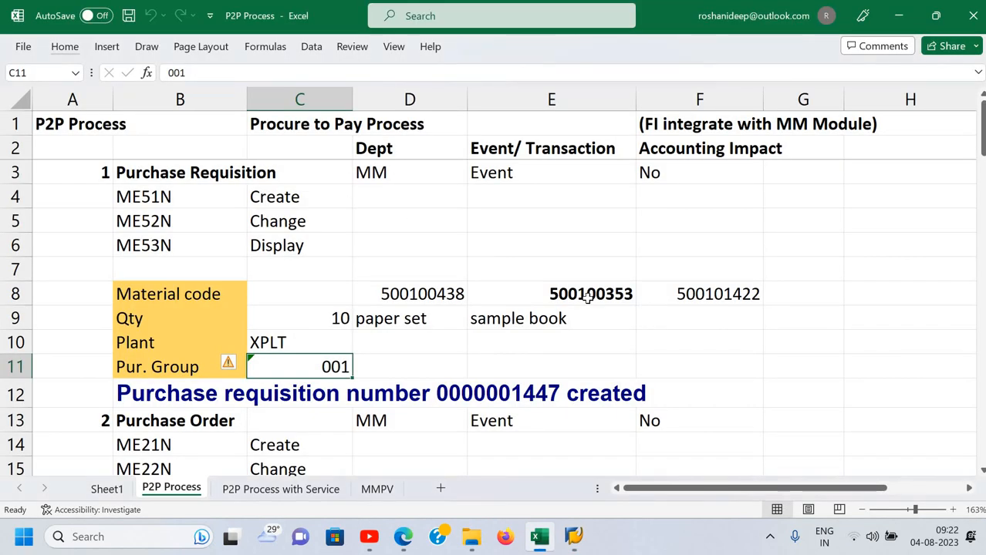
{"action": "left_click", "coordinate": [588, 297]}
{"action": "key", "text": "ctrl+c"}
{"action": "key", "text": "alt+Tab"}
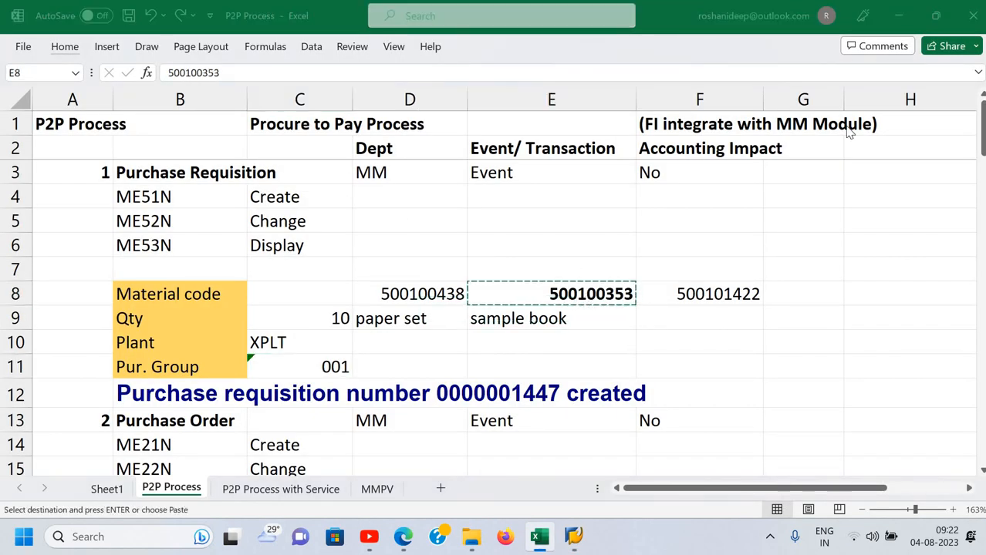
{"action": "key", "text": "ctrl+v"}
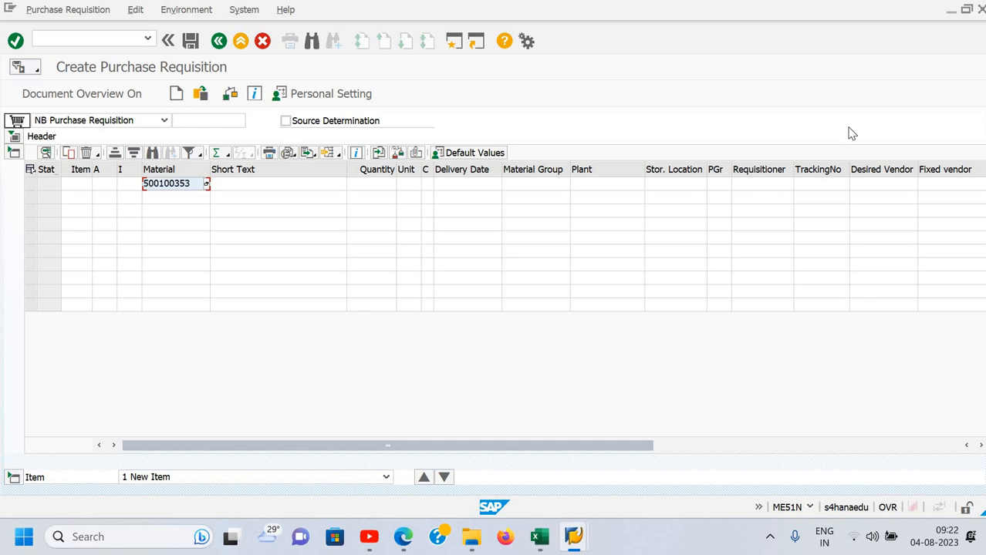
Enter quantity 10 and plant XPLT for the requisition's first item and confirm the entries
{"action": "key", "text": "Tab"}
{"action": "key", "text": "Tab"}
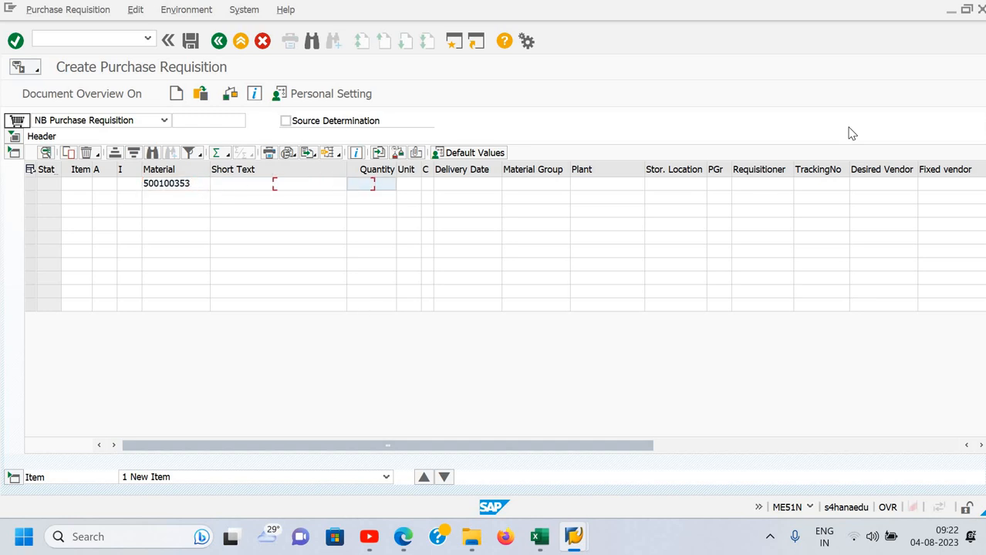
{"action": "type", "text": "10"}
{"action": "key", "text": "Tab"}
{"action": "key", "text": "Tab"}
{"action": "key", "text": "Tab"}
{"action": "key", "text": "Tab"}
{"action": "key", "text": "Tab"}
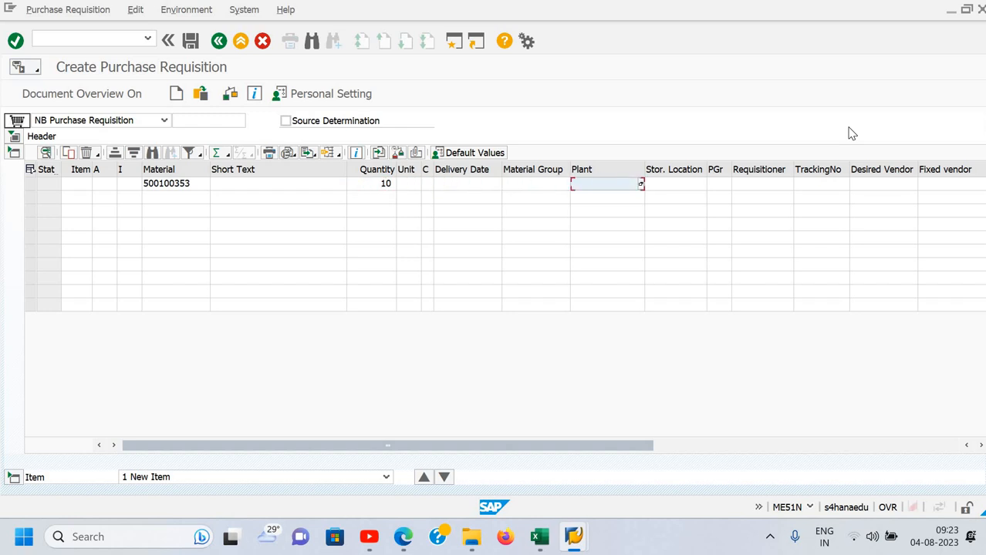
{"action": "type", "text": "xplt"}
{"action": "key", "text": "Return"}
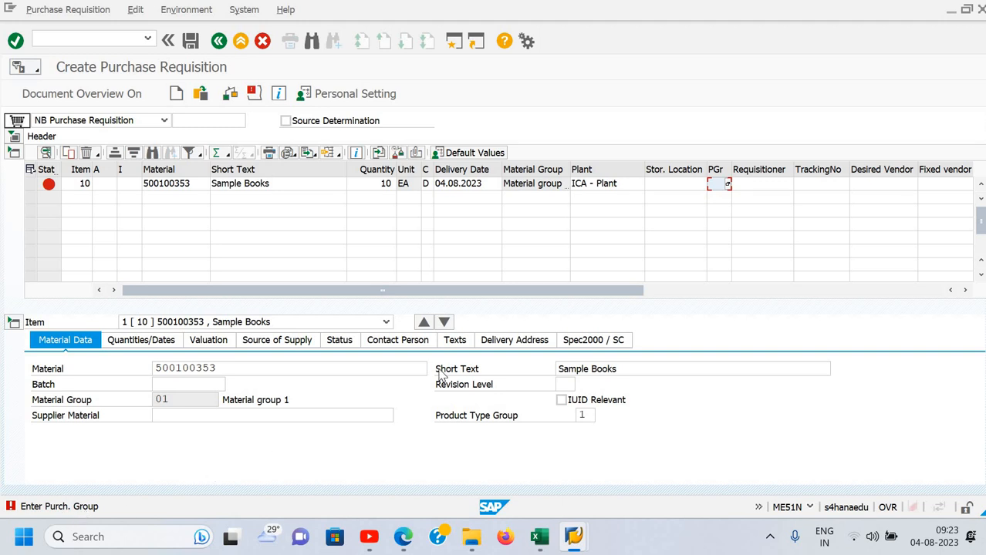
Assign purchasing group 001 (Project) to the requisition item from the list of possible values
{"action": "left_click", "coordinate": [728, 185]}
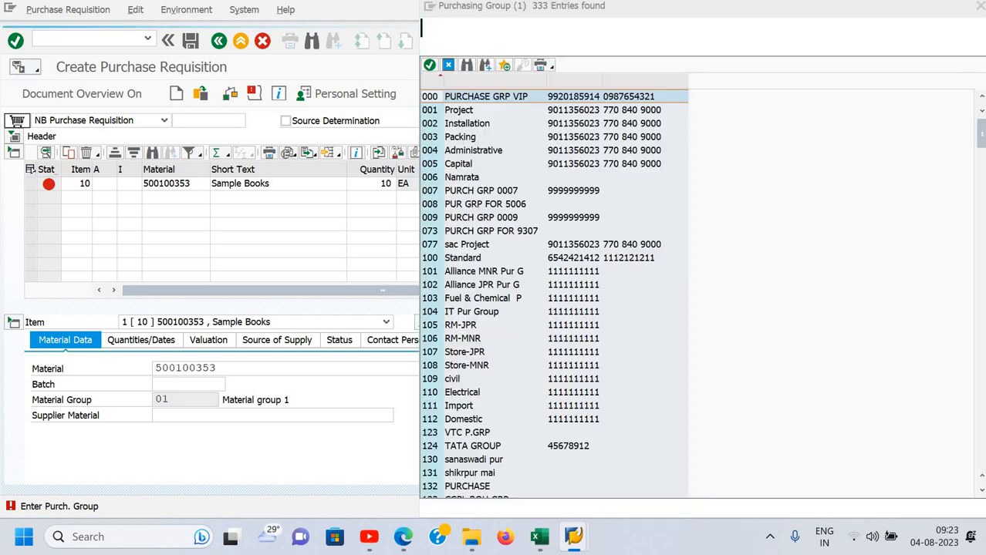
{"action": "key", "text": "Down"}
{"action": "key", "text": "Down"}
{"action": "key", "text": "Up"}
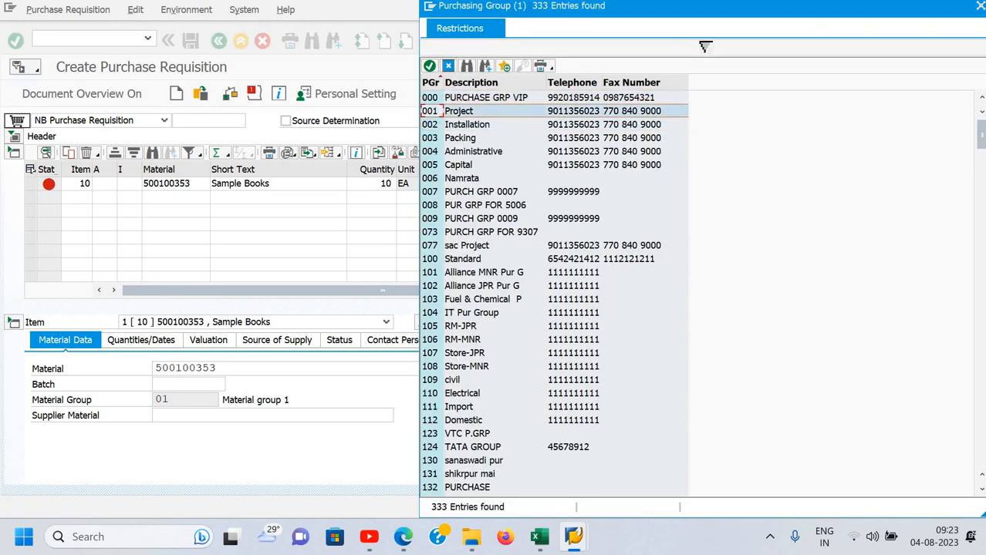
{"action": "key", "text": "Return"}
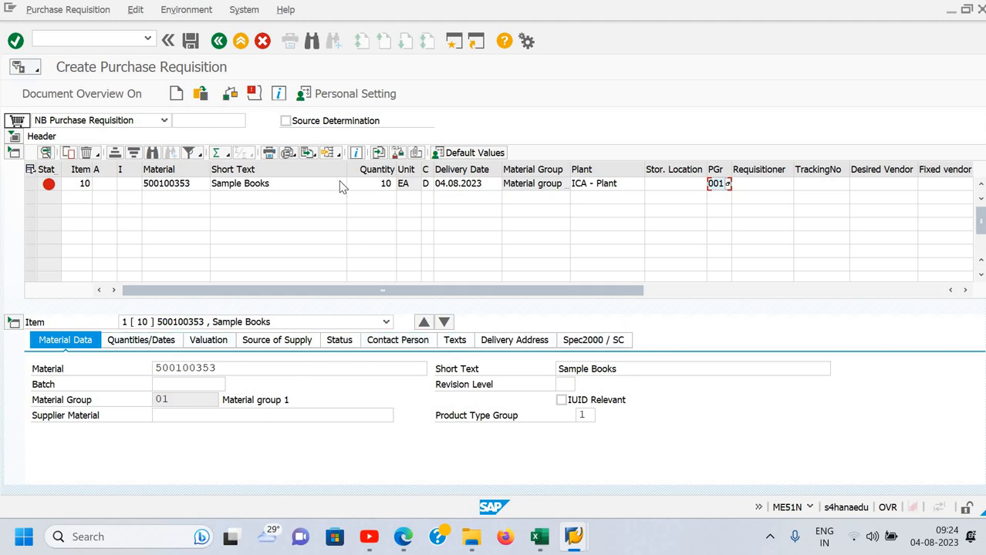
Check the purchase requisition for errors and save it
{"action": "left_click", "coordinate": [230, 96]}
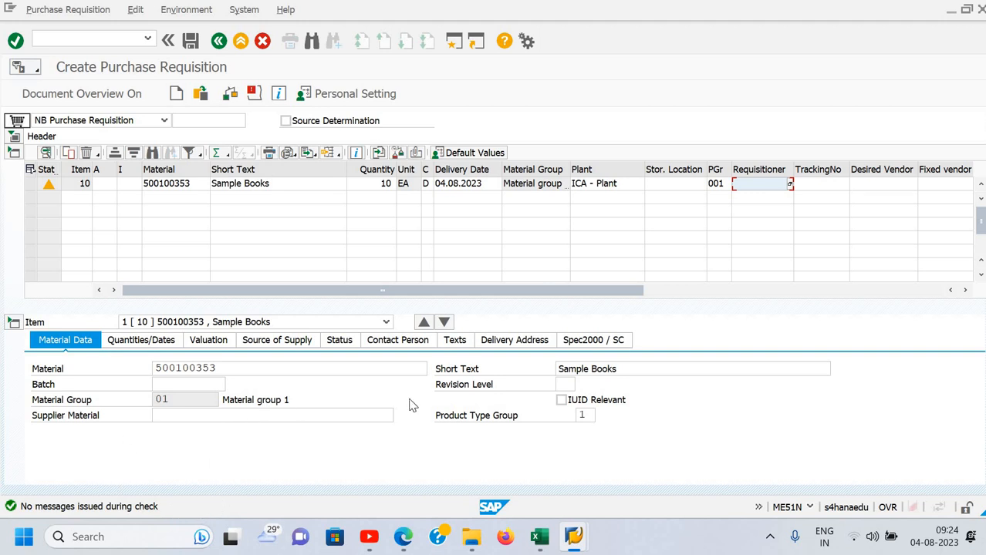
{"action": "key", "text": "ctrl+s"}
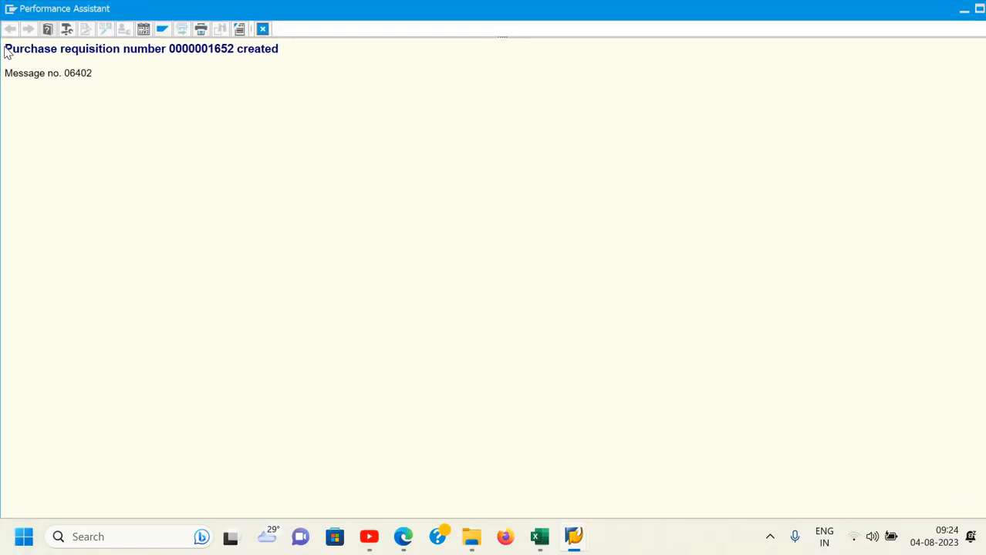
Copy the purchase requisition creation message from the Performance Assistant into a new Notepad document
{"action": "left_click_drag", "start_coordinate": [6, 51], "coordinate": [292, 57]}
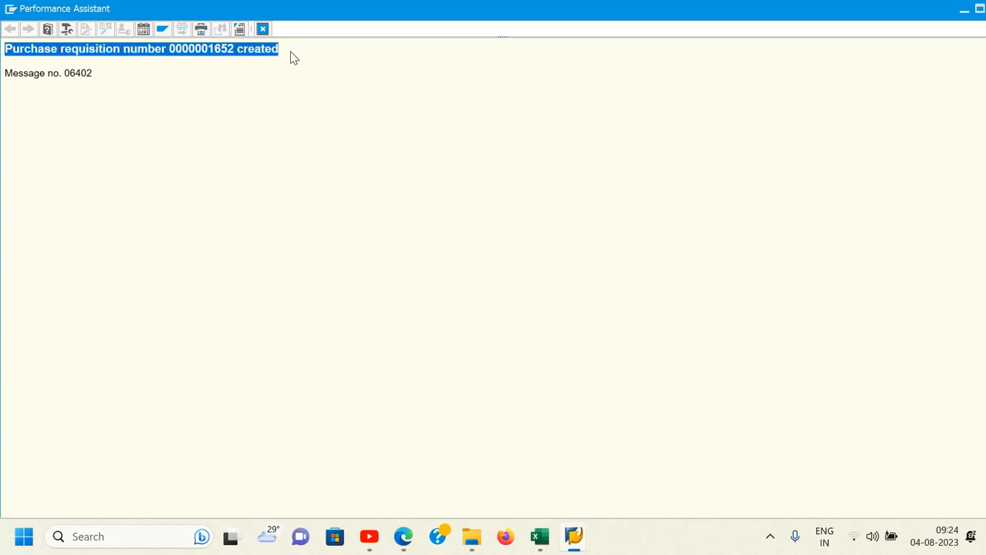
{"action": "key", "text": "super+r"}
{"action": "type", "text": "notepad"}
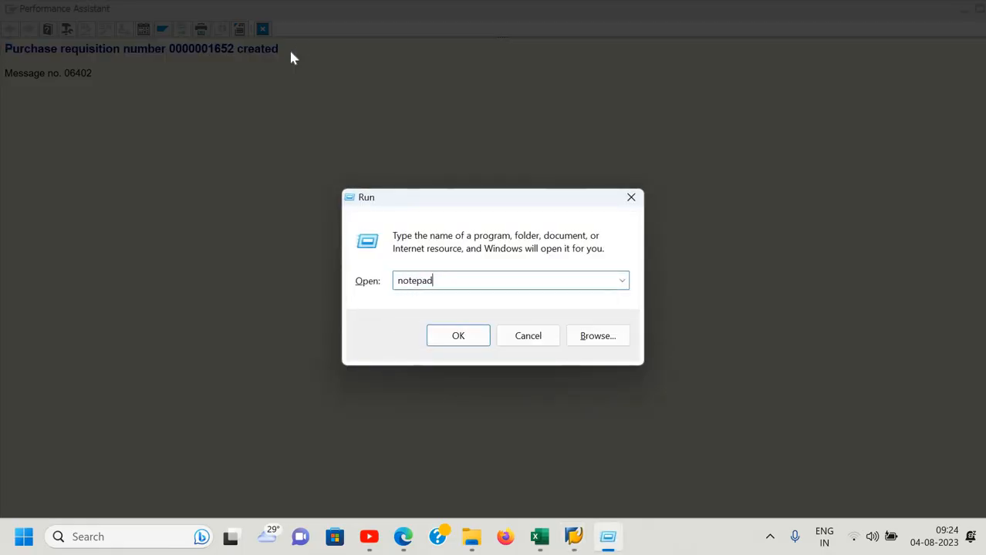
{"action": "key", "text": "Return"}
{"action": "key", "text": "ctrl+v"}
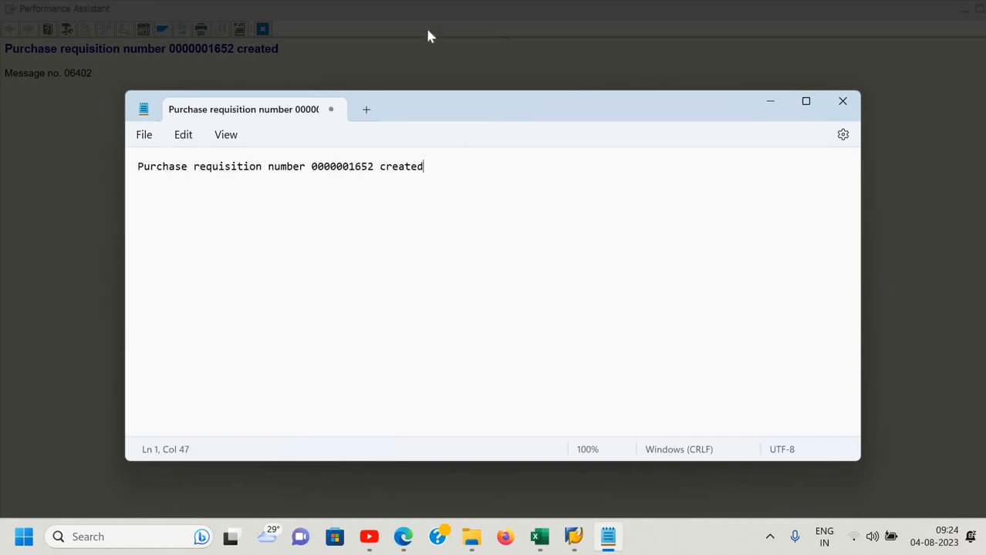
Switch back to SAP and close the Performance Assistant message window
{"action": "left_click", "coordinate": [430, 31]}
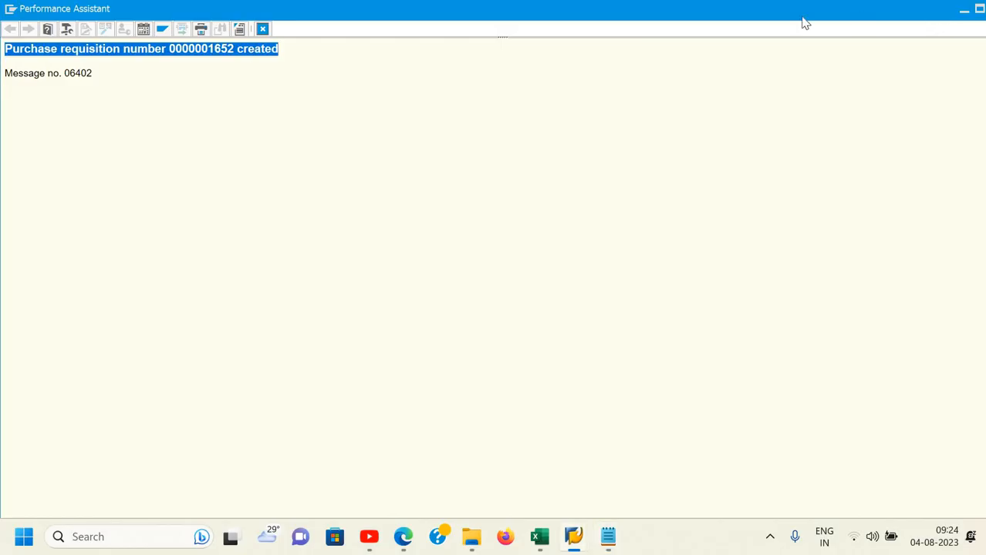
{"action": "left_click_drag", "start_coordinate": [849, 15], "coordinate": [734, 8]}
{"action": "left_click", "coordinate": [865, 5]}
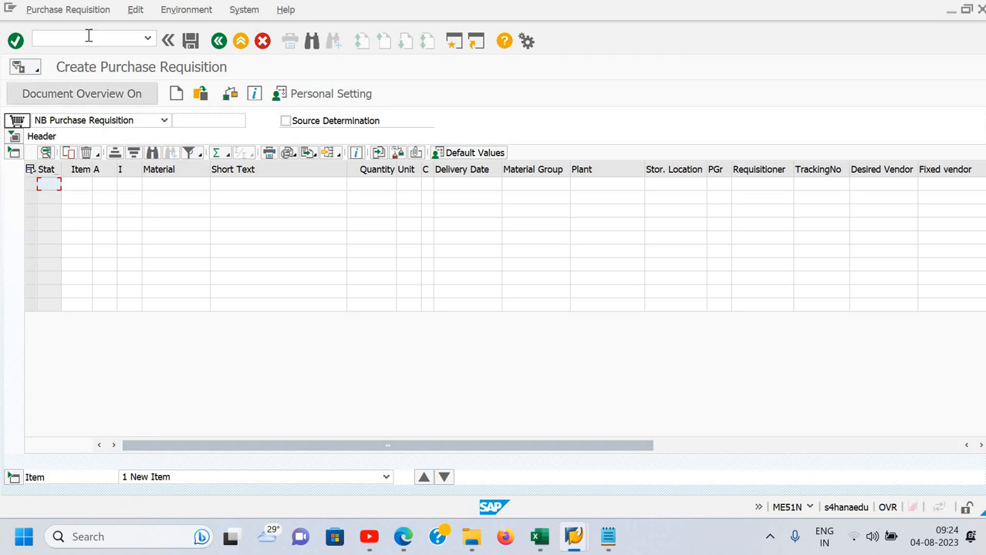
Leave the Create Purchase Requisition transaction with /n and start transaction ME21N to create a purchase order
{"action": "left_click", "coordinate": [89, 35]}
{"action": "type", "text": "/n"}
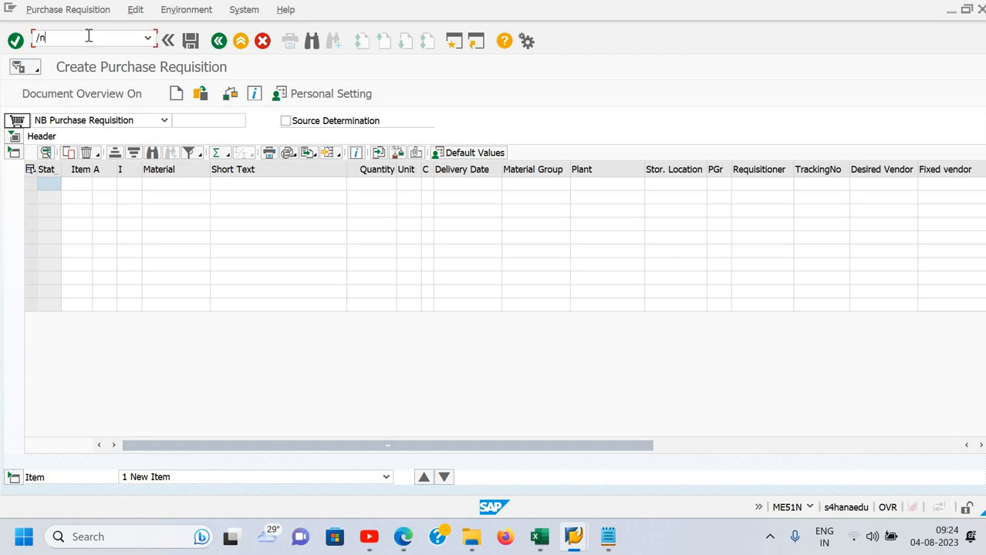
{"action": "key", "text": "Return"}
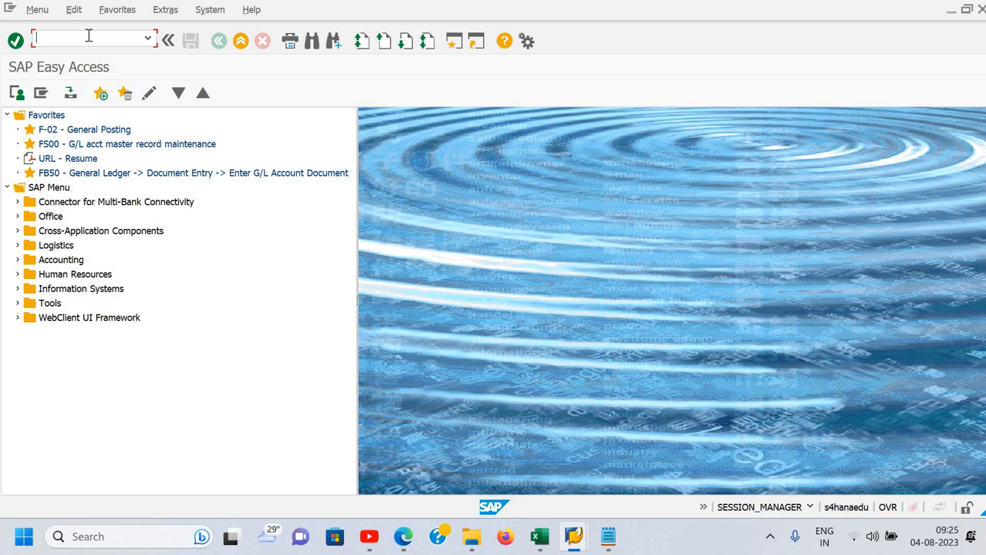
{"action": "type", "text": "me21n"}
{"action": "key", "text": "Return"}
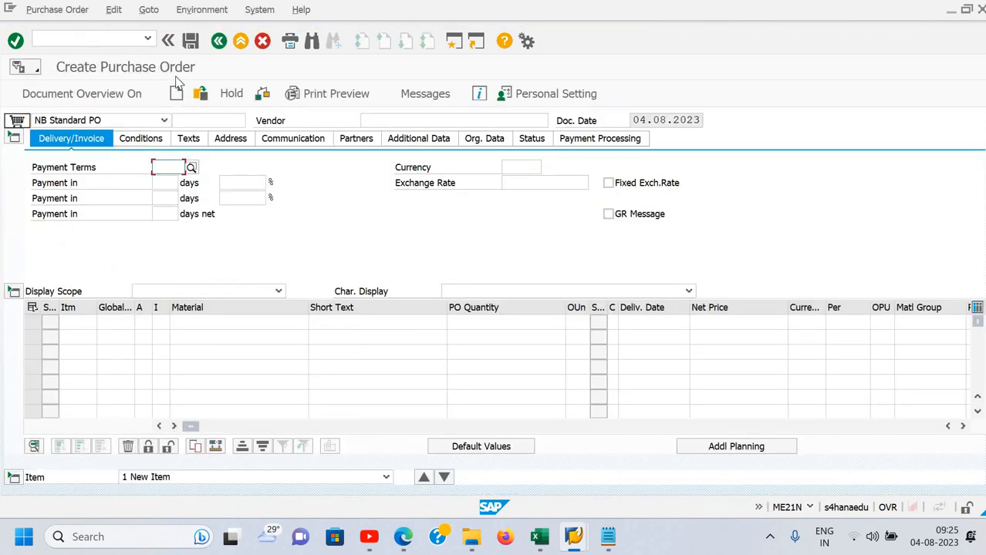
Open the Purchase Requisitions selection from the purchase order's document overview and compare its requisition number with the Notepad note
{"action": "left_click", "coordinate": [126, 95]}
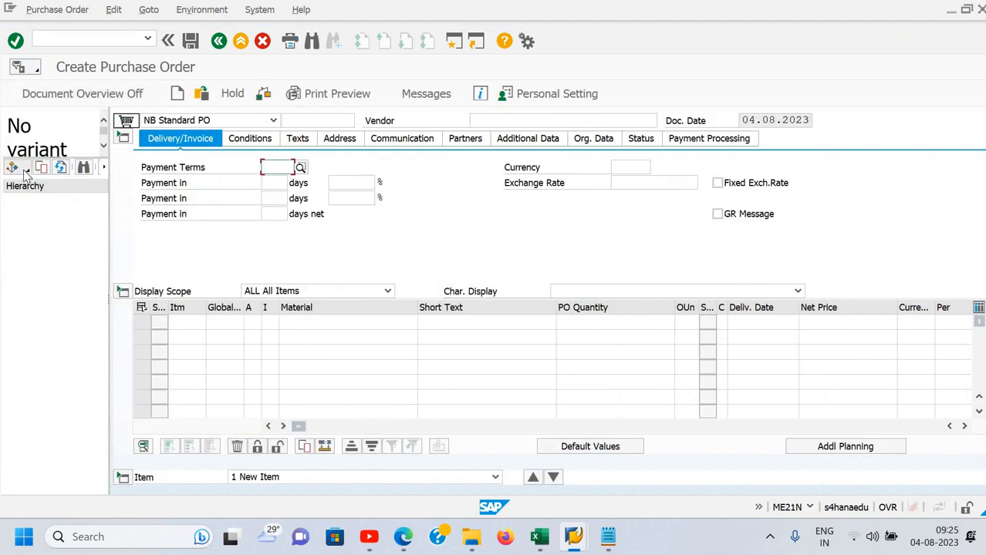
{"action": "left_click", "coordinate": [26, 171]}
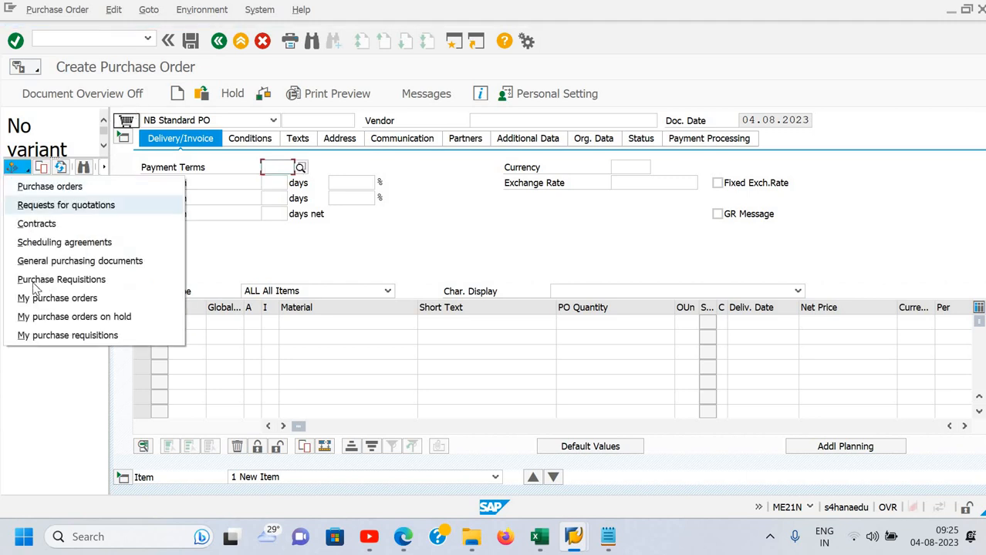
{"action": "left_click", "coordinate": [73, 283]}
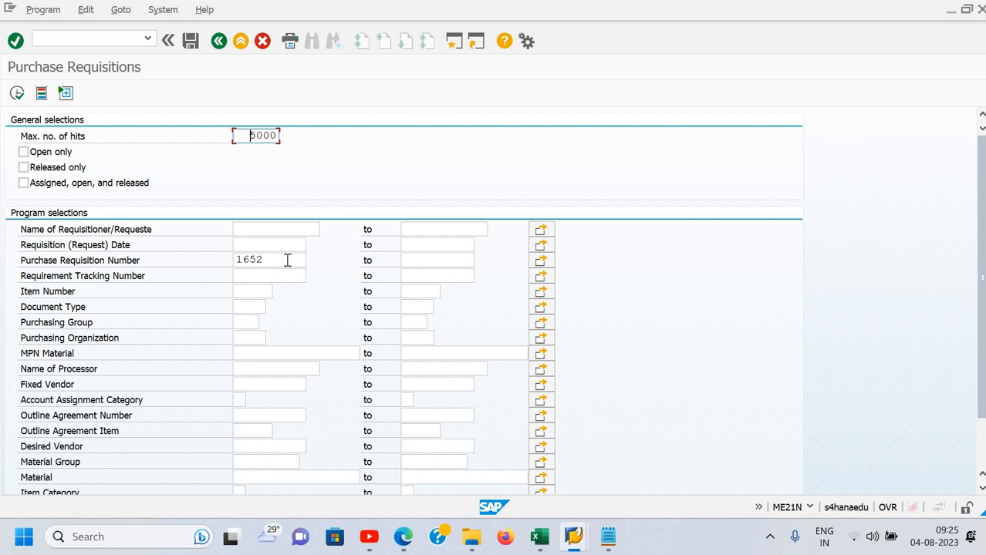
{"action": "key", "text": "alt+Tab"}
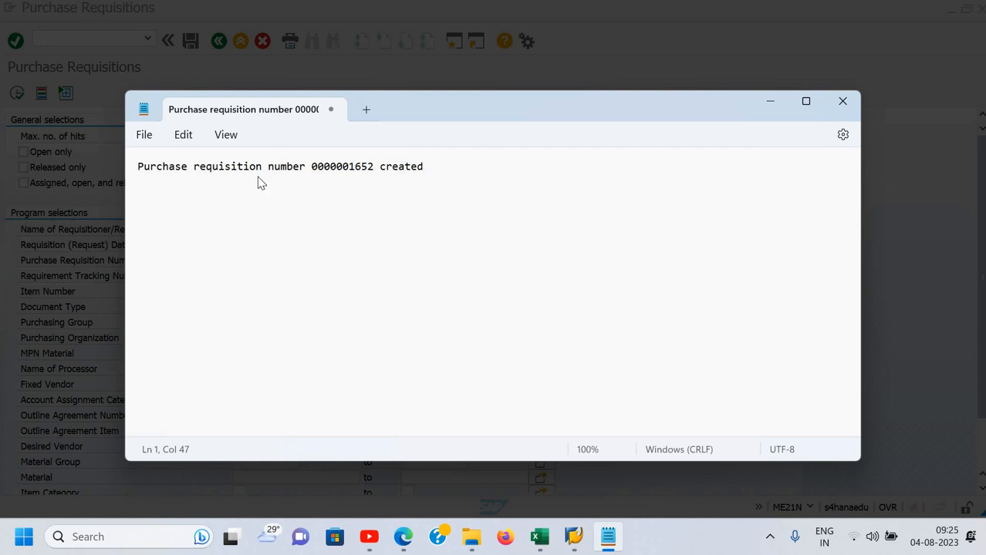
{"action": "key", "text": "alt+Tab"}
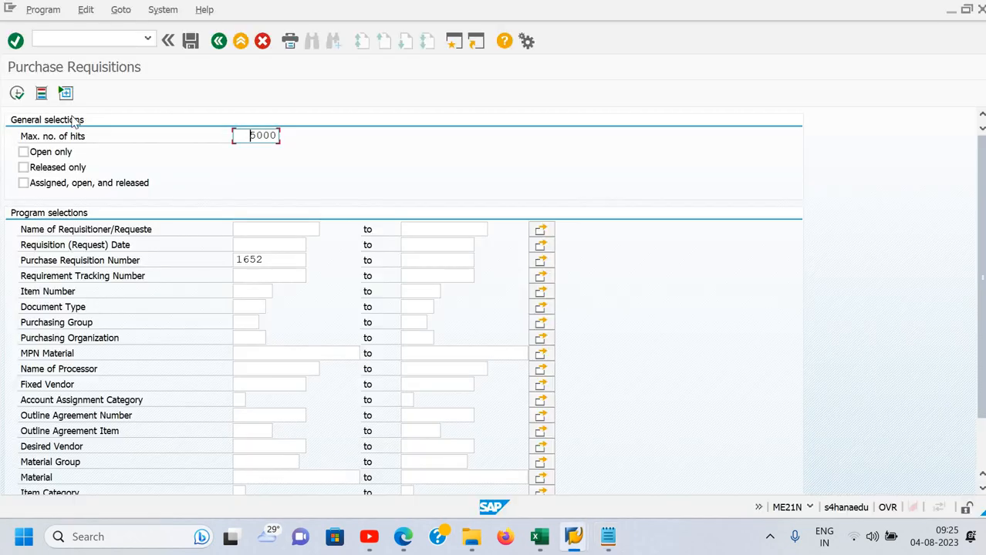
Run the purchase requisition selection and adopt the found requisition into the new purchase order
{"action": "left_click", "coordinate": [17, 93]}
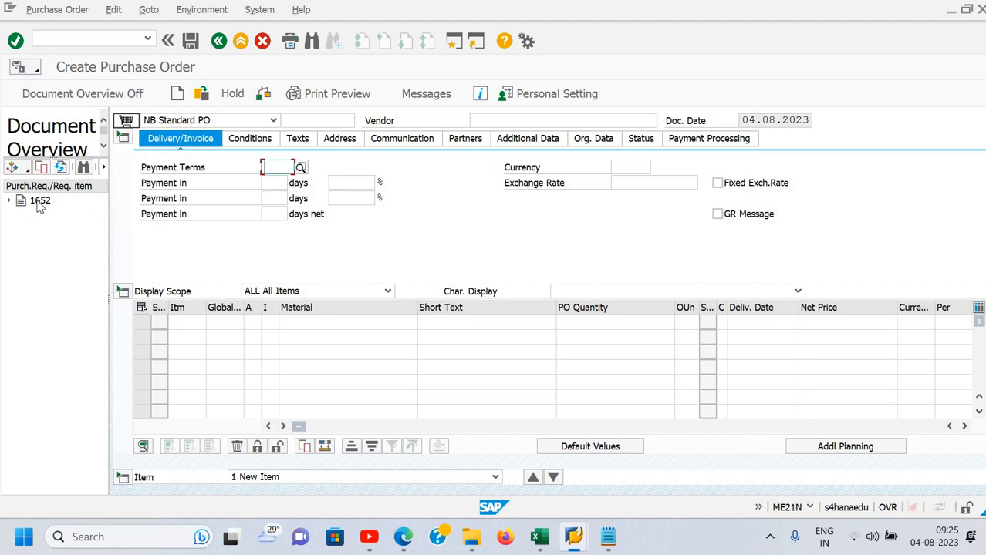
{"action": "left_click", "coordinate": [39, 202]}
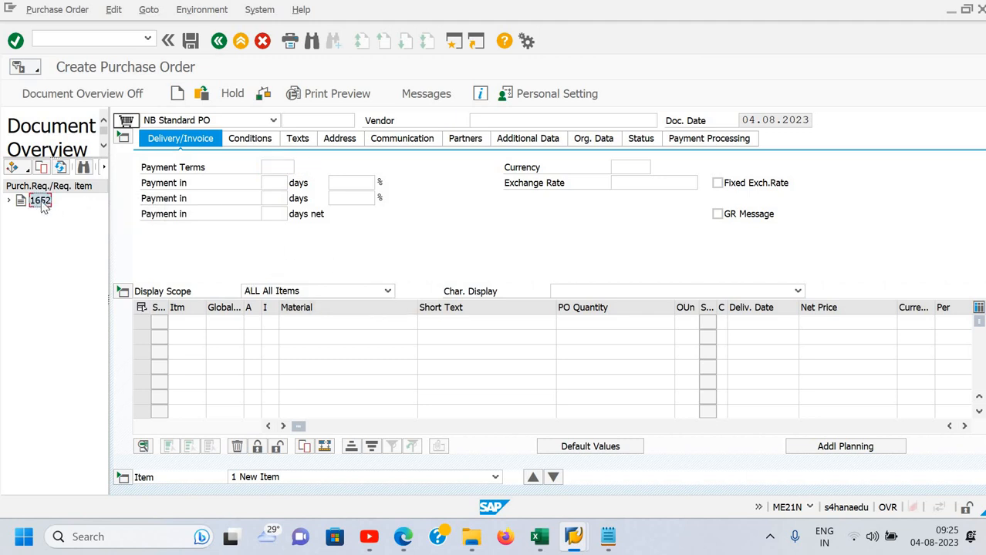
{"action": "left_click", "coordinate": [46, 169]}
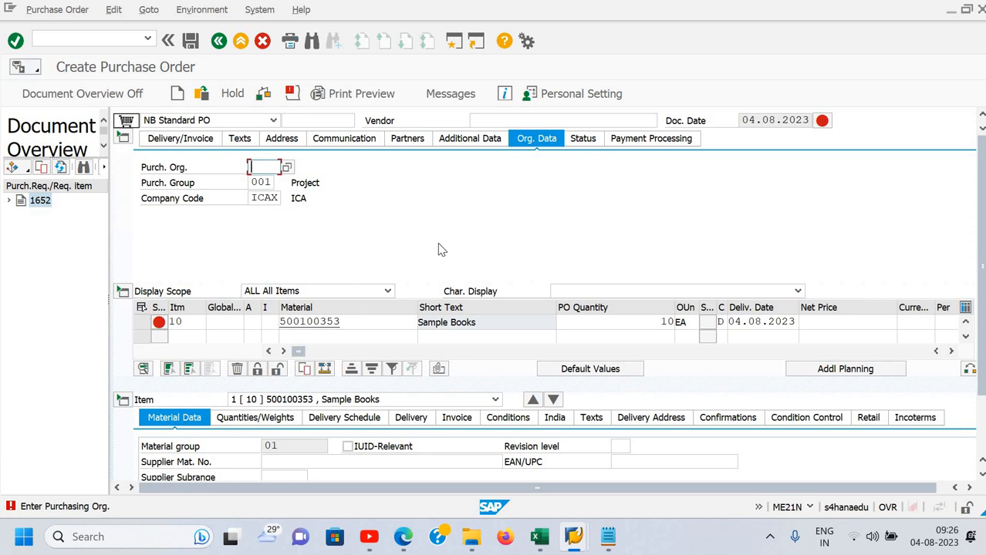
Enter vendor 6000016 (A Plus Stationery) and purchasing organization XPO for the purchase order
{"action": "left_click", "coordinate": [482, 122]}
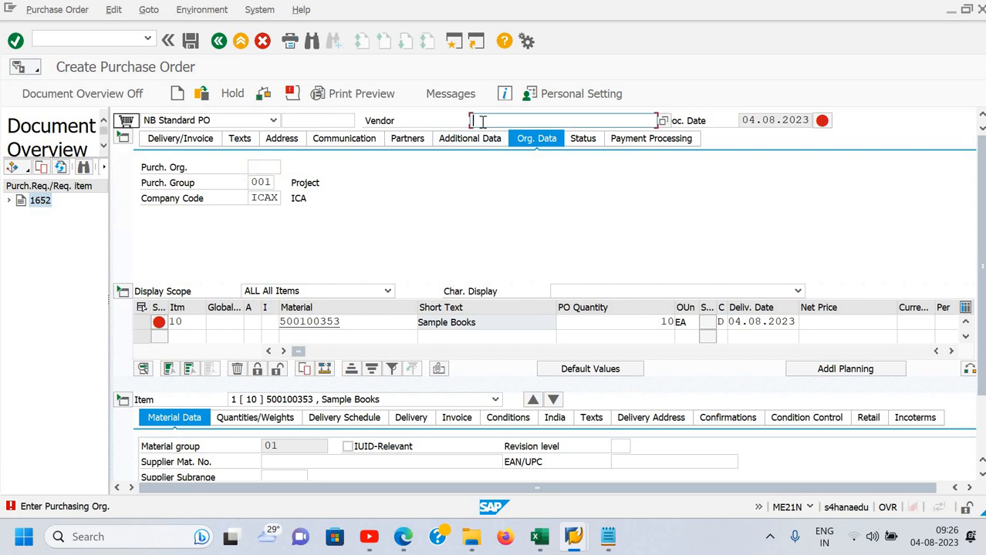
{"action": "type", "text": "600"}
{"action": "key", "text": "Down"}
{"action": "key", "text": "Return"}
{"action": "left_click", "coordinate": [267, 167]}
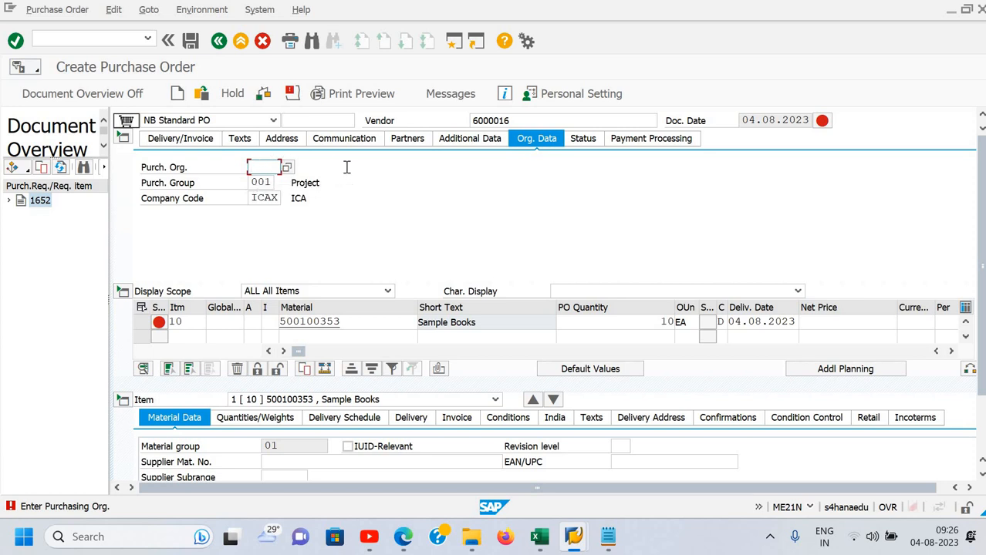
{"action": "type", "text": "x"}
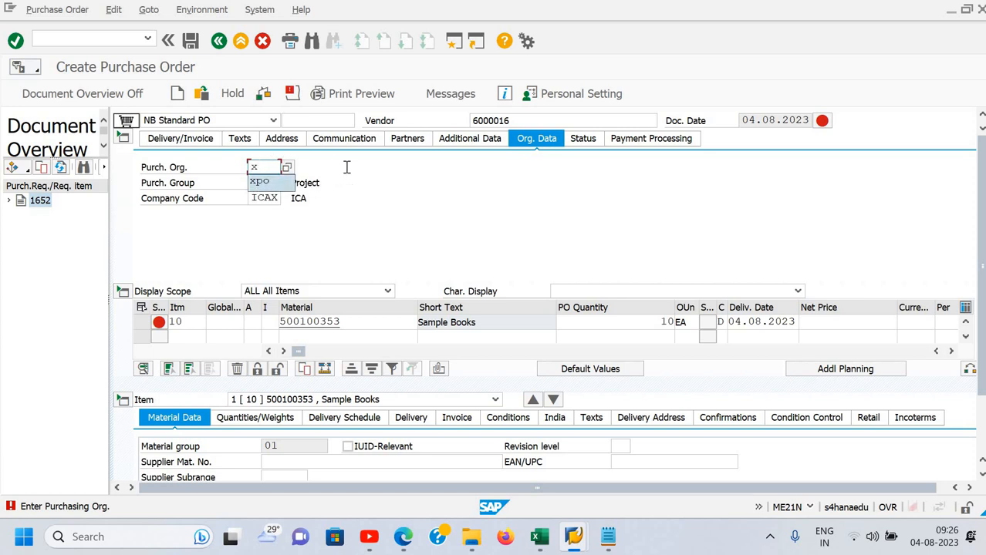
{"action": "key", "text": "Return"}
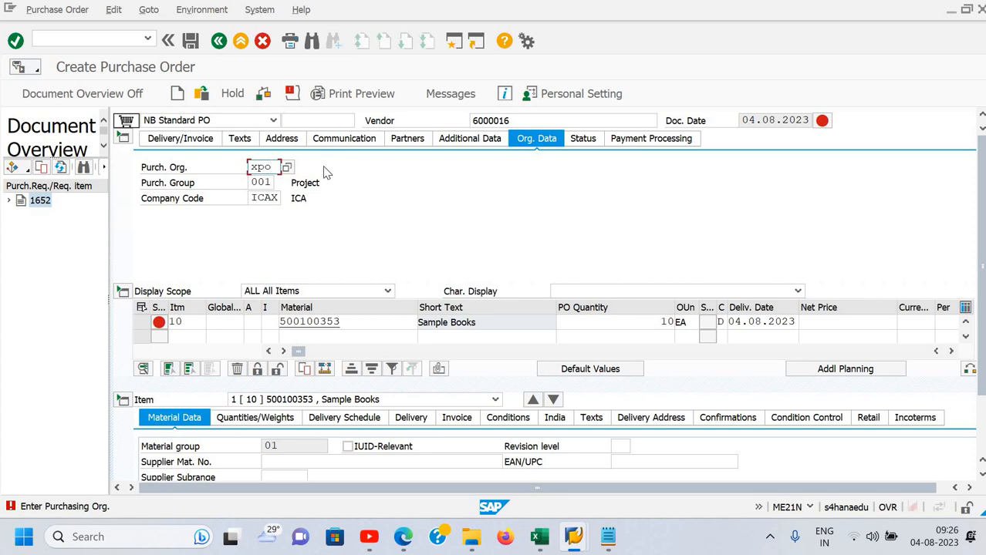
{"action": "key", "text": "Return"}
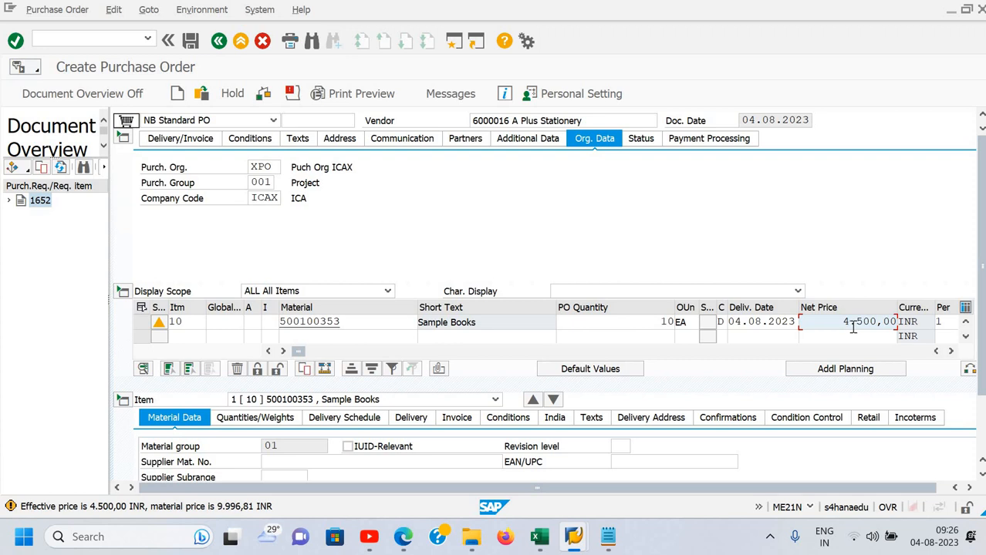
Set the net price of the Sample Books item to 5.000,00 INR
{"action": "mouse_move", "coordinate": [838, 322]}
{"action": "left_mouse_down"}
{"action": "mouse_move", "coordinate": [893, 322]}
{"action": "mouse_move", "coordinate": [844, 322]}
{"action": "left_mouse_up"}
{"action": "key", "text": "Delete"}
{"action": "key", "text": "Delete"}
{"action": "key", "text": "Delete"}
{"action": "key", "text": "Delete"}
{"action": "key", "text": "Return"}
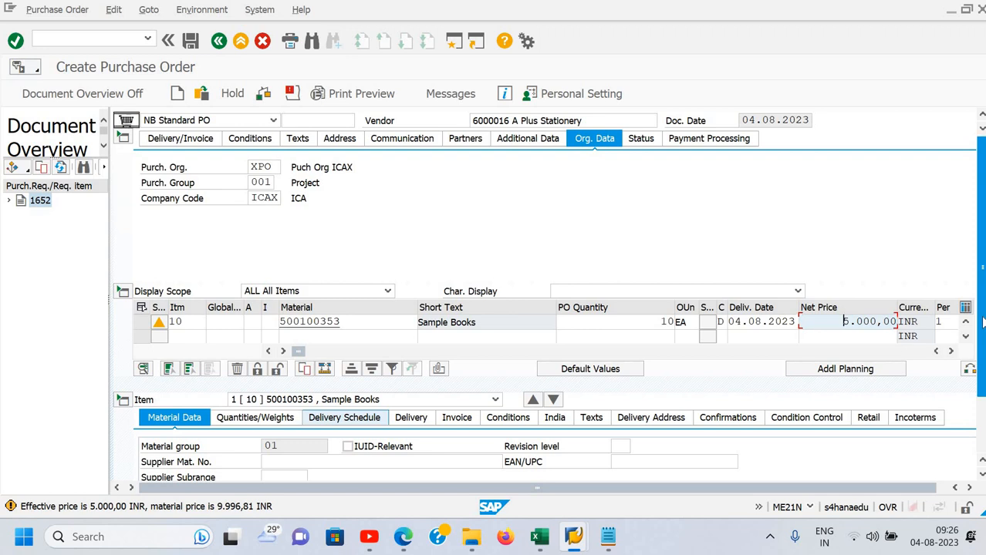
Check the purchase order for errors and save it
{"action": "scroll", "coordinate": [981, 324], "scroll_direction": "down", "scroll_amount": 2}
{"action": "scroll", "coordinate": [982, 337], "scroll_direction": "down", "scroll_amount": 1}
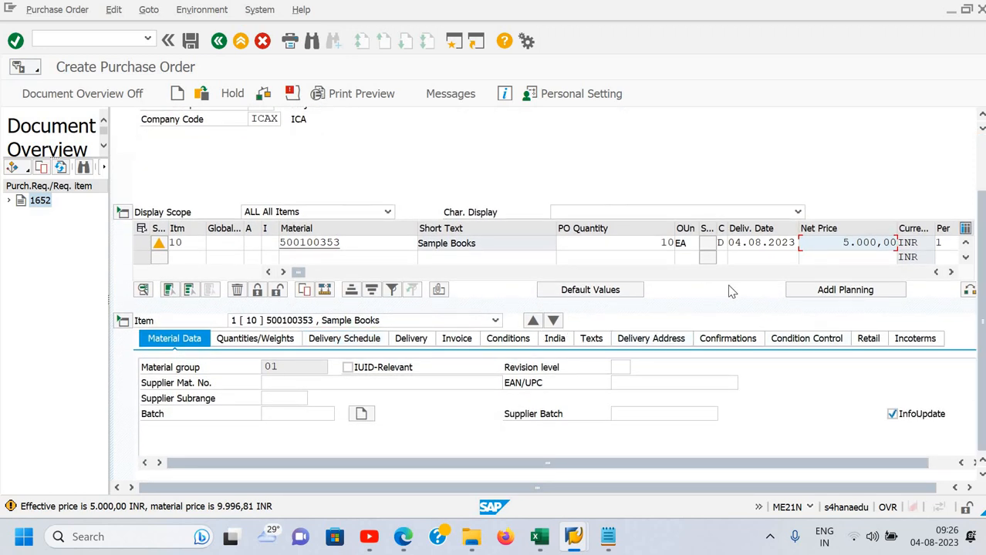
{"action": "left_click", "coordinate": [263, 93]}
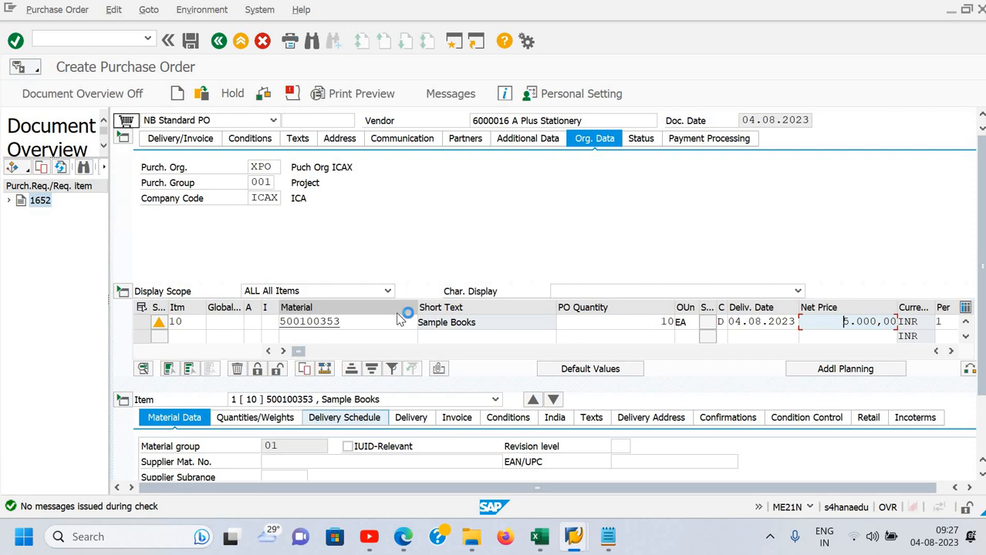
{"action": "key", "text": "ctrl+s"}
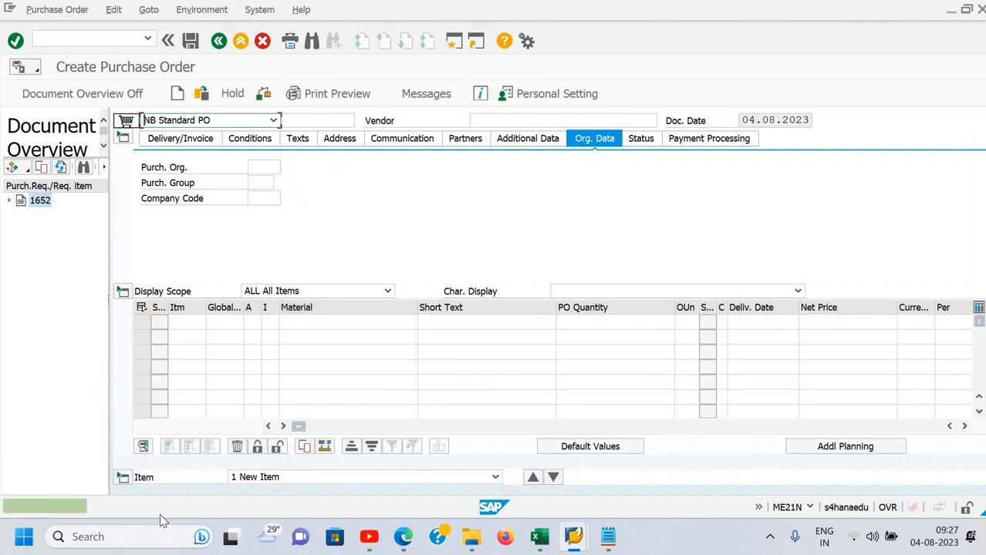
Copy the purchase order creation message from the Performance Assistant onto a new line of the Notepad note
{"action": "double_click", "coordinate": [171, 506]}
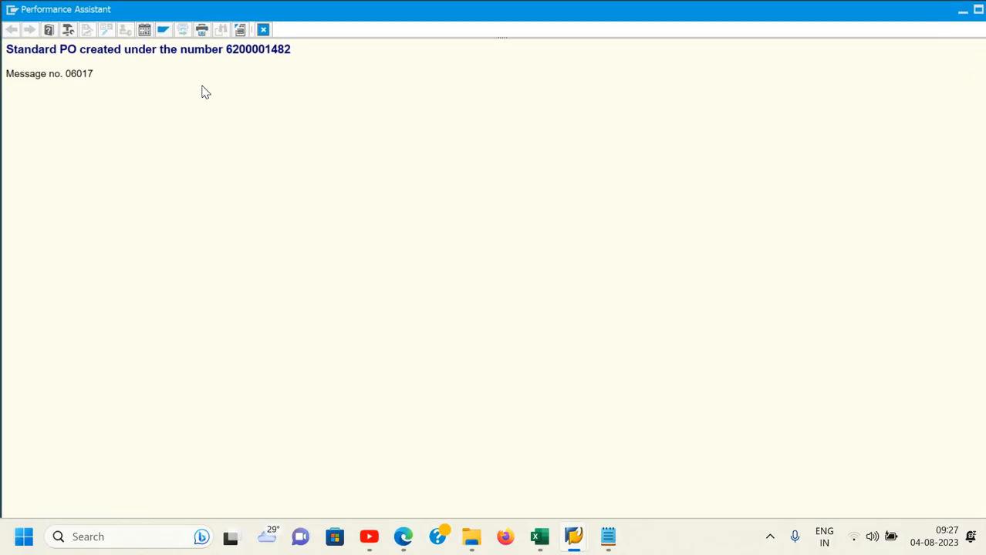
{"action": "triple_click", "coordinate": [301, 50]}
{"action": "key", "text": "ctrl+c"}
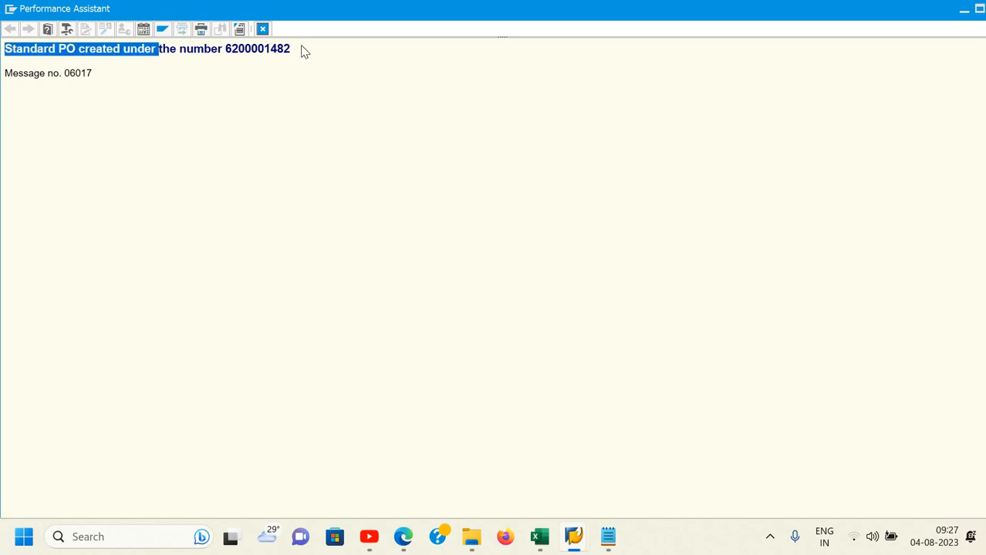
{"action": "key", "text": "Escape"}
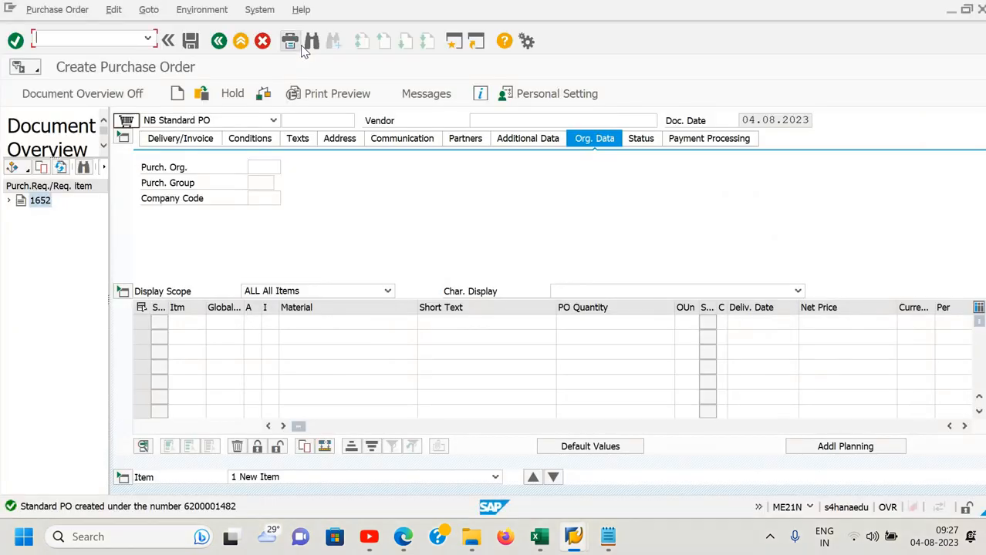
{"action": "key", "text": "alt+Tab"}
{"action": "key", "text": "Tab"}
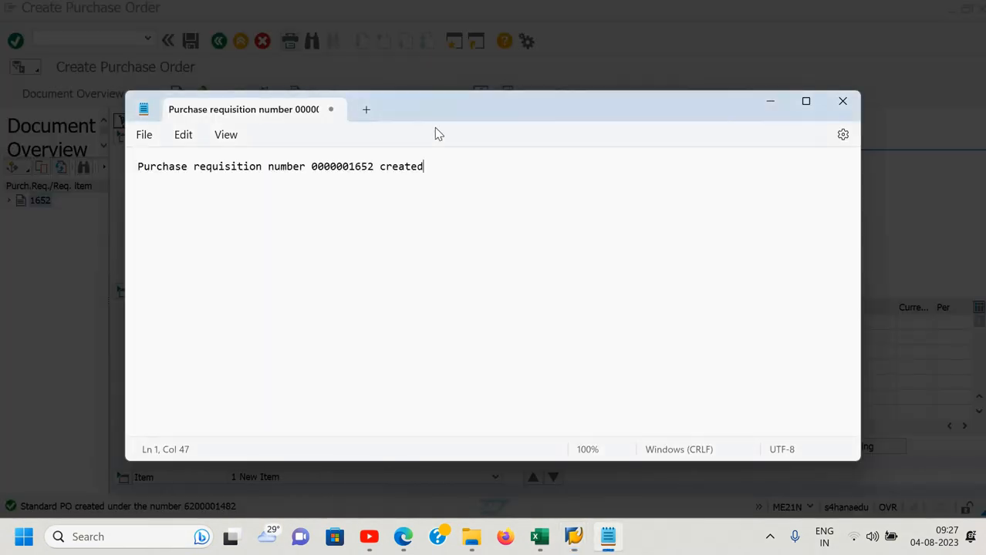
{"action": "key", "text": "Return"}
{"action": "key", "text": "ctrl+v"}
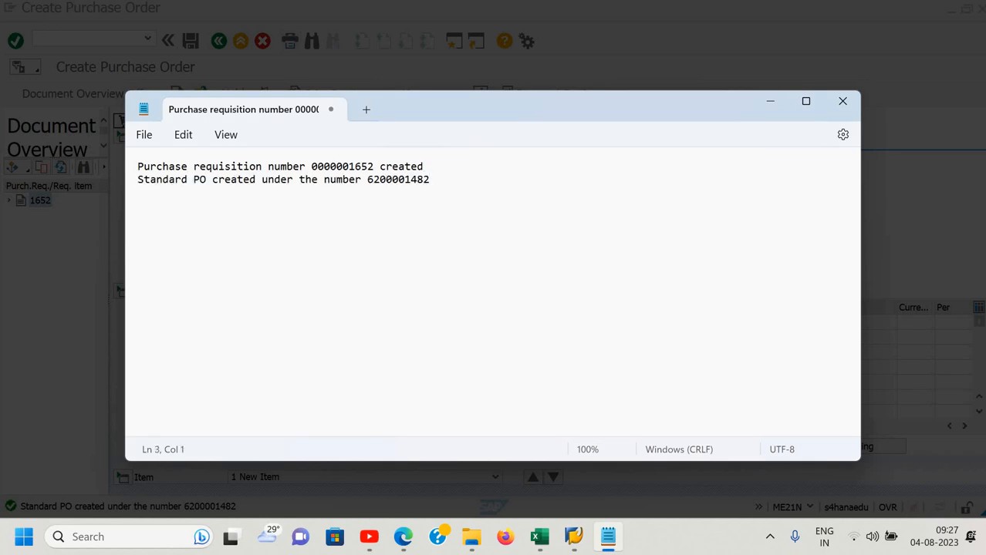
Switch back to SAP, leave Create Purchase Order with /n and start transaction MIGO for the goods receipt
{"action": "key", "text": "alt+Tab"}
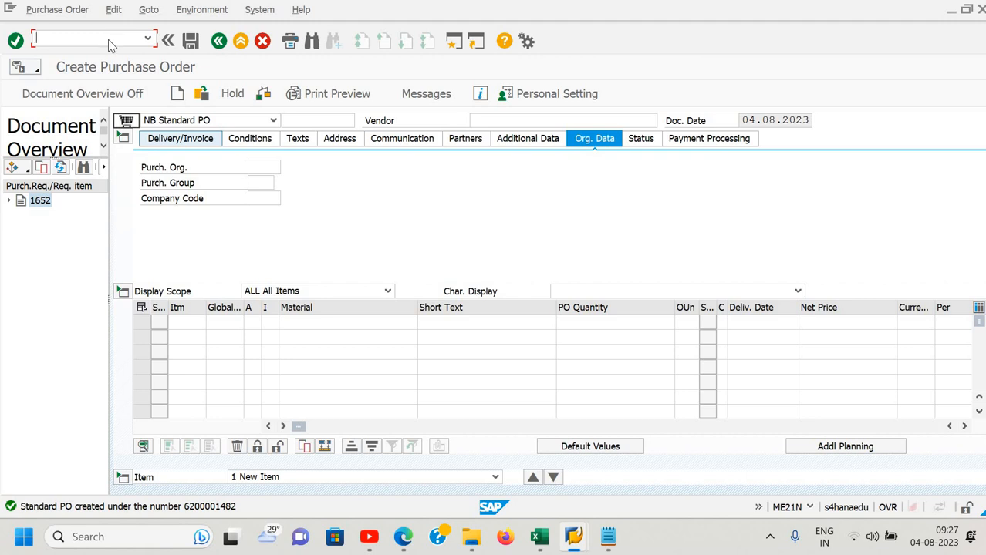
{"action": "type", "text": "/n"}
{"action": "key", "text": "Return"}
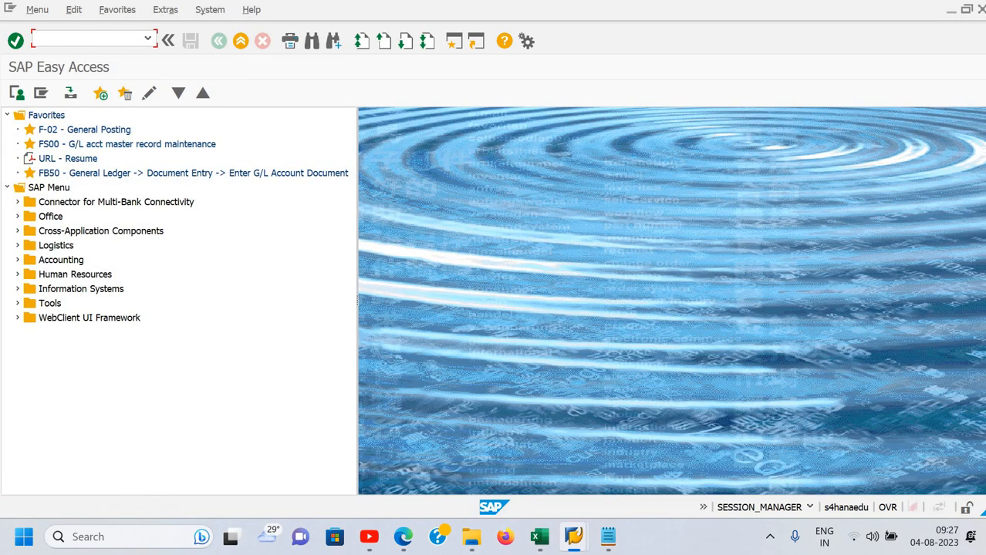
{"action": "key", "text": "Return"}
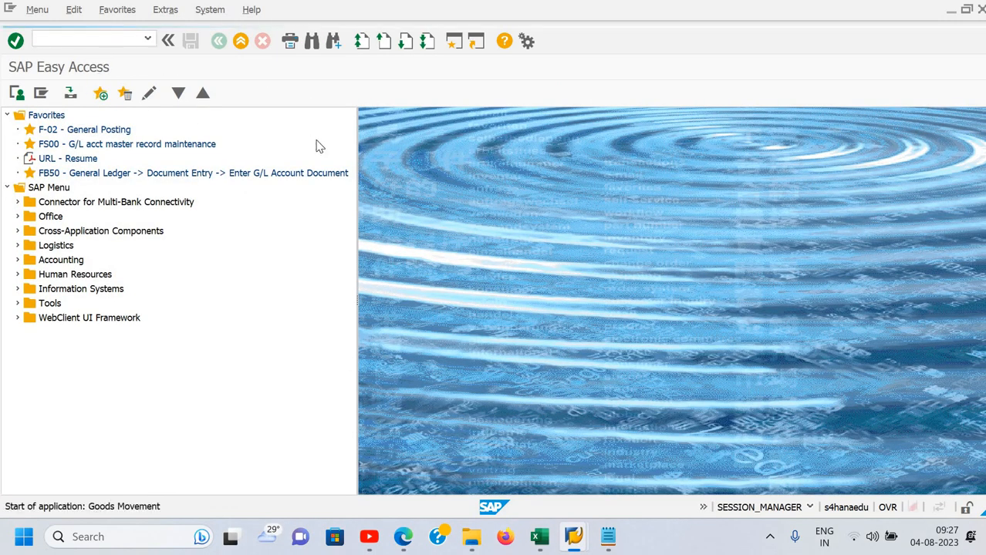
Switch to the P2P Process sheet in Excel and review the Purchase Requisition and Purchase Order sections down to Goods Receipt
{"action": "key", "text": "alt+Tab"}
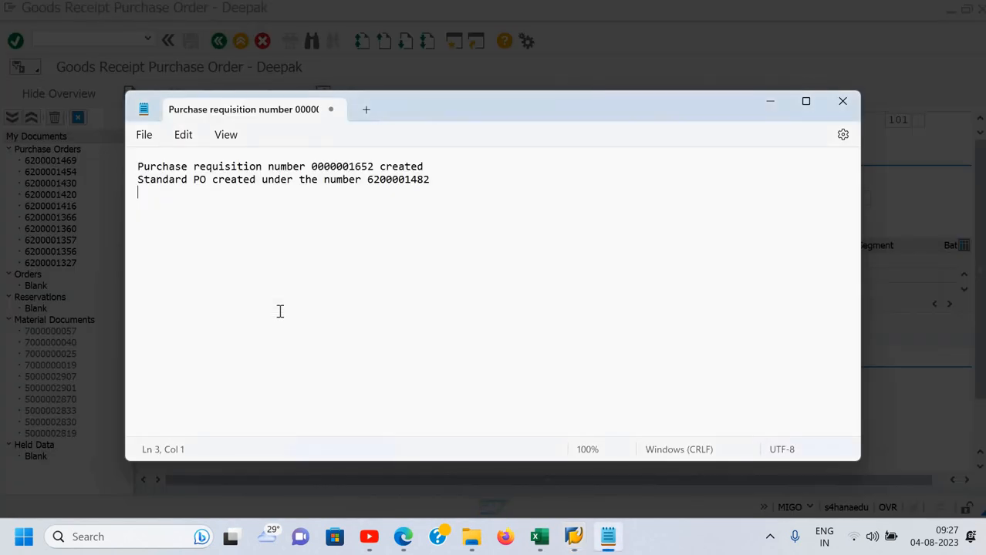
{"action": "key", "text": "alt+Tab"}
{"action": "key", "text": "alt+Tab"}
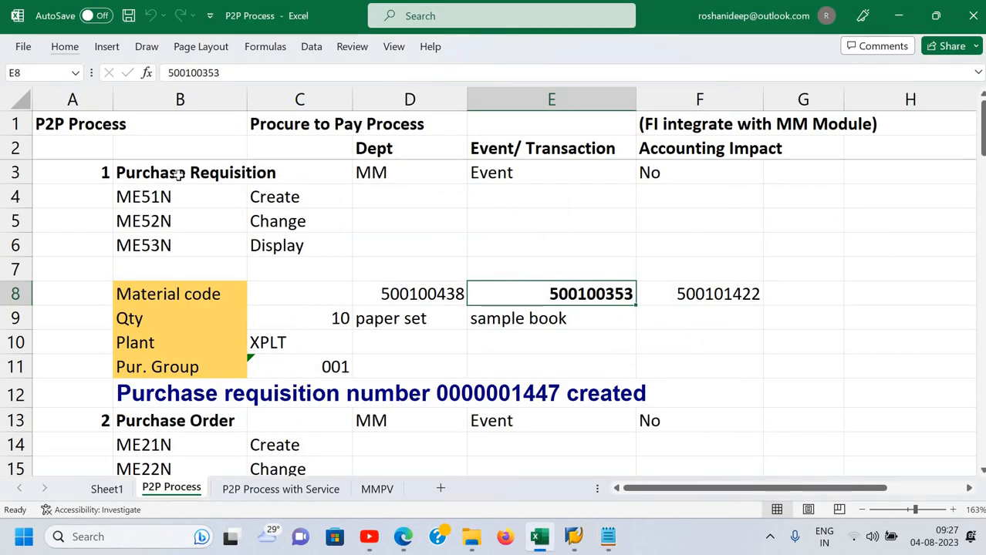
{"action": "left_click", "coordinate": [177, 174]}
{"action": "key", "text": "Down"}
{"action": "key", "text": "Down"}
{"action": "key", "text": "Down"}
{"action": "key", "text": "Down"}
{"action": "key", "text": "Down"}
{"action": "key", "text": "Down"}
{"action": "key", "text": "Down"}
{"action": "key", "text": "Down"}
{"action": "key", "text": "Down"}
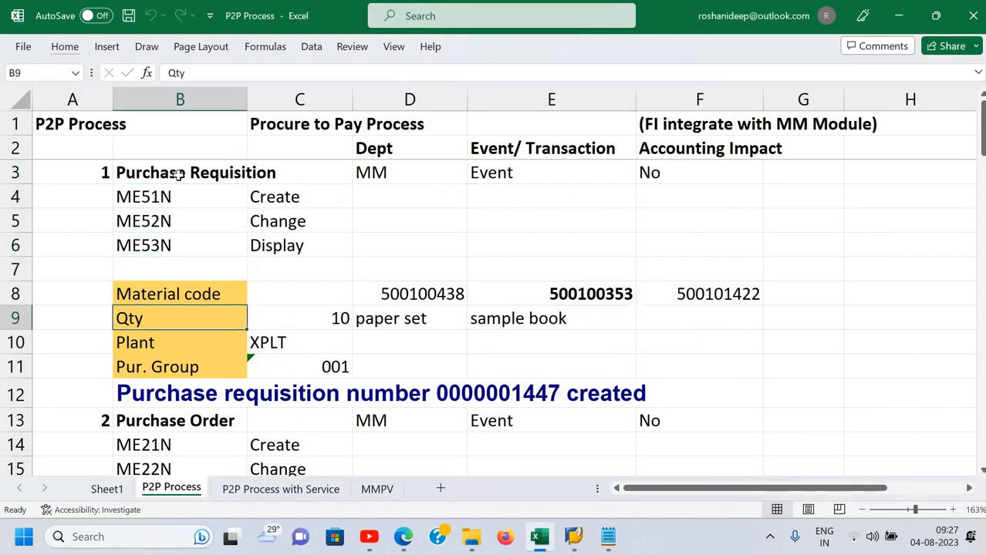
{"action": "key", "text": "Down"}
{"action": "key", "text": "Down"}
{"action": "key", "text": "Down"}
{"action": "key", "text": "Down"}
{"action": "key", "text": "Down"}
{"action": "key", "text": "Down"}
{"action": "key", "text": "Down"}
{"action": "key", "text": "Down"}
{"action": "key", "text": "Down"}
{"action": "key", "text": "Down"}
{"action": "key", "text": "Down"}
{"action": "key", "text": "Down"}
{"action": "key", "text": "Down"}
{"action": "key", "text": "Down"}
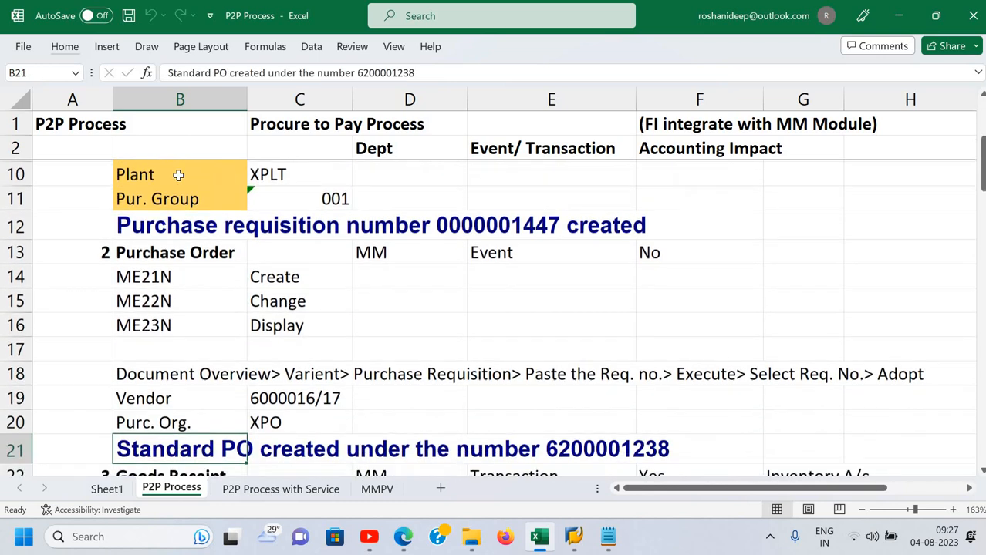
{"action": "key", "text": "Up"}
{"action": "key", "text": "Up"}
{"action": "key", "text": "Up"}
{"action": "key", "text": "Down"}
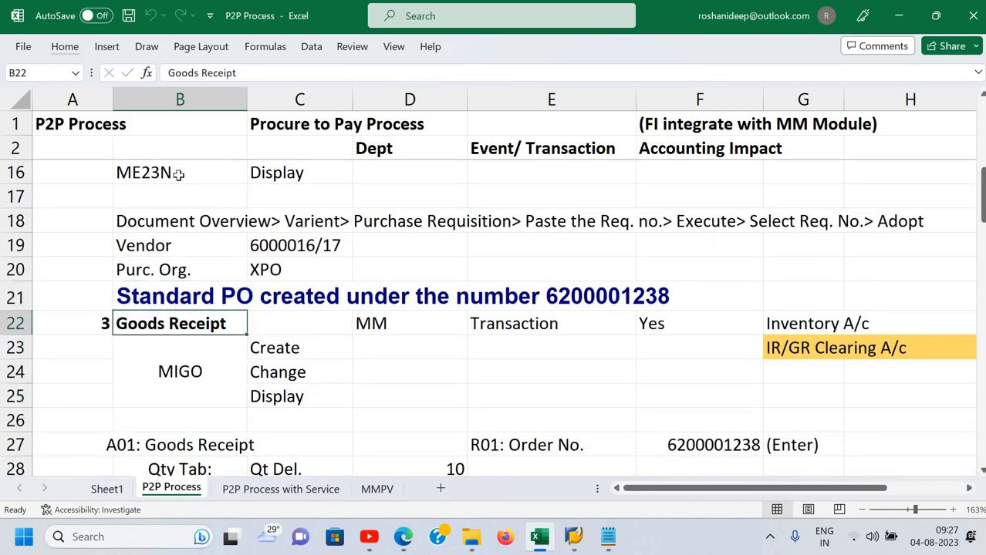
Examine the requisition adoption path, vendor and purchasing organization rows of the Purchase Order section
{"action": "key", "text": "Up"}
{"action": "key", "text": "Up"}
{"action": "key", "text": "Up"}
{"action": "key", "text": "Up"}
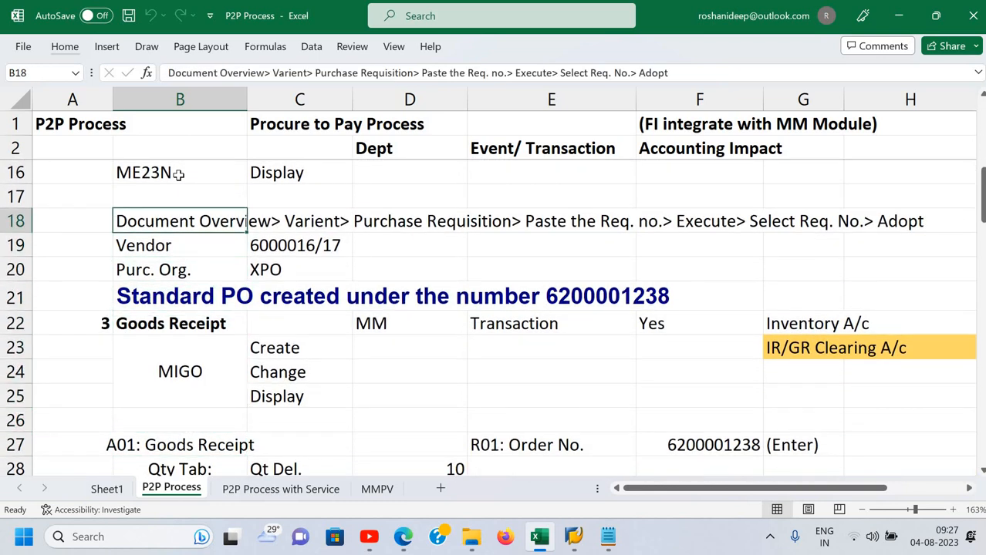
{"action": "key", "text": "Right"}
{"action": "key", "text": "Right"}
{"action": "key", "text": "Right"}
{"action": "key", "text": "Right"}
{"action": "key", "text": "Right"}
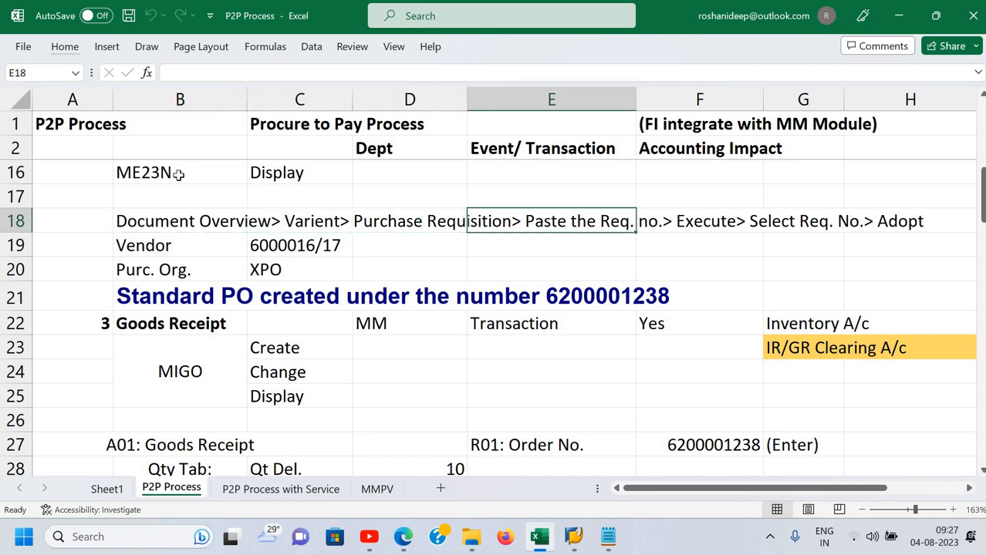
{"action": "key", "text": "Down"}
{"action": "key", "text": "Down"}
{"action": "key", "text": "Left"}
{"action": "key", "text": "Left"}
{"action": "key", "text": "Left"}
{"action": "key", "text": "Left"}
{"action": "key", "text": "Left"}
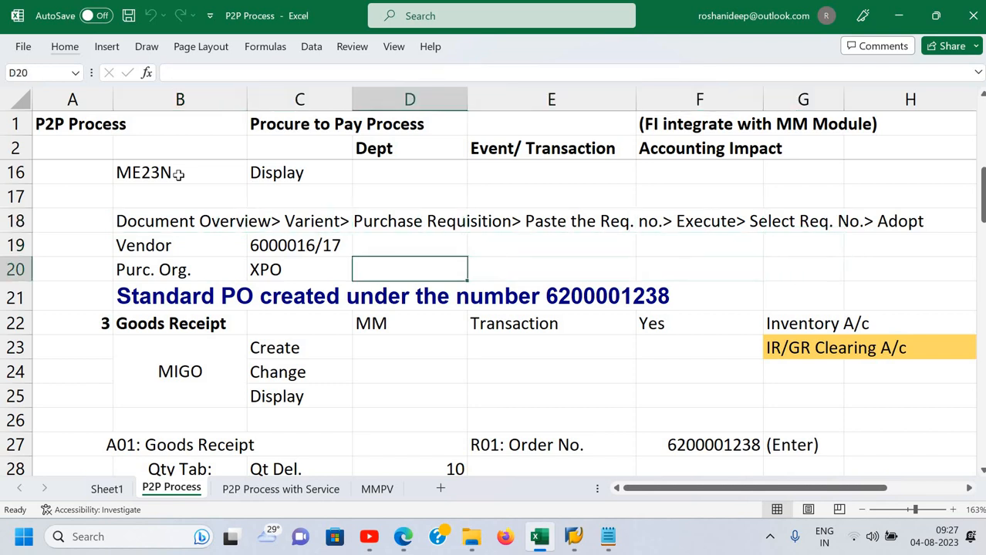
{"action": "key", "text": "Up"}
{"action": "key", "text": "Right"}
{"action": "key", "text": "Down"}
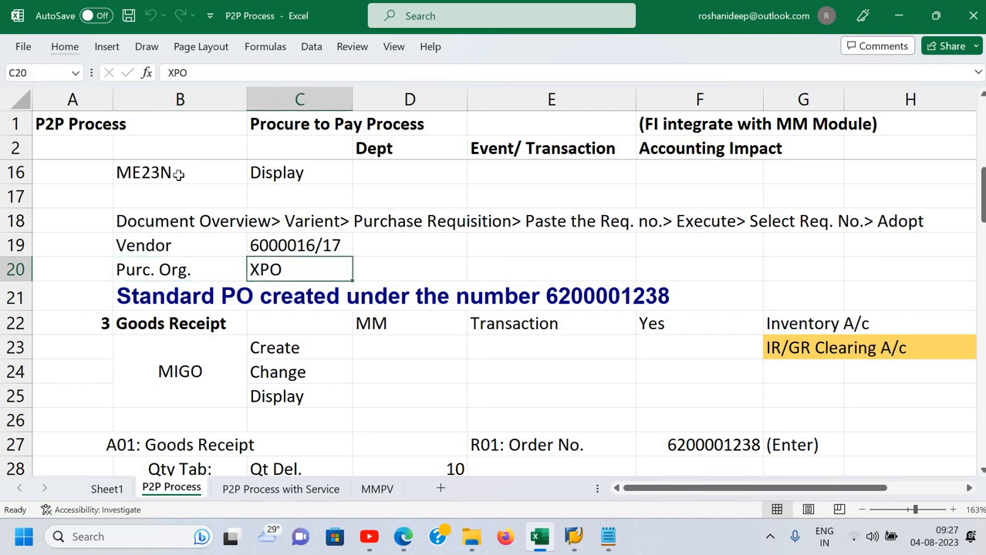
Look up the Goods Receipt transaction code in the sheet, then return to the goods receipt screen in SAP
{"action": "key", "text": "Down"}
{"action": "key", "text": "Down"}
{"action": "key", "text": "Left"}
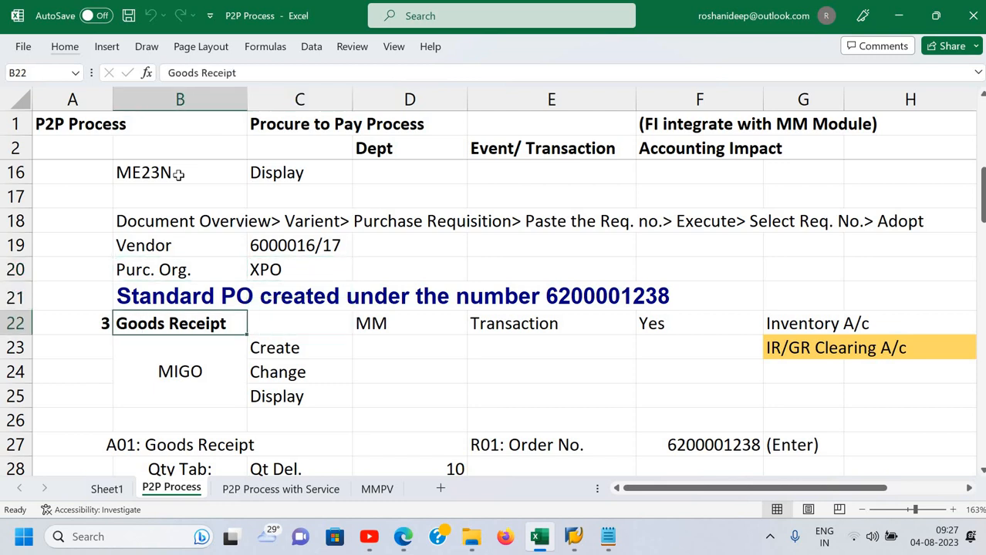
{"action": "key", "text": "Down"}
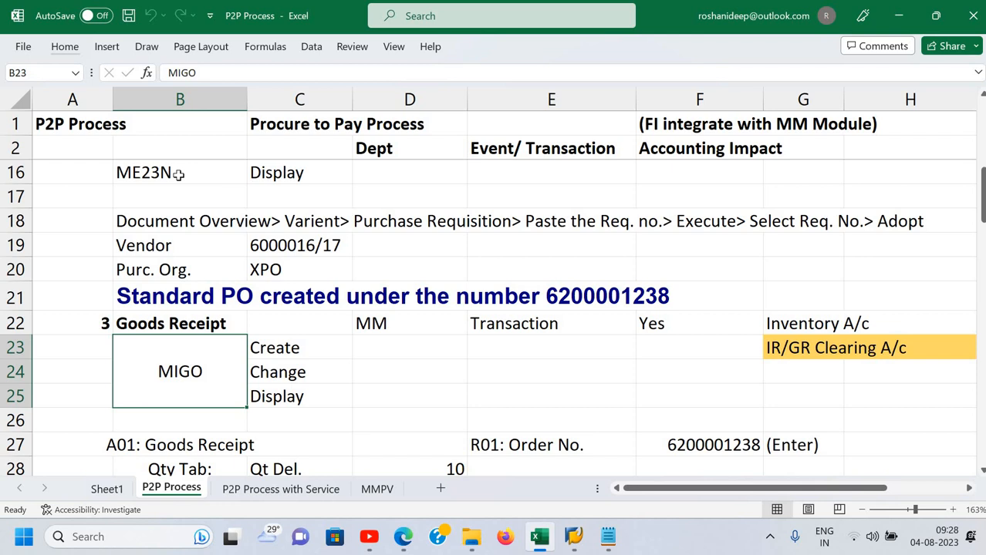
{"action": "key", "text": "alt+Tab"}
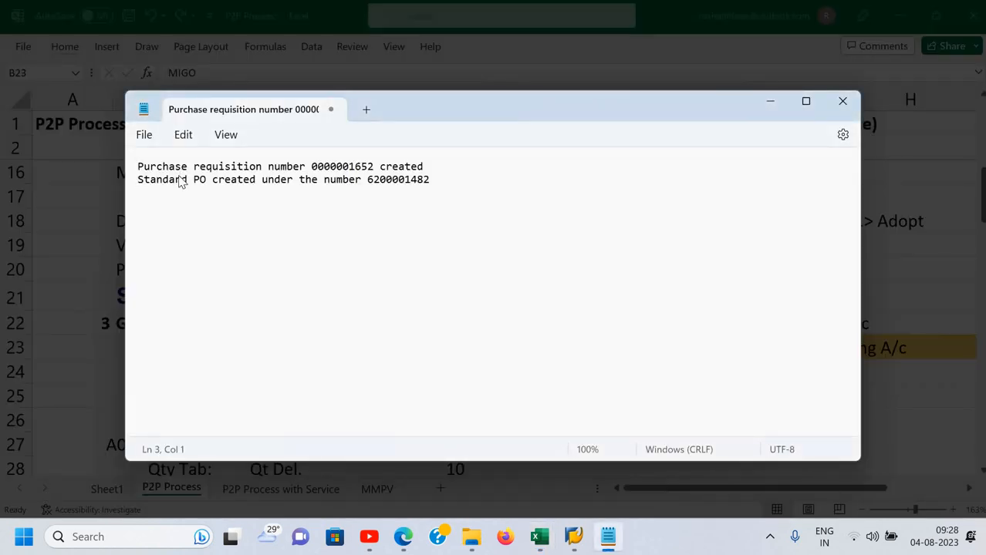
{"action": "key", "text": "alt+Tab"}
{"action": "key", "text": "Tab"}
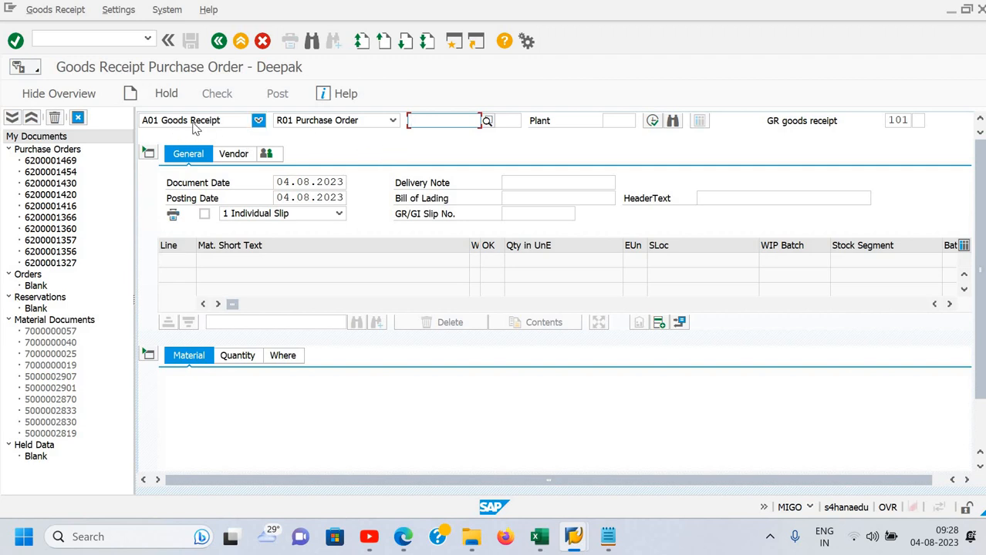
Review the available goods receipt actions, keeping A01 Goods Receipt with R01 Purchase Order as the reference
{"action": "left_click", "coordinate": [216, 125]}
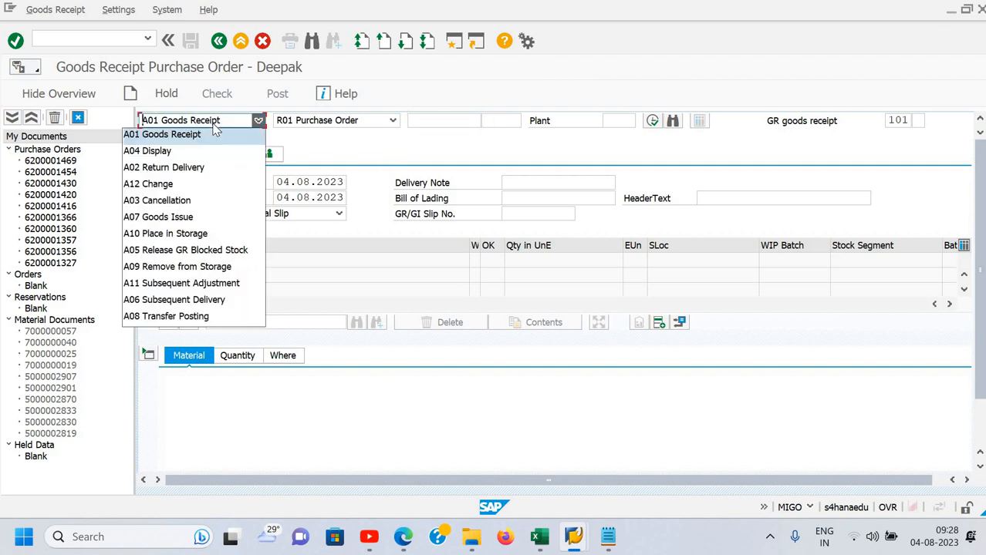
{"action": "left_click", "coordinate": [335, 133]}
{"action": "left_click", "coordinate": [339, 130]}
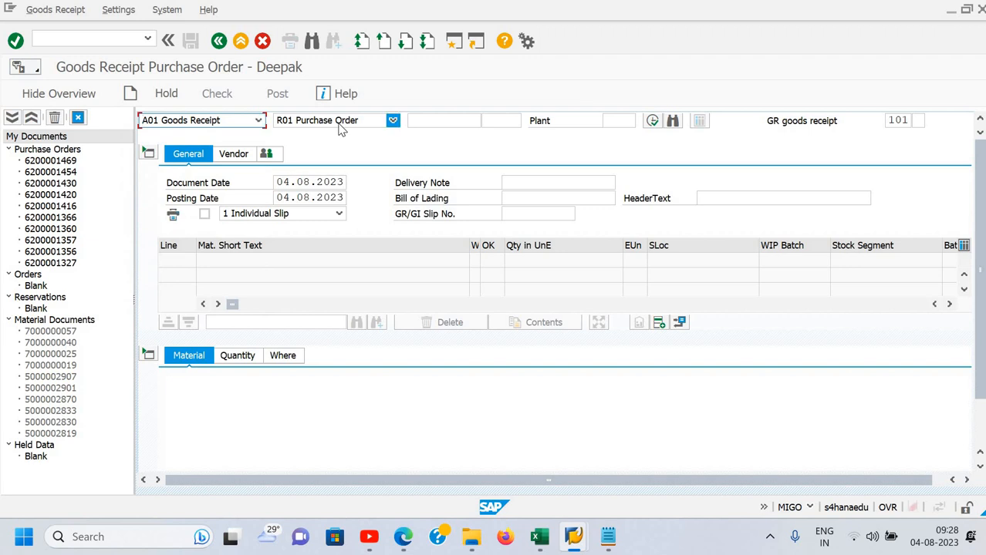
Copy the standard PO number from the Notepad notes and load that purchase order into the goods receipt in SAP
{"action": "left_click", "coordinate": [443, 123]}
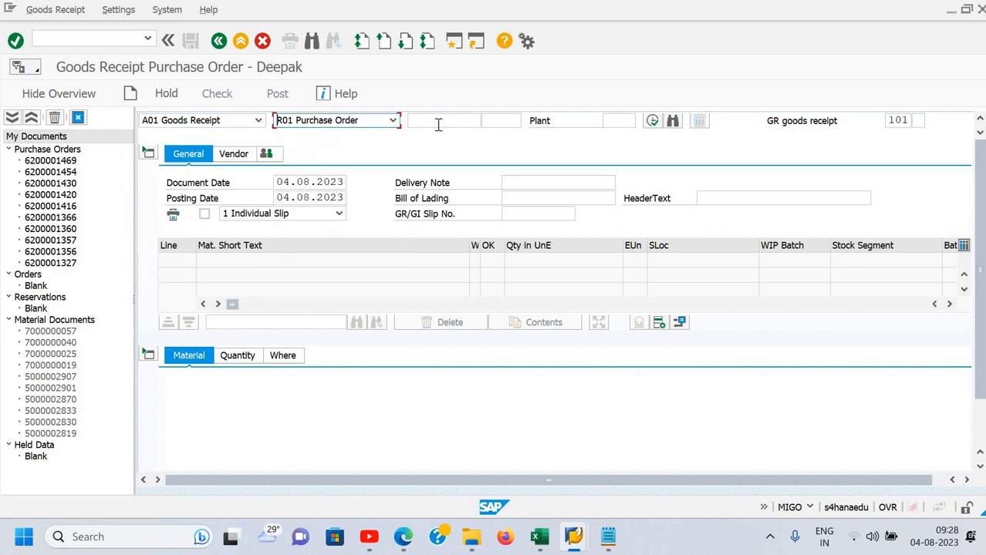
{"action": "left_click", "coordinate": [439, 123]}
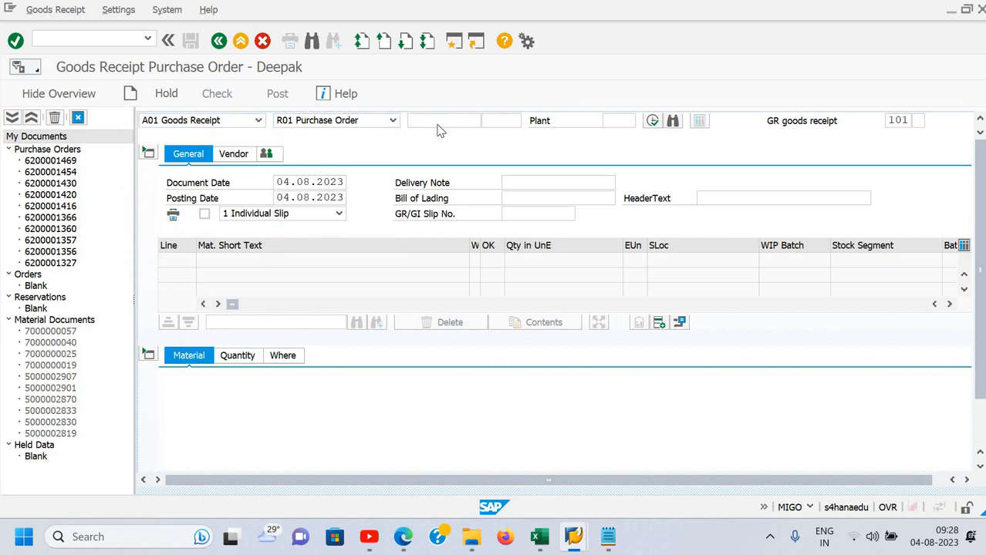
{"action": "key", "text": "alt+Tab"}
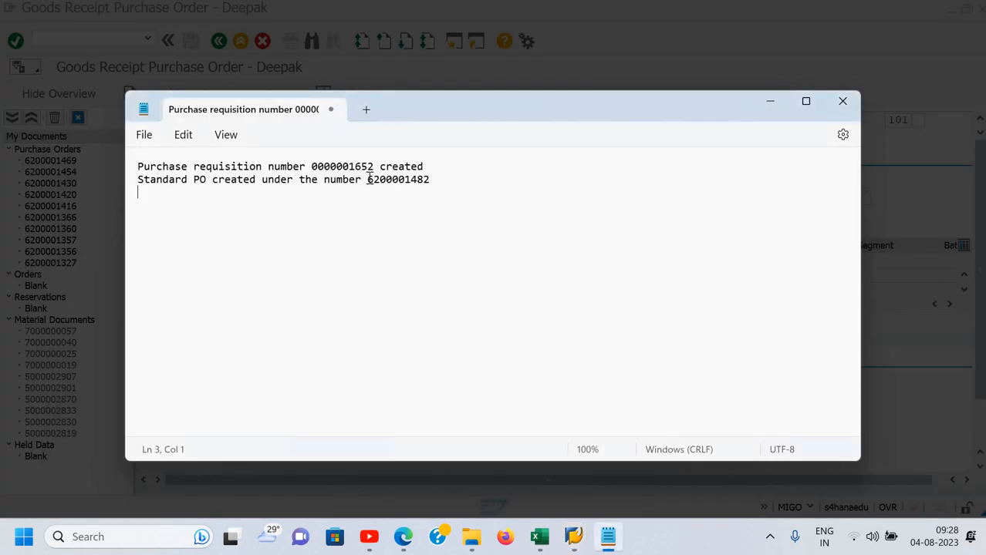
{"action": "left_click", "coordinate": [367, 178]}
{"action": "left_click", "coordinate": [435, 179], "text": "shift"}
{"action": "key", "text": "ctrl+c"}
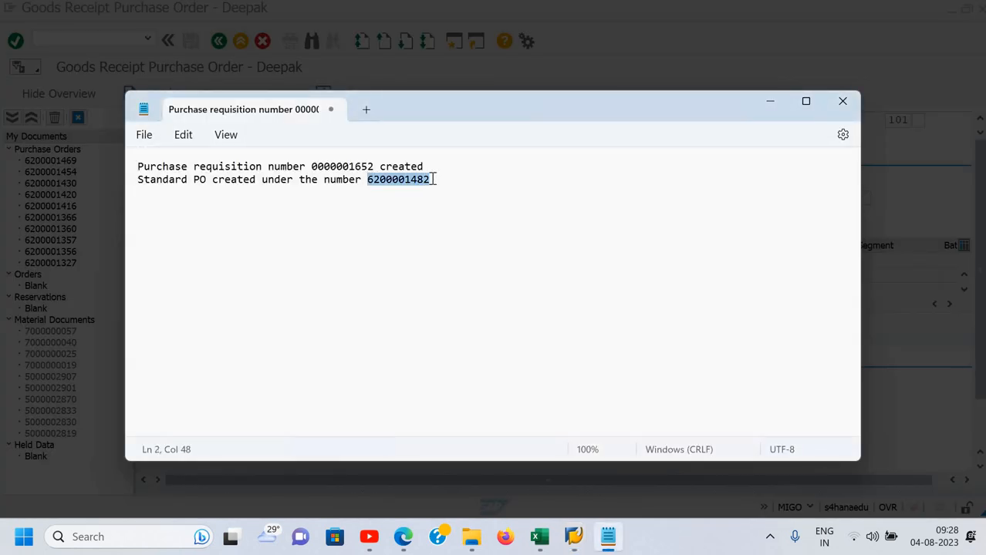
{"action": "key", "text": "alt+Tab"}
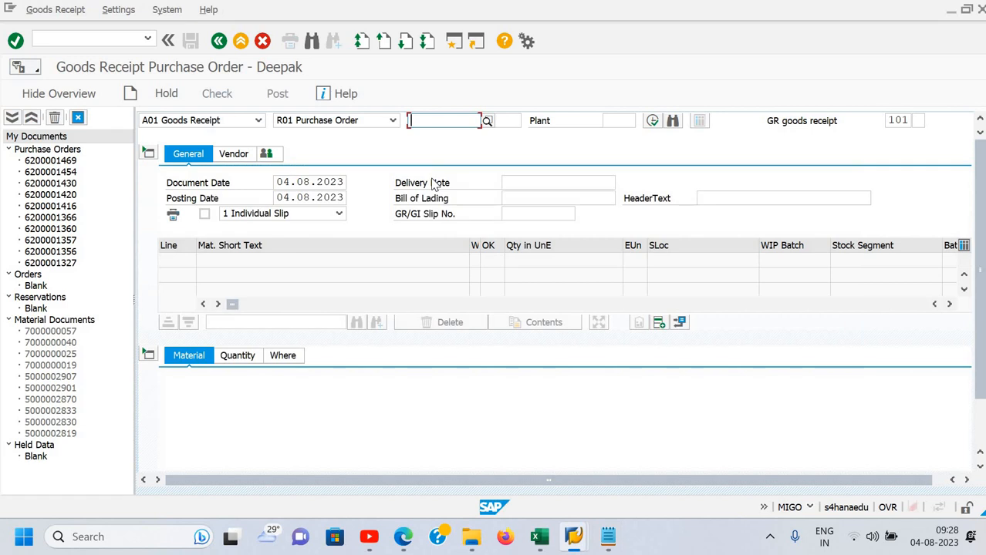
{"action": "key", "text": "ctrl+v"}
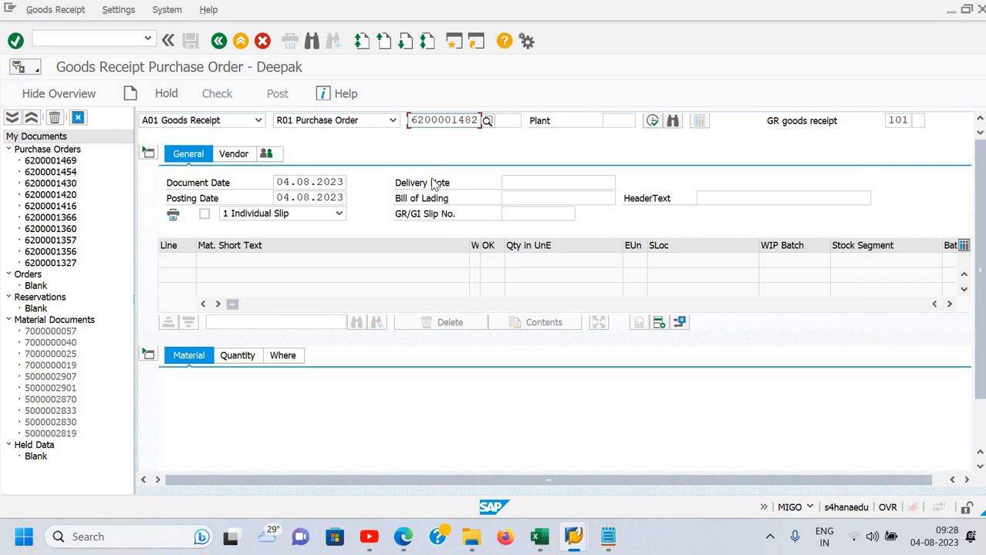
{"action": "key", "text": "Return"}
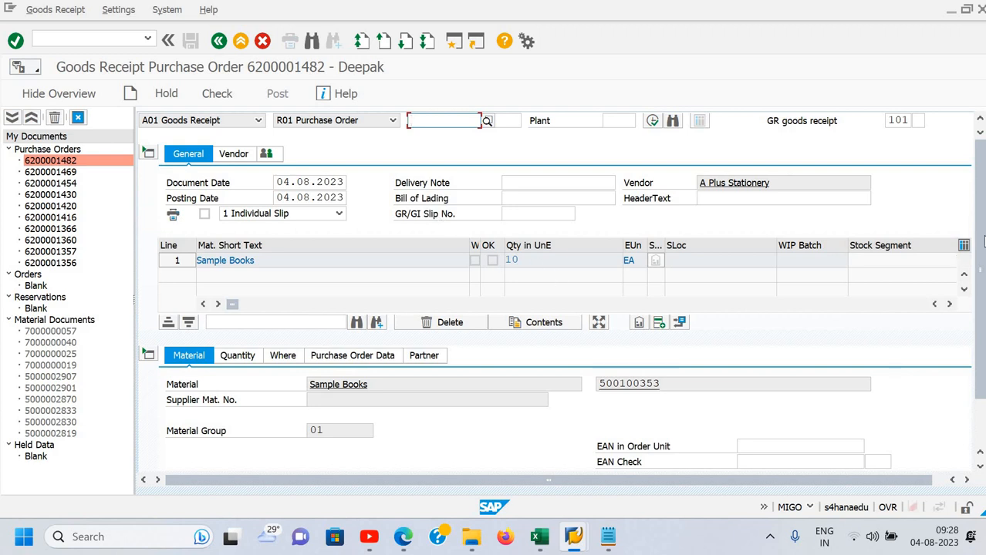
Set the Sample Books line's quantity in delivery note to 10 and mark the item as OK
{"action": "scroll", "coordinate": [979, 246], "scroll_direction": "down", "scroll_amount": 1}
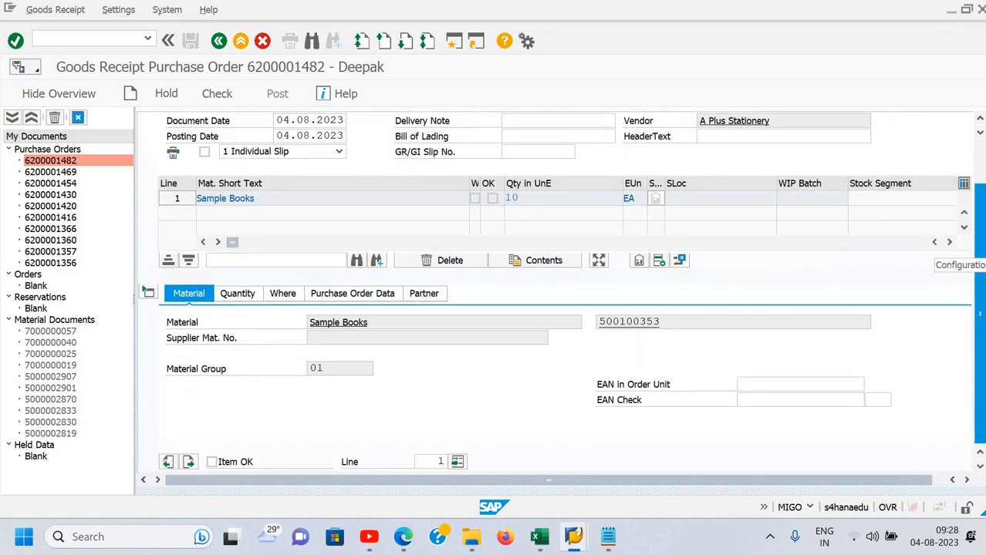
{"action": "left_click", "coordinate": [234, 296]}
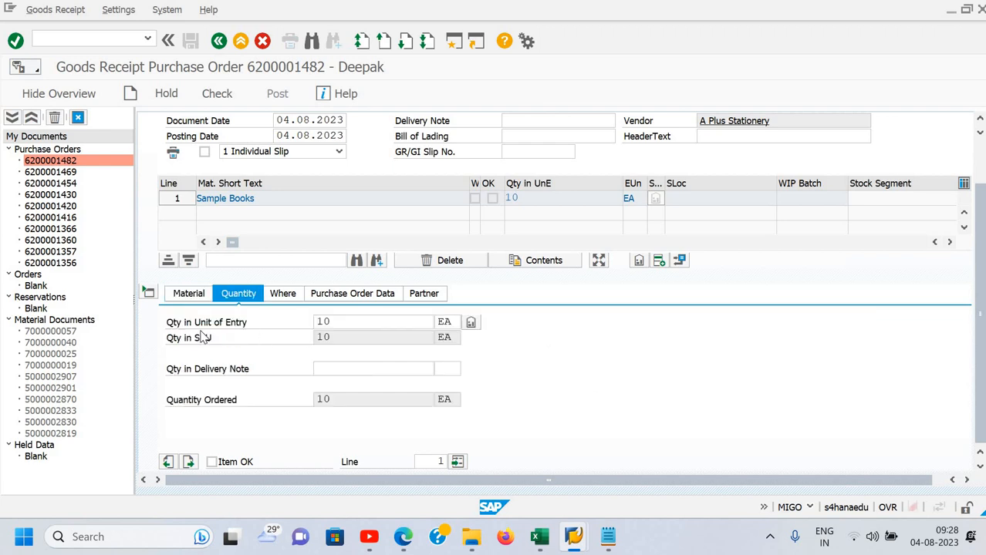
{"action": "left_click", "coordinate": [328, 371]}
{"action": "type", "text": "10"}
{"action": "key", "text": "Return"}
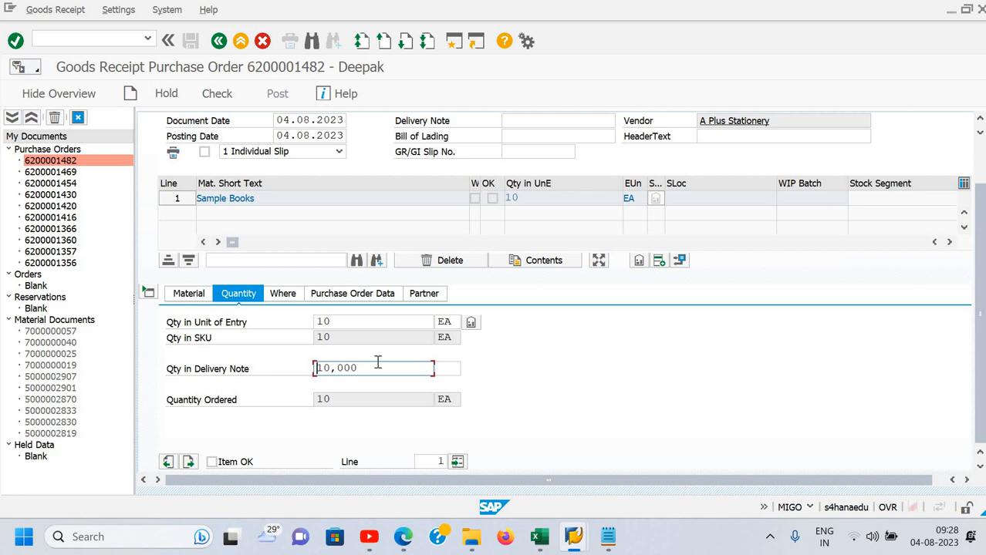
{"action": "left_click", "coordinate": [212, 463]}
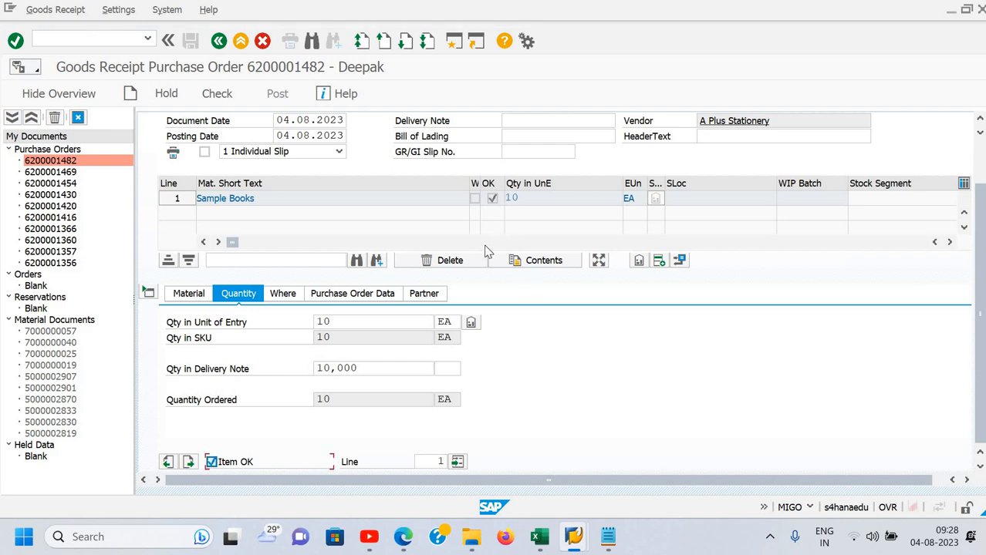
Assign storage location XSL to the Sample Books line for plant XPLT
{"action": "left_click", "coordinate": [283, 296]}
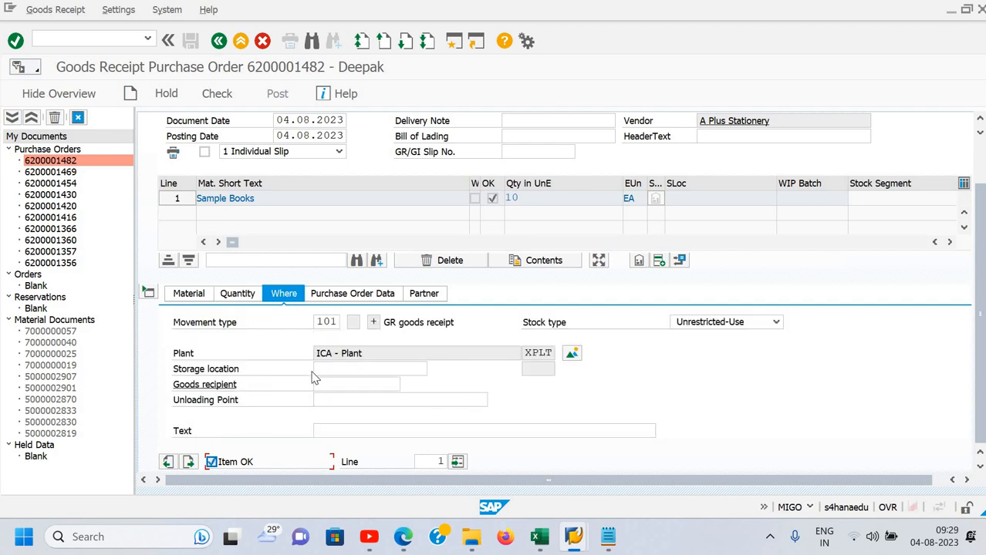
{"action": "left_click", "coordinate": [329, 371]}
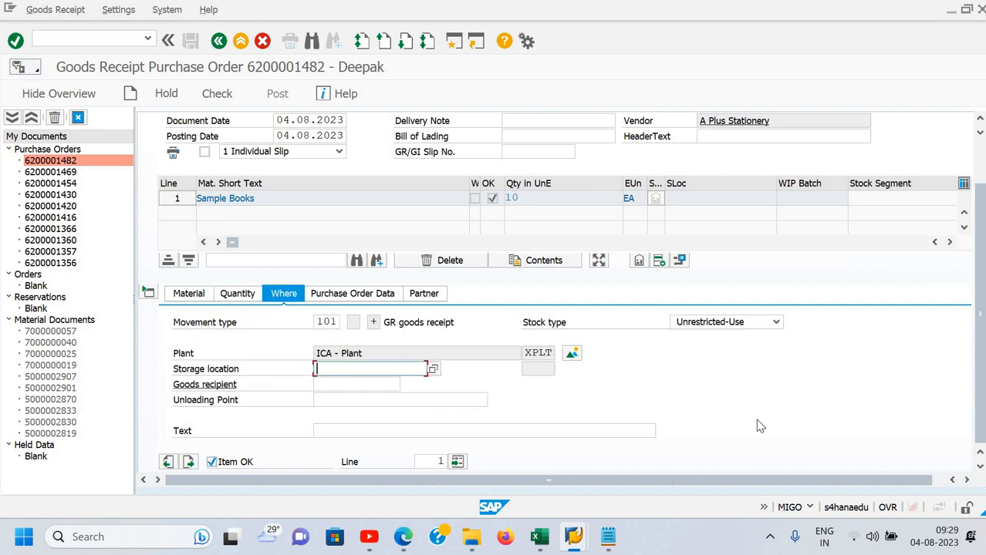
{"action": "type", "text": "xsl"}
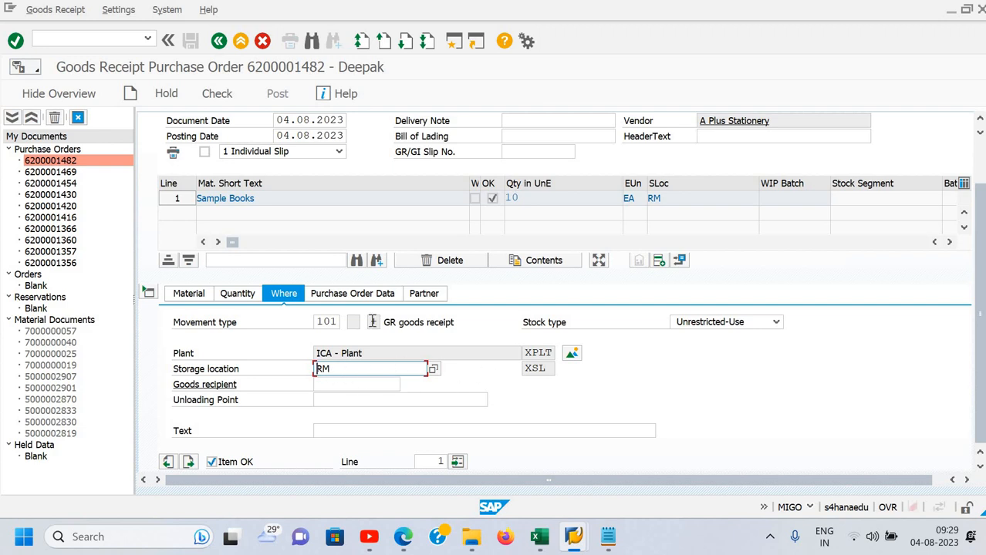
Check the goods receipt for the Sample Books purchase order and post it
{"action": "scroll", "coordinate": [544, 285], "scroll_direction": "up", "scroll_amount": 1}
{"action": "scroll", "coordinate": [544, 285], "scroll_direction": "up", "scroll_amount": 3}
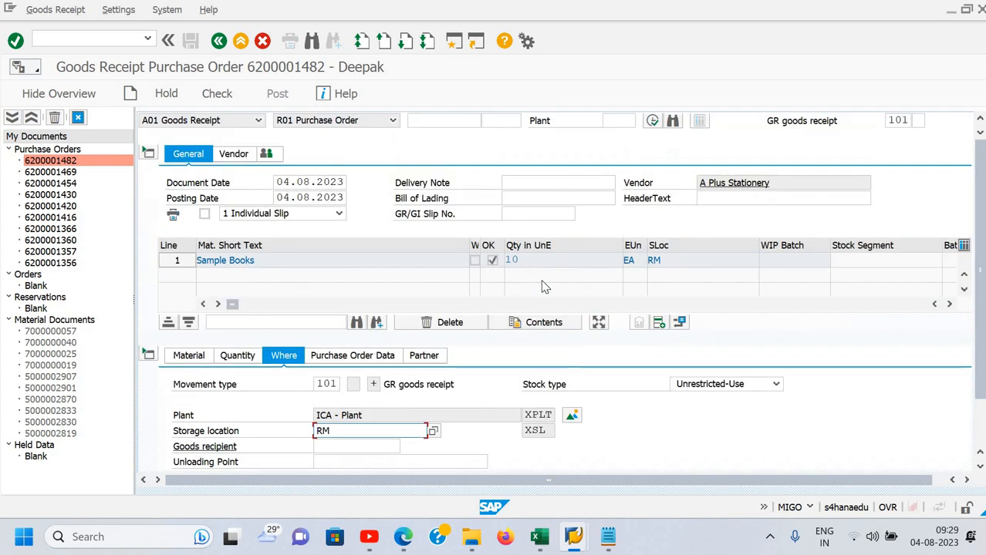
{"action": "left_click", "coordinate": [216, 94]}
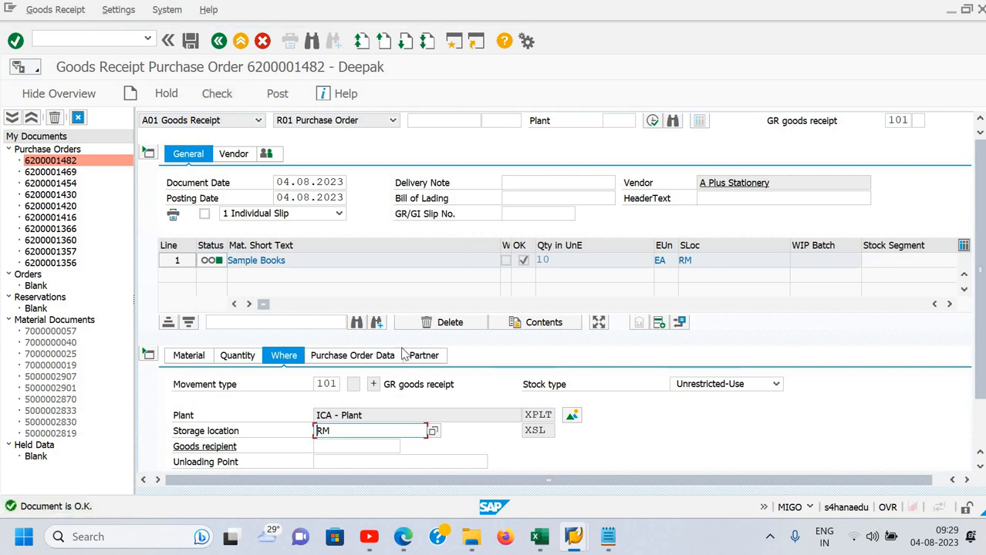
{"action": "key", "text": "ctrl+s"}
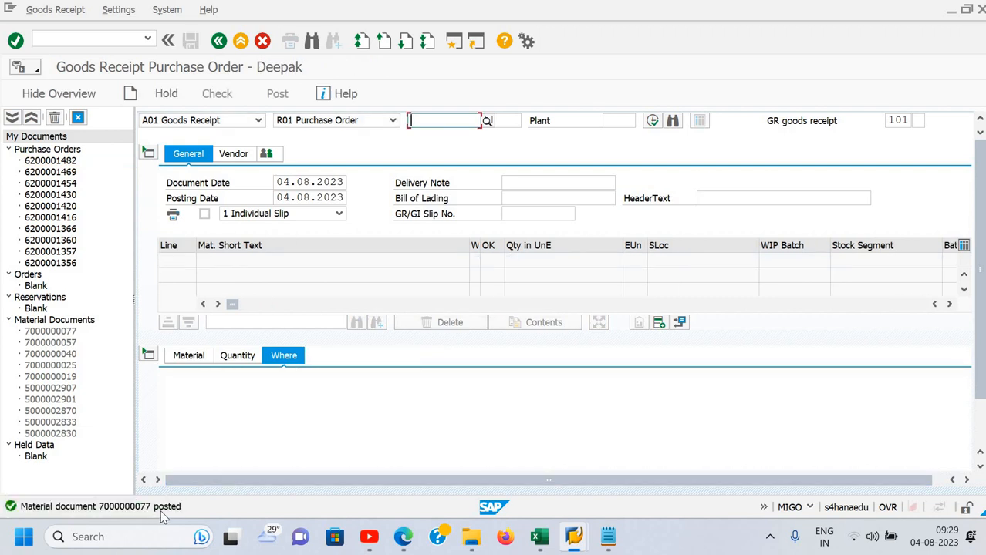
Copy the material document posting message from its details and add it as a new line in the Notepad notes
{"action": "double_click", "coordinate": [165, 515]}
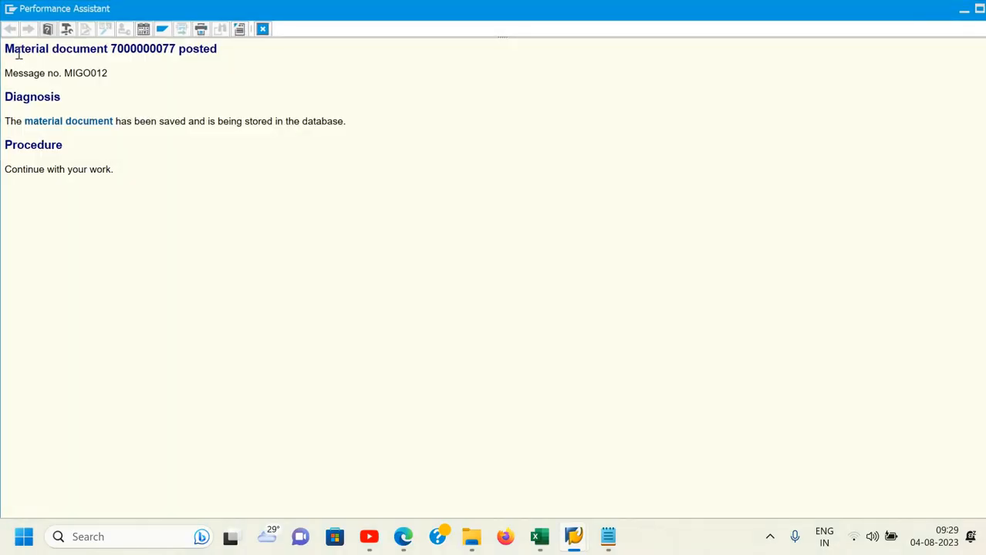
{"action": "left_click_drag", "start_coordinate": [6, 50], "coordinate": [307, 66]}
{"action": "key", "text": "ctrl+c"}
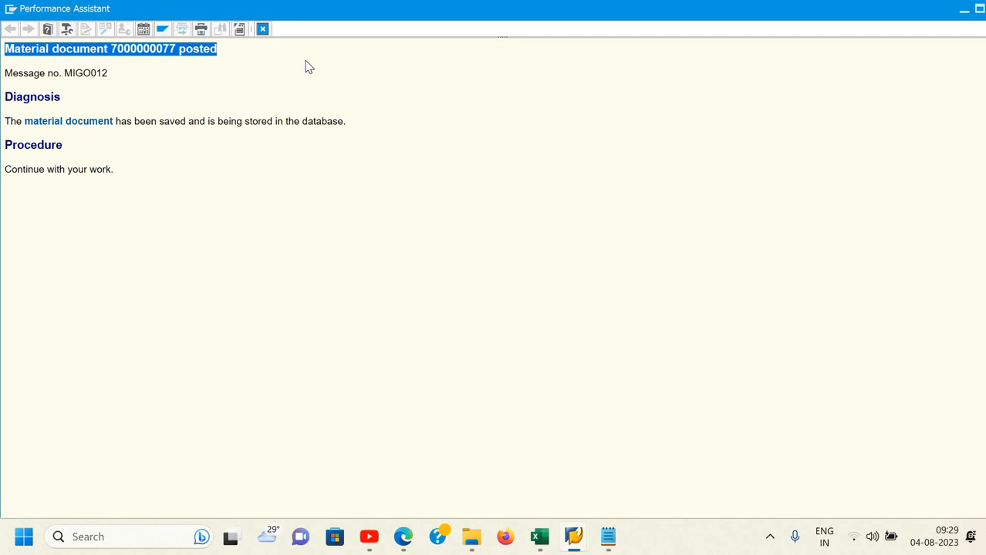
{"action": "key", "text": "Escape"}
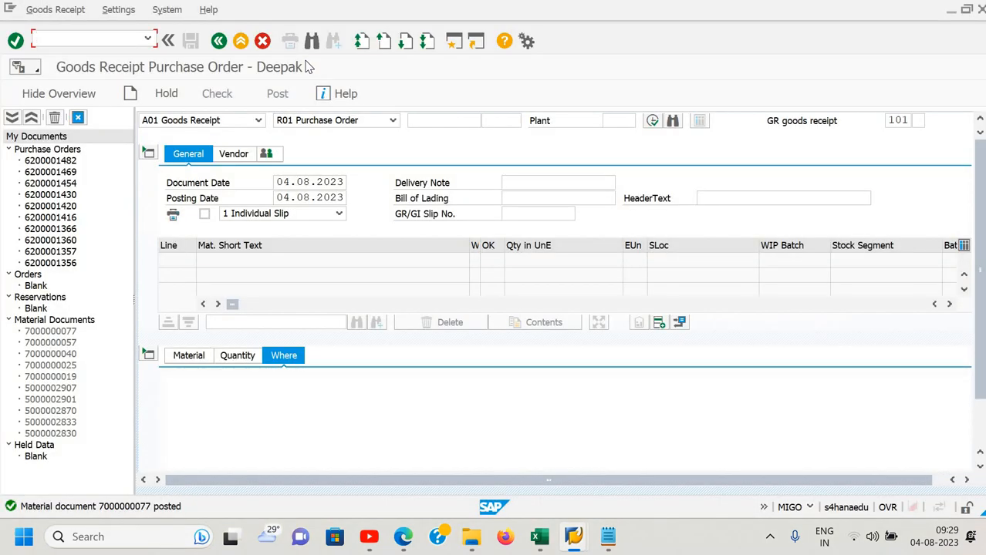
{"action": "key", "text": "alt+Tab"}
{"action": "key", "text": "Right"}
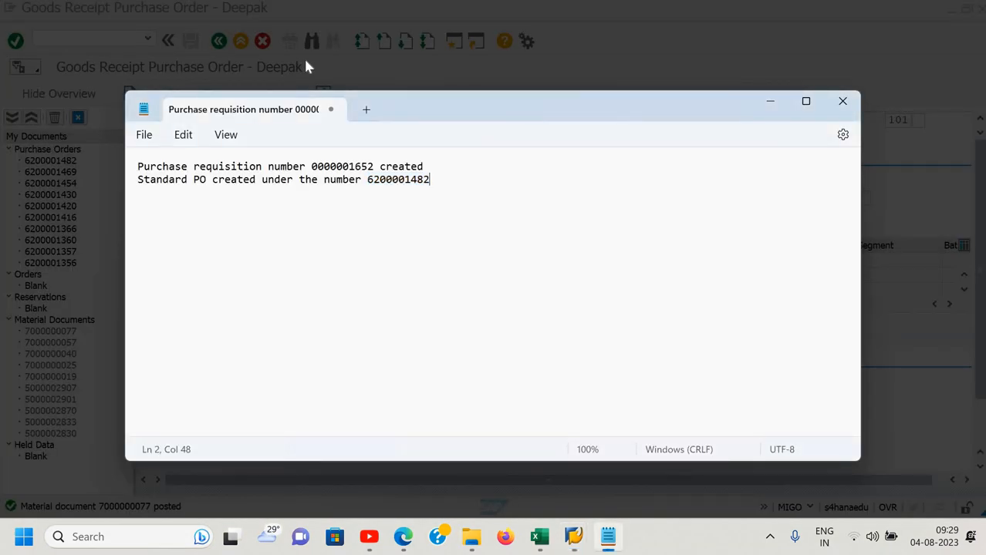
{"action": "key", "text": "Return"}
{"action": "key", "text": "ctrl+v"}
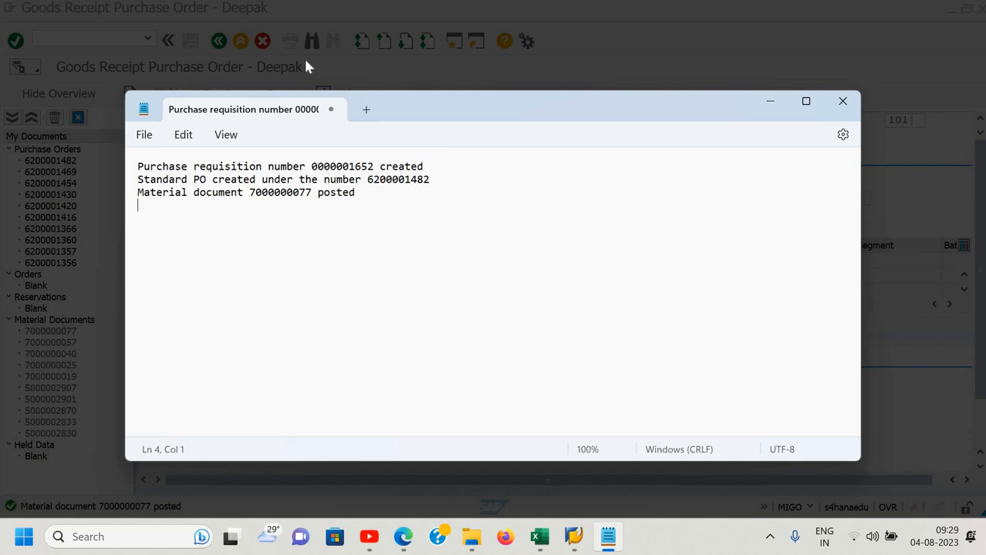
Switch to the P2P Process sheet in Excel and examine the Purchase Requisition's event/transaction type and accounting impact
{"action": "key", "text": "alt+Tab"}
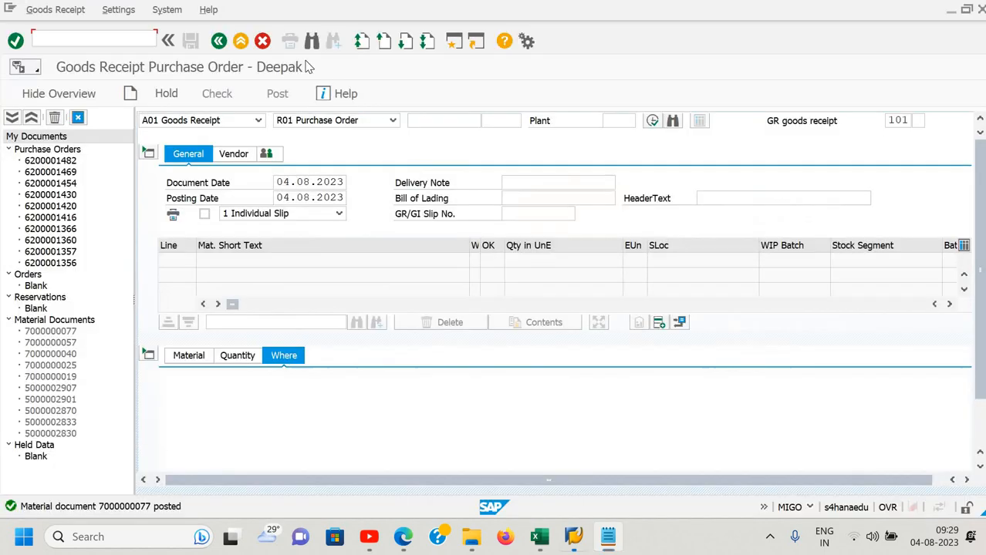
{"action": "key", "text": "alt+Tab"}
{"action": "key", "text": "alt+Tab"}
{"action": "key", "text": "alt+Tab"}
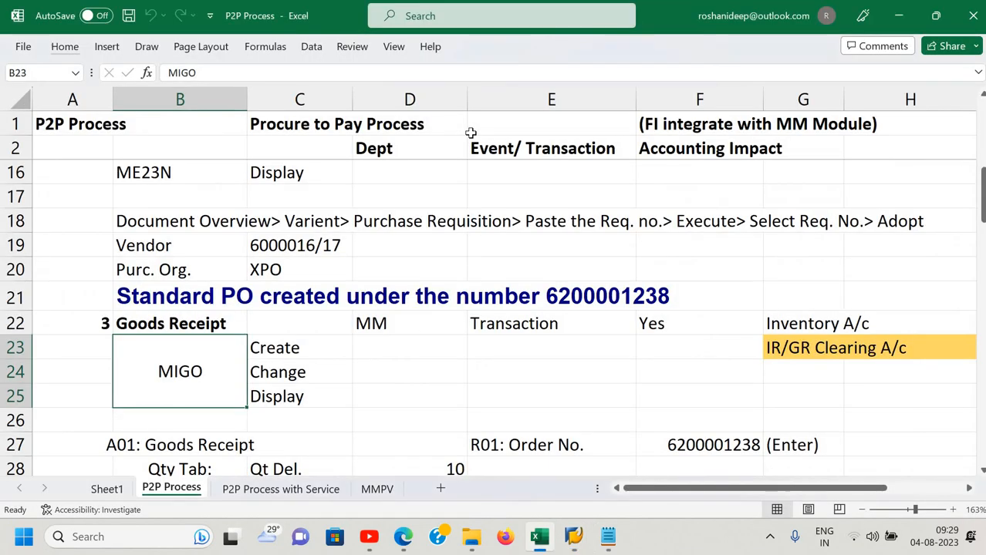
{"action": "scroll", "coordinate": [477, 291], "scroll_direction": "up", "scroll_amount": 5}
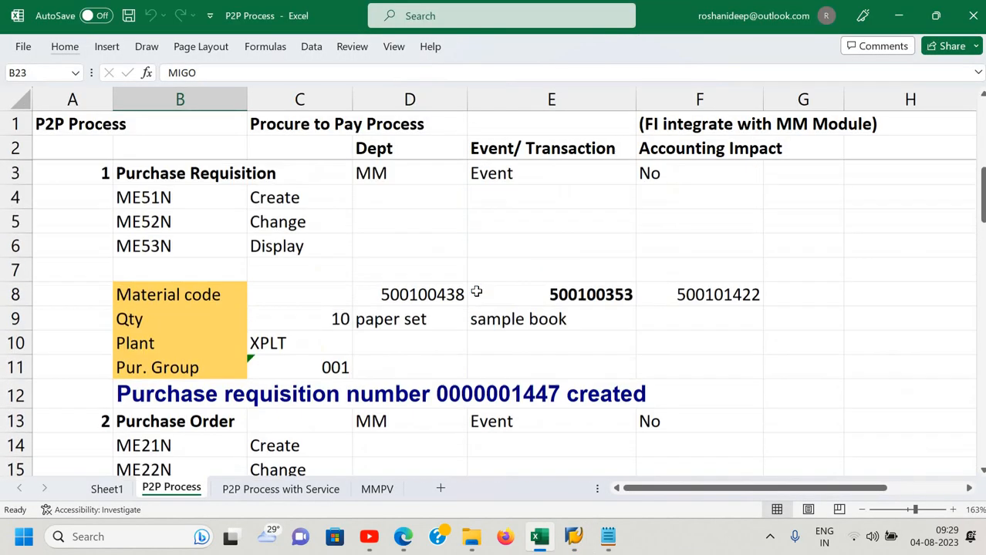
{"action": "scroll", "coordinate": [474, 289], "scroll_direction": "down", "scroll_amount": 1}
{"action": "scroll", "coordinate": [501, 181], "scroll_direction": "up", "scroll_amount": 1}
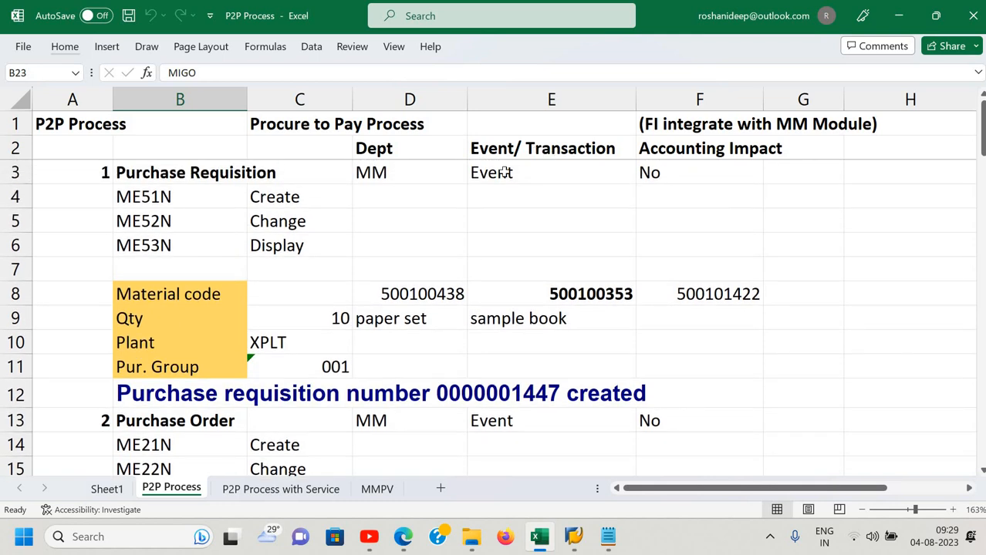
{"action": "left_click", "coordinate": [503, 173]}
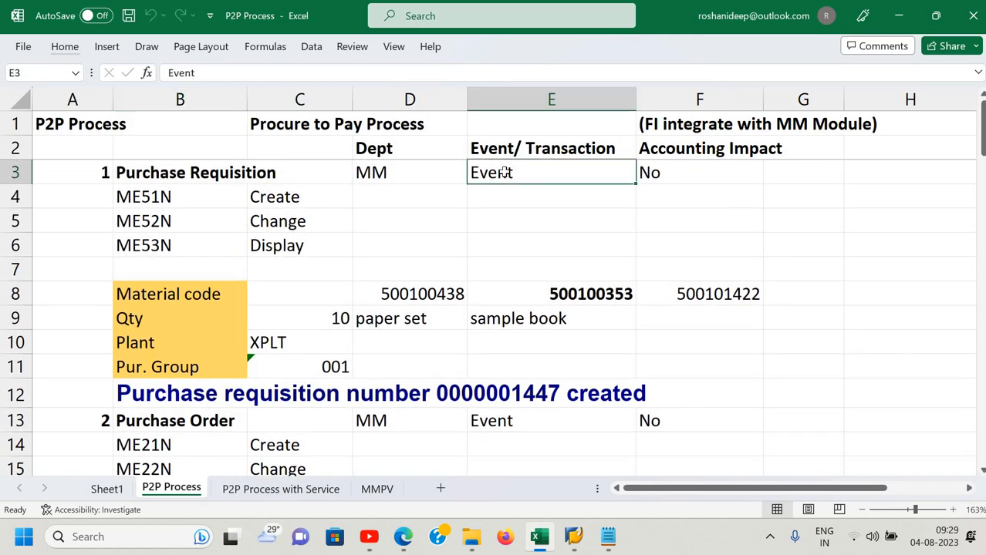
{"action": "left_click", "coordinate": [640, 174]}
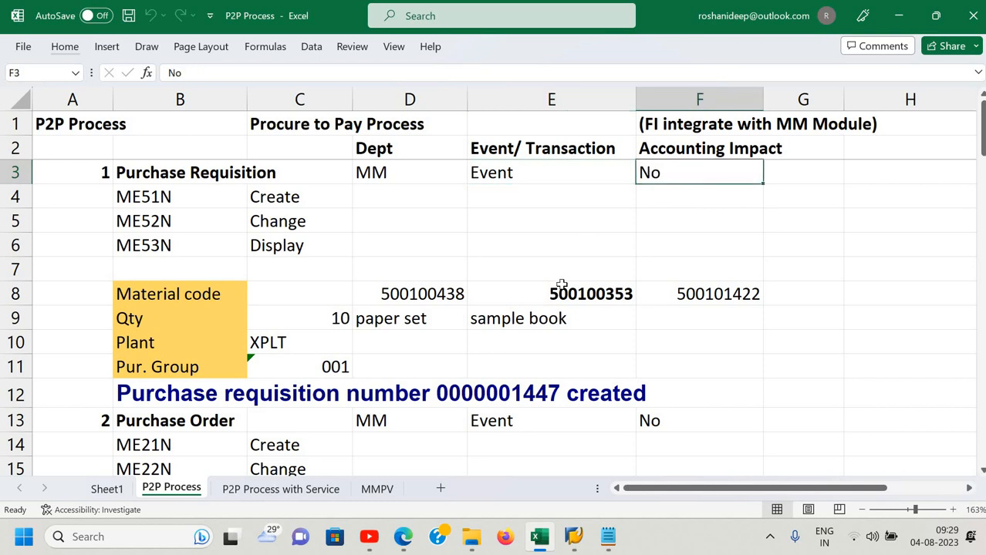
Examine the accounting impact of the Purchase Order and Goods Receipt sections, including the Goods Receipt's event/transaction type
{"action": "scroll", "coordinate": [562, 284], "scroll_direction": "down", "scroll_amount": 3}
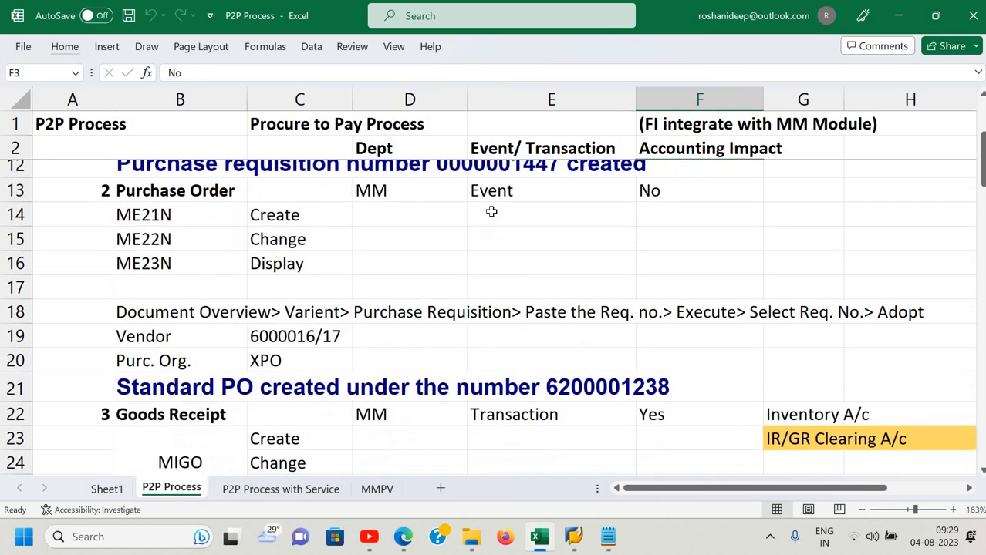
{"action": "scroll", "coordinate": [489, 208], "scroll_direction": "down", "scroll_amount": 1}
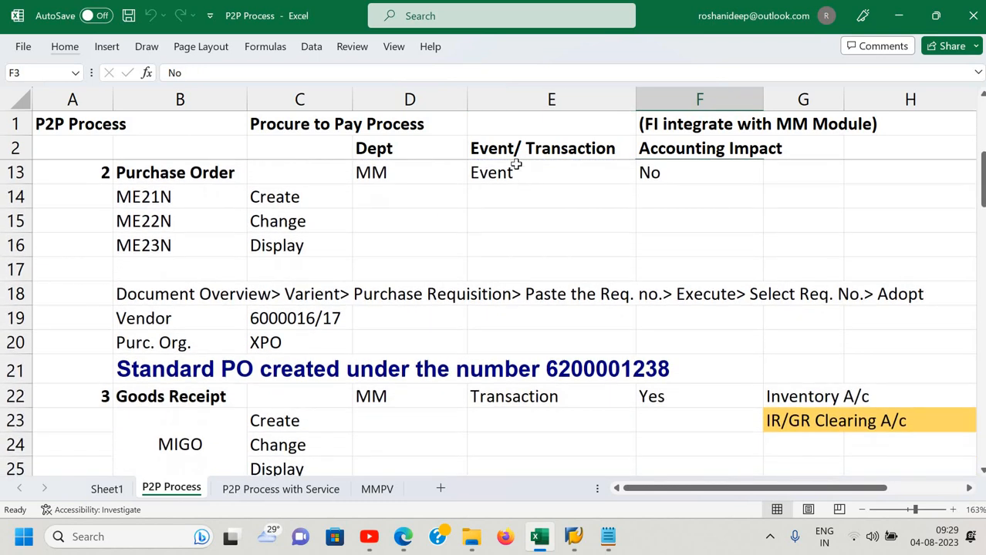
{"action": "left_click", "coordinate": [661, 173]}
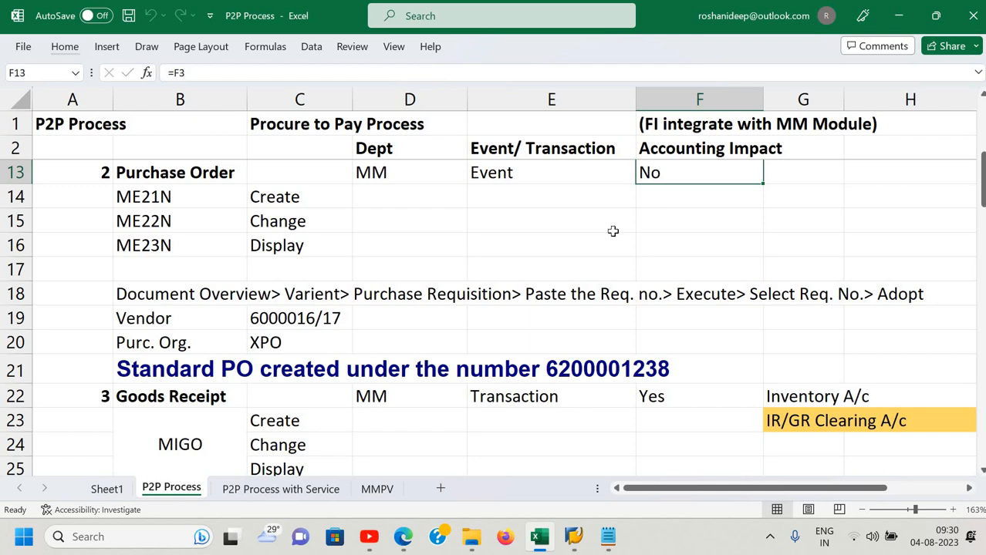
{"action": "scroll", "coordinate": [573, 266], "scroll_direction": "down", "scroll_amount": 3}
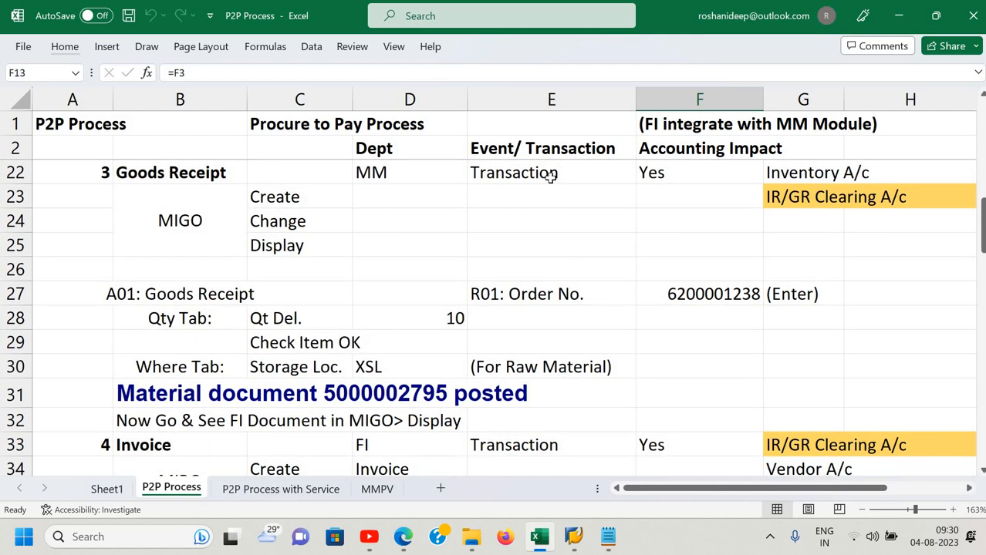
{"action": "left_click", "coordinate": [550, 176]}
{"action": "left_click", "coordinate": [682, 181]}
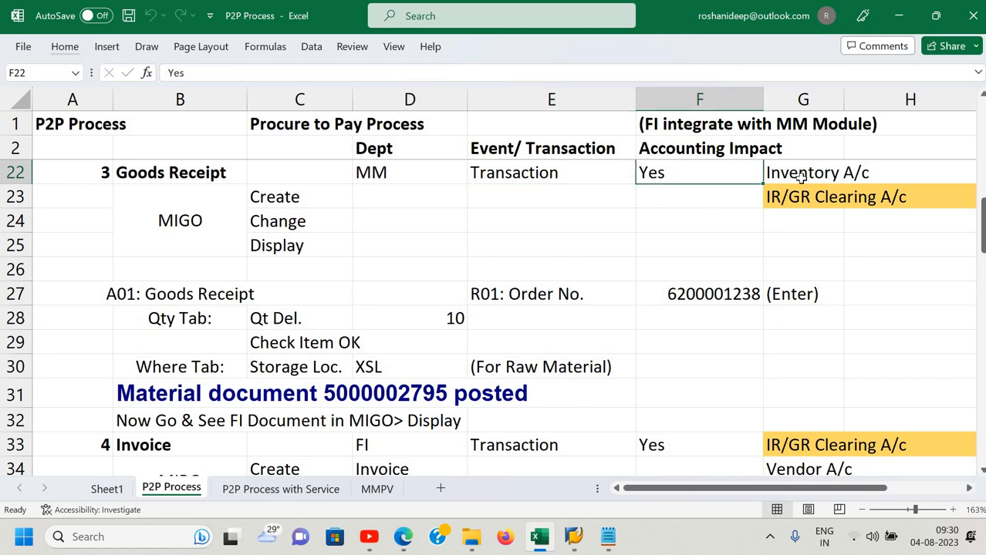
Examine the debit and credit accounts of the Goods Receipt entry, comparing Inventory A/c with IR/GR Clearing A/c
{"action": "left_click", "coordinate": [801, 176]}
{"action": "scroll", "coordinate": [800, 176], "scroll_direction": "right", "scroll_amount": 3}
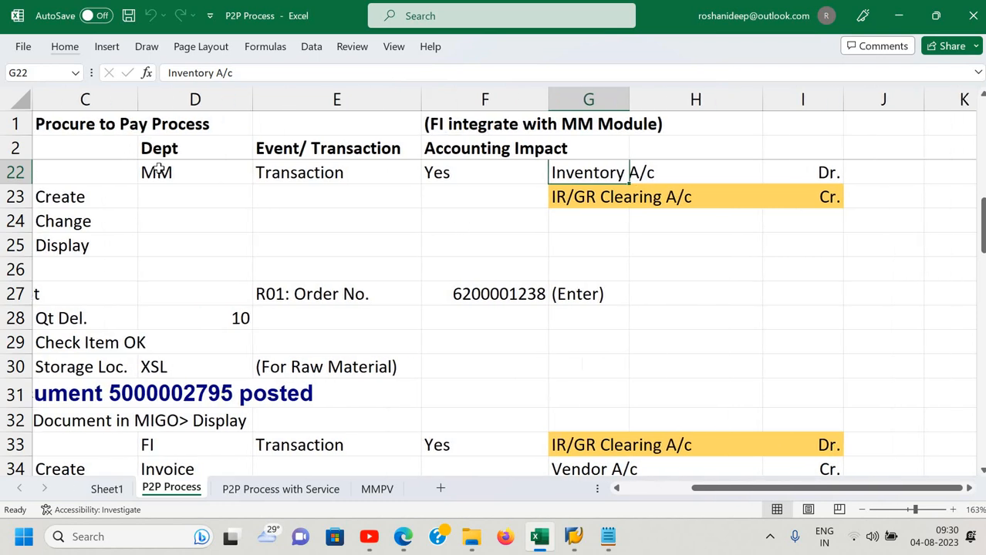
{"action": "left_click", "coordinate": [195, 168]}
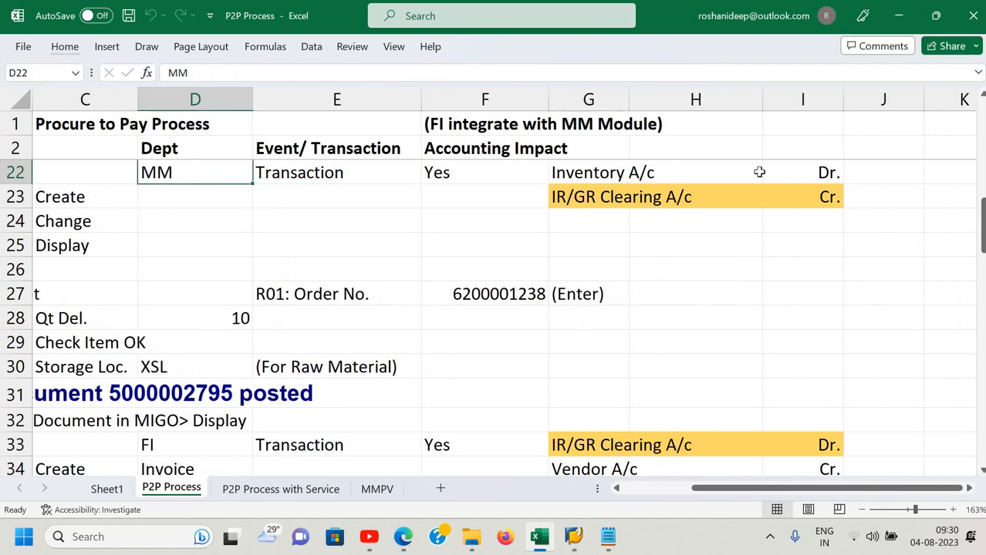
{"action": "key", "text": "Right"}
{"action": "key", "text": "Right"}
{"action": "key", "text": "Right"}
{"action": "left_click", "coordinate": [820, 172]}
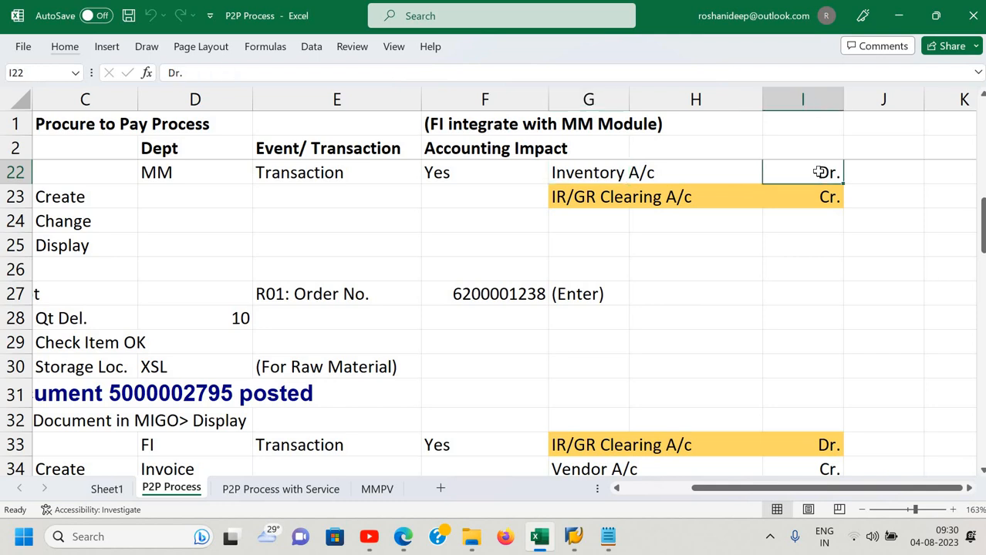
{"action": "left_click", "coordinate": [608, 195]}
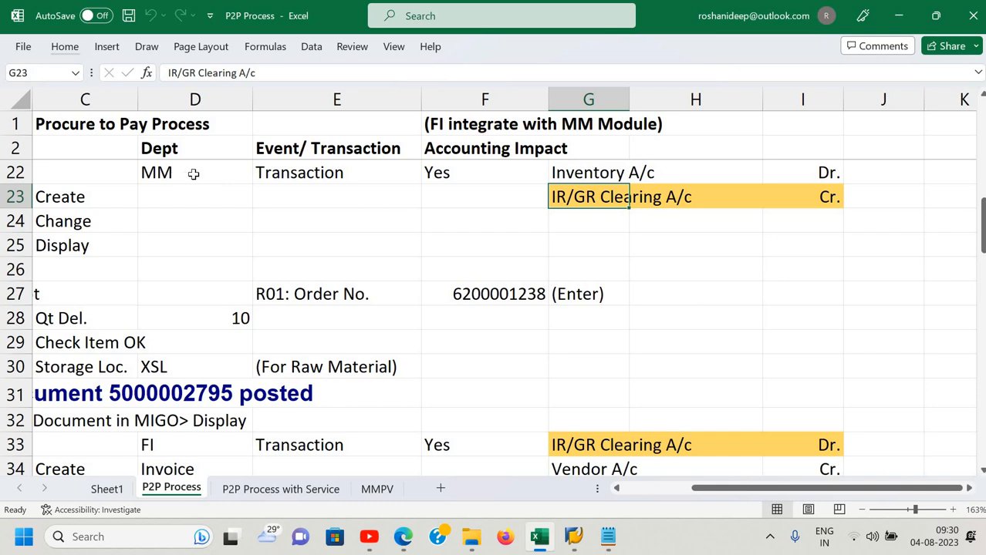
{"action": "left_click", "coordinate": [571, 174]}
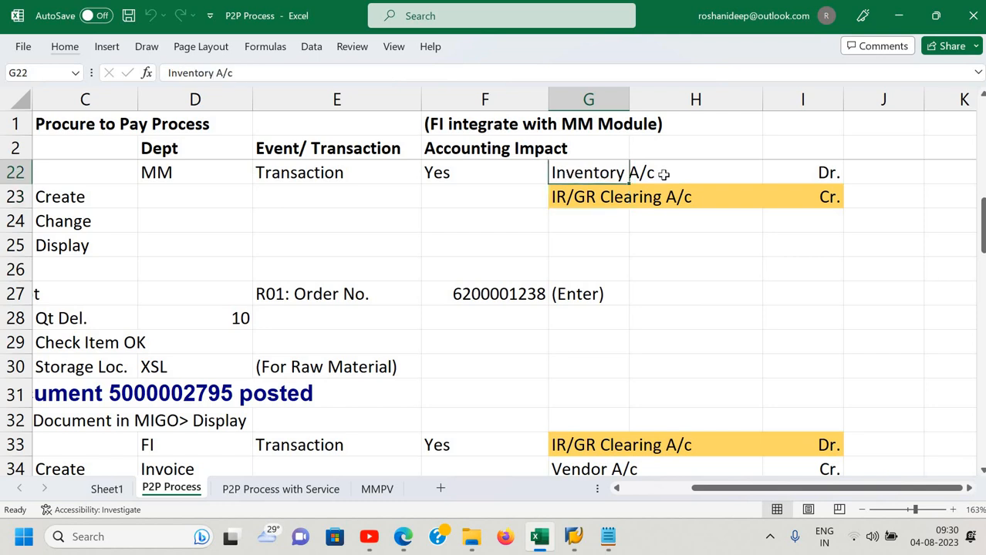
{"action": "left_click", "coordinate": [583, 197]}
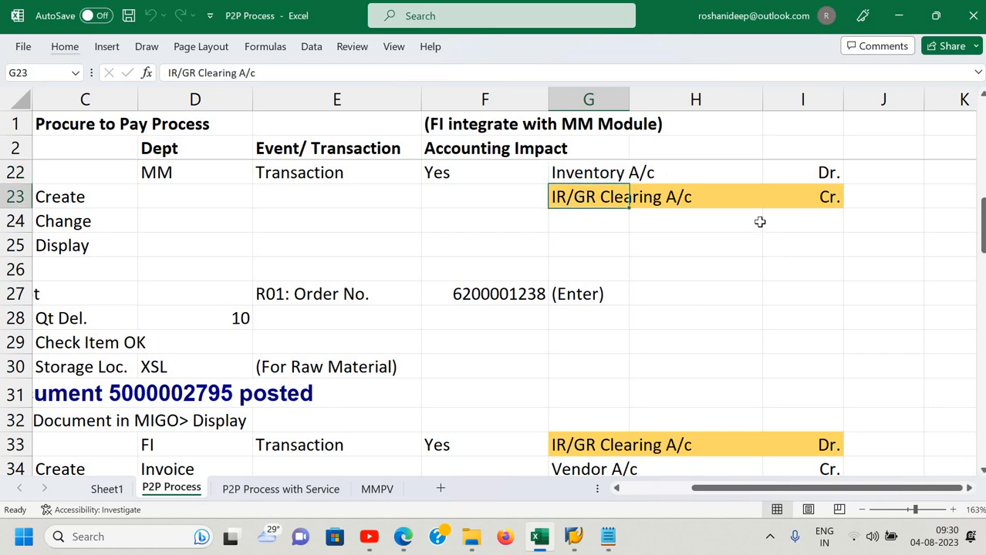
{"action": "scroll", "coordinate": [367, 218], "scroll_direction": "left", "scroll_amount": 2}
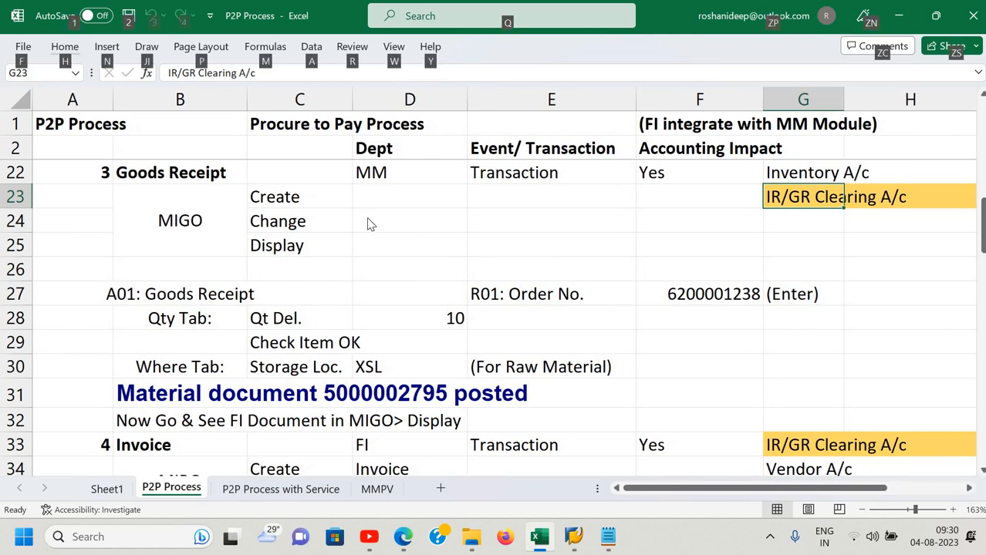
Switch to SAP, set MIGO to A04 Display with R02 Material Document, verify the document number against the Notepad notes and display it
{"action": "key", "text": "alt+Tab"}
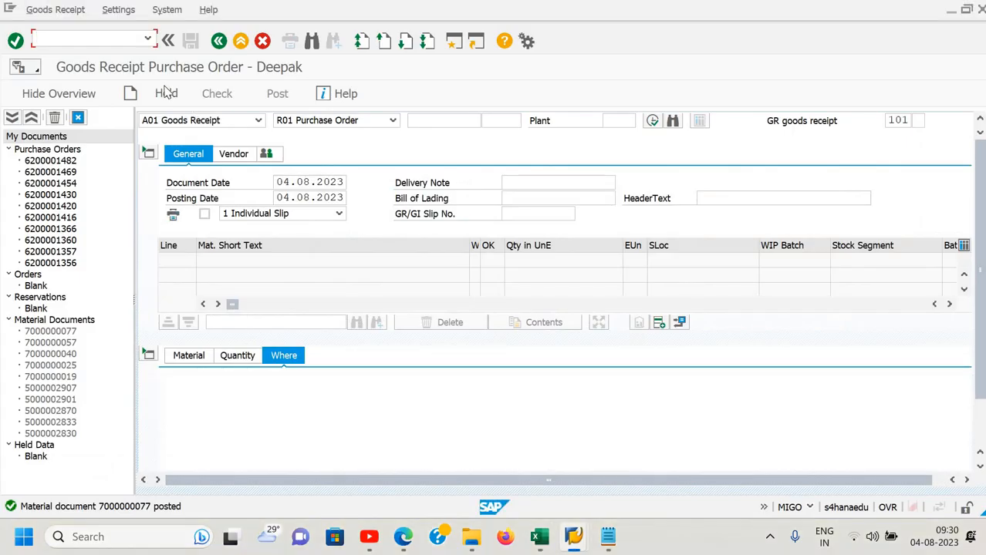
{"action": "left_click", "coordinate": [258, 120]}
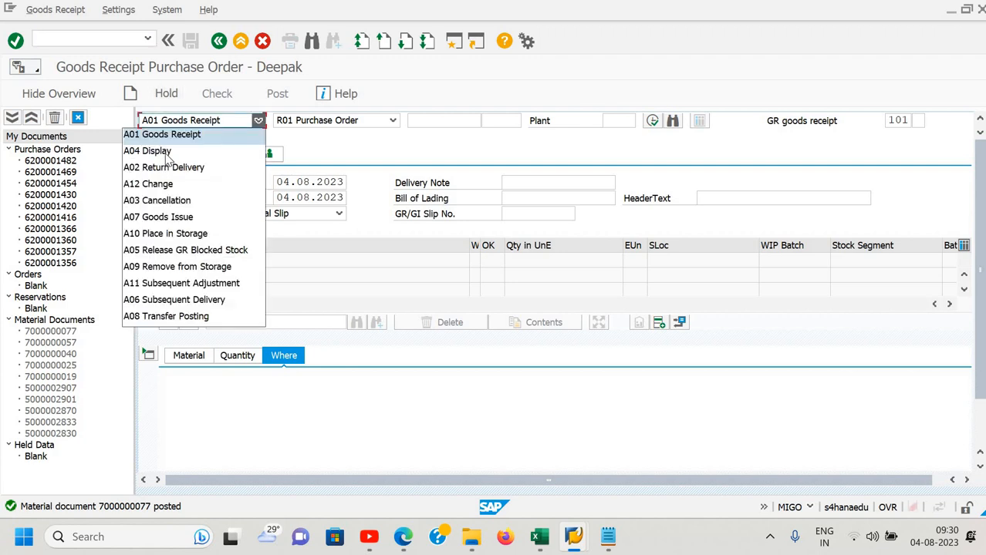
{"action": "key", "text": "Down"}
{"action": "key", "text": "Return"}
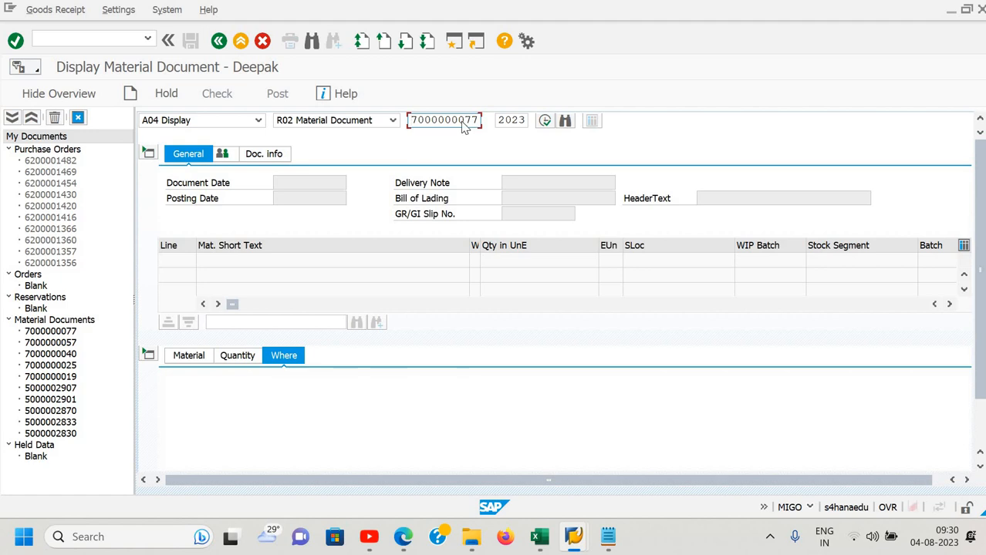
{"action": "key", "text": "alt+Tab"}
{"action": "key", "text": "Tab"}
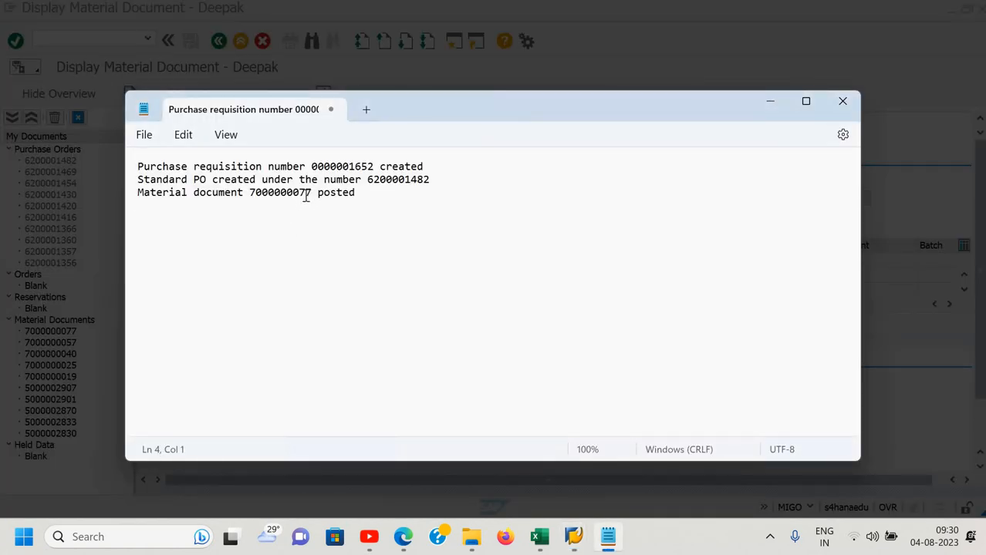
{"action": "key", "text": "alt+Tab"}
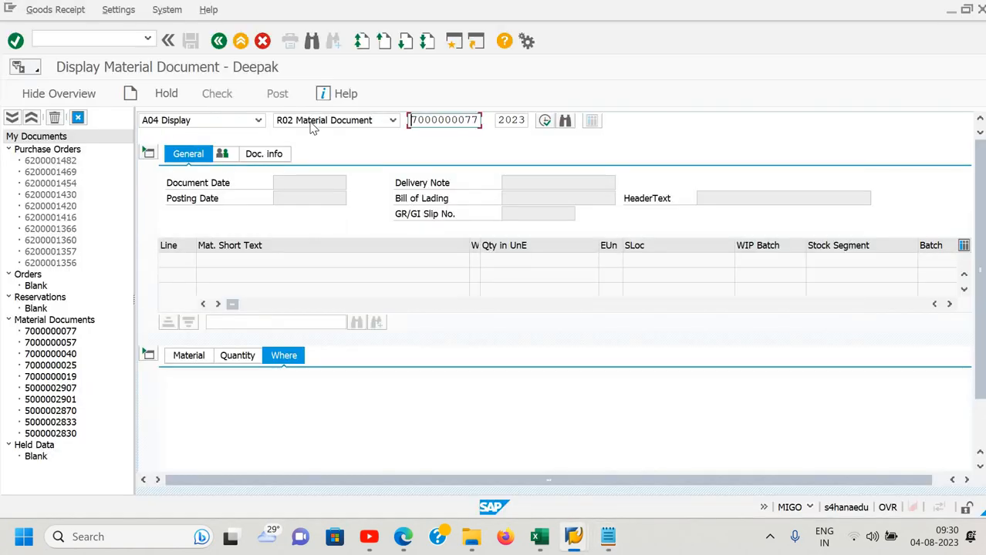
{"action": "left_click", "coordinate": [545, 121]}
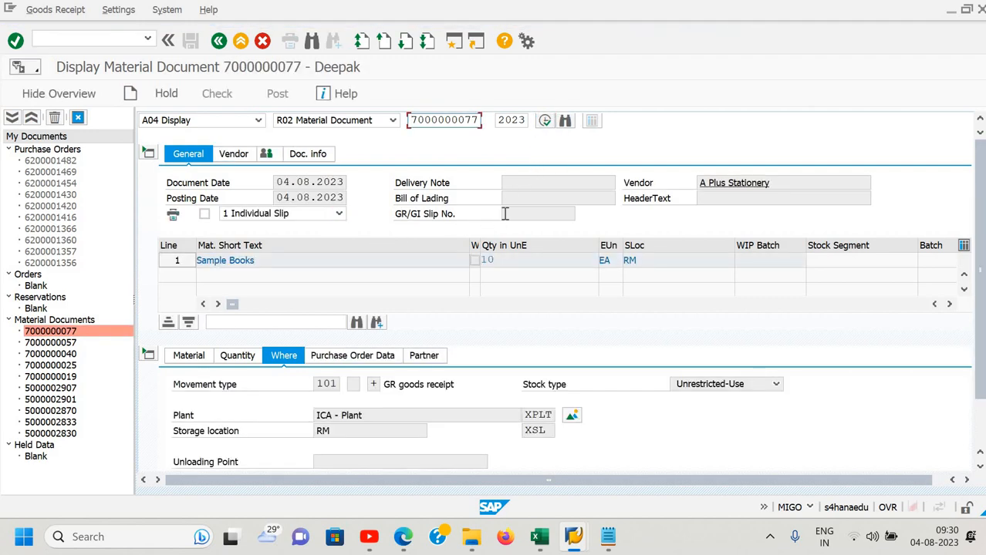
View the accounting document among the material document's FI documents, and close the list of accounting documents
{"action": "left_click", "coordinate": [312, 156]}
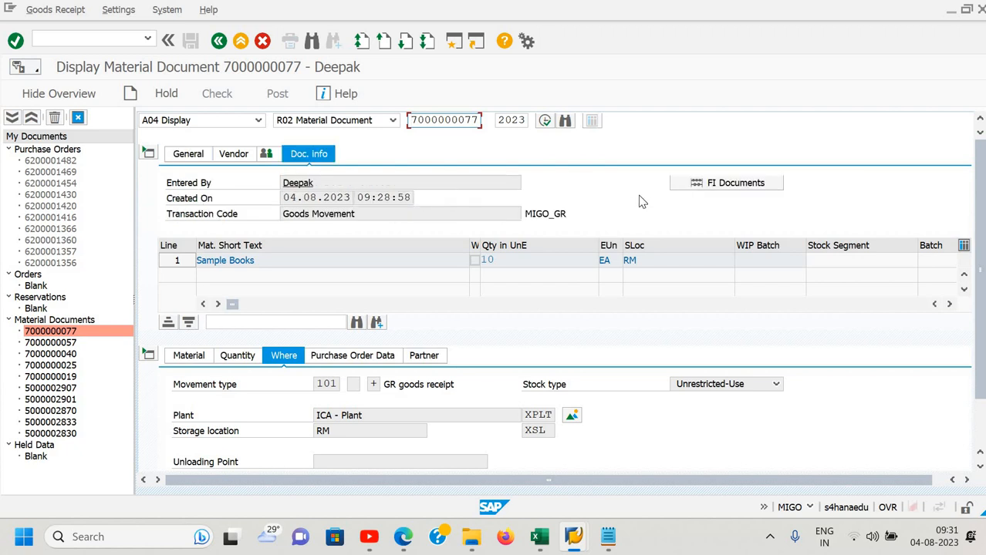
{"action": "left_click", "coordinate": [718, 188]}
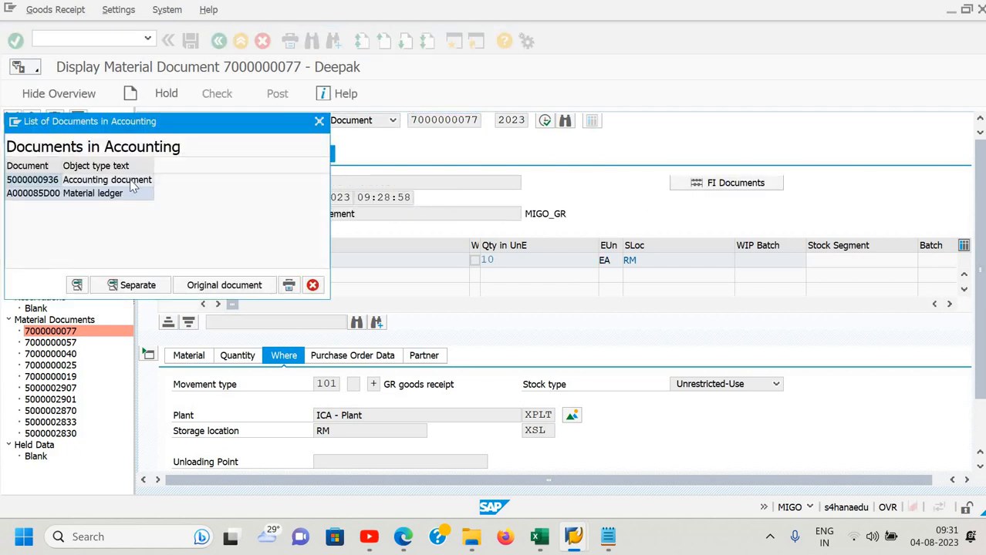
{"action": "double_click", "coordinate": [132, 182]}
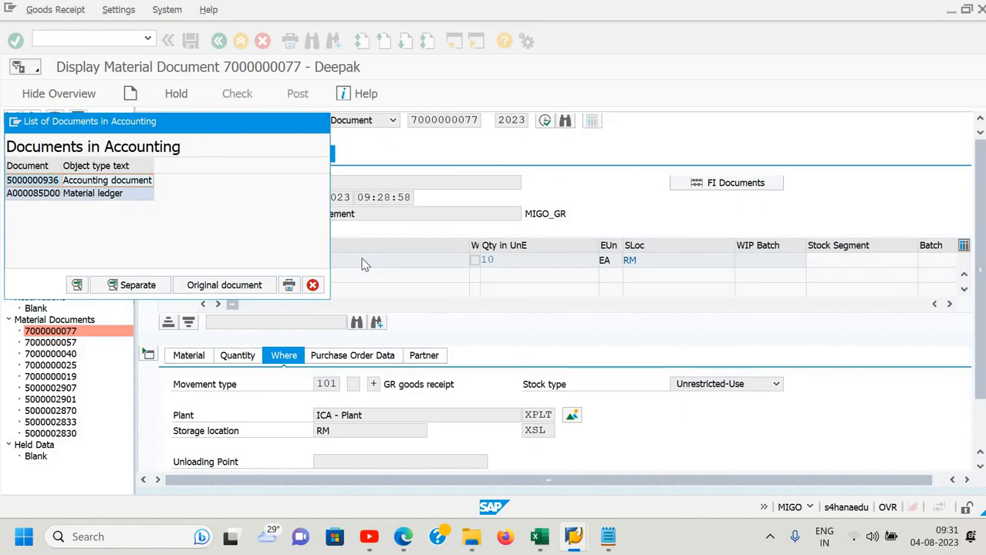
{"action": "key", "text": "Escape"}
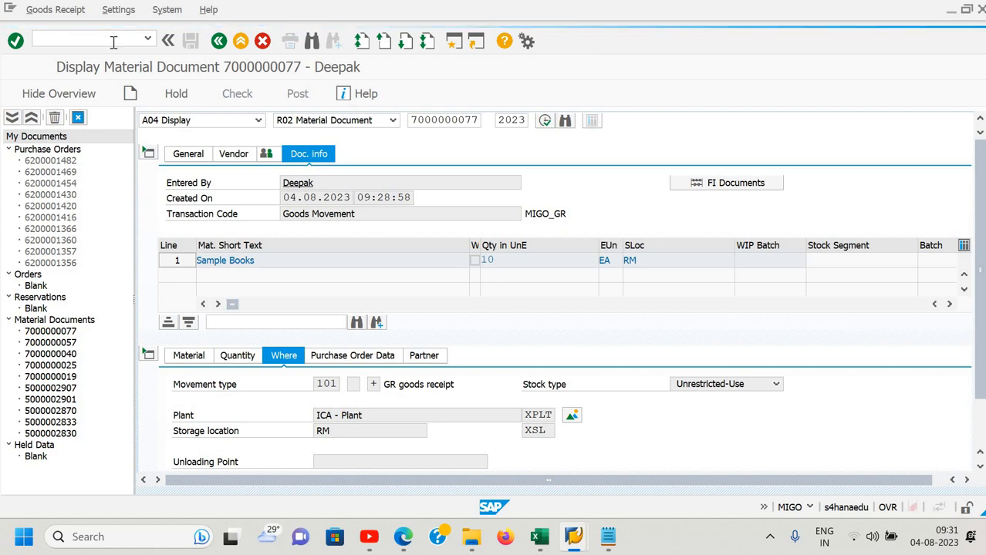
Leave MIGO and open the Sample Books purchase order in display transaction ME23N
{"action": "left_click", "coordinate": [114, 43]}
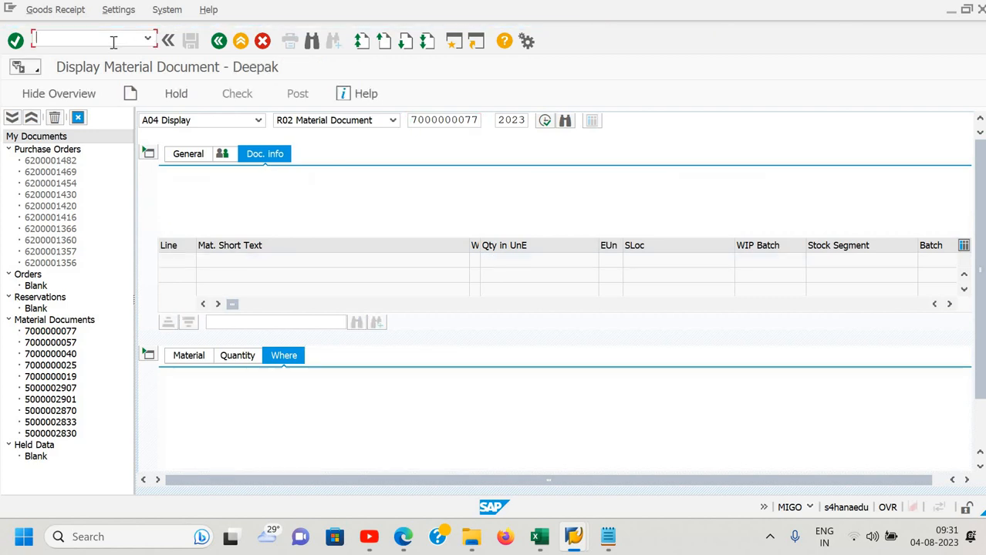
{"action": "type", "text": "/n"}
{"action": "key", "text": "Return"}
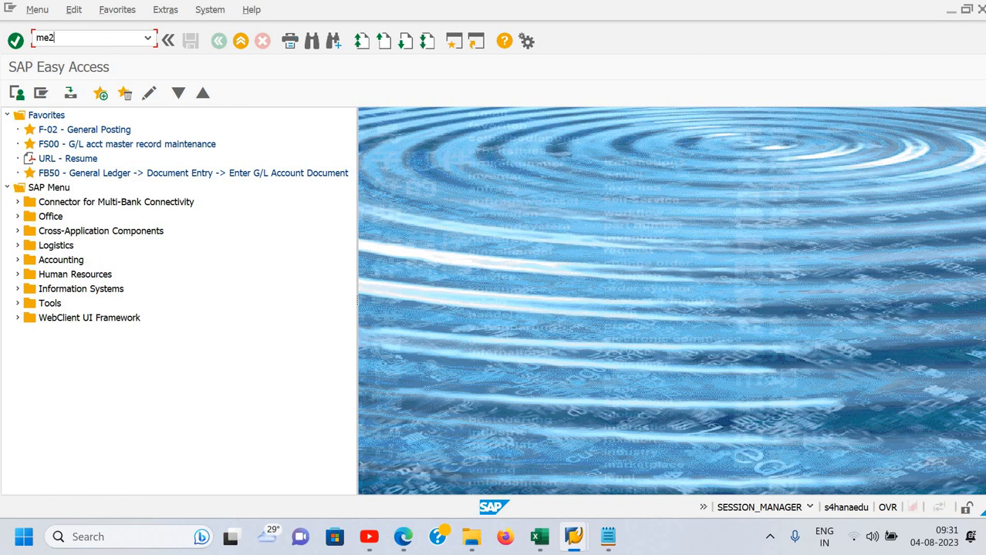
{"action": "type", "text": "n"}
{"action": "key", "text": "Return"}
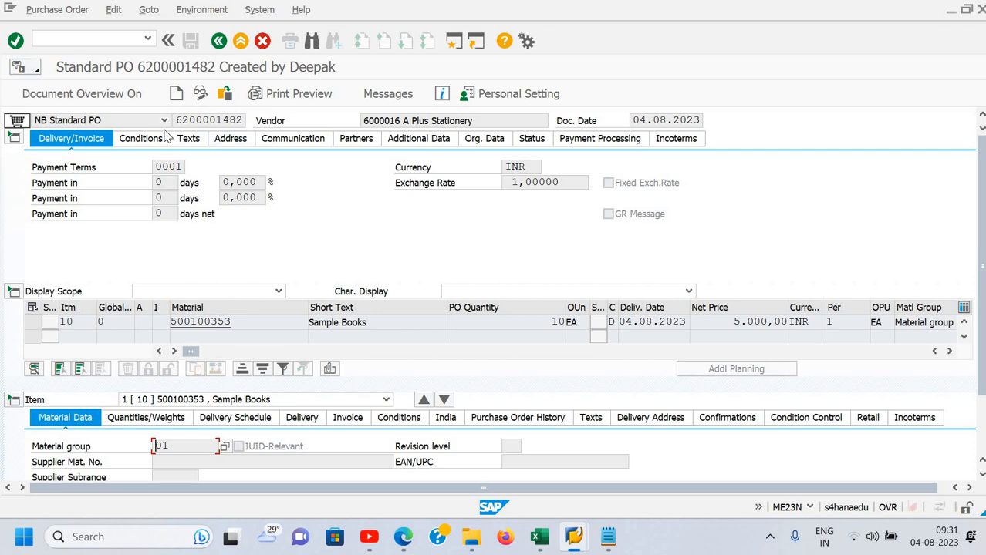
Compare the purchase order with the Notepad notes, examine the Sample Books item's purchase order history, and exit to SAP Easy Access
{"action": "key", "text": "alt+Tab"}
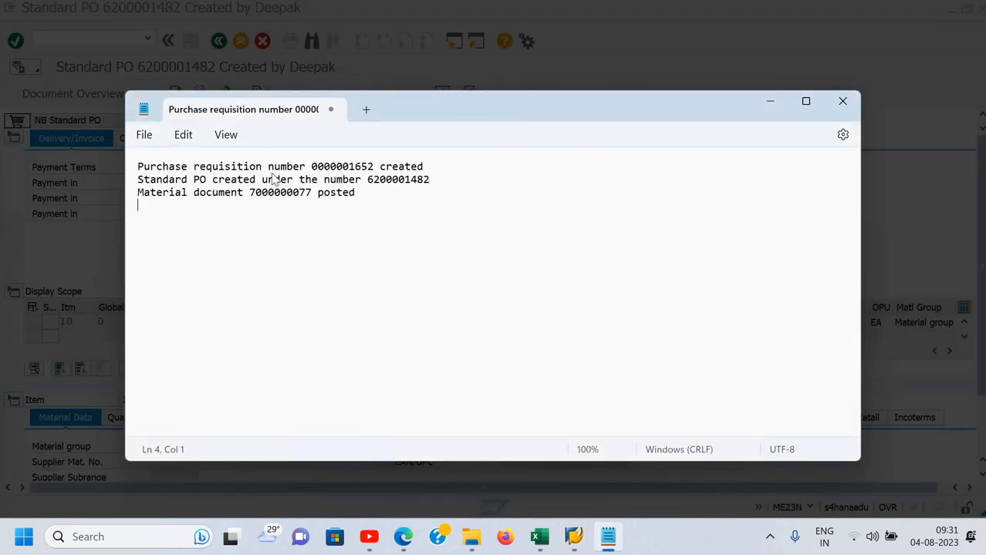
{"action": "key", "text": "alt+Tab"}
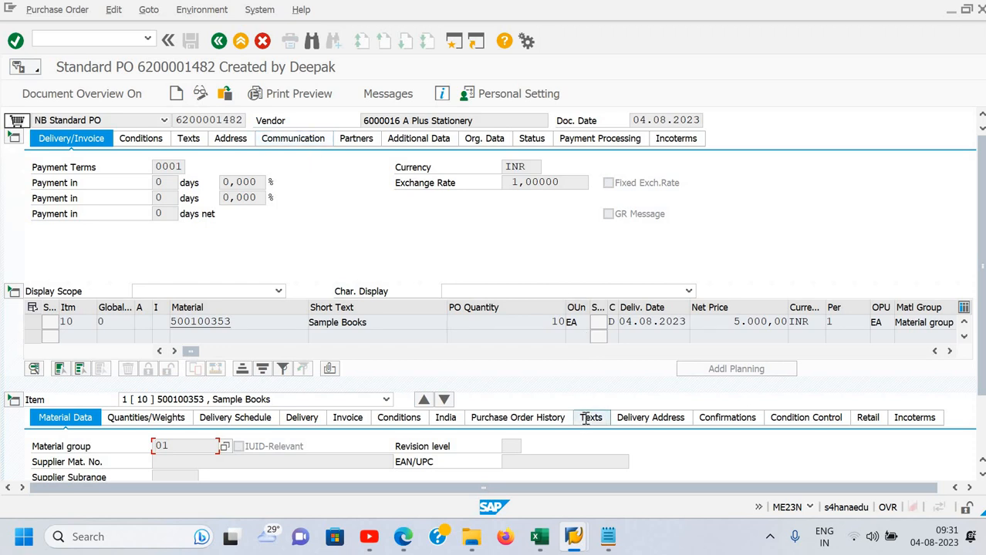
{"action": "scroll", "coordinate": [544, 377], "scroll_direction": "down", "scroll_amount": 1}
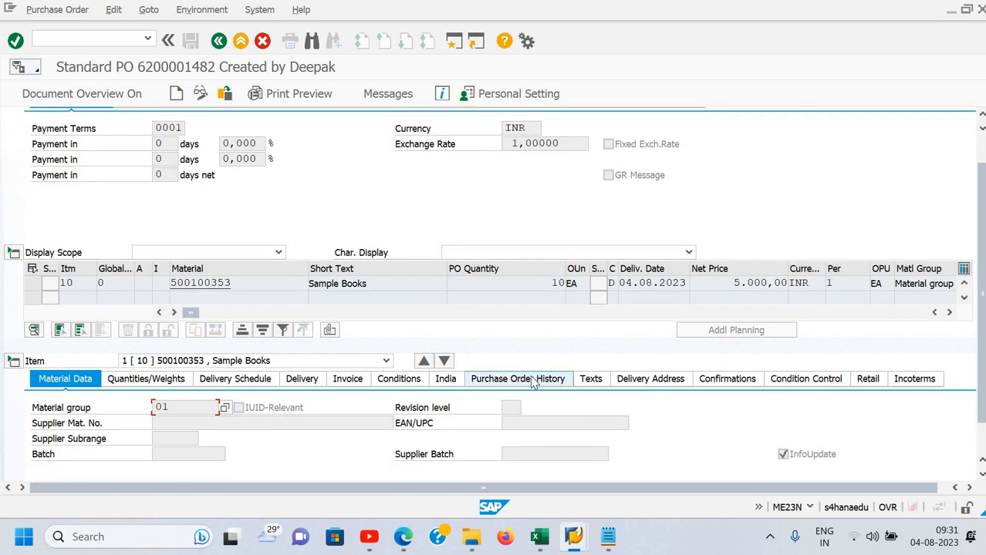
{"action": "left_click", "coordinate": [534, 378]}
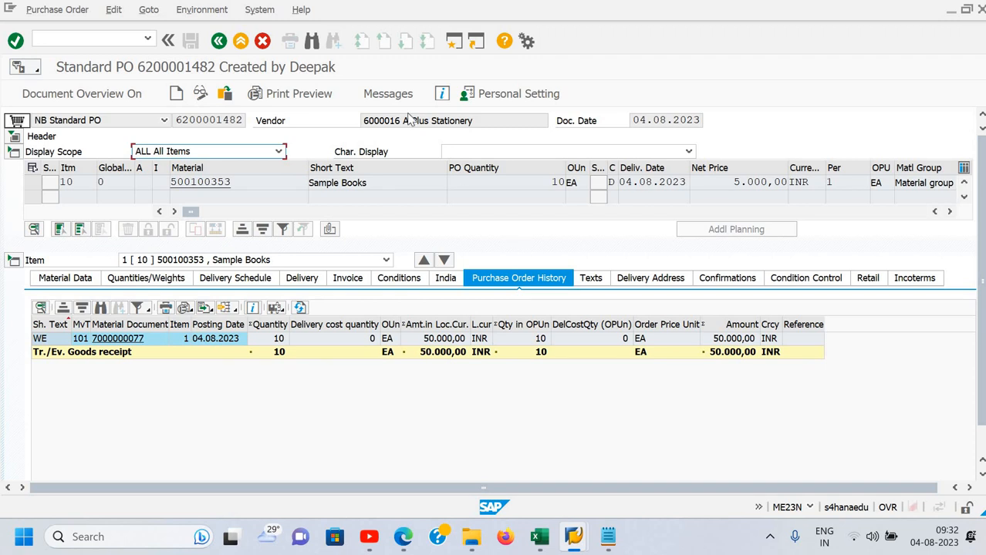
{"action": "left_click", "coordinate": [110, 43]}
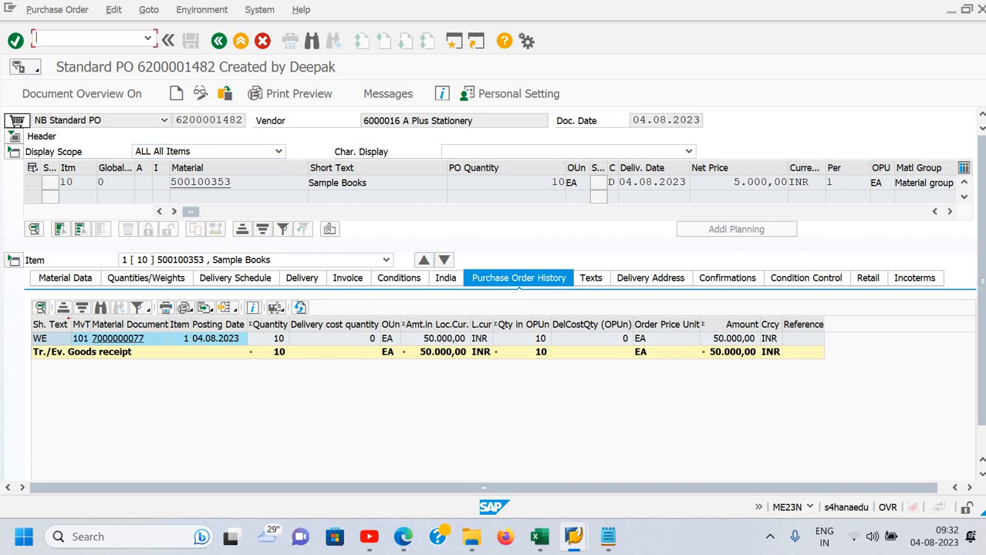
{"action": "type", "text": "/n"}
{"action": "key", "text": "Return"}
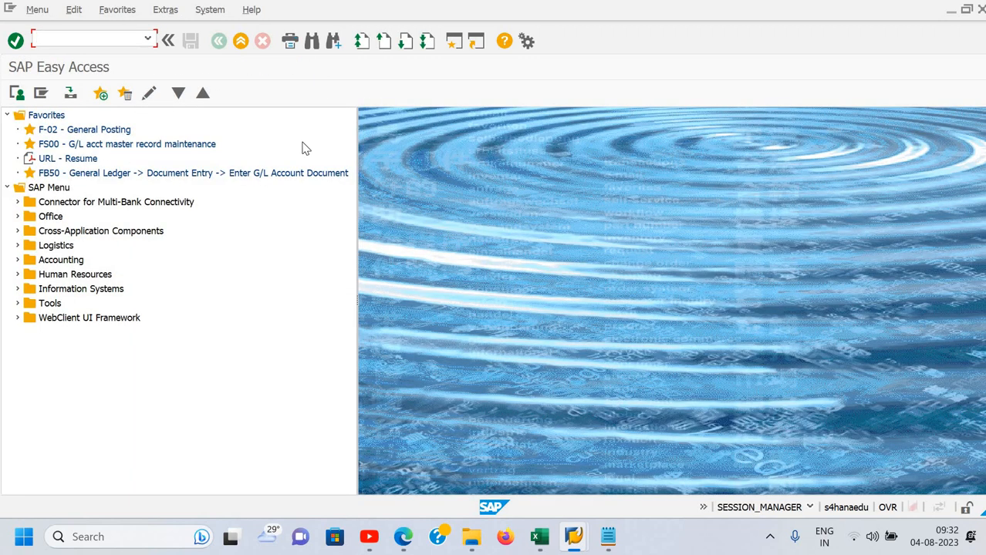
Switch to the P2P Process sheet in Excel and review the department responsible for the Goods Receipt
{"action": "key", "text": "alt+Tab"}
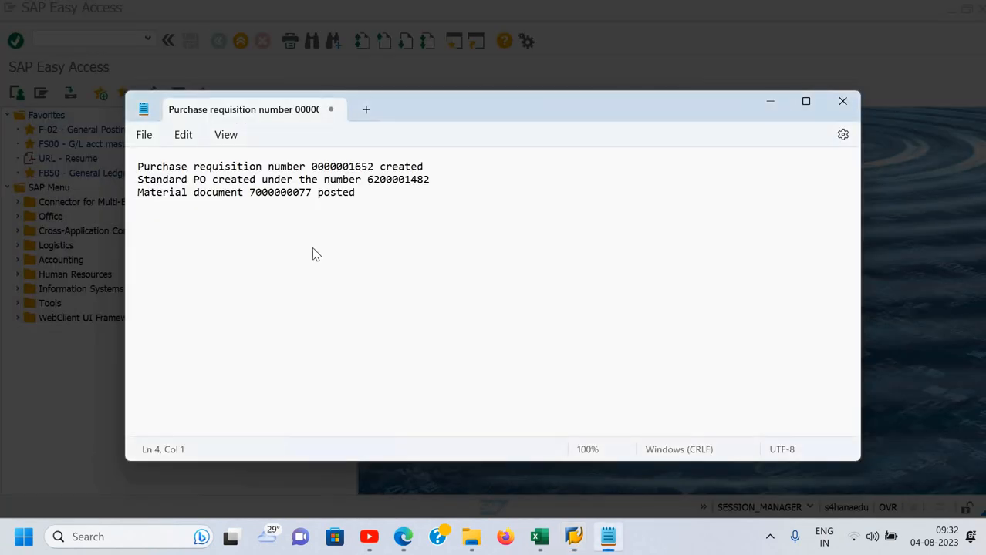
{"action": "key", "text": "alt+Tab"}
{"action": "key", "text": "alt+Tab"}
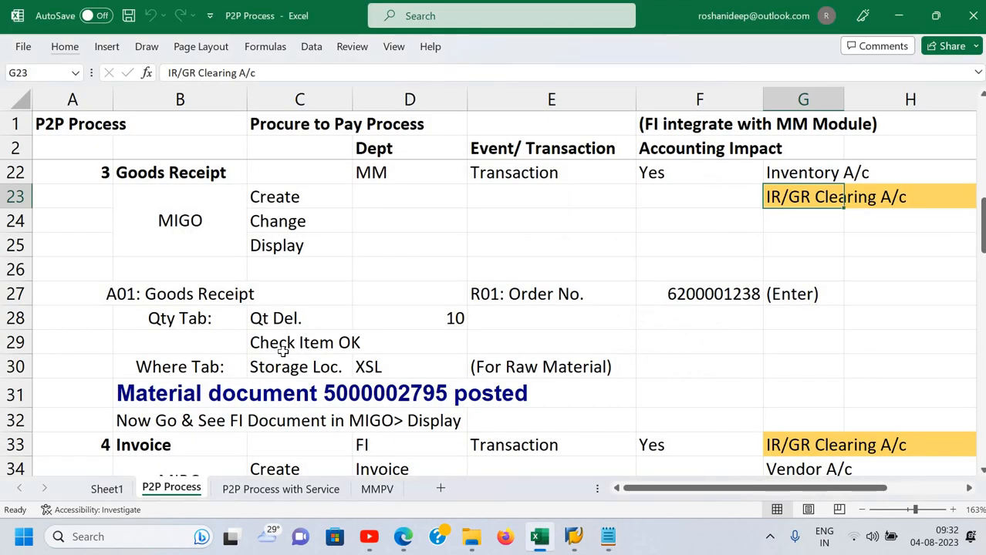
{"action": "scroll", "coordinate": [283, 351], "scroll_direction": "down", "scroll_amount": 4}
{"action": "scroll", "coordinate": [283, 350], "scroll_direction": "up", "scroll_amount": 1}
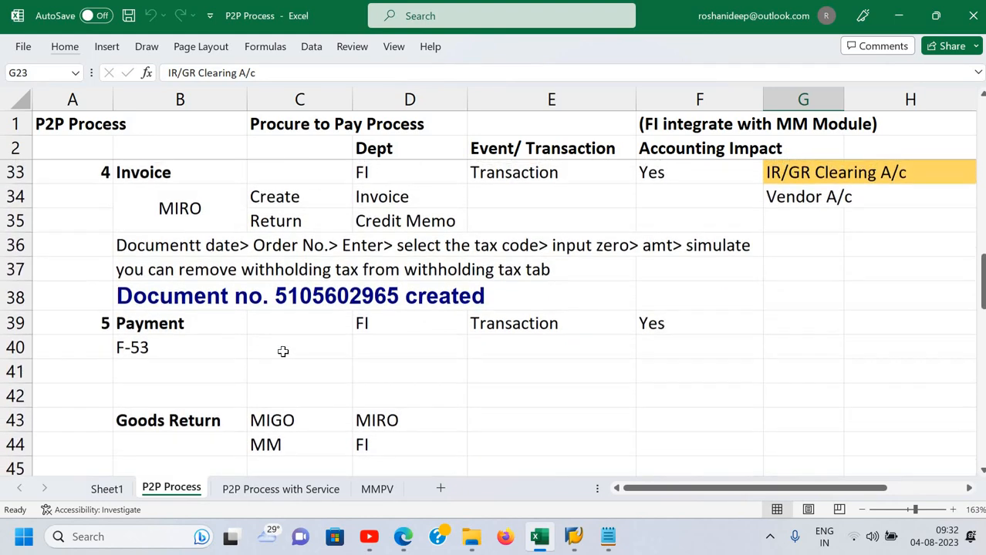
{"action": "scroll", "coordinate": [283, 351], "scroll_direction": "up", "scroll_amount": 4}
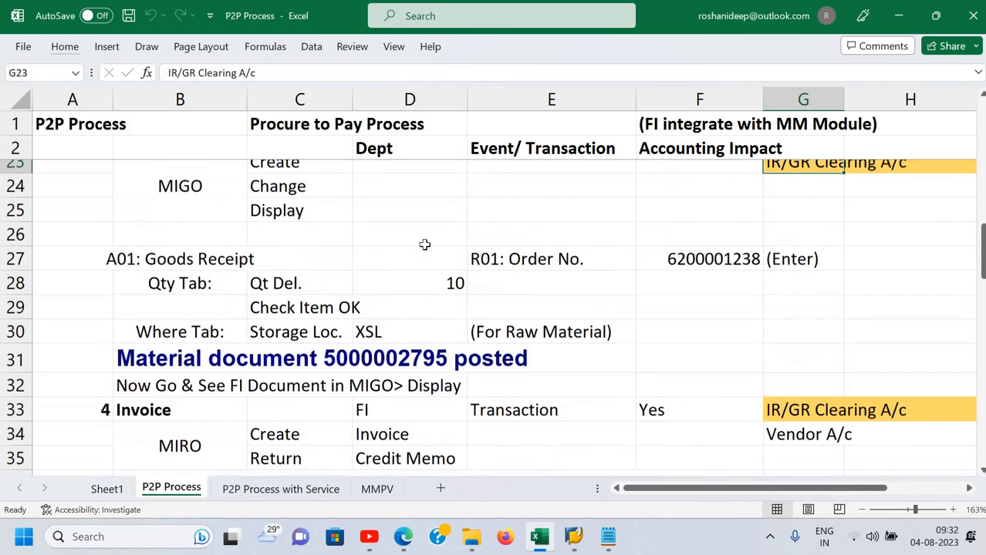
{"action": "scroll", "coordinate": [385, 275], "scroll_direction": "up", "scroll_amount": 2}
{"action": "left_click", "coordinate": [385, 275]}
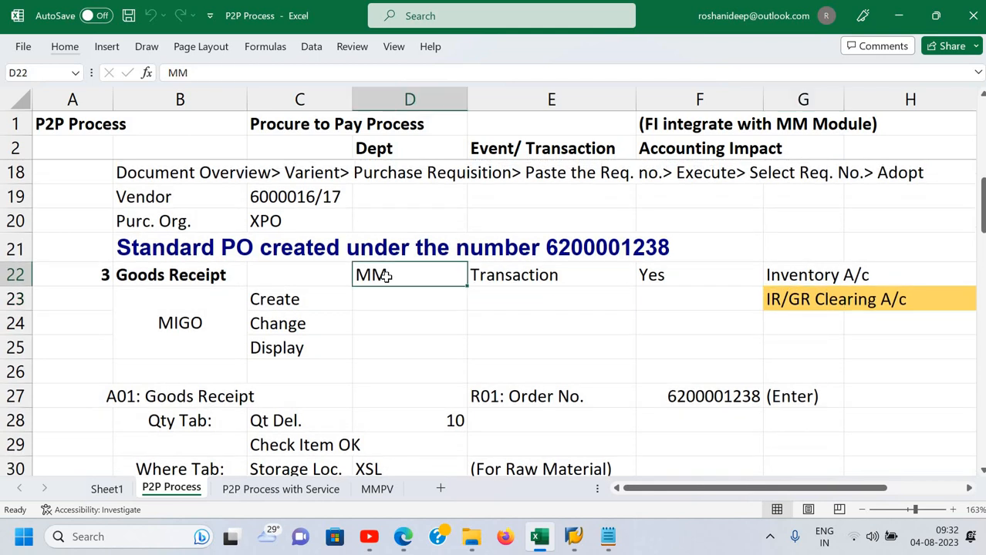
Examine the Invoice section's MIRO transaction, its Invoice option and its accounting impact
{"action": "scroll", "coordinate": [385, 275], "scroll_direction": "down", "scroll_amount": 5}
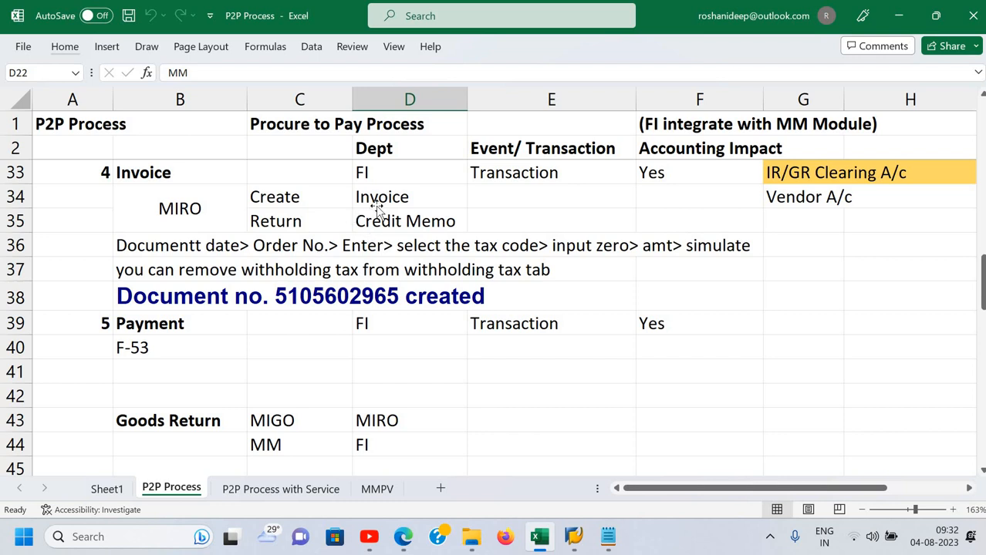
{"action": "left_click", "coordinate": [205, 202]}
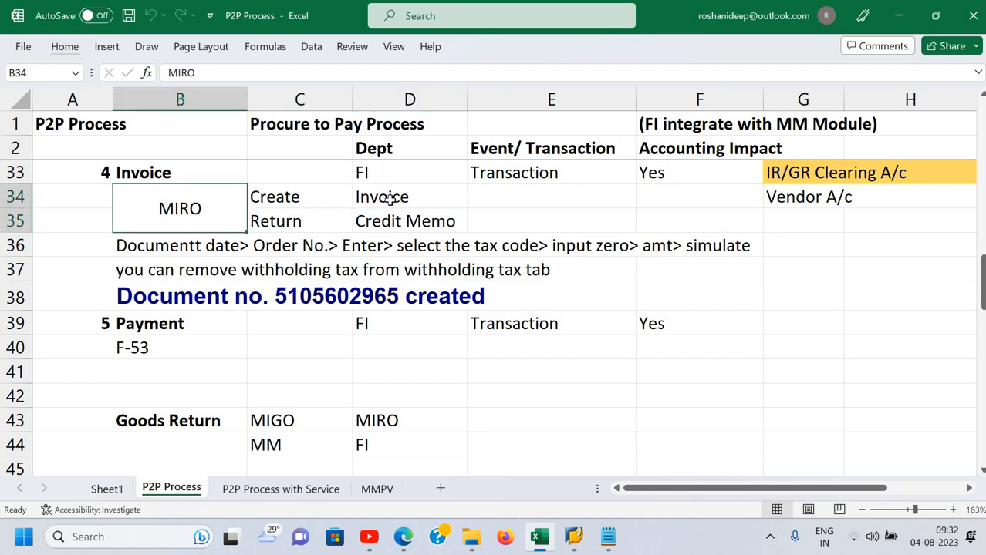
{"action": "left_click", "coordinate": [390, 199]}
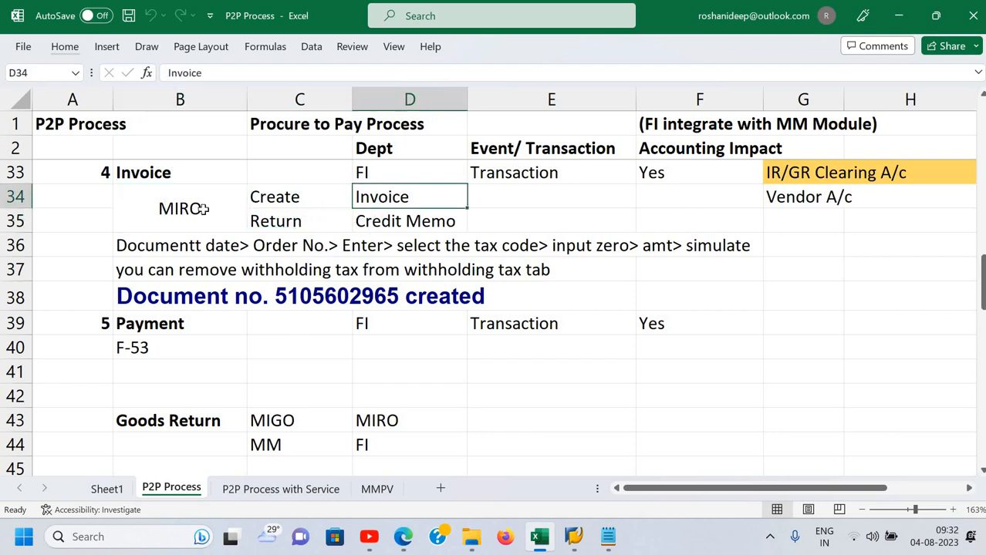
{"action": "left_click", "coordinate": [204, 209]}
{"action": "scroll", "coordinate": [588, 220], "scroll_direction": "right", "scroll_amount": 3}
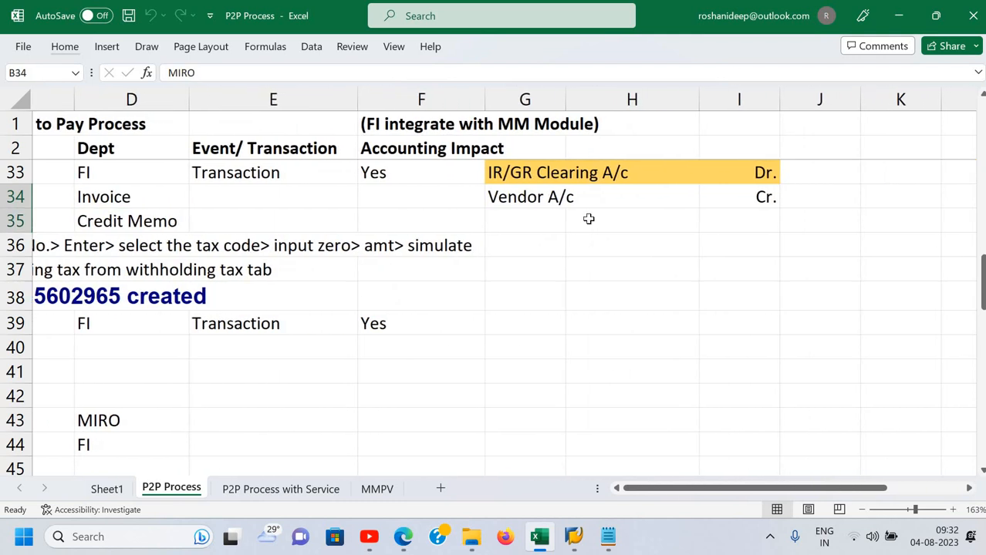
Compare the Goods Receipt's accounting entries with the Invoice's IR/GR Clearing debit and Vendor credit entries
{"action": "scroll", "coordinate": [587, 222], "scroll_direction": "up", "scroll_amount": 3}
{"action": "scroll", "coordinate": [472, 198], "scroll_direction": "up", "scroll_amount": 1}
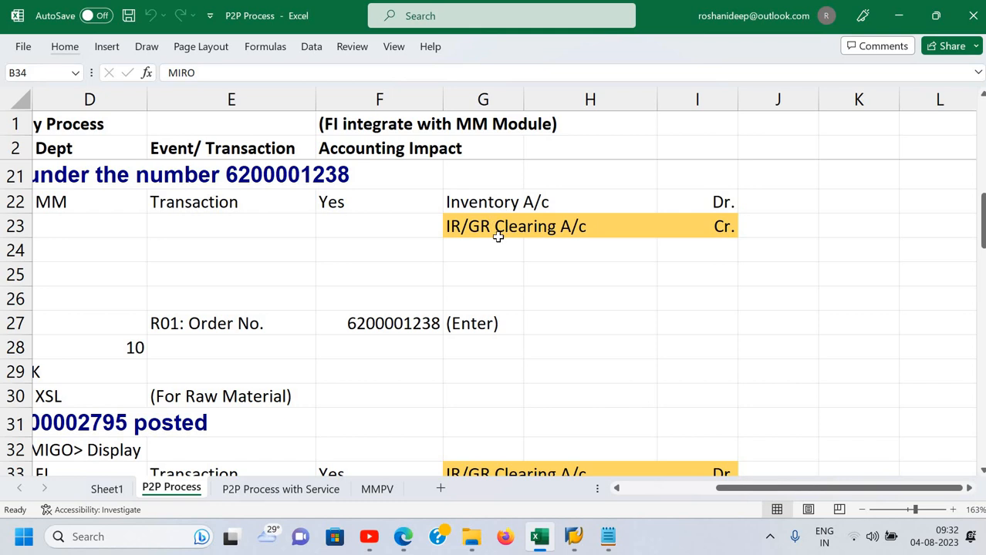
{"action": "scroll", "coordinate": [497, 237], "scroll_direction": "down", "scroll_amount": 2}
{"action": "left_click", "coordinate": [468, 305]}
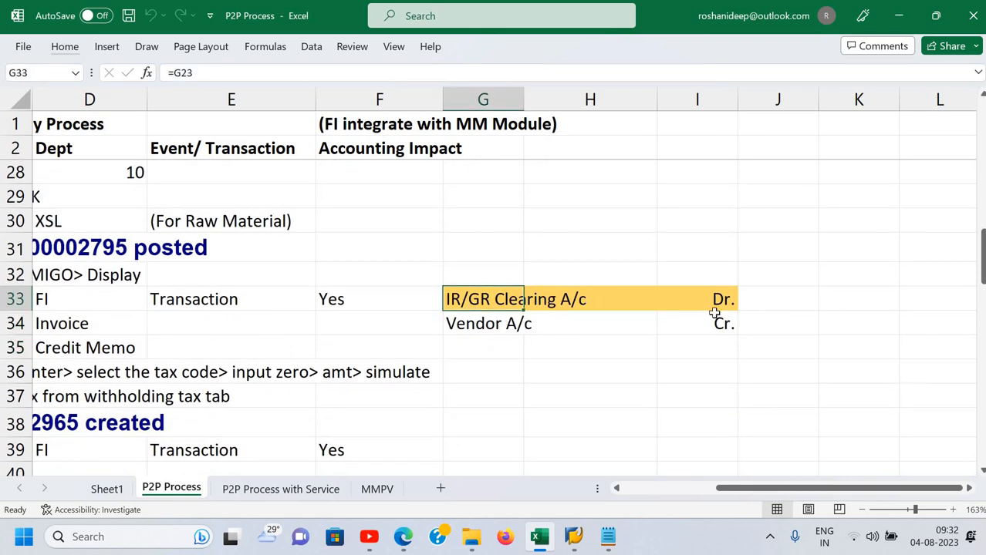
{"action": "key", "text": "Down"}
{"action": "key", "text": "Right"}
{"action": "key", "text": "Right"}
{"action": "scroll", "coordinate": [345, 324], "scroll_direction": "left", "scroll_amount": 4}
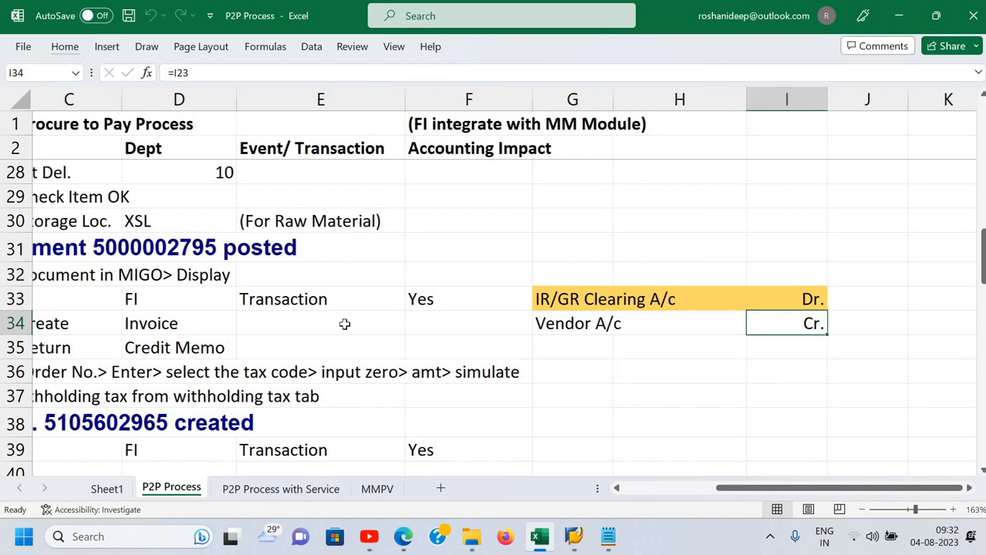
Review the Invoice row's accounting impact flag and responsible department
{"action": "key", "text": "Up"}
{"action": "key", "text": "Left"}
{"action": "key", "text": "Left"}
{"action": "key", "text": "Left"}
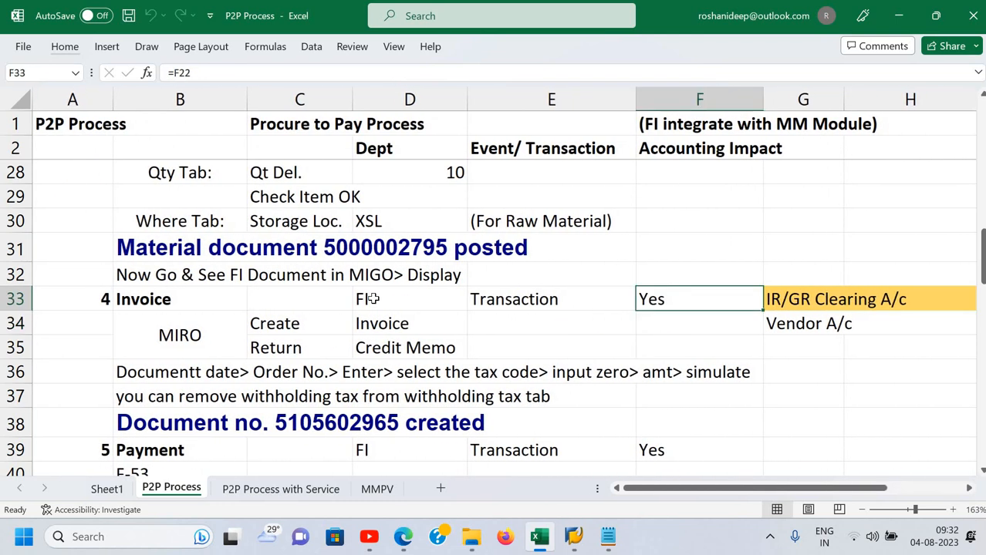
{"action": "left_click", "coordinate": [370, 299]}
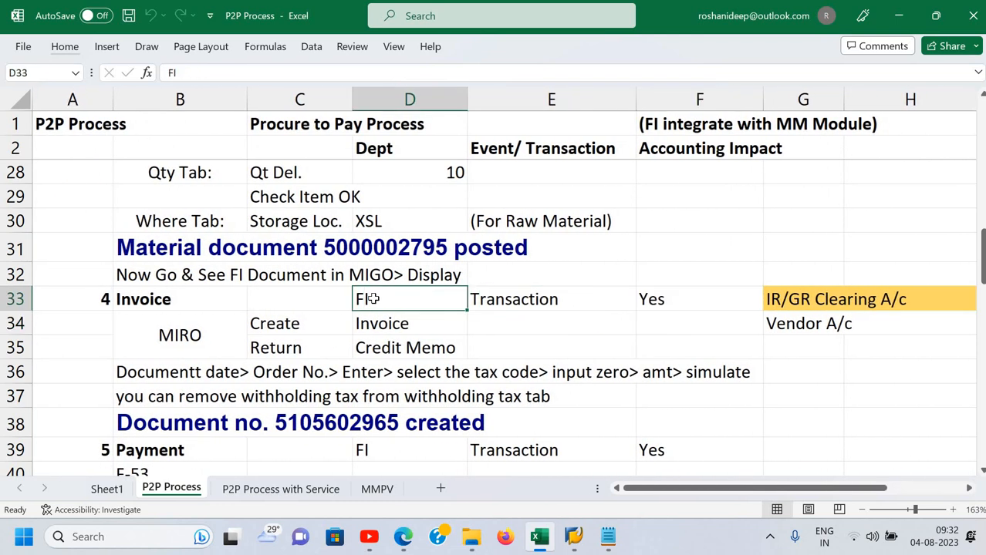
Switch to SAP and start transaction MIRO for company code ICAX
{"action": "key", "text": "alt+Tab"}
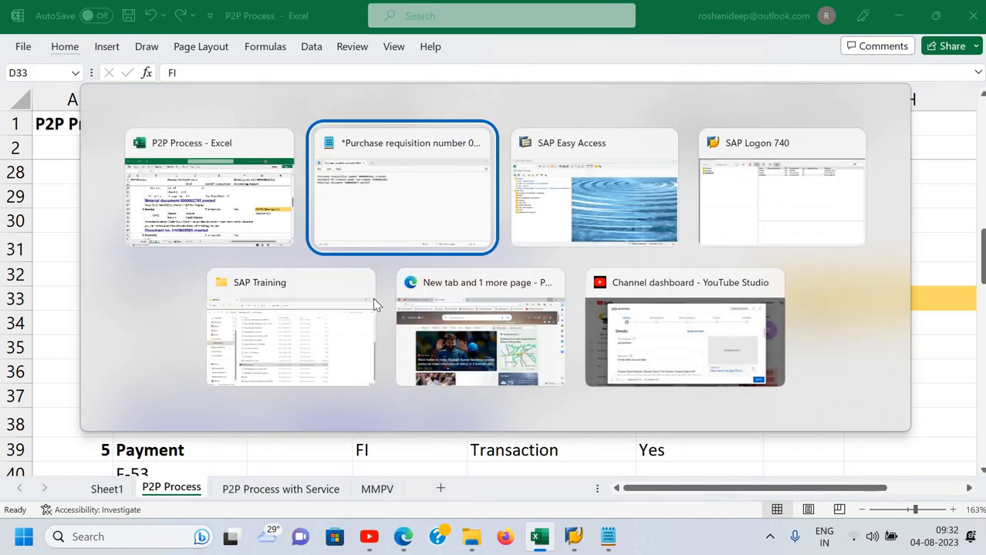
{"action": "key", "text": "alt+Tab"}
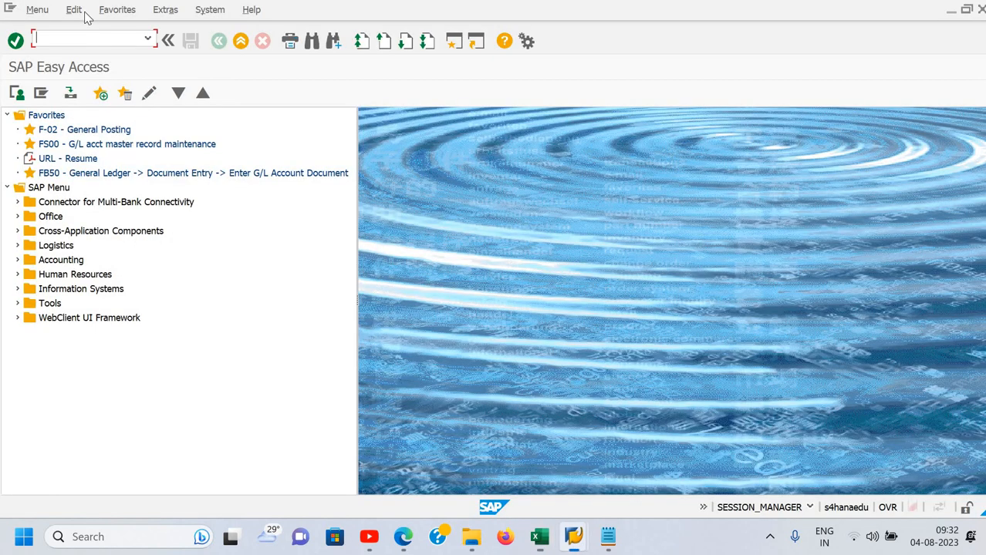
{"action": "type", "text": "mir"}
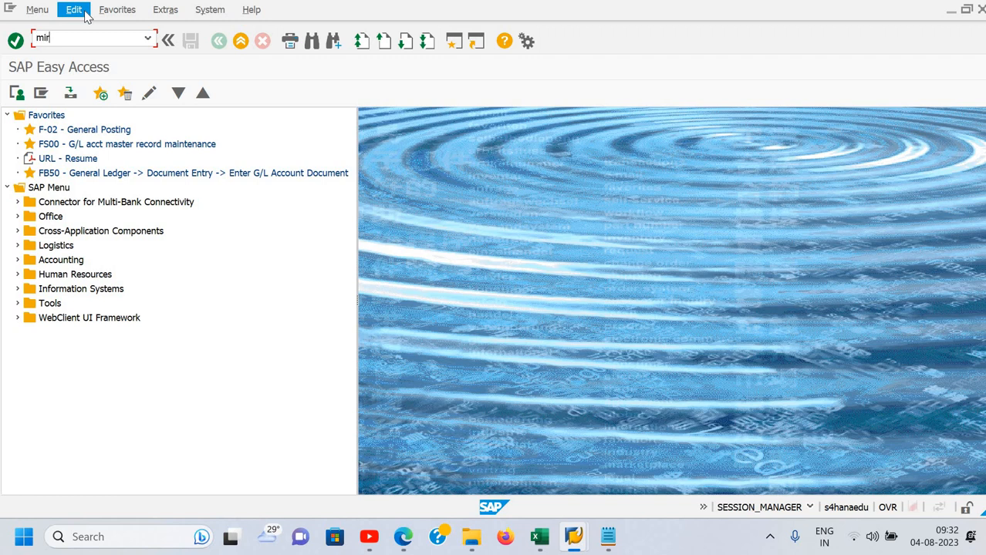
{"action": "type", "text": "o"}
{"action": "key", "text": "Return"}
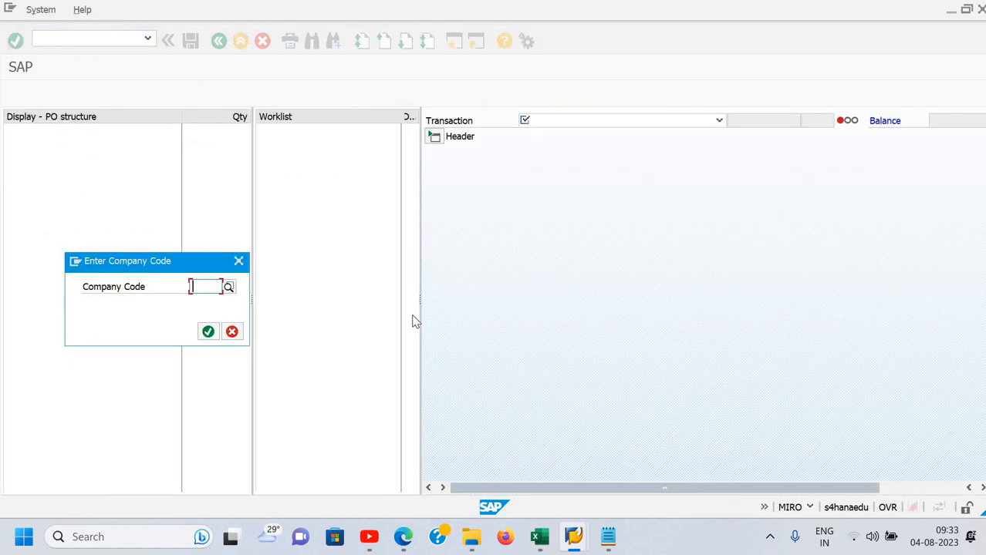
{"action": "type", "text": "ICAX"}
{"action": "key", "text": "Return"}
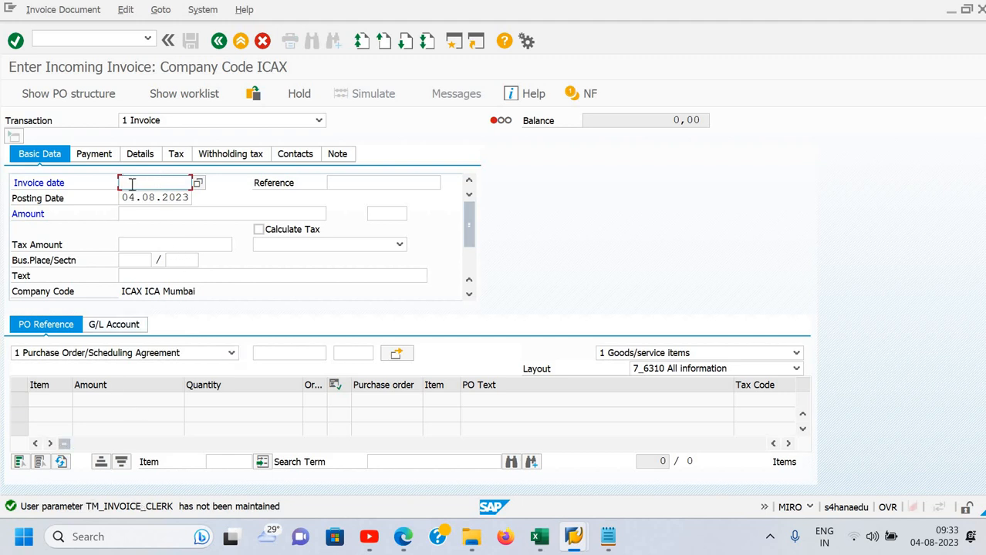
Enter invoice date 04.08.2023 and reference in-234 in the incoming invoice's basic data
{"action": "type", "text": "0"}
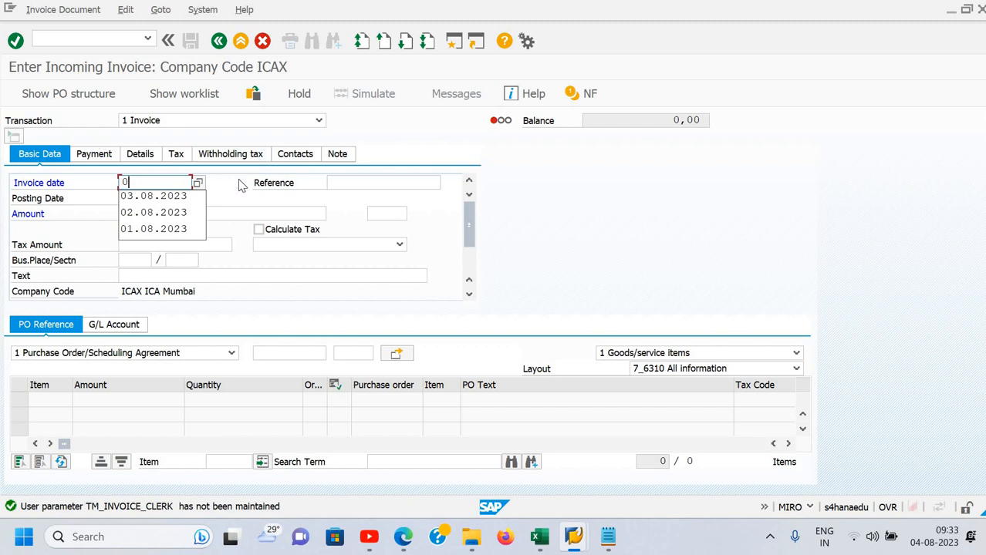
{"action": "type", "text": "4.08"}
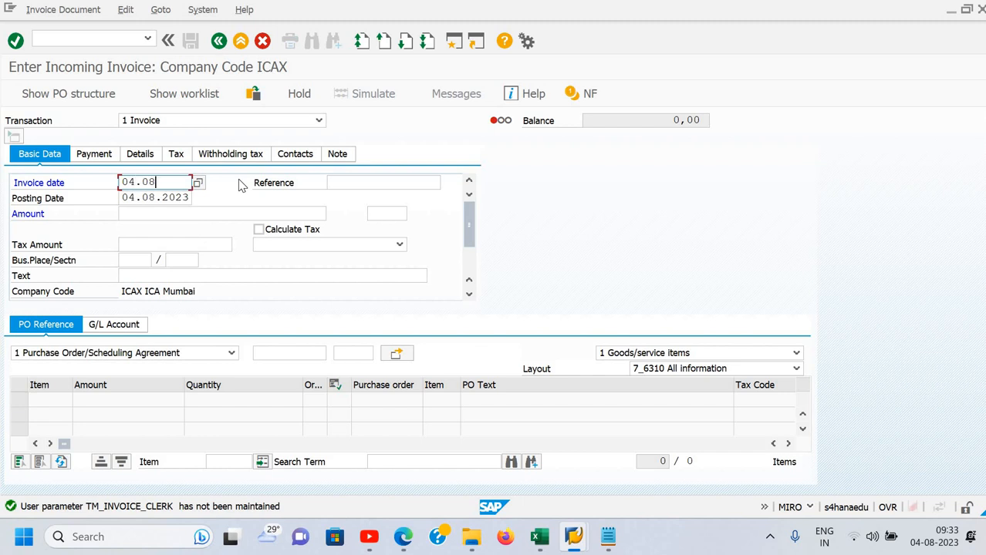
{"action": "type", "text": ".2023"}
{"action": "key", "text": "Tab"}
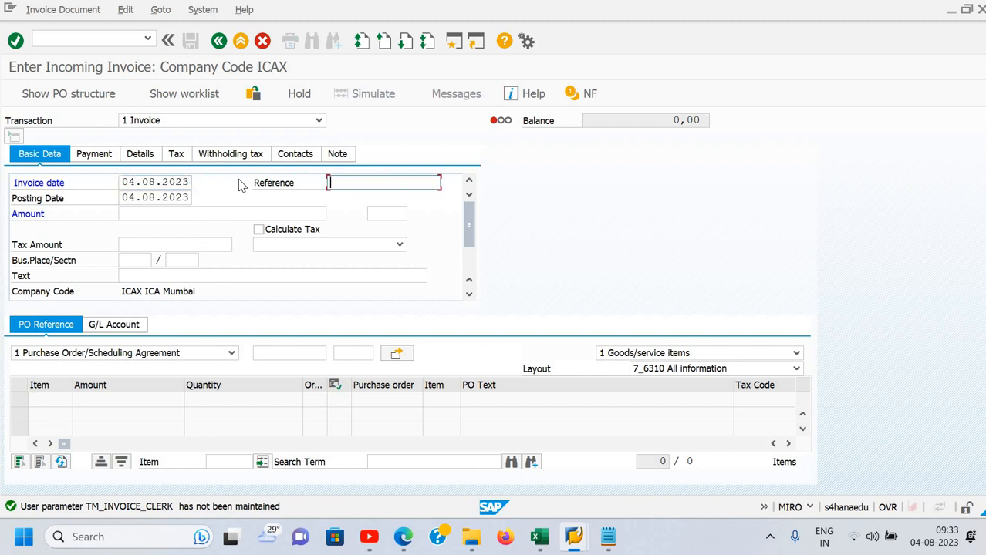
{"action": "type", "text": "in"}
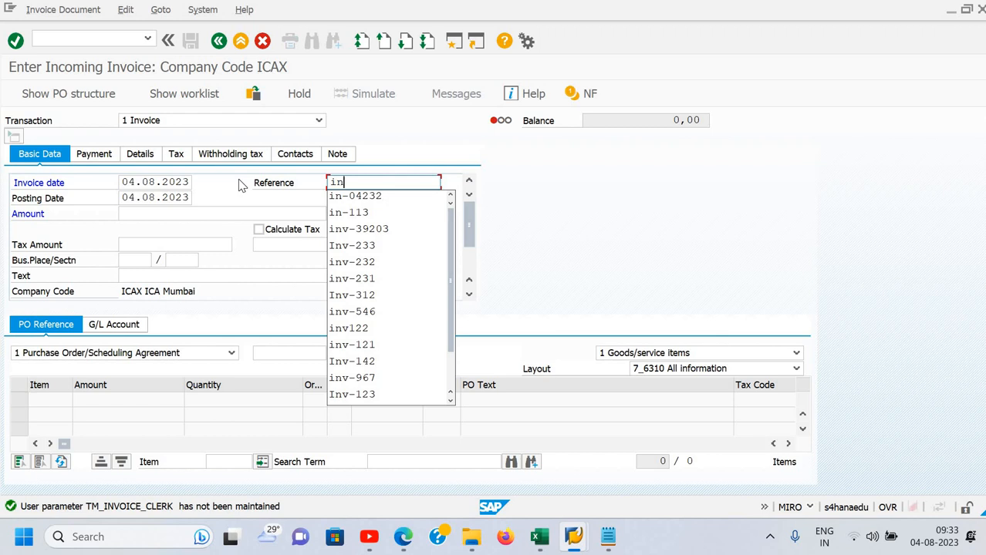
{"action": "type", "text": "-2"}
{"action": "key", "text": "Tab"}
{"action": "key", "text": "Tab"}
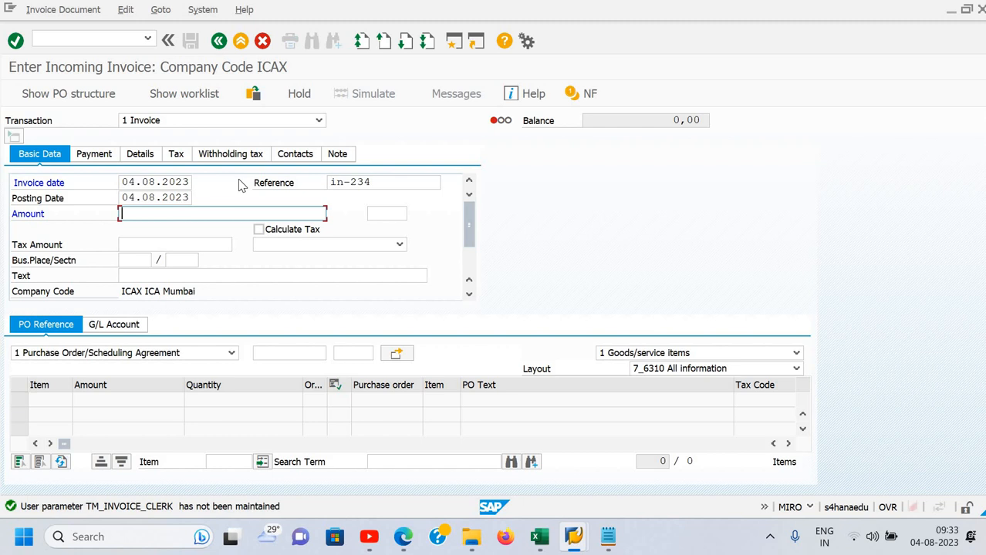
Set the invoice text to "Being goods purchase"
{"action": "key", "text": "Tab"}
{"action": "key", "text": "Tab"}
{"action": "key", "text": "Tab"}
{"action": "key", "text": "Tab"}
{"action": "key", "text": "Tab"}
{"action": "key", "text": "Tab"}
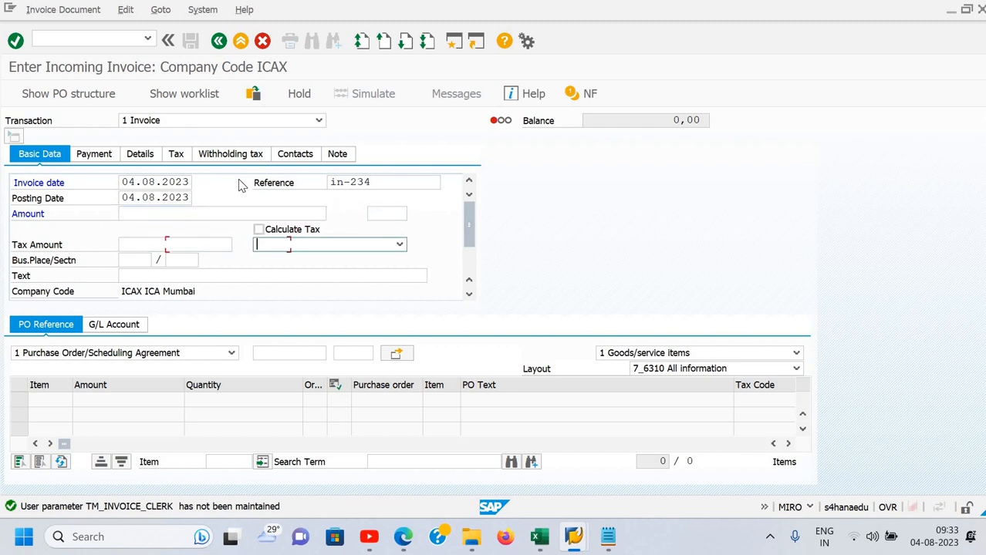
{"action": "key", "text": "Tab"}
{"action": "key", "text": "shift+Tab"}
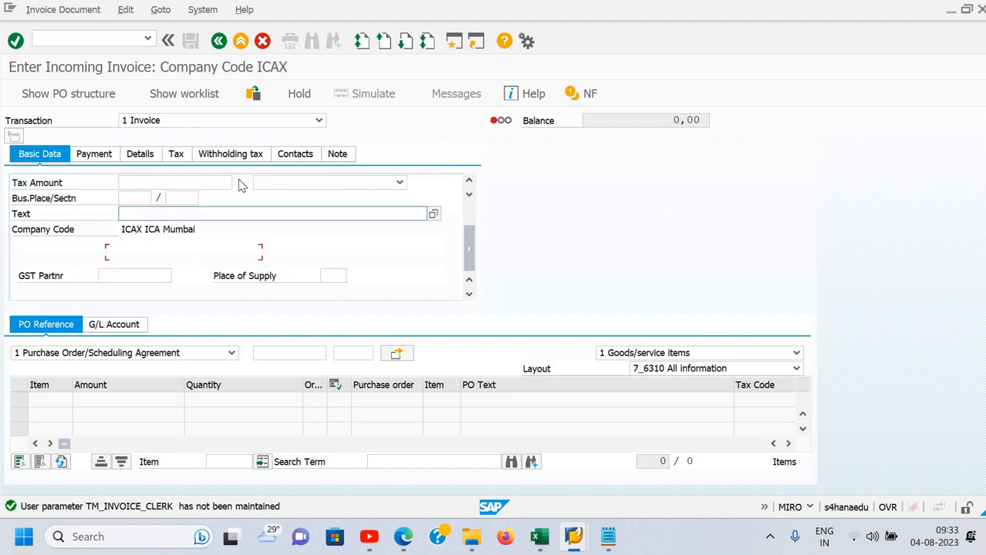
{"action": "key", "text": "shift+Tab"}
{"action": "key", "text": "Tab"}
{"action": "type", "text": "B"}
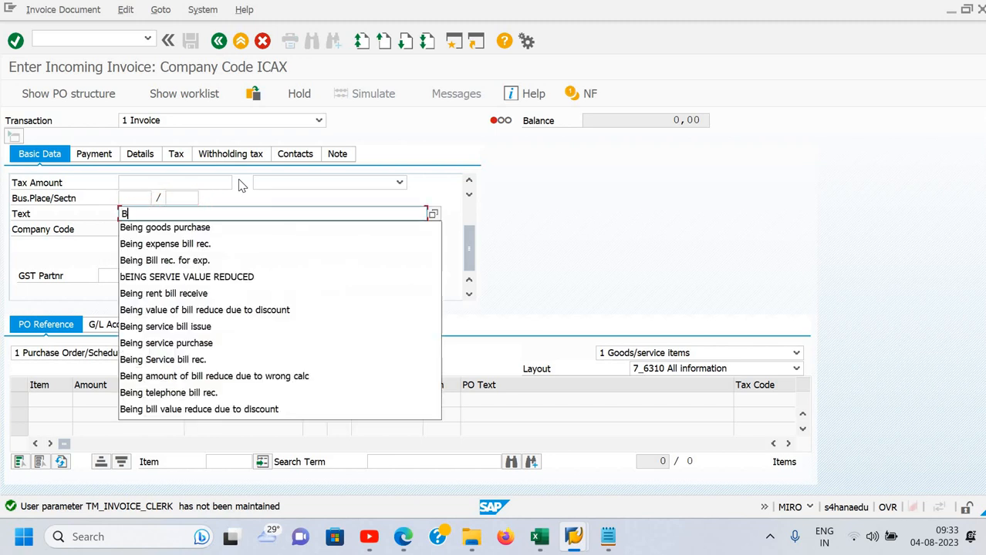
{"action": "type", "text": "eing"}
{"action": "key", "text": "Down"}
{"action": "key", "text": "Return"}
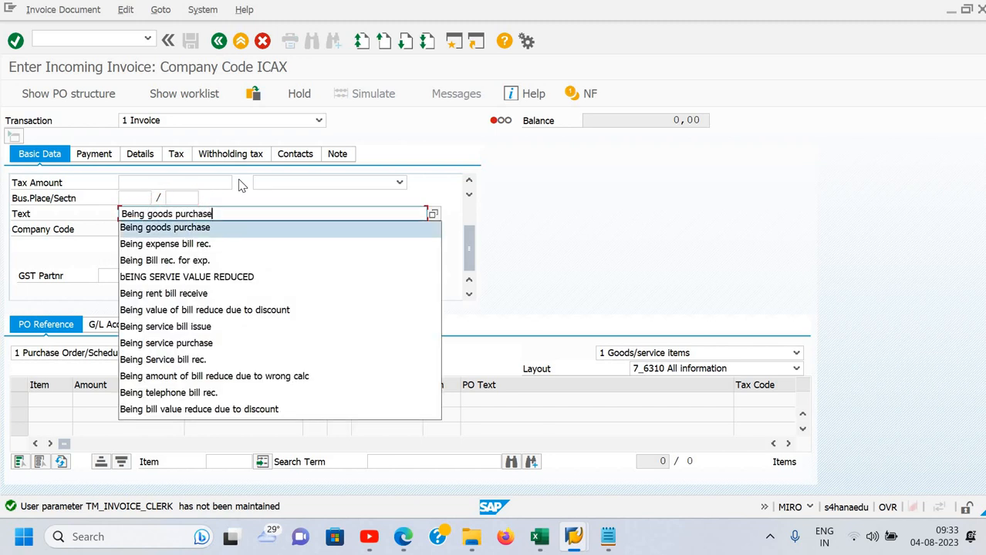
Copy the standard PO number from the Notepad notes for the invoice's purchase order reference
{"action": "key", "text": "Tab"}
{"action": "key", "text": "Tab"}
{"action": "key", "text": "Tab"}
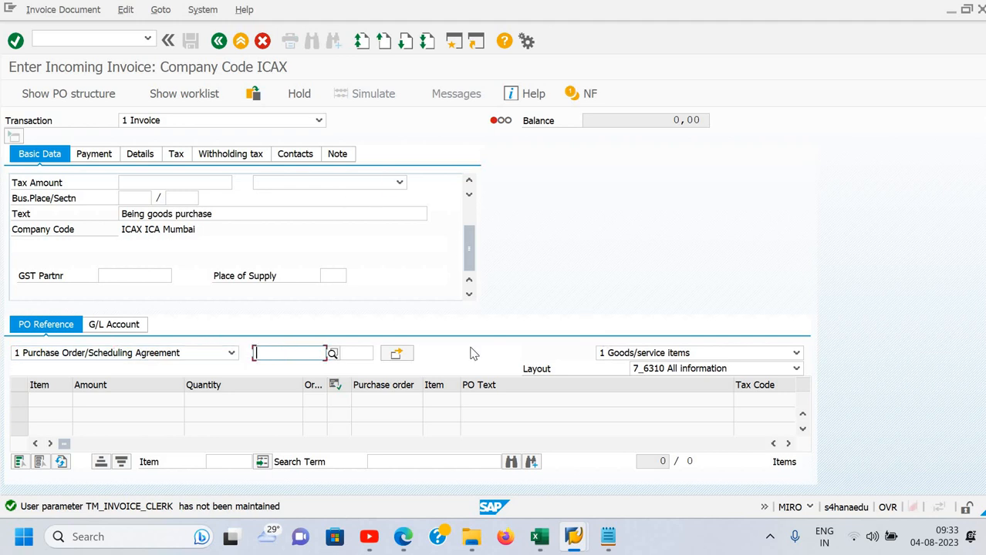
{"action": "key", "text": "alt+Tab"}
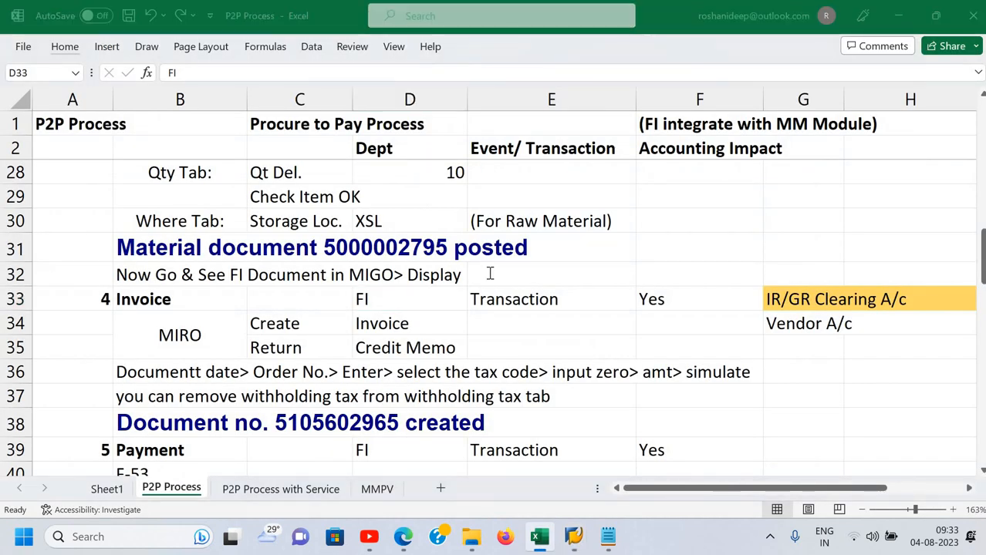
{"action": "key", "text": "alt+Tab"}
{"action": "key", "text": "Tab"}
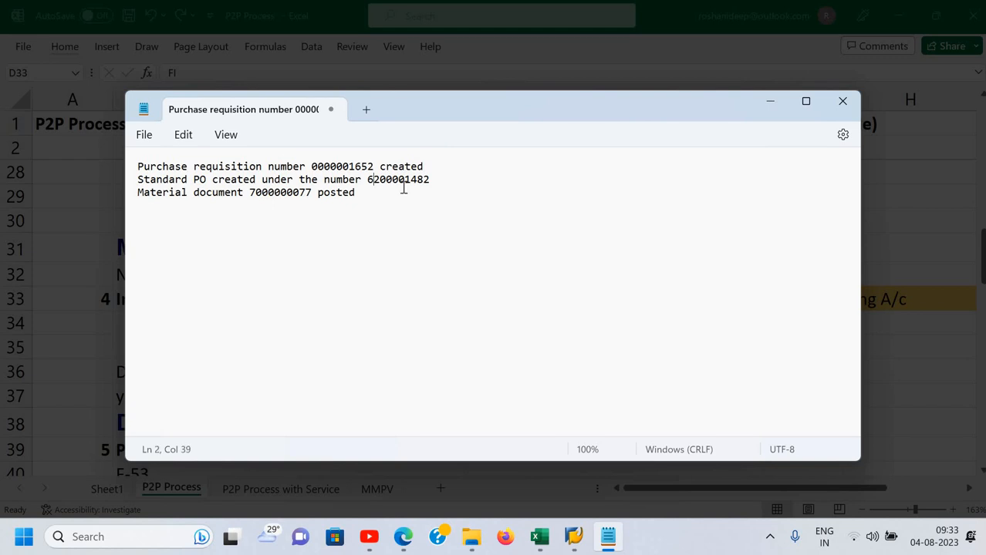
{"action": "left_click_drag", "start_coordinate": [402, 186], "coordinate": [425, 181]}
{"action": "left_click", "coordinate": [367, 182]}
{"action": "key", "text": "shift+Right"}
{"action": "key", "text": "shift+Right"}
{"action": "key", "text": "shift+Right"}
{"action": "key", "text": "shift+Right"}
{"action": "key", "text": "shift+Right"}
{"action": "key", "text": "shift+Right"}
{"action": "key", "text": "shift+Right"}
{"action": "key", "text": "shift+Right"}
{"action": "key", "text": "shift+Right"}
{"action": "key", "text": "shift+Right"}
{"action": "key", "text": "ctrl+c"}
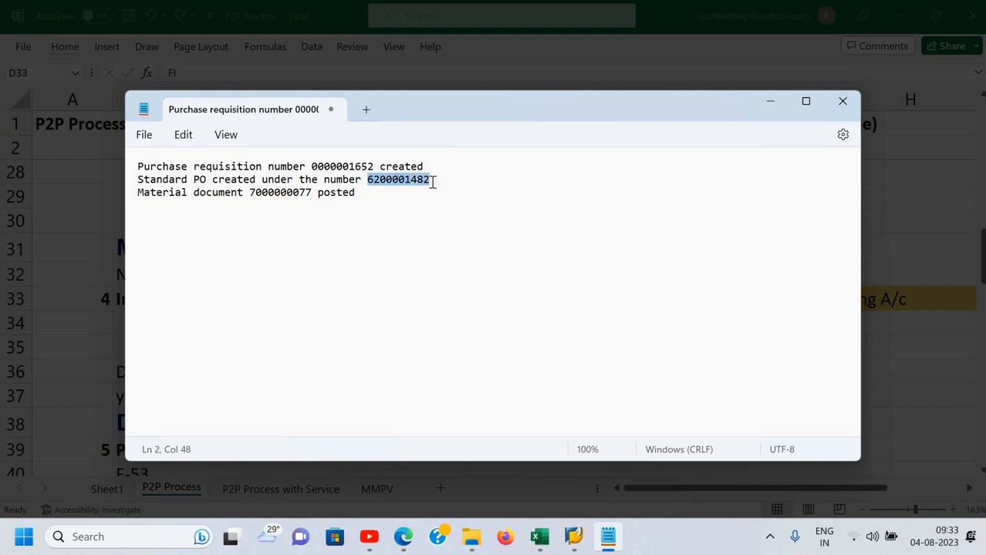
Return to the MIRO invoice, paste the copied purchase order number as the reference and load its items
{"action": "key", "text": "alt+Tab"}
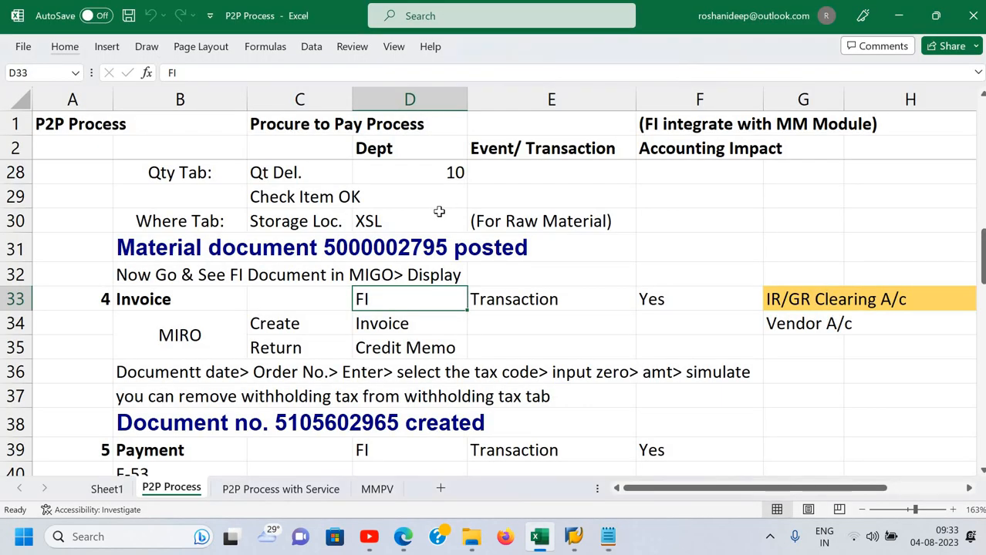
{"action": "key", "text": "alt+Tab"}
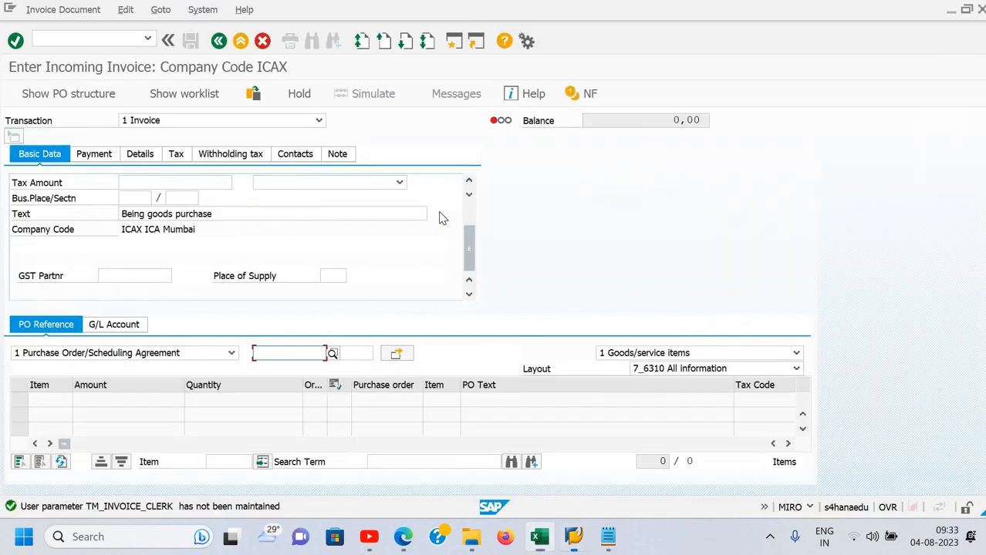
{"action": "key", "text": "ctrl+v"}
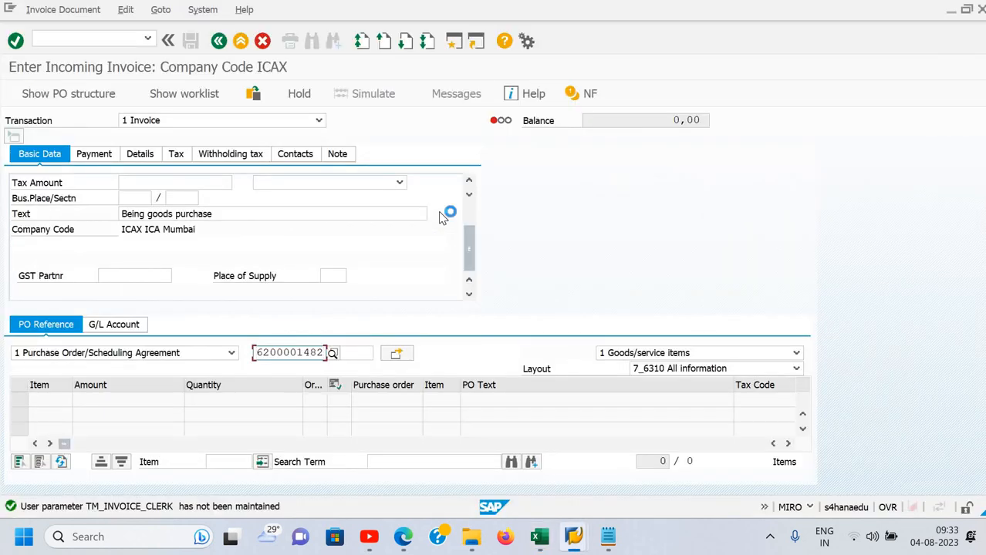
{"action": "key", "text": "Return"}
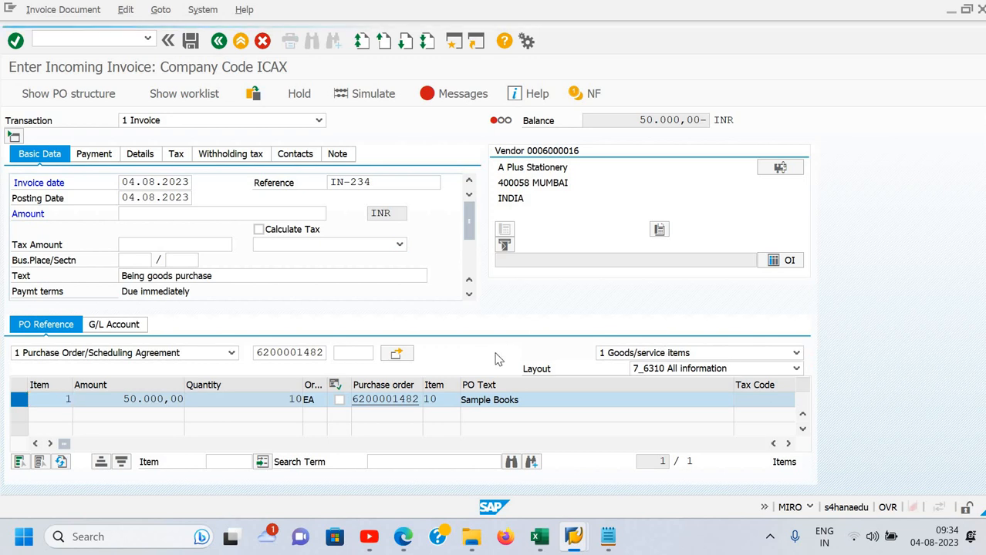
Assign tax code G4 (Input-SGST 9.00% + CGST 9.00% Credit) to the Sample Books invoice item
{"action": "key", "text": "Return"}
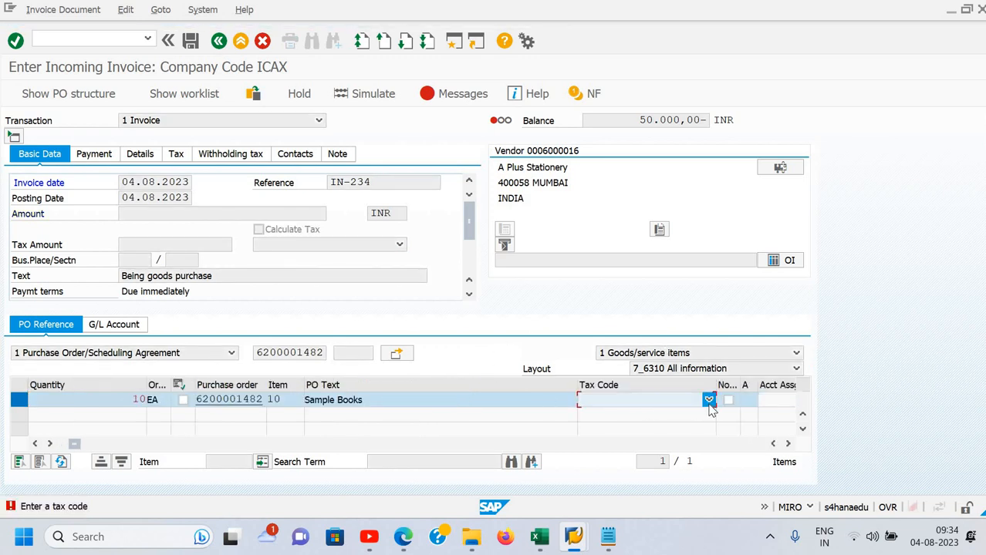
{"action": "left_click", "coordinate": [708, 400]}
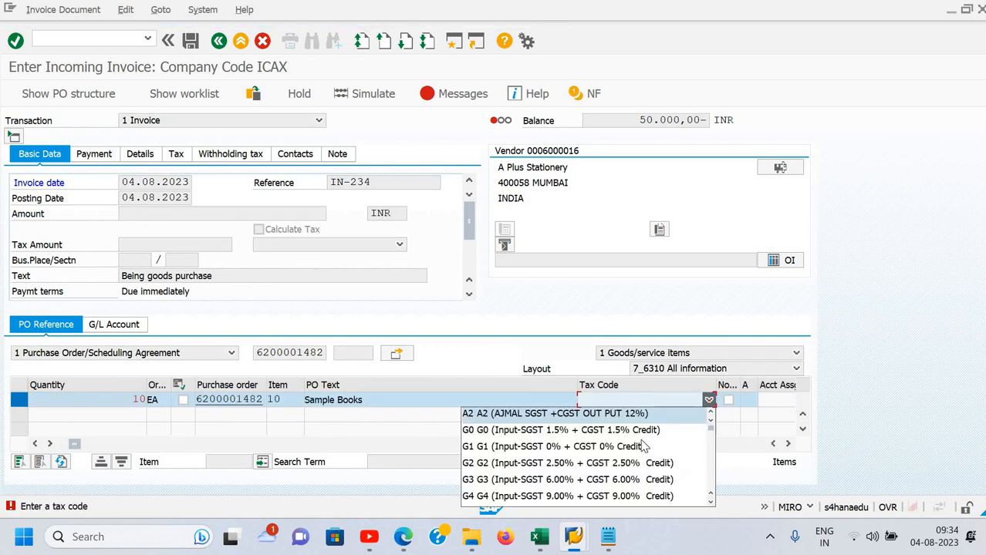
{"action": "left_click", "coordinate": [582, 497]}
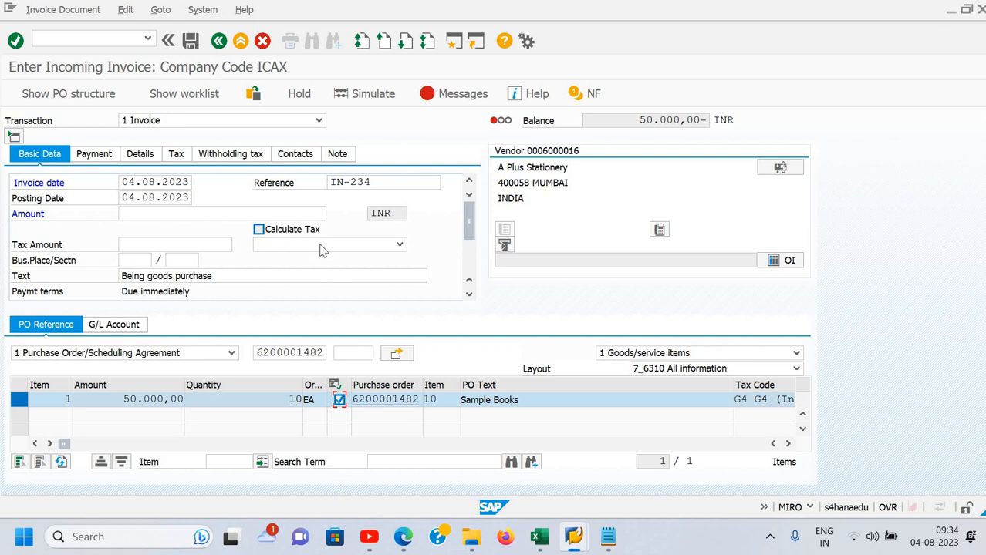
Enable Calculate Tax in the invoice's basic data and choose tax code G4 (Input-SGST 9.00% + CGST 9.00% Credit)
{"action": "left_click", "coordinate": [399, 245]}
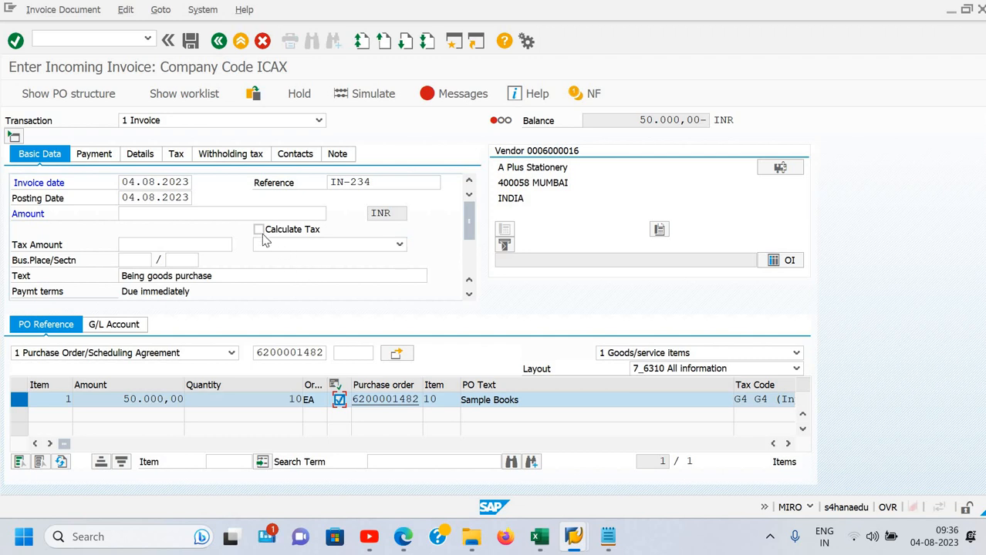
{"action": "left_click", "coordinate": [258, 230]}
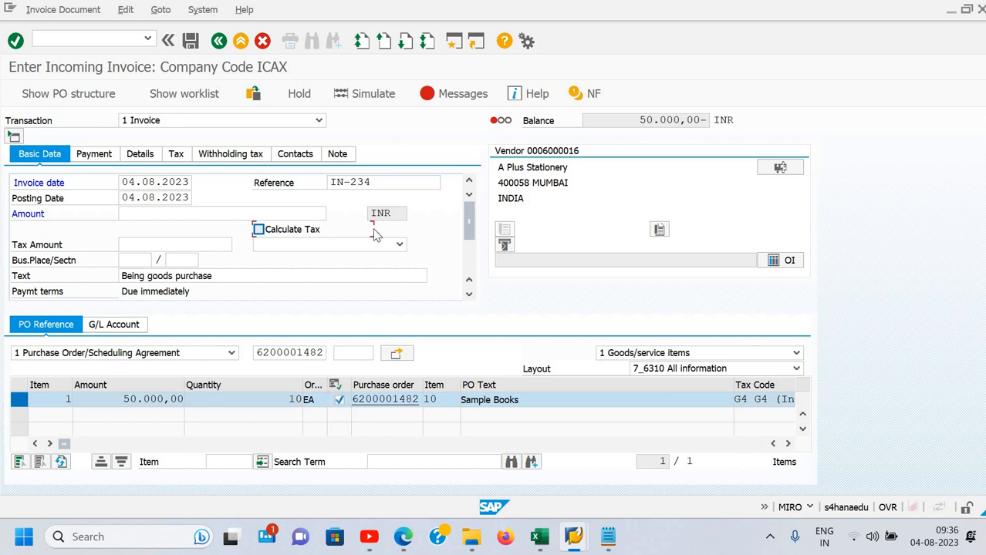
{"action": "key", "text": "Return"}
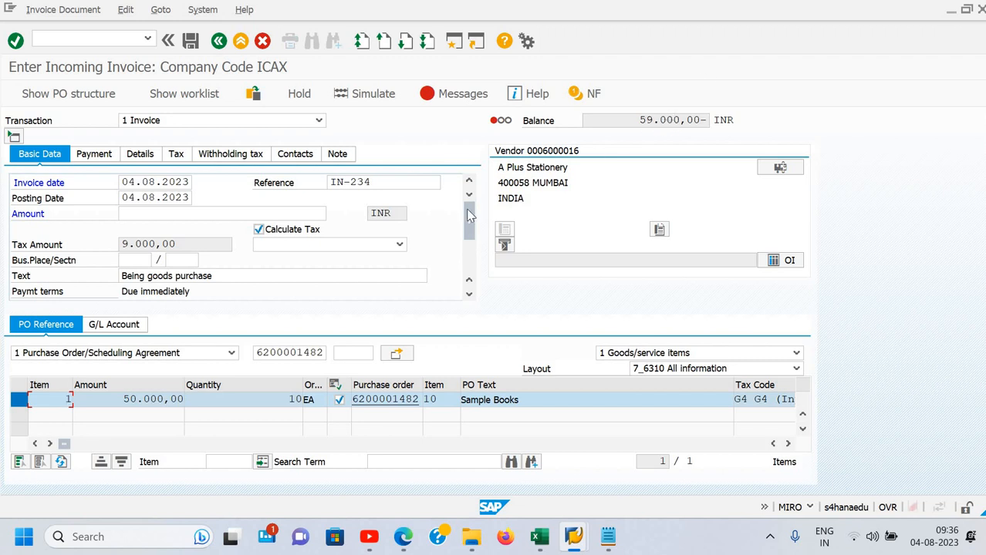
{"action": "left_click", "coordinate": [400, 245]}
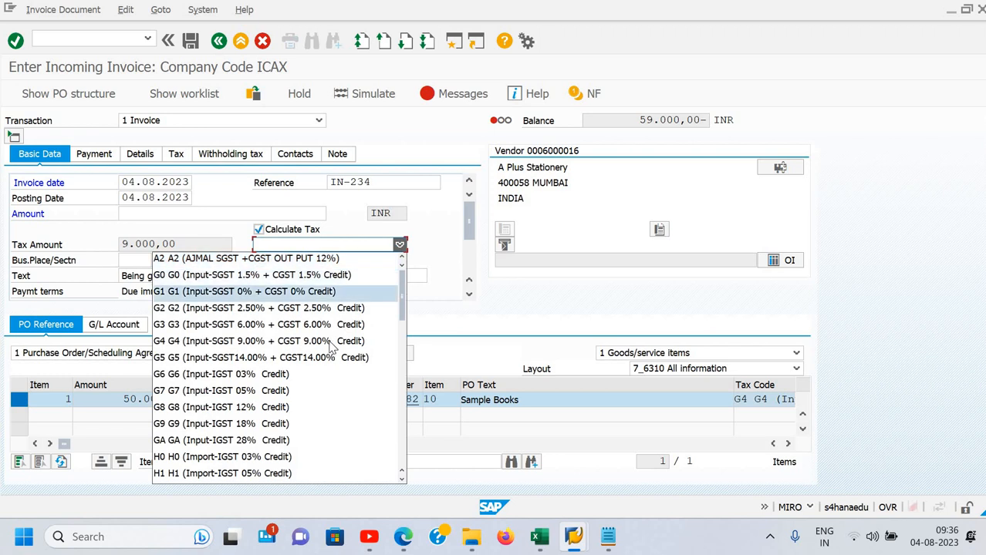
{"action": "left_click", "coordinate": [331, 345]}
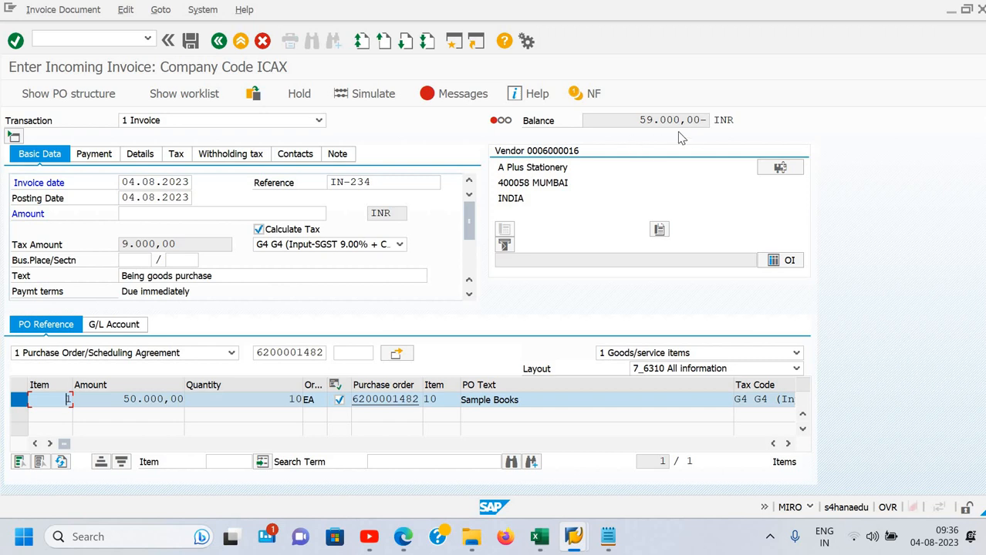
Simulate the invoice postings to check the total, and enter 59.000 INR as the invoice amount
{"action": "left_click", "coordinate": [365, 96]}
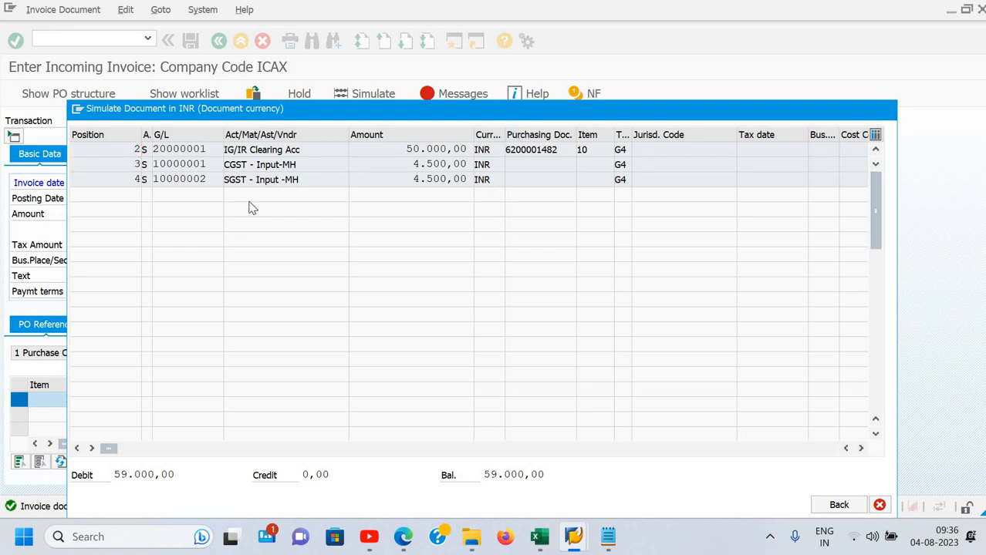
{"action": "key", "text": "Escape"}
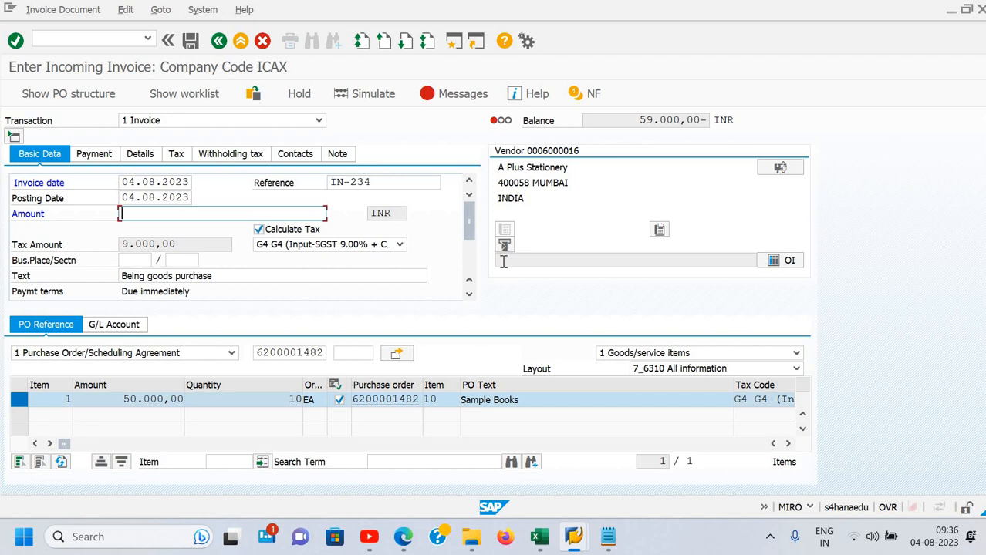
{"action": "type", "text": "5"}
{"action": "type", "text": "9.0"}
{"action": "type", "text": "000"}
{"action": "key", "text": "Return"}
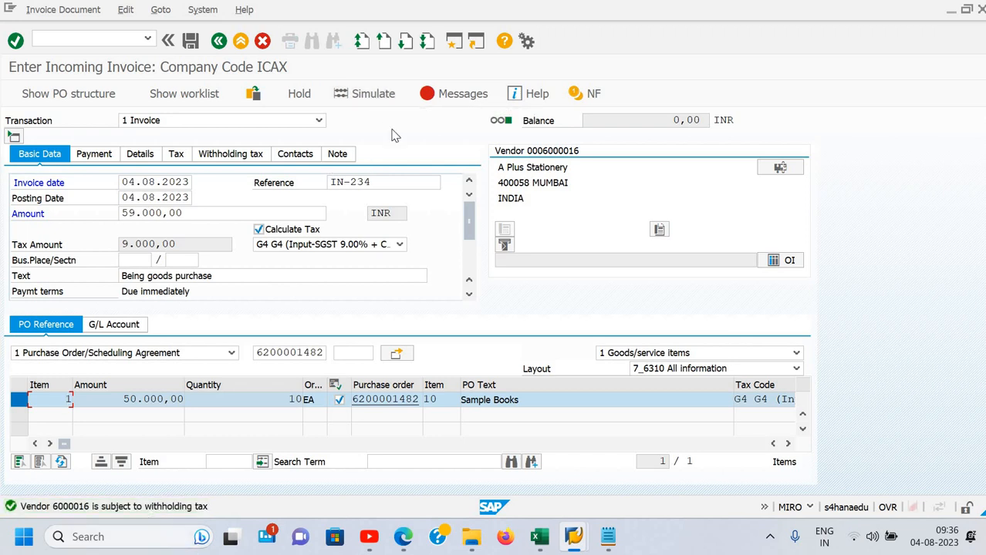
Simulate the balanced invoice and clear both Sec 194J withholding tax codes from it
{"action": "left_click", "coordinate": [378, 93]}
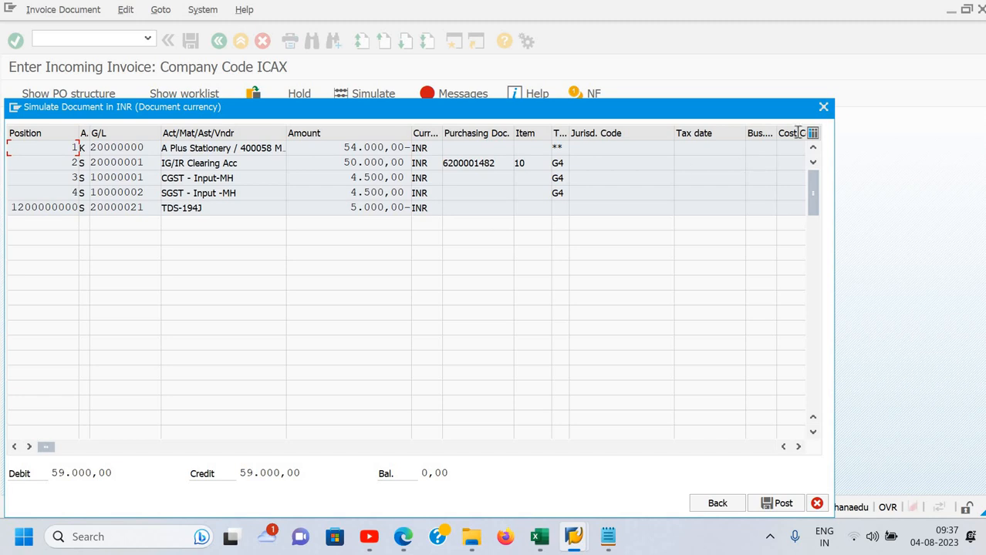
{"action": "left_click", "coordinate": [822, 108]}
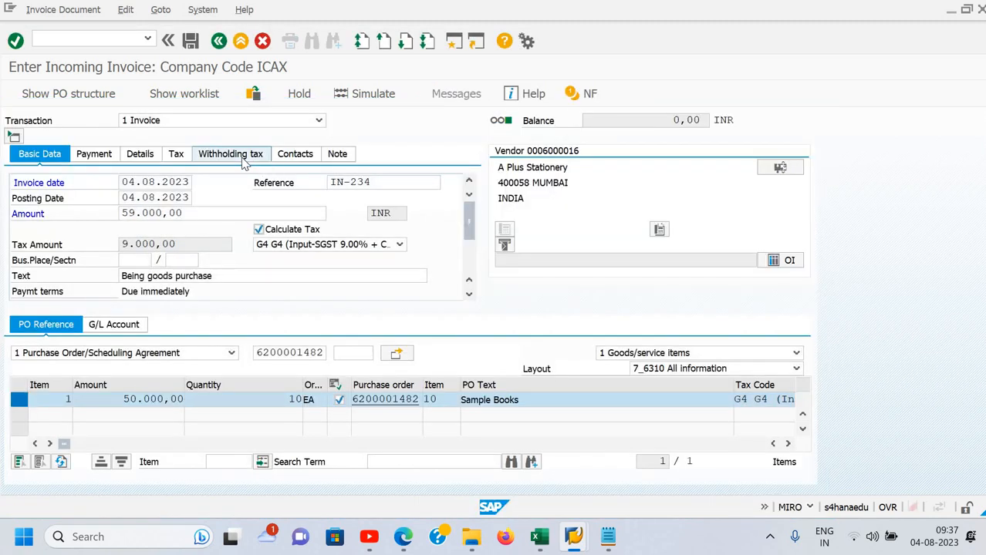
{"action": "left_click", "coordinate": [241, 157]}
{"action": "left_click", "coordinate": [146, 197]}
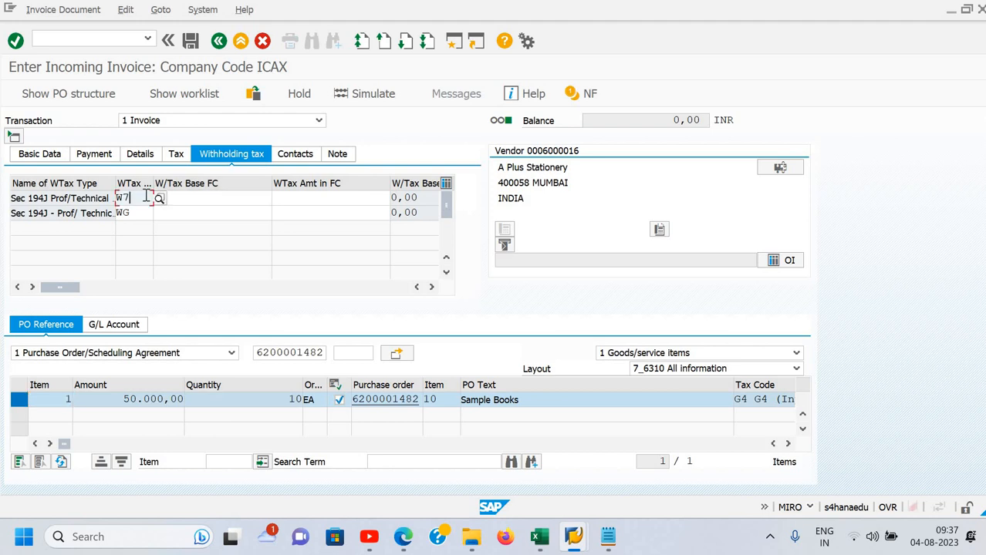
{"action": "key", "text": "BackSpace"}
{"action": "key", "text": "BackSpace"}
{"action": "left_click", "coordinate": [138, 213]}
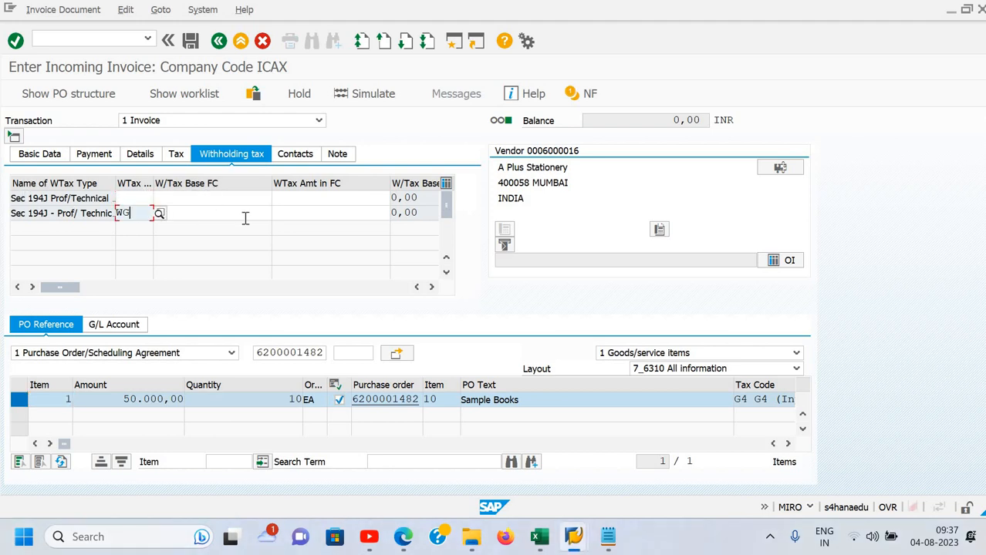
{"action": "key", "text": "BackSpace"}
{"action": "key", "text": "BackSpace"}
{"action": "key", "text": "Return"}
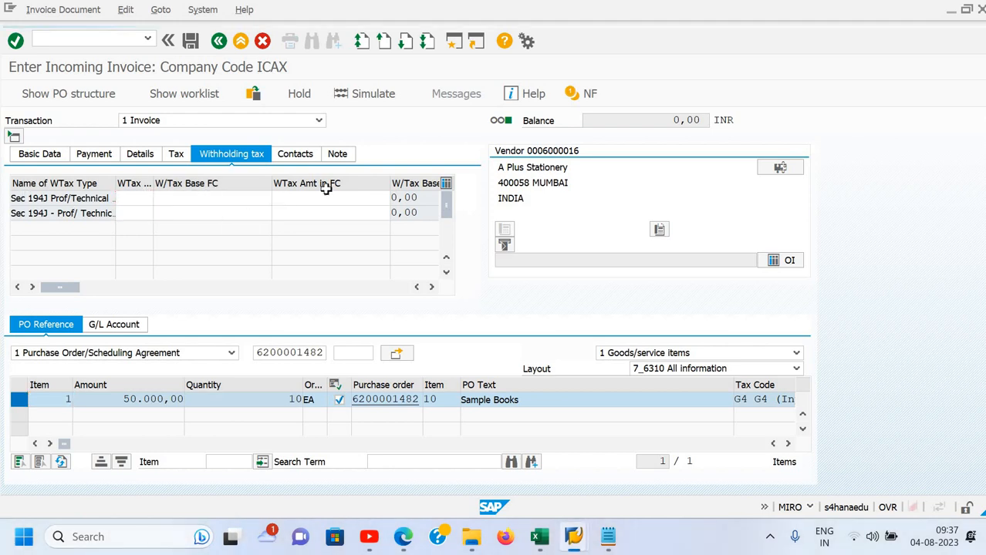
Simulate and post the invoice, and copy the document creation message from its help text
{"action": "left_click", "coordinate": [369, 93]}
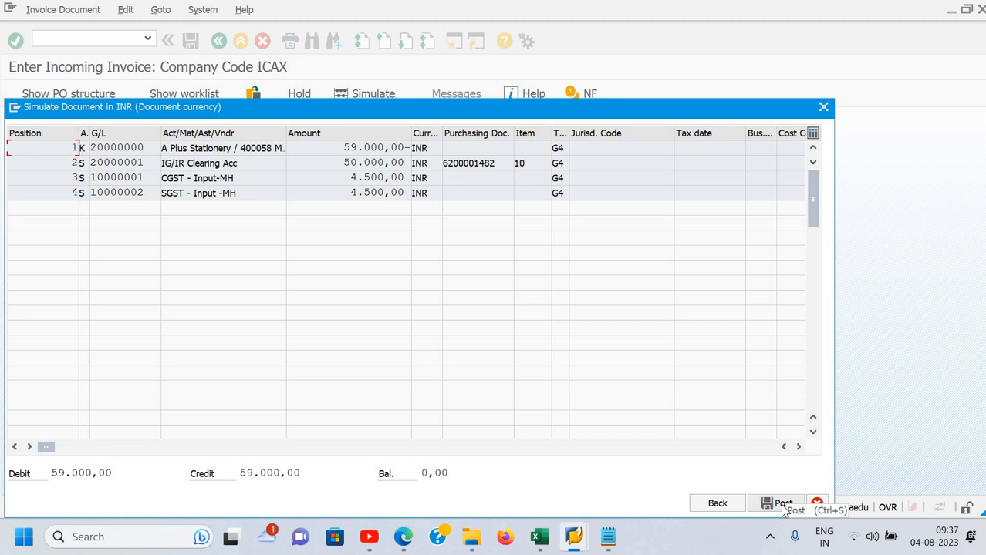
{"action": "left_click", "coordinate": [823, 107]}
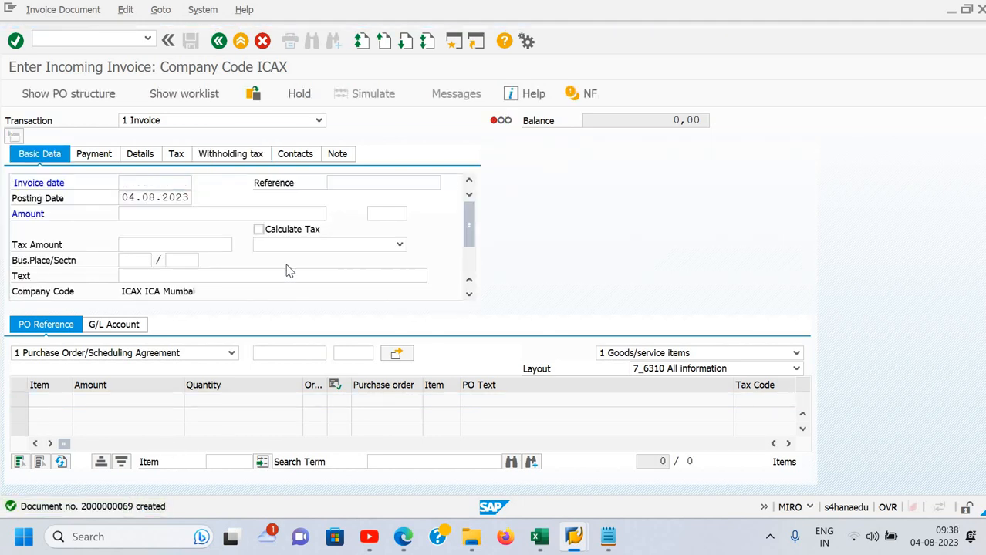
{"action": "key", "text": "F1"}
{"action": "left_click_drag", "start_coordinate": [64, 49], "coordinate": [210, 66]}
{"action": "key", "text": "ctrl+c"}
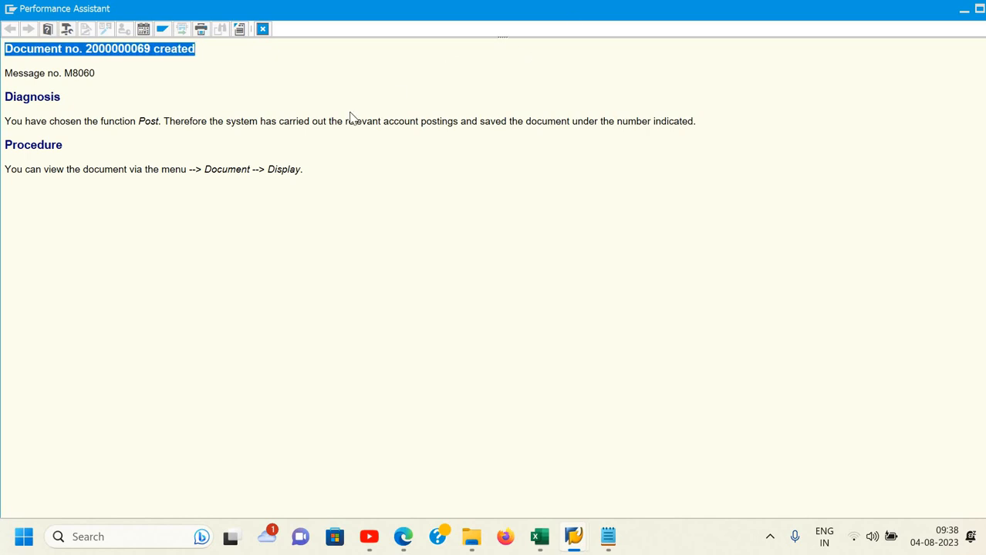
{"action": "key", "text": "super+Down"}
{"action": "left_click", "coordinate": [774, 105]}
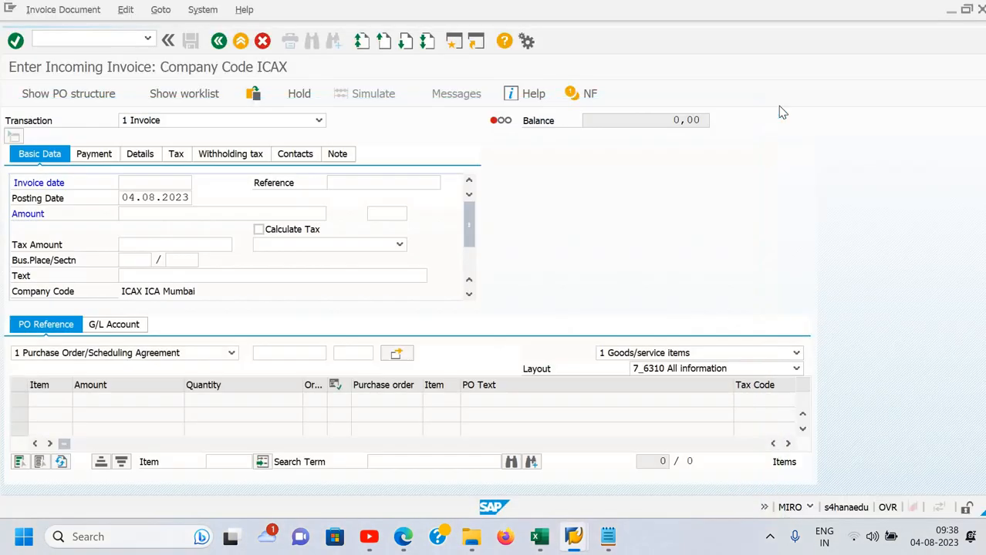
Switch to the Notepad notes, paste the invoice document message below the material document line and add a Return heading
{"action": "key", "text": "alt+Tab"}
{"action": "key", "text": "Tab"}
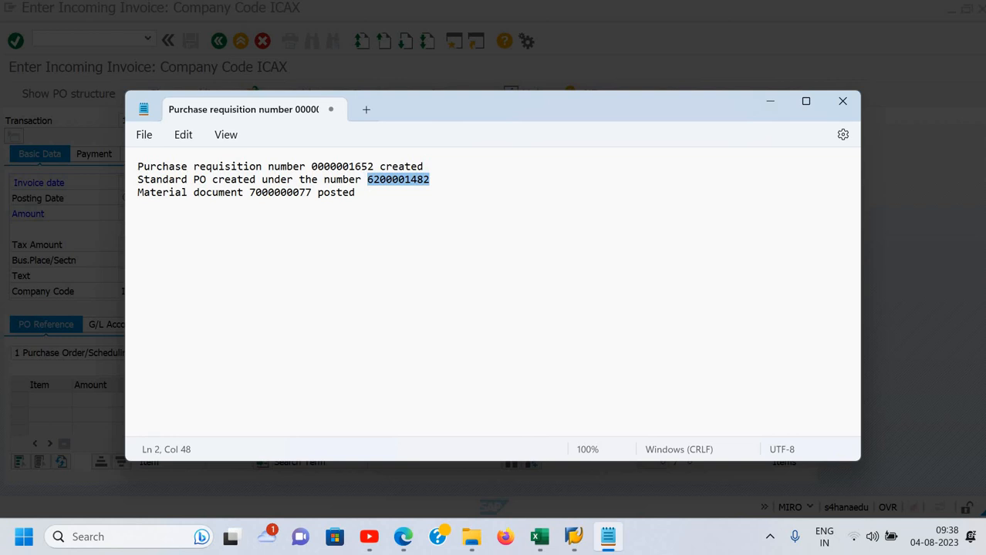
{"action": "left_click", "coordinate": [356, 192]}
{"action": "key", "text": "ctrl+v"}
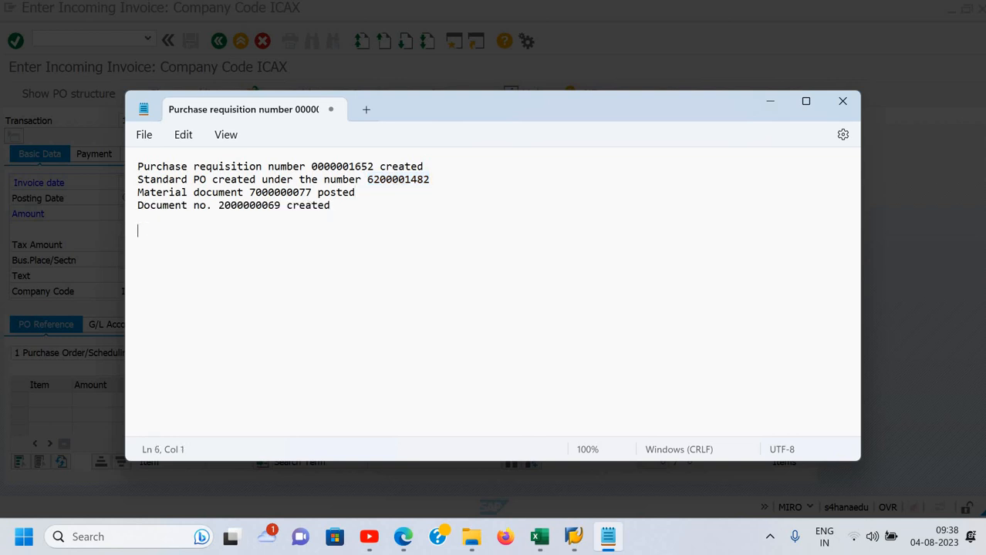
{"action": "type", "text": "n"}
{"action": "key", "text": "Return"}
Return to SAP, display the standard purchase order with ME23N and review the Sample Books item's purchase order history
{"action": "key", "text": "alt+Tab"}
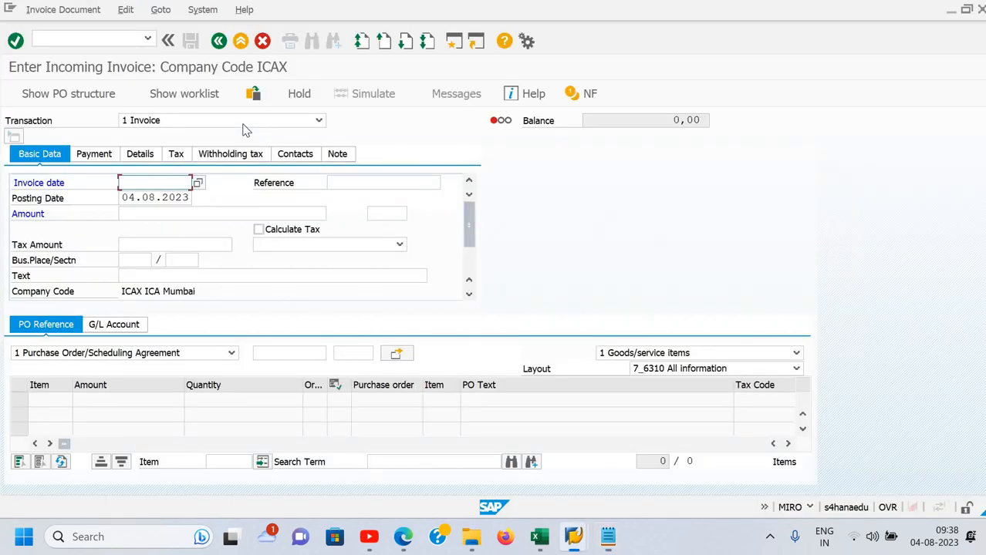
{"action": "left_click", "coordinate": [114, 39]}
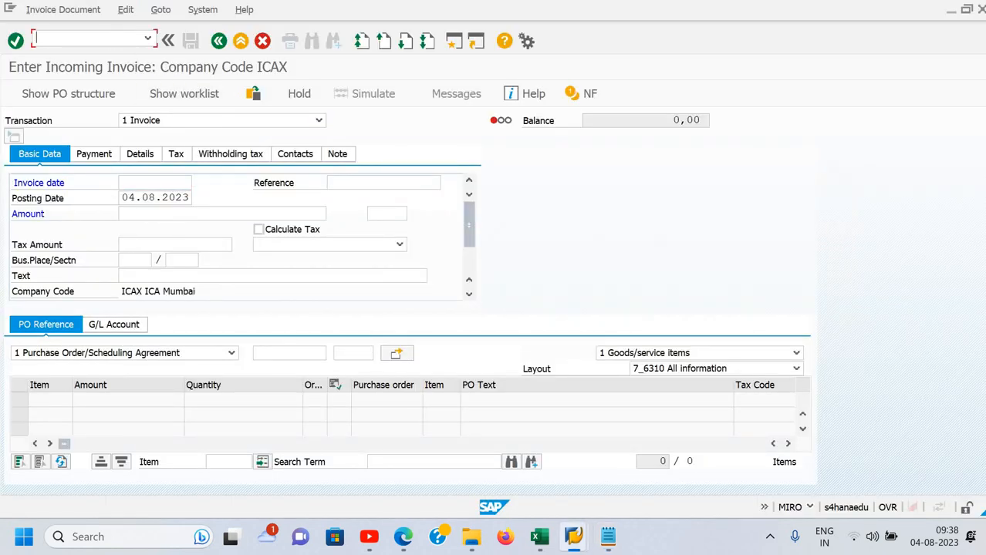
{"action": "type", "text": "/N"}
{"action": "key", "text": "Return"}
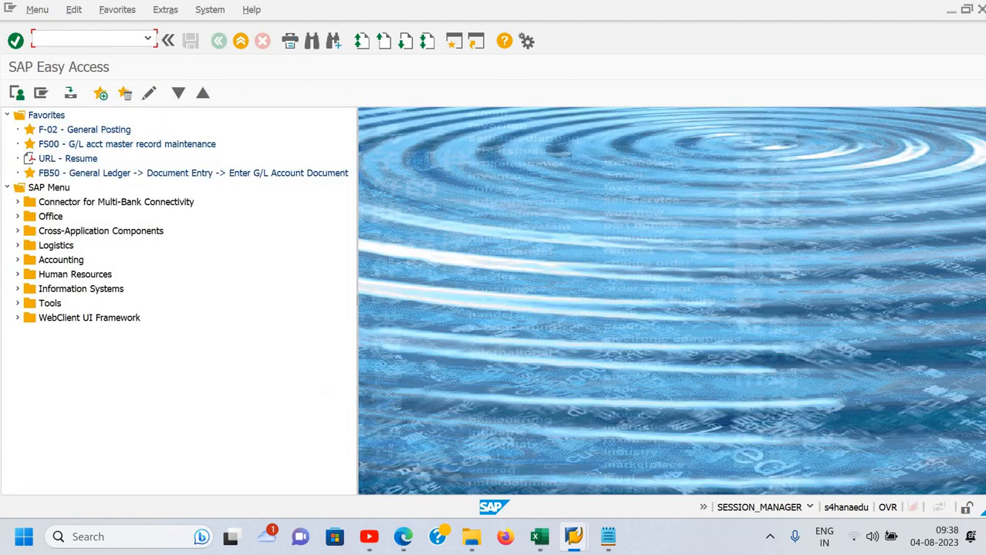
{"action": "type", "text": "ME23N"}
{"action": "key", "text": "Return"}
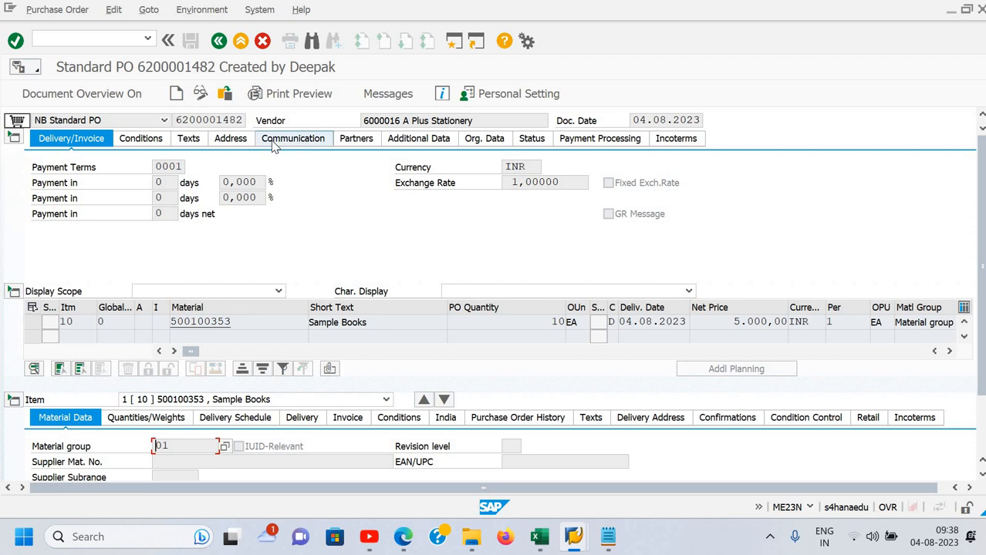
{"action": "left_click", "coordinate": [544, 420]}
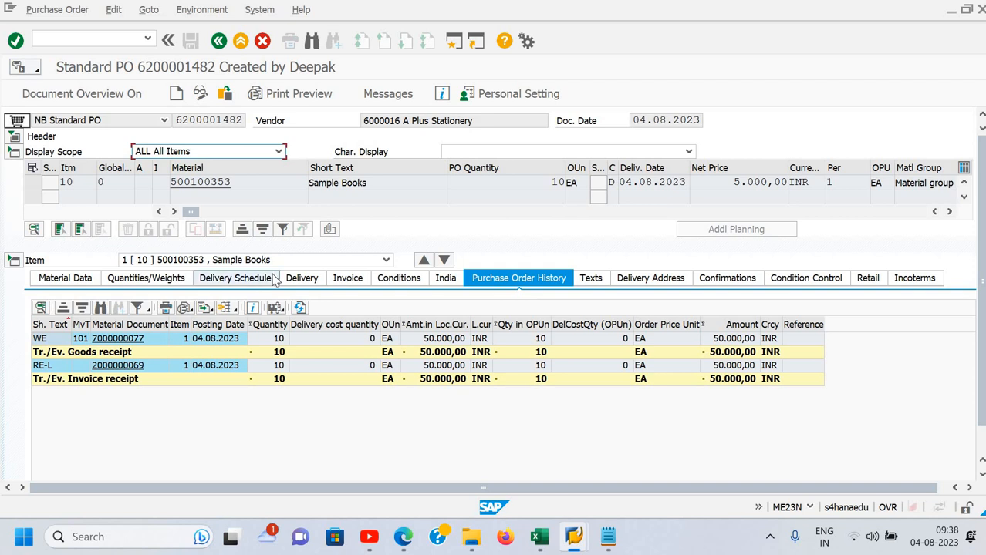
{"action": "key", "text": "F3"}
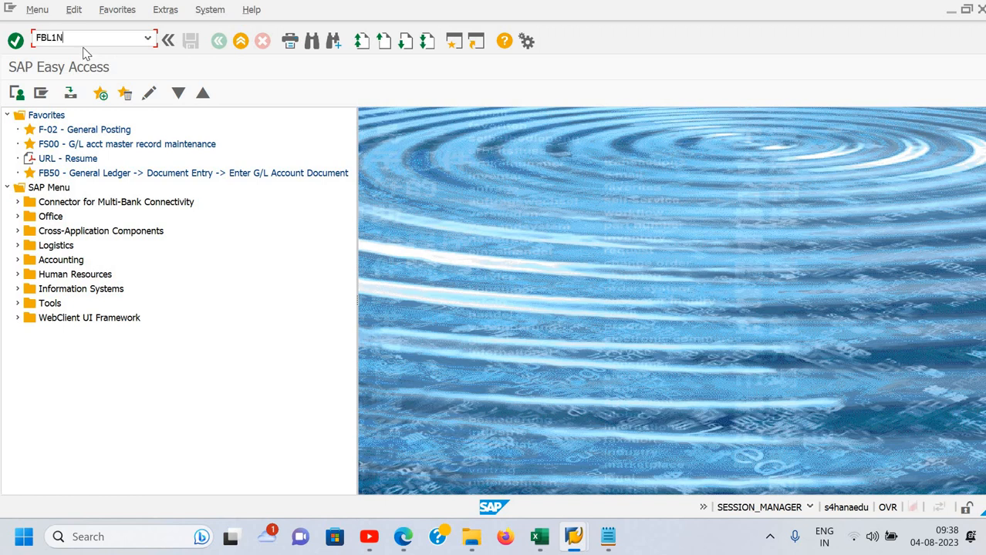
Display the open items of vendor A Plus Stationery in company code ICAX with FBL1N, sorted by document date in descending order
{"action": "type", "text": "FBL1N"}
{"action": "key", "text": "Return"}
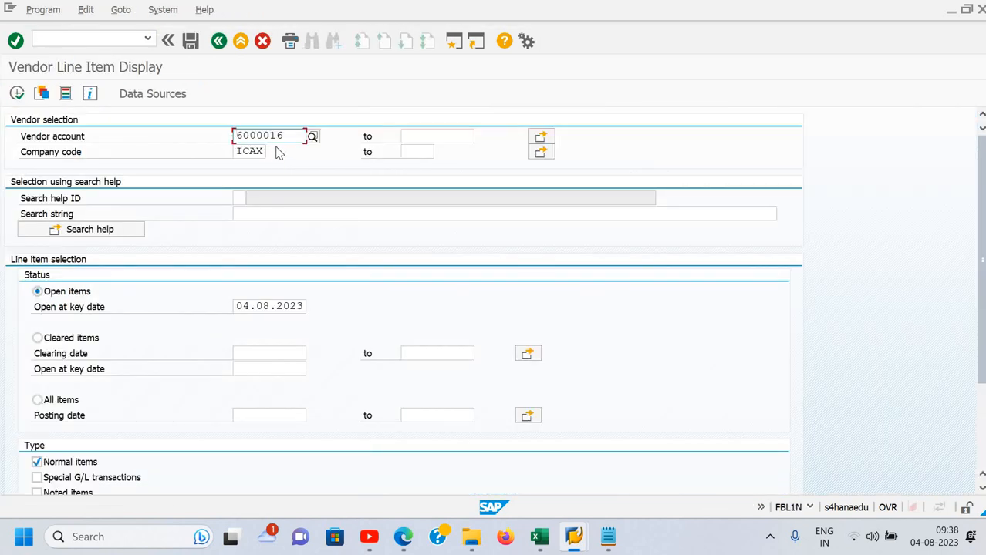
{"action": "left_click", "coordinate": [18, 94]}
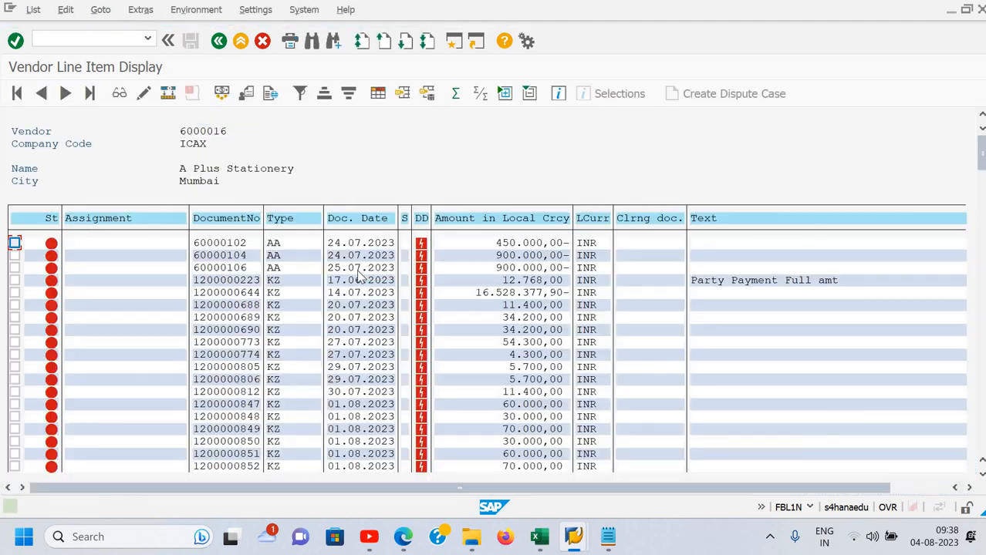
{"action": "left_click", "coordinate": [363, 219]}
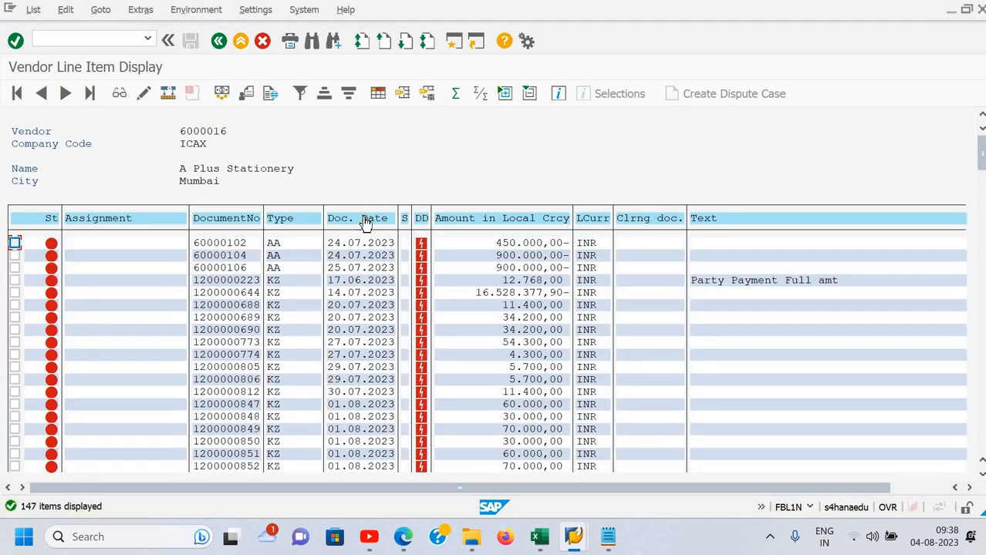
{"action": "left_click", "coordinate": [349, 93]}
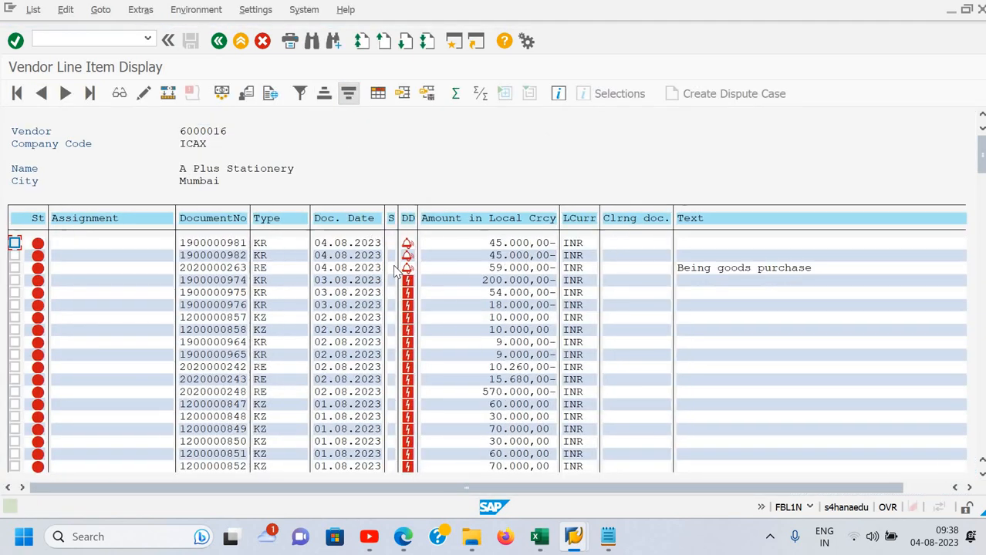
Check the vendor's RE line item with the text Being goods purchase, and leave the line item display
{"action": "left_click", "coordinate": [514, 271]}
{"action": "left_click", "coordinate": [330, 270]}
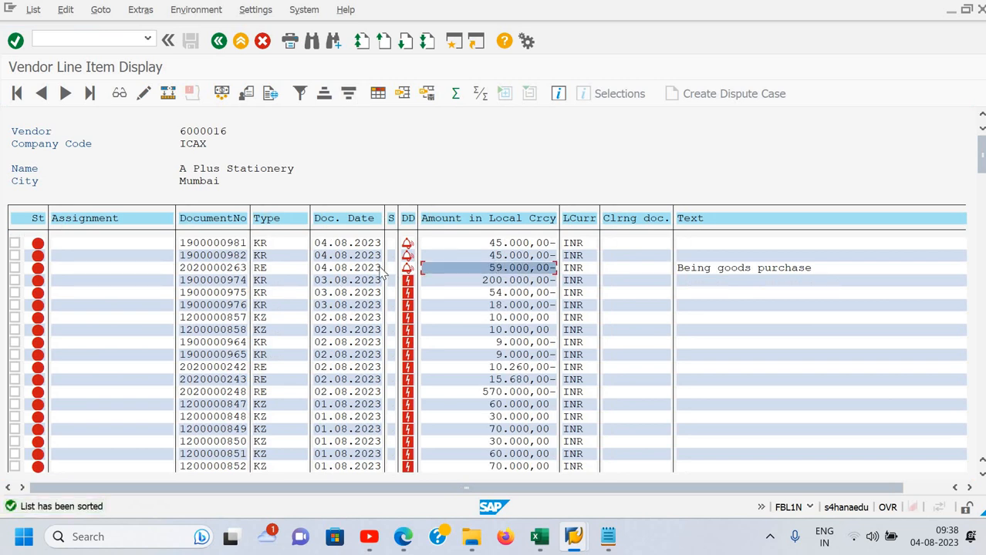
{"action": "left_click", "coordinate": [497, 258]}
{"action": "left_click", "coordinate": [518, 270]}
{"action": "left_click", "coordinate": [115, 43]}
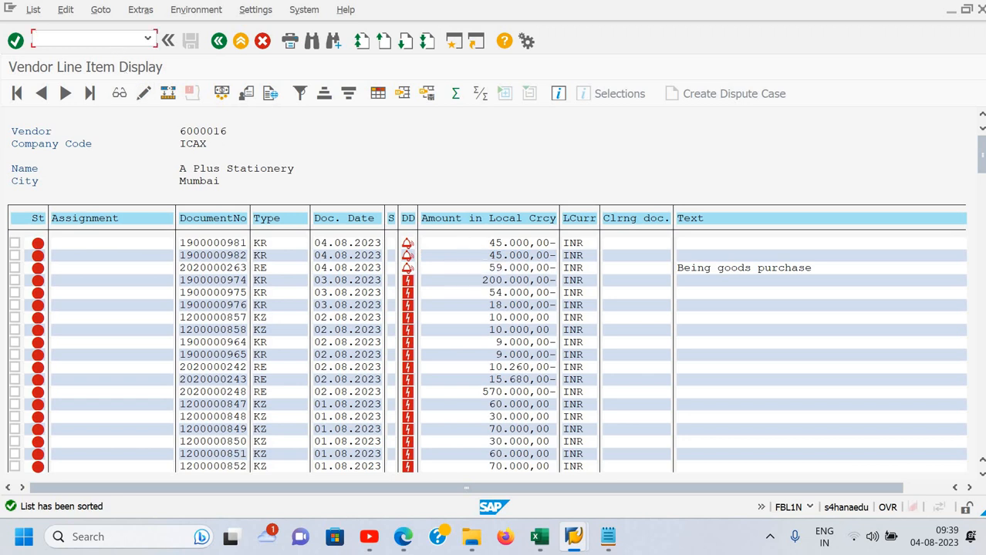
{"action": "type", "text": "/n"}
{"action": "key", "text": "Return"}
Switch to the P2P Process workbook in Excel and look up the transactions listed for Goods Return
{"action": "key", "text": "alt+Tab"}
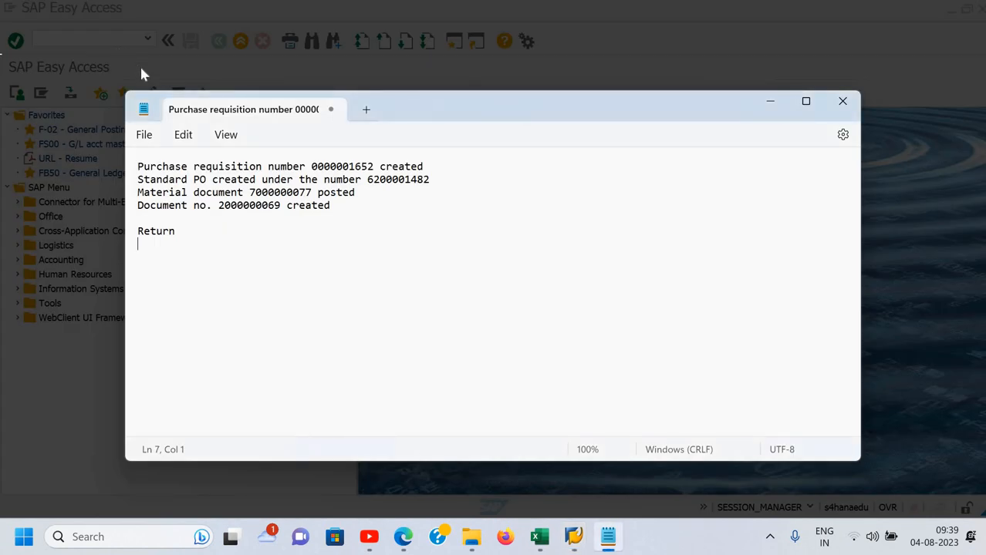
{"action": "key", "text": "alt+Tab"}
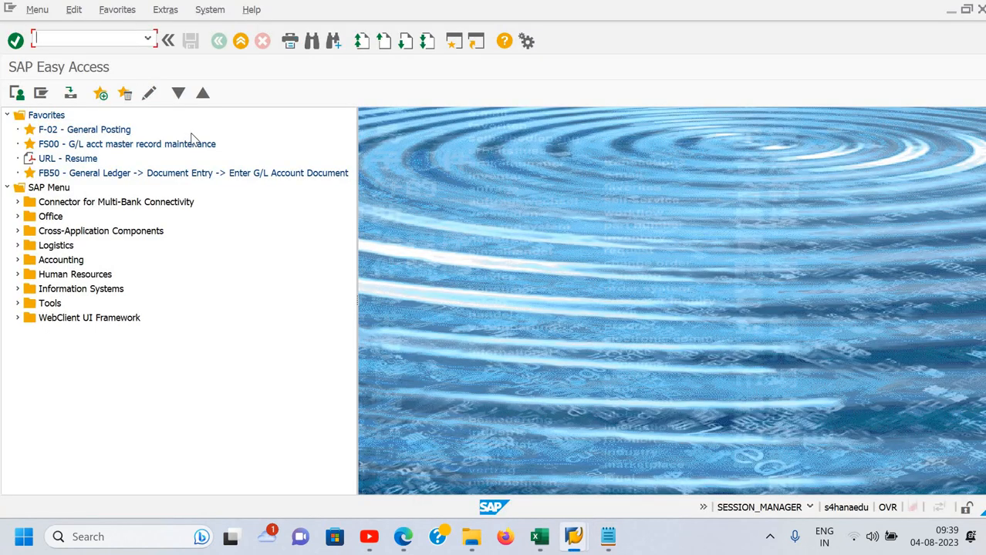
{"action": "key", "text": "alt+Tab"}
{"action": "key", "text": "alt+Tab"}
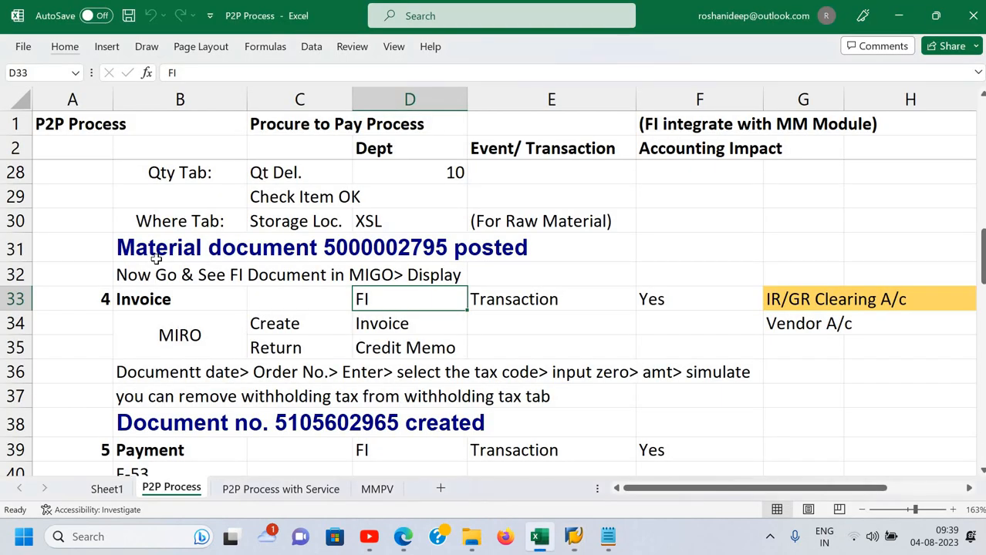
{"action": "scroll", "coordinate": [255, 235], "scroll_direction": "down", "scroll_amount": 3}
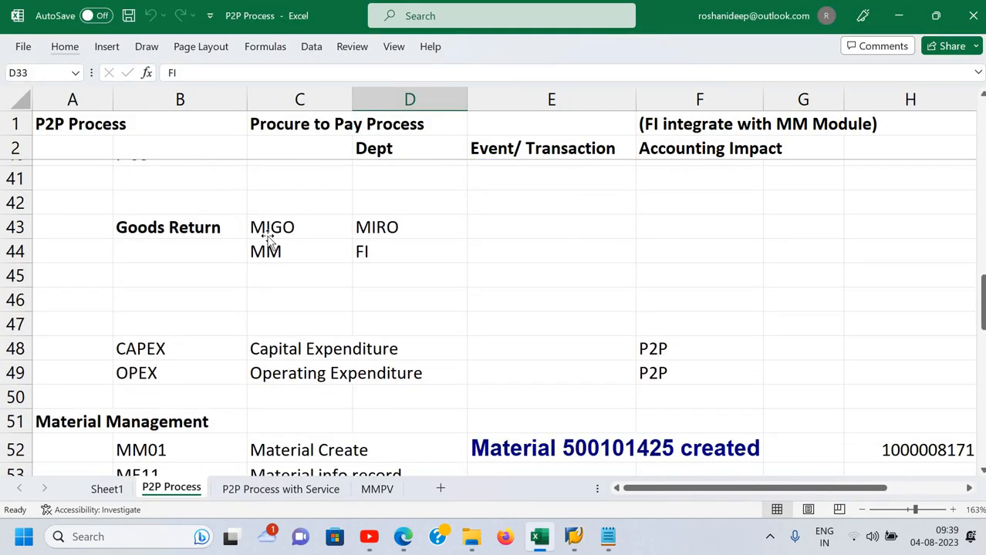
{"action": "left_click", "coordinate": [268, 237]}
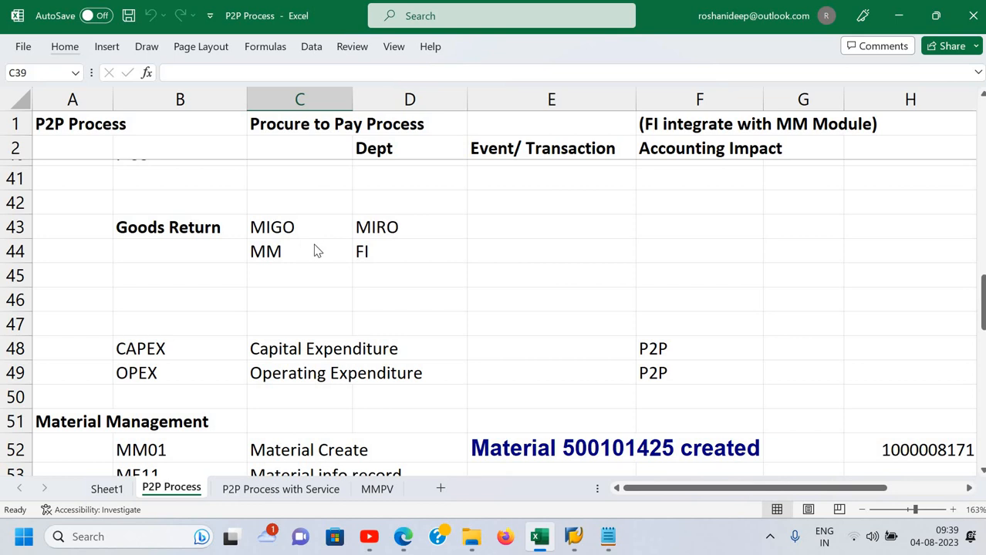
Return to SAP and set up MIGO for an A02 Return Delivery with reference to an R02 Material Document
{"action": "key", "text": "alt+Tab"}
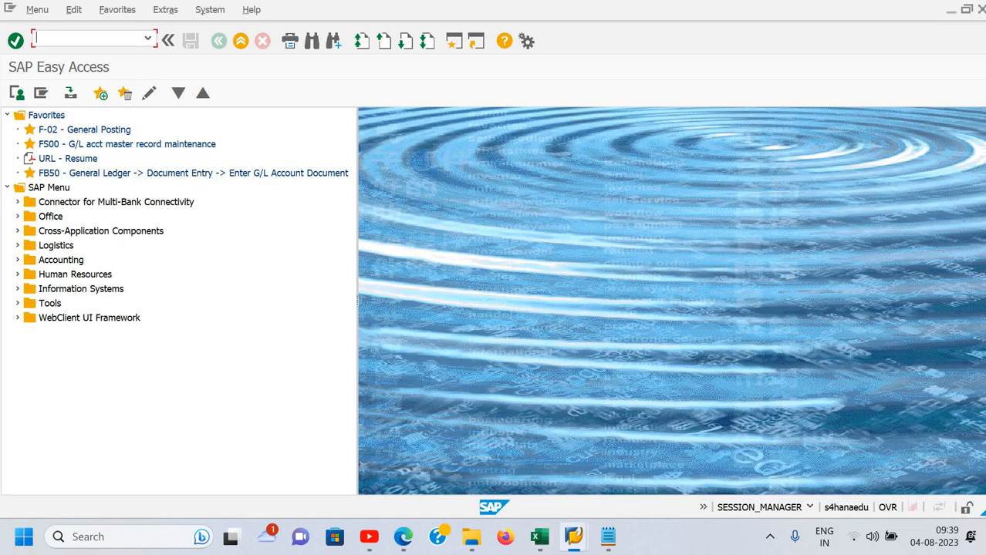
{"action": "type", "text": "MIGO"}
{"action": "key", "text": "Return"}
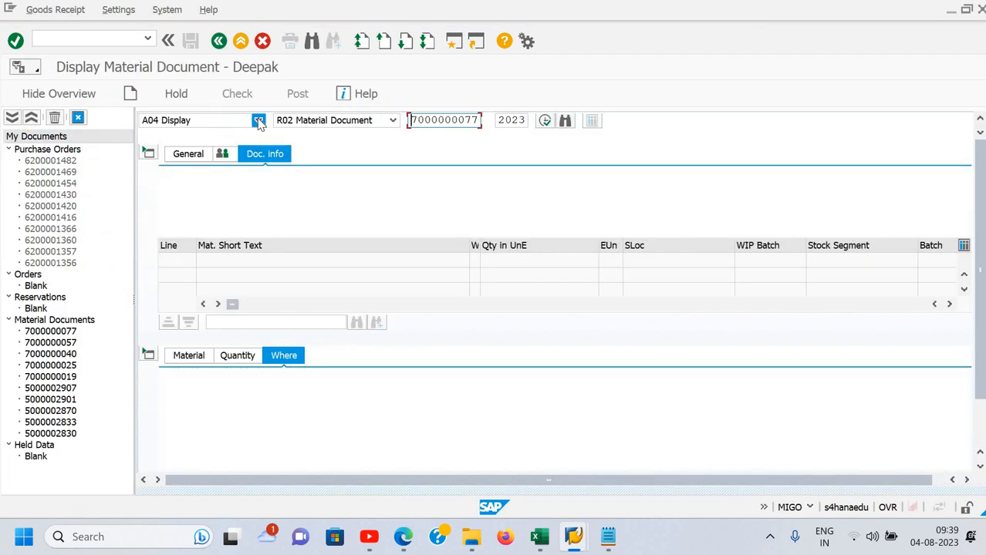
{"action": "left_click", "coordinate": [259, 122]}
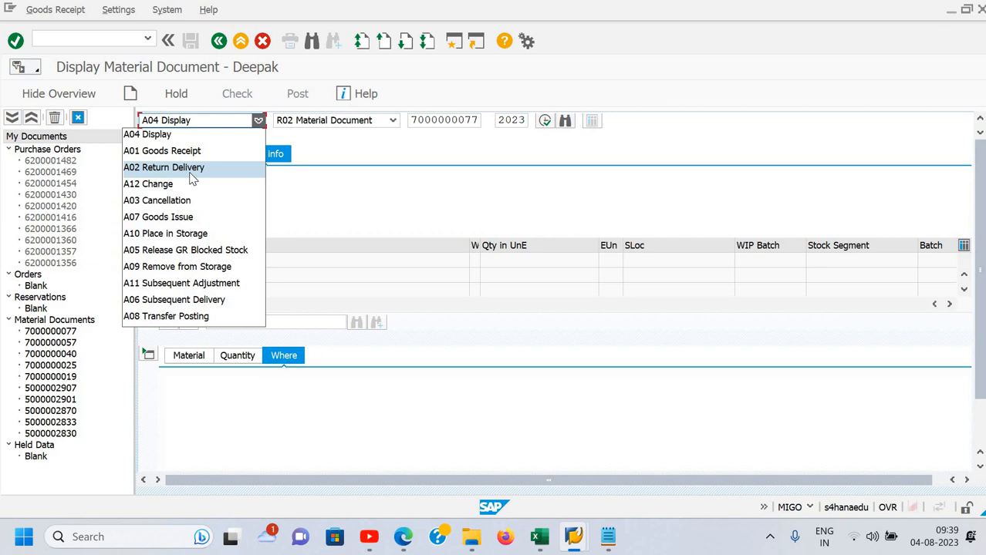
{"action": "key", "text": "Return"}
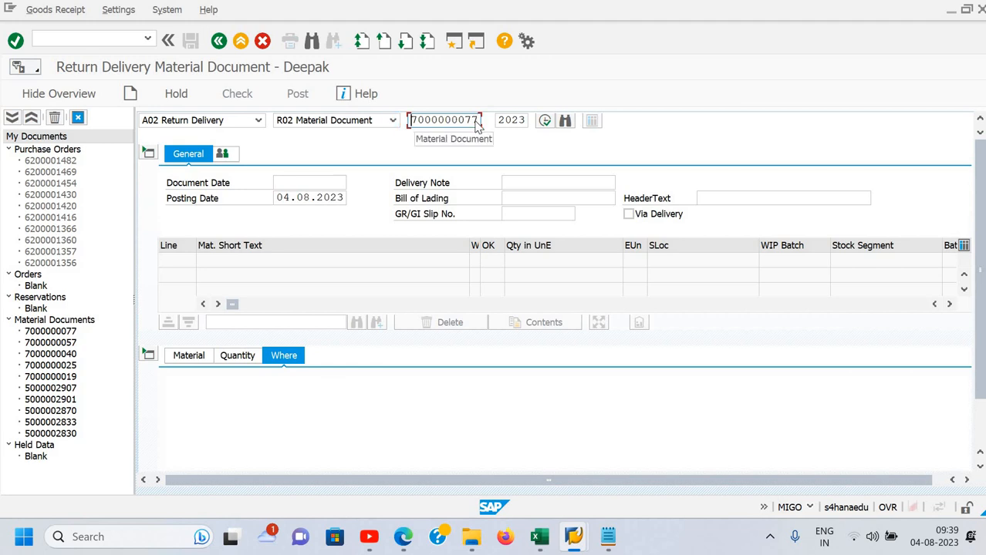
{"action": "key", "text": "alt+Tab"}
{"action": "key", "text": "alt+Tab"}
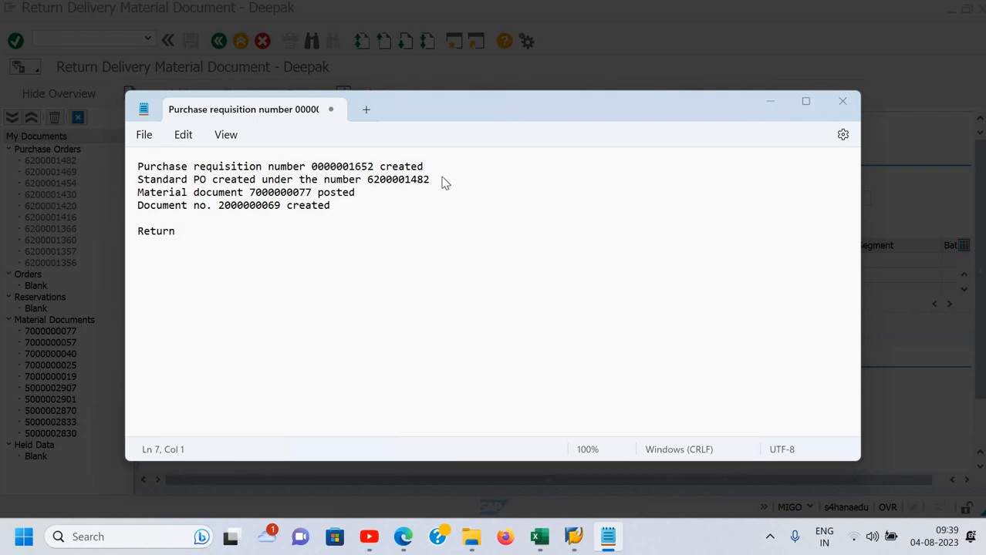
{"action": "key", "text": "alt+Tab"}
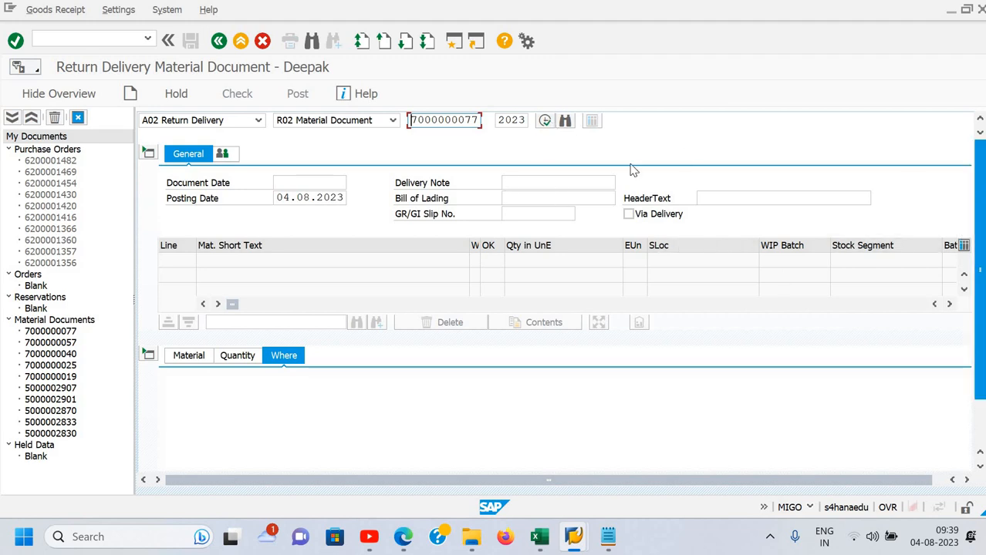
{"action": "left_click", "coordinate": [544, 122]}
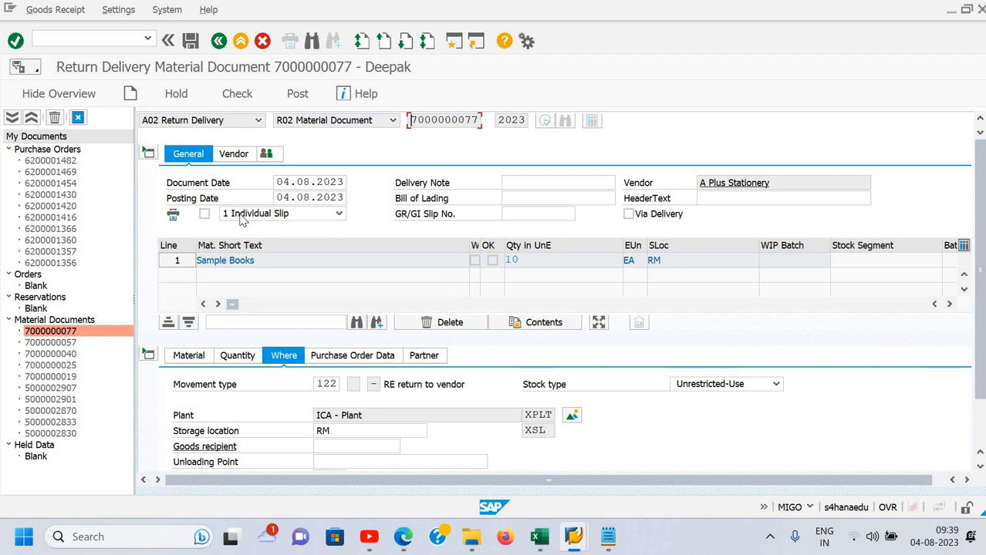
Set the Sample Books item's quantity in unit of entry and quantity in delivery note to 2 EA
{"action": "left_click", "coordinate": [249, 357]}
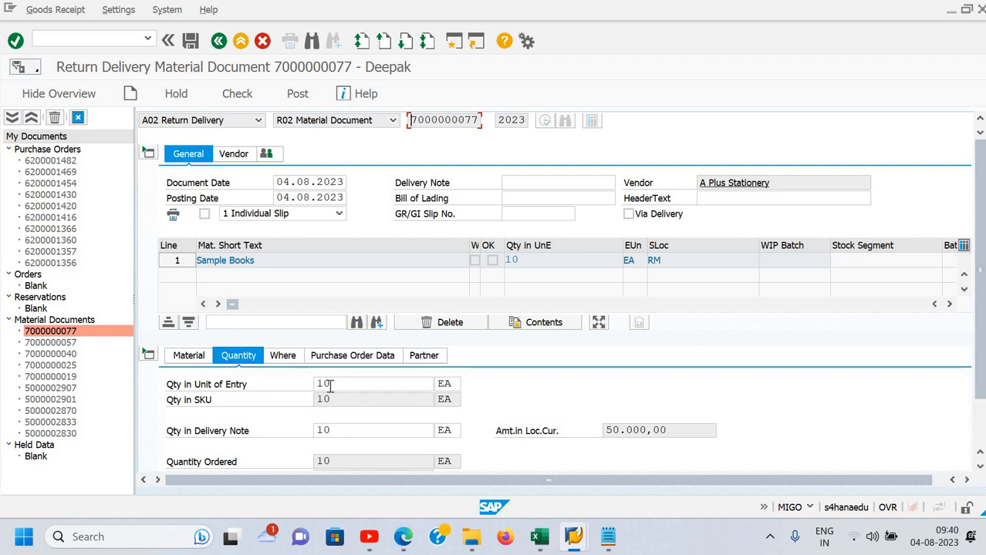
{"action": "left_click", "coordinate": [325, 383]}
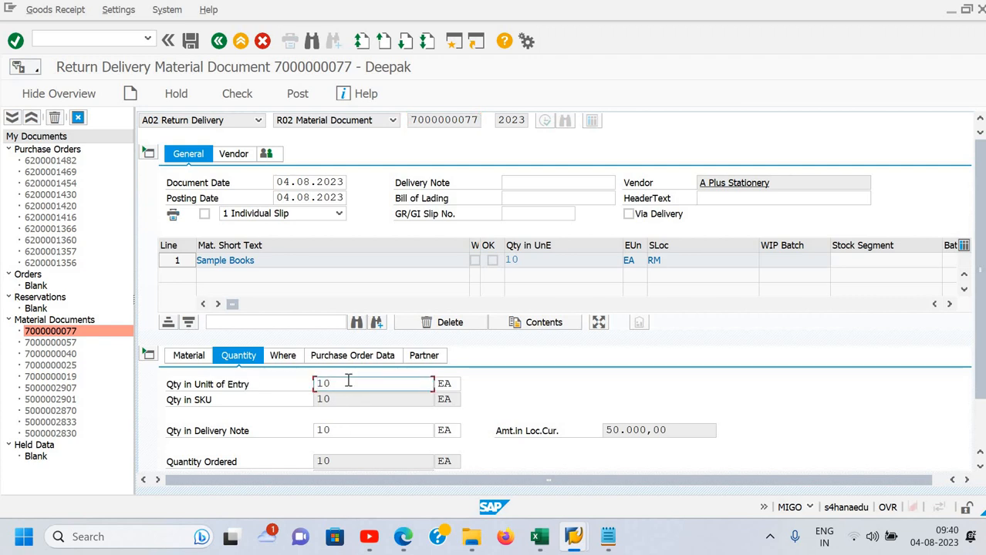
{"action": "key", "text": "Delete"}
{"action": "key", "text": "Delete"}
{"action": "type", "text": "2"}
{"action": "key", "text": "Return"}
{"action": "left_click", "coordinate": [348, 427]}
{"action": "key", "text": "BackSpace"}
{"action": "key", "text": "BackSpace"}
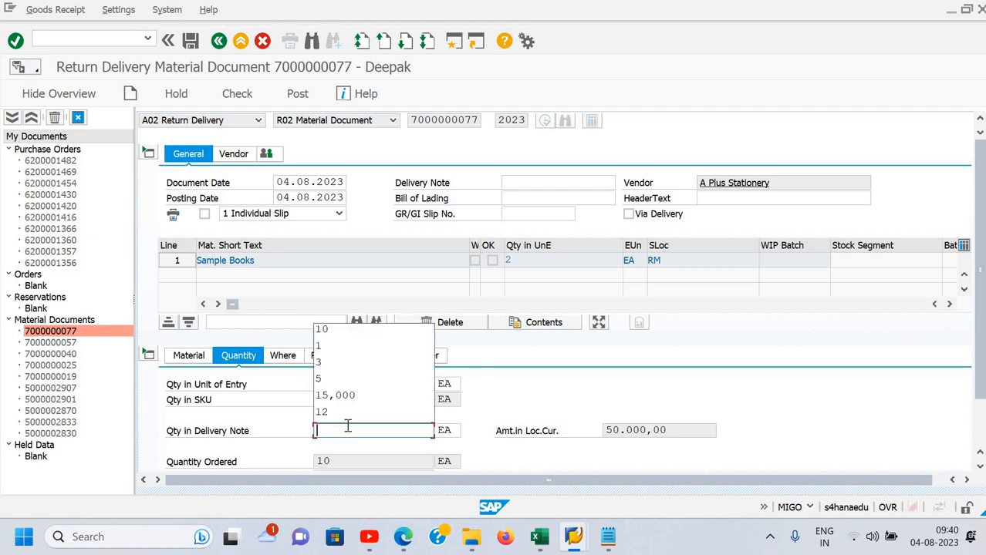
{"action": "type", "text": "2"}
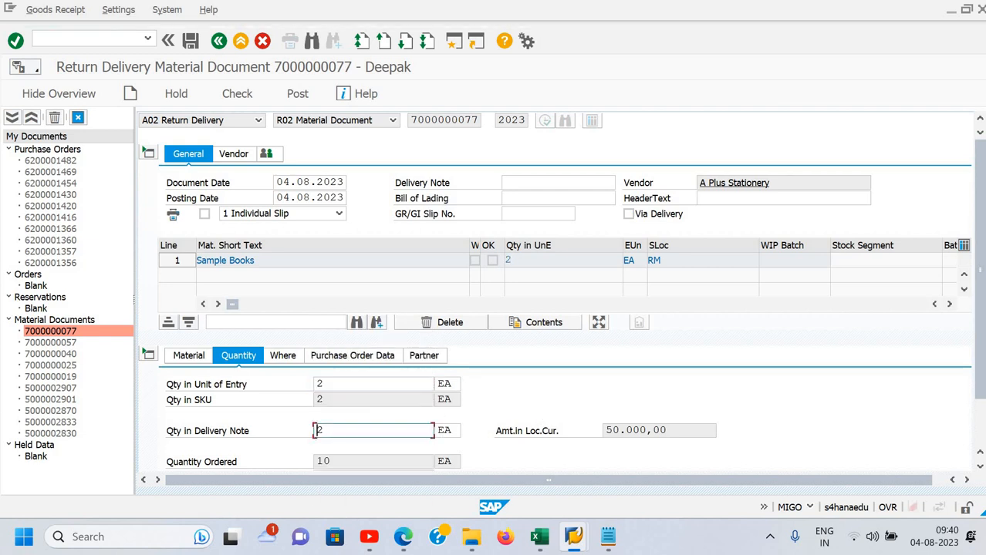
Mark the Sample Books return item as Item OK
{"action": "scroll", "coordinate": [963, 347], "scroll_direction": "down", "scroll_amount": 2}
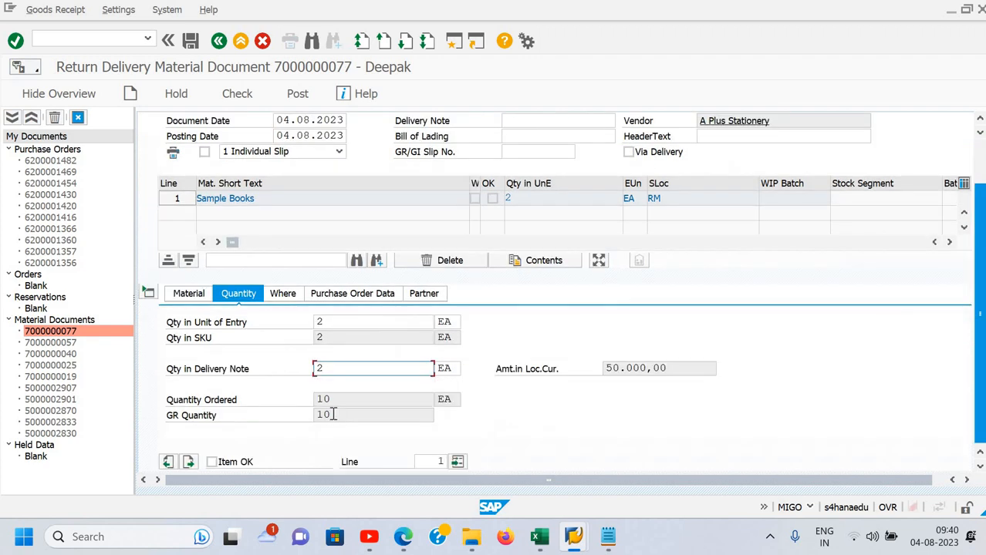
{"action": "left_click", "coordinate": [213, 462]}
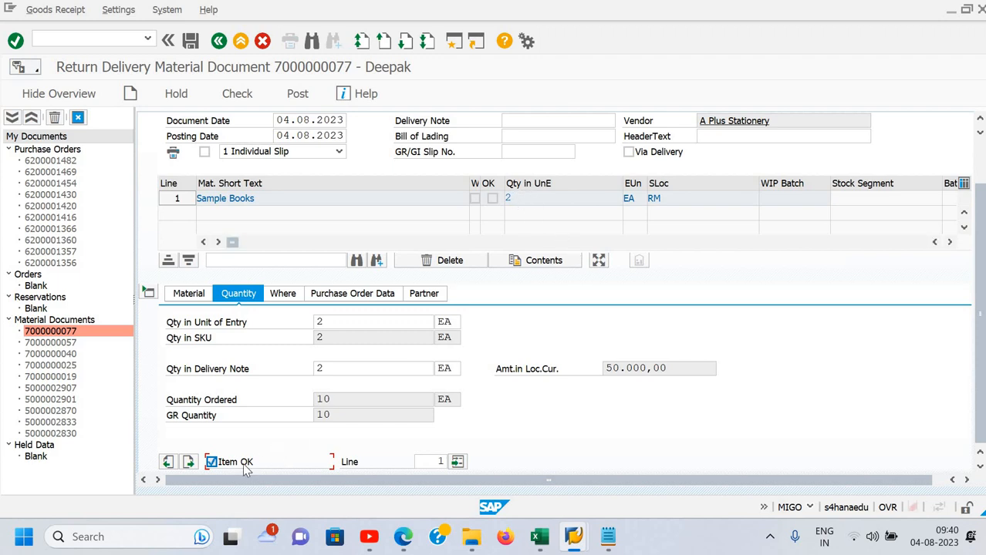
{"action": "key", "text": "Return"}
{"action": "scroll", "coordinate": [982, 235], "scroll_direction": "up", "scroll_amount": 2}
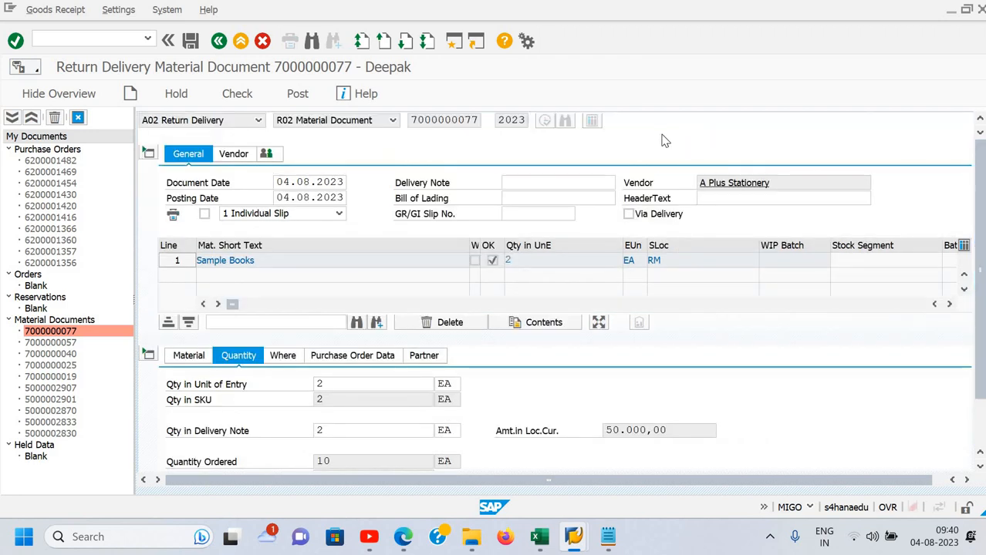
Enter Goods Return as the header text of the return delivery
{"action": "left_click", "coordinate": [715, 199]}
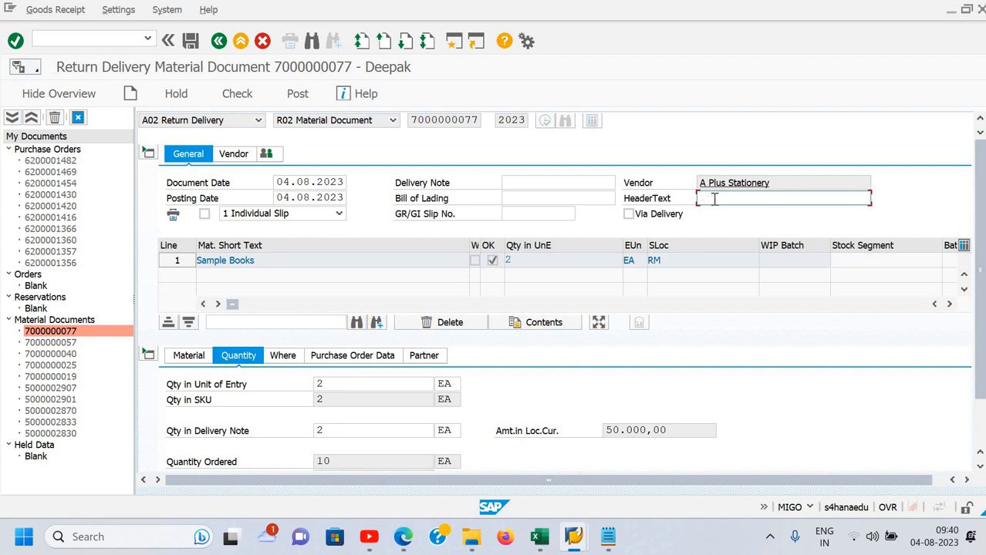
{"action": "key", "text": "BackSpace"}
{"action": "type", "text": "G"}
{"action": "key", "text": "Down"}
{"action": "key", "text": "Down"}
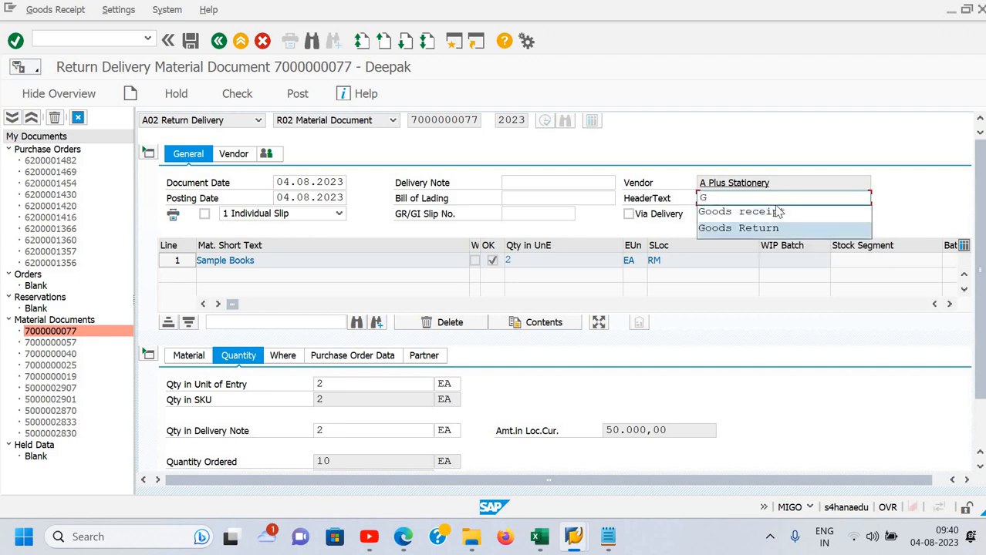
{"action": "key", "text": "Return"}
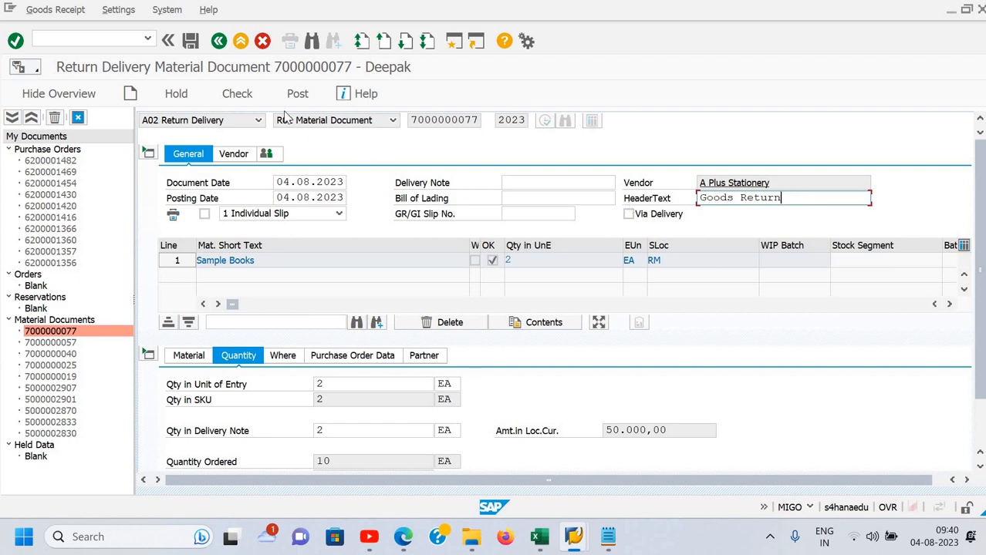
Check the return delivery and set the item's reason for movement to 0001 Poor quality
{"action": "left_click", "coordinate": [235, 94]}
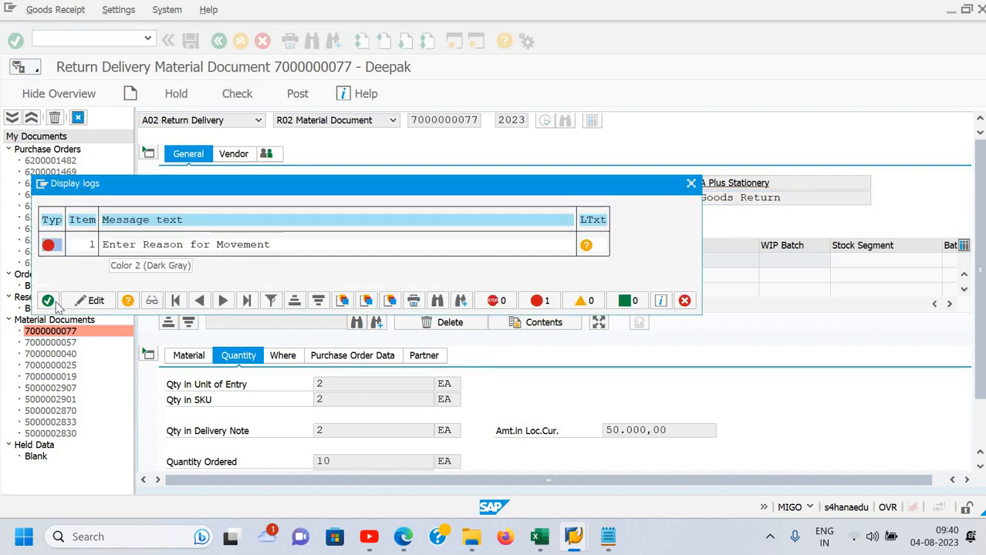
{"action": "key", "text": "Return"}
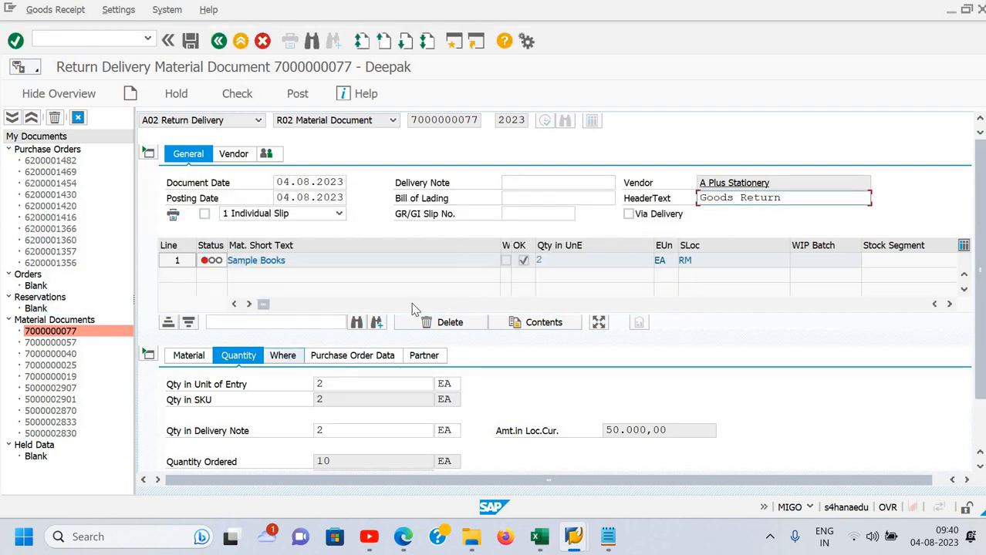
{"action": "left_click", "coordinate": [283, 357]}
{"action": "scroll", "coordinate": [346, 376], "scroll_direction": "down", "scroll_amount": 2}
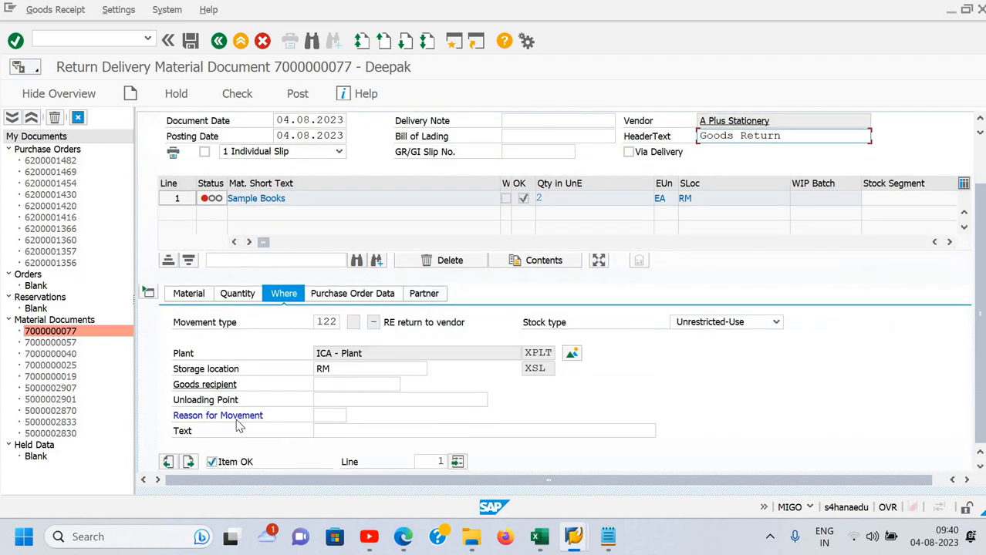
{"action": "left_click", "coordinate": [355, 412]}
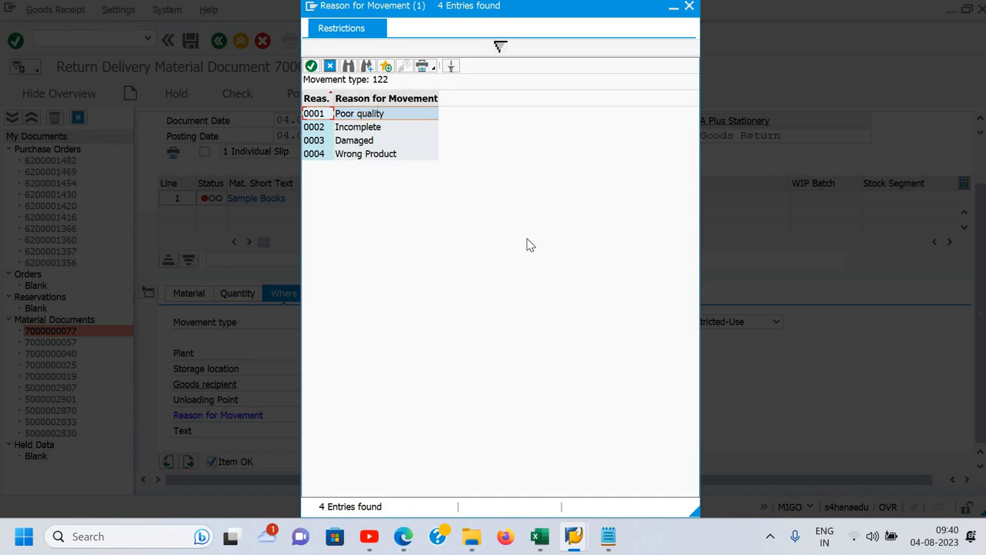
{"action": "key", "text": "Return"}
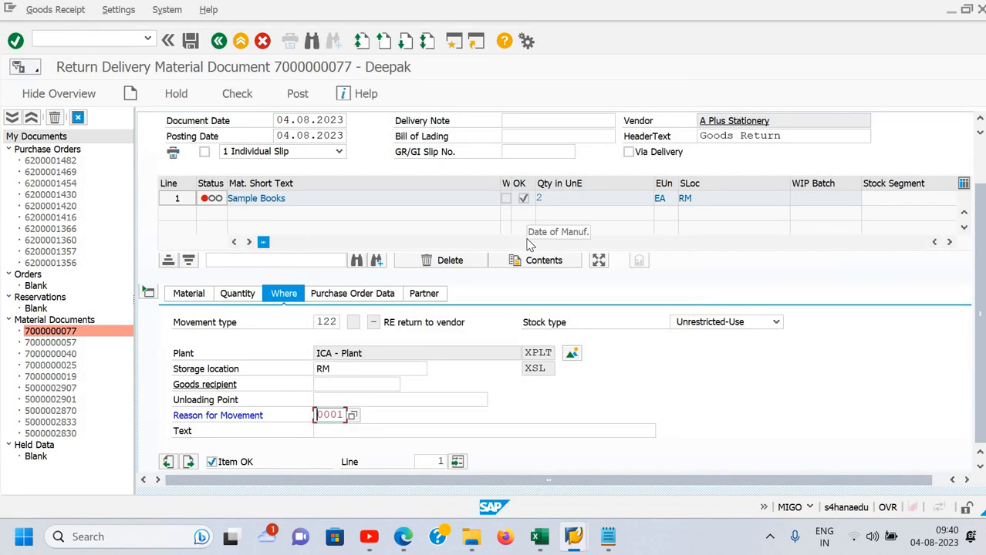
Enter the item text Being goods return, and post the return delivery after checking it
{"action": "left_click", "coordinate": [327, 433]}
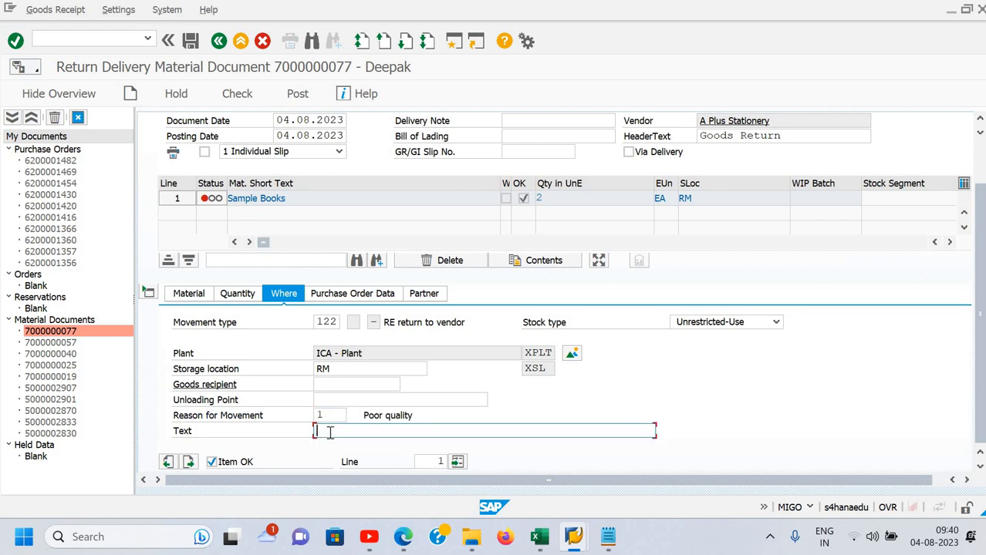
{"action": "type", "text": "Being goods return"}
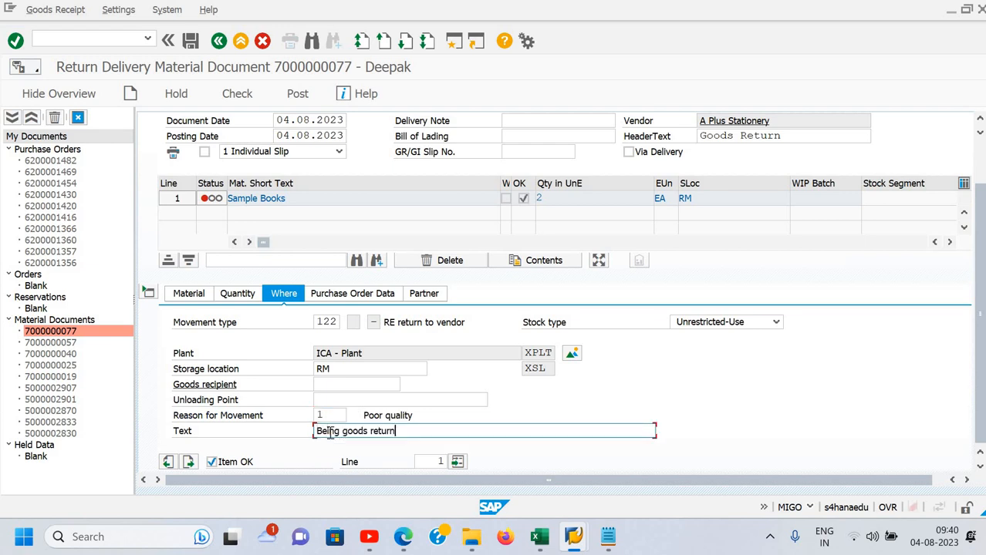
{"action": "left_click", "coordinate": [254, 97]}
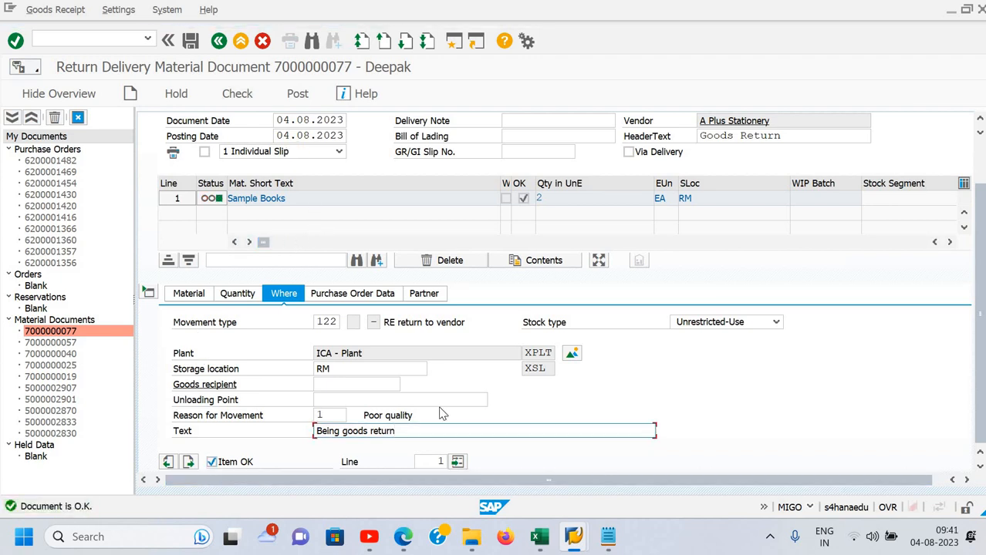
{"action": "key", "text": "ctrl+s"}
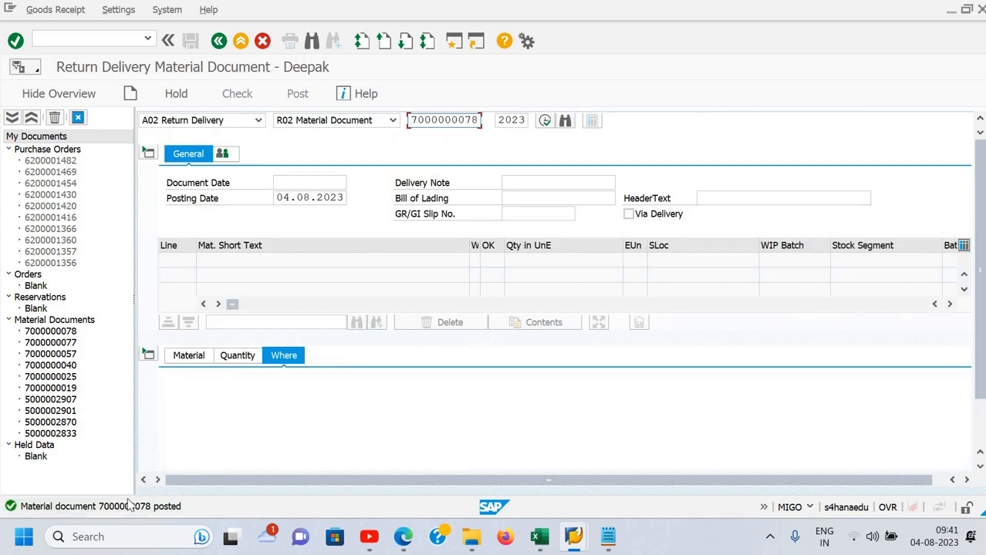
Copy the material document posting message into the Notepad notes under Return, and append (migo/ MM)
{"action": "key", "text": "F3"}
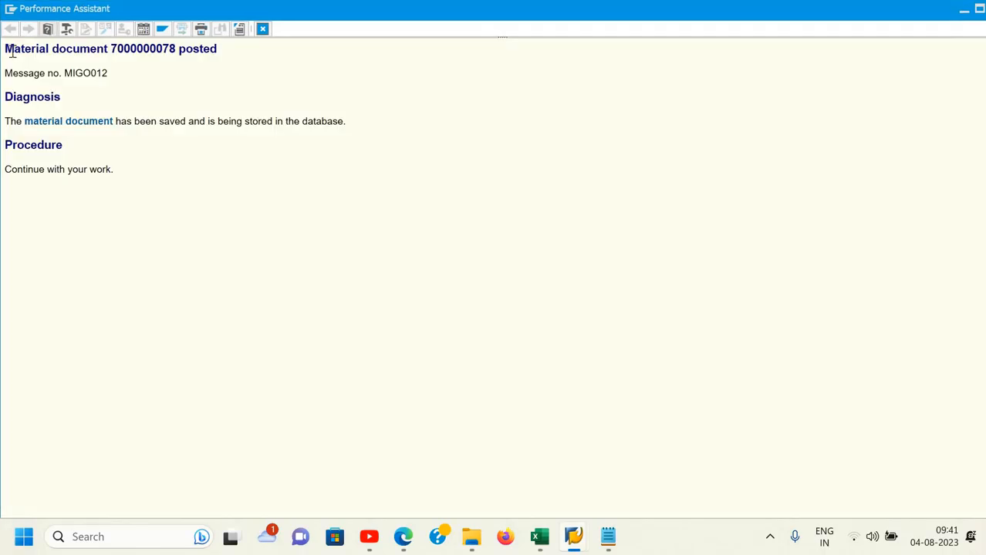
{"action": "triple_click", "coordinate": [228, 55]}
{"action": "key", "text": "ctrl+c"}
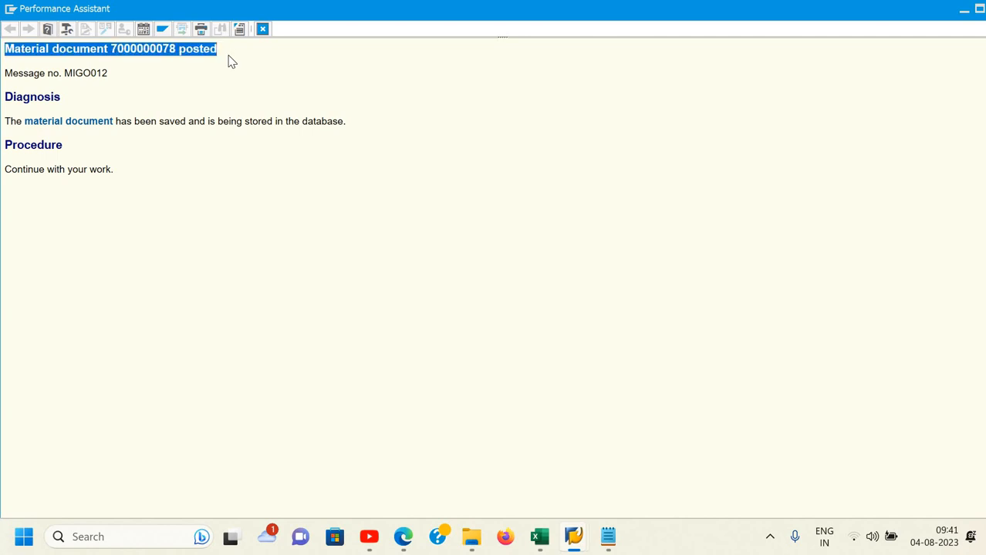
{"action": "key", "text": "alt+Tab"}
{"action": "key", "text": "alt+Tab"}
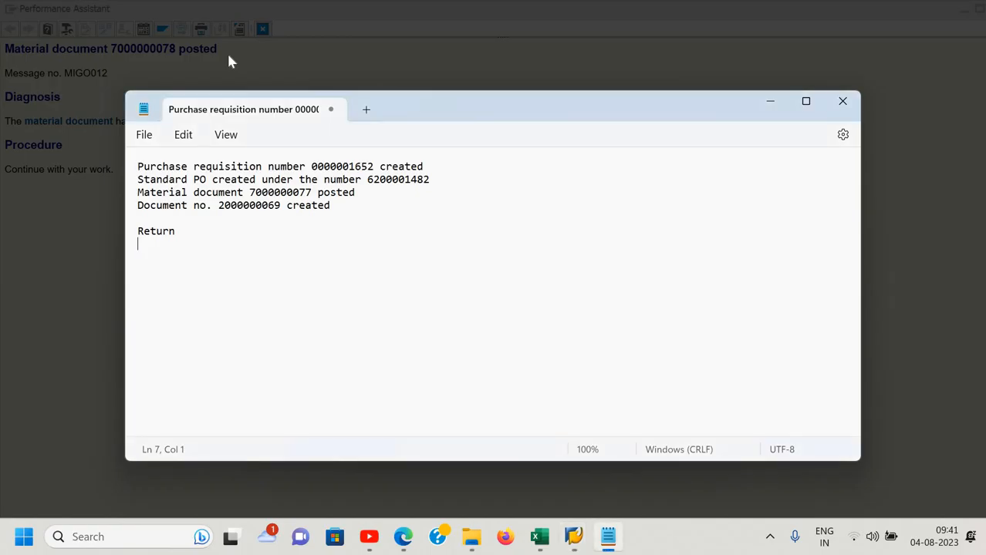
{"action": "key", "text": "ctrl+v"}
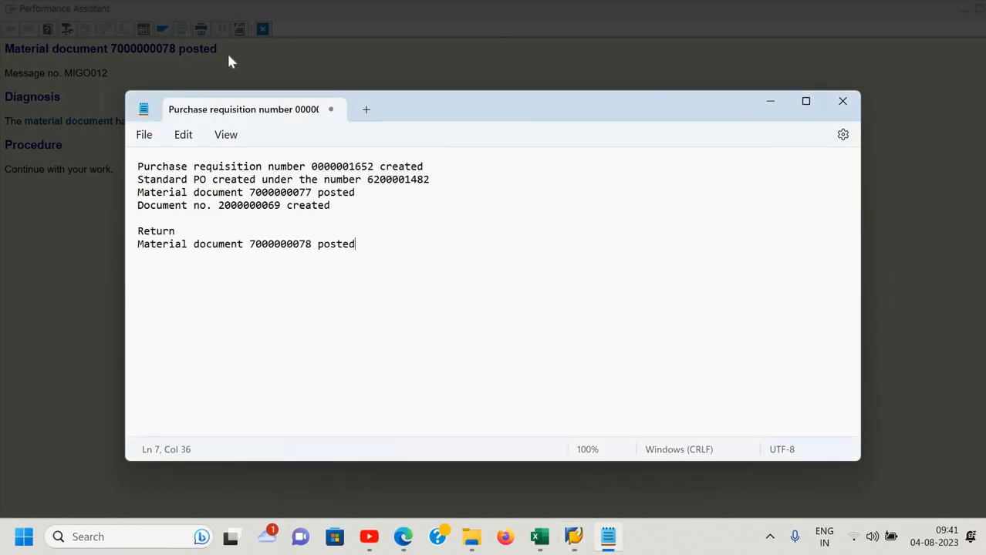
{"action": "type", "text": "(migo/ MM"}
{"action": "key", "text": "alt+Tab"}
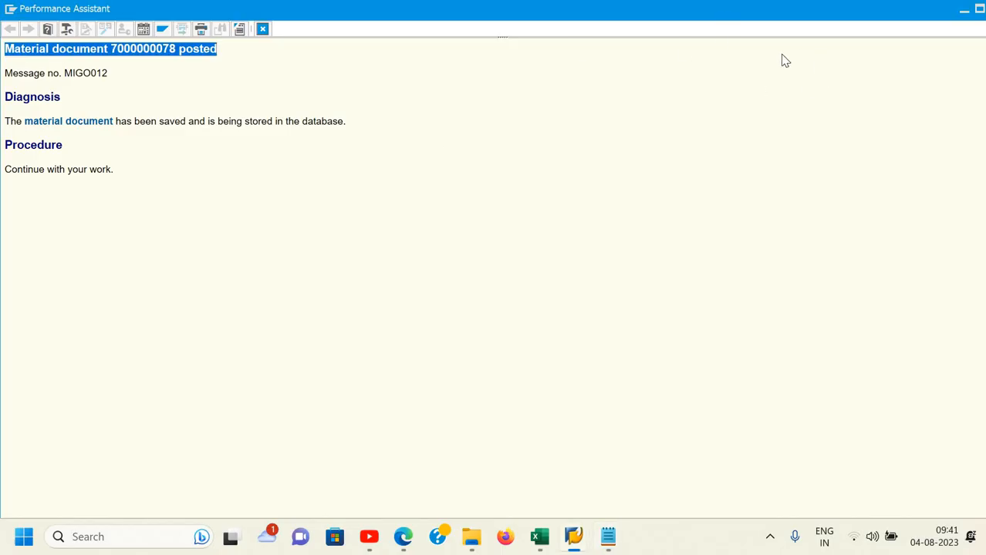
{"action": "key", "text": "super+Down"}
{"action": "left_click", "coordinate": [760, 61]}
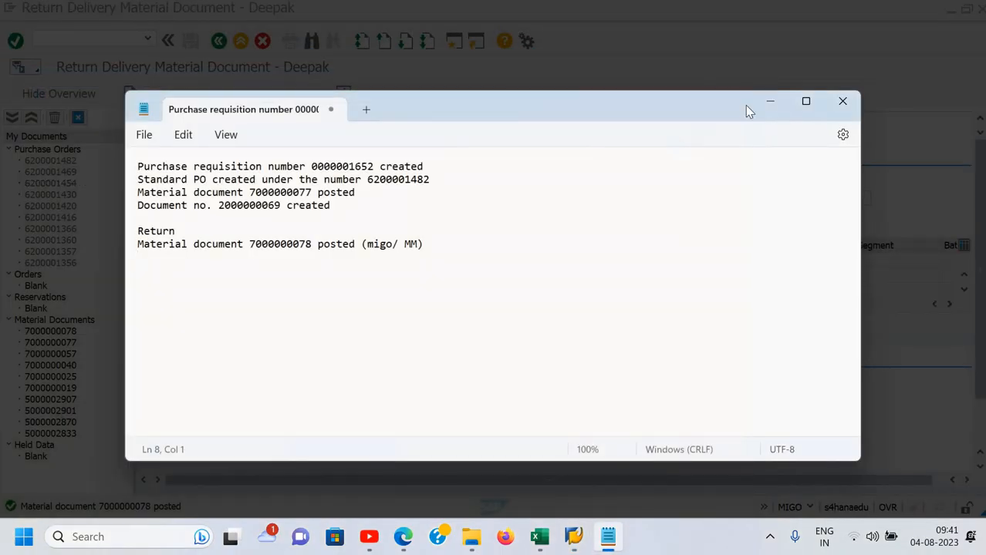
Return to SAP, leave MIGO and display the sample books purchase order with its history in ME23N
{"action": "left_click", "coordinate": [364, 89]}
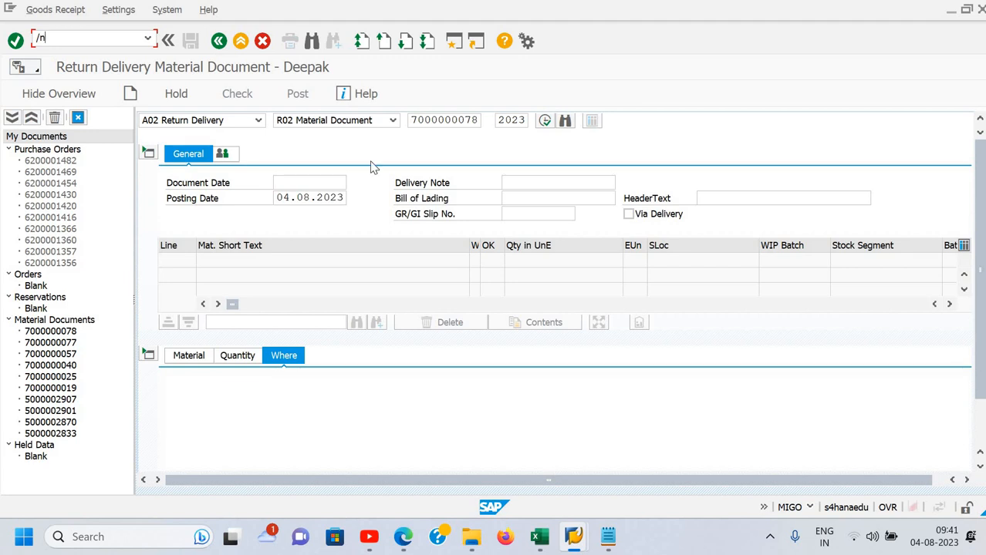
{"action": "key", "text": "Return"}
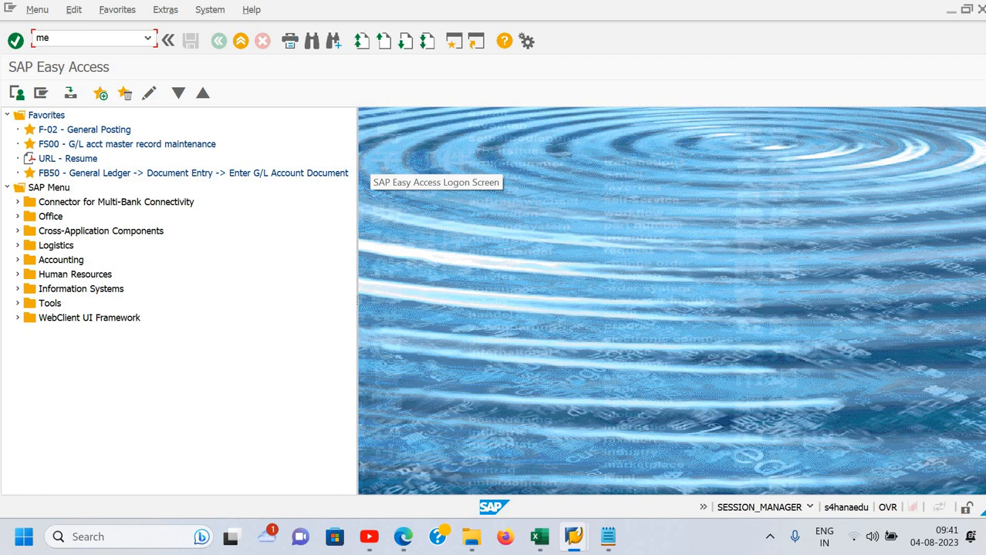
{"action": "type", "text": "me23n"}
{"action": "key", "text": "Return"}
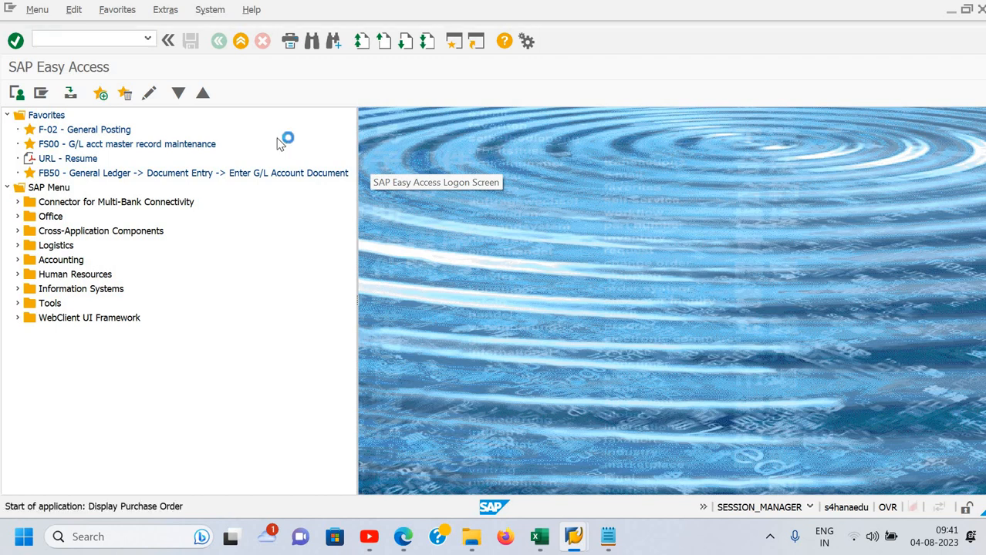
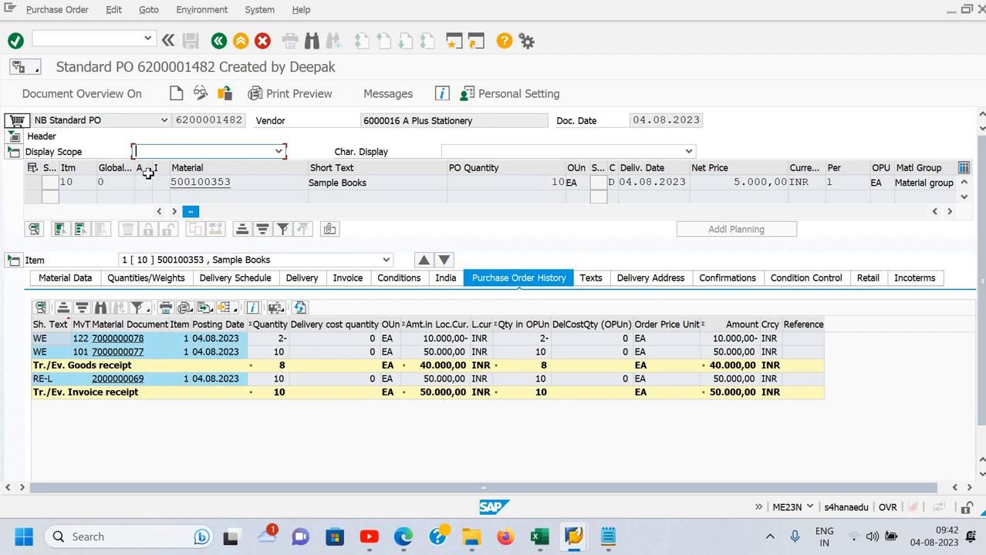
Leave the purchase order display and open the incoming invoice entry with MIRO
{"action": "left_click", "coordinate": [103, 44]}
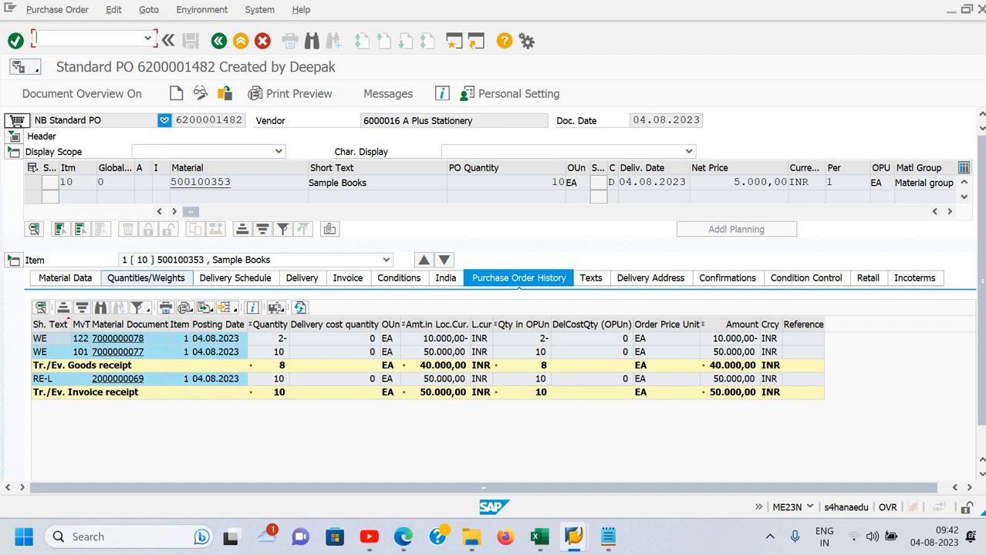
{"action": "key", "text": "F3"}
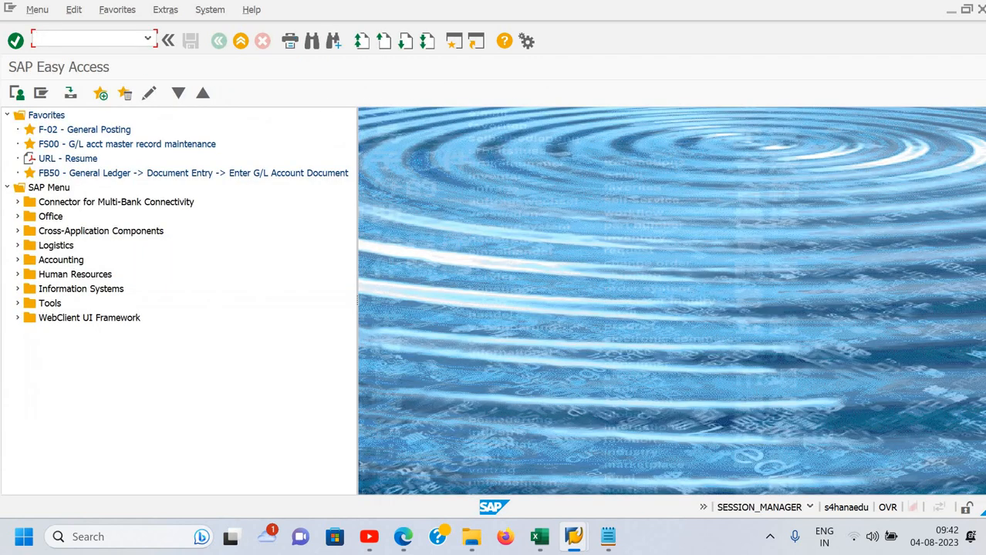
{"action": "type", "text": "miro"}
{"action": "key", "text": "Return"}
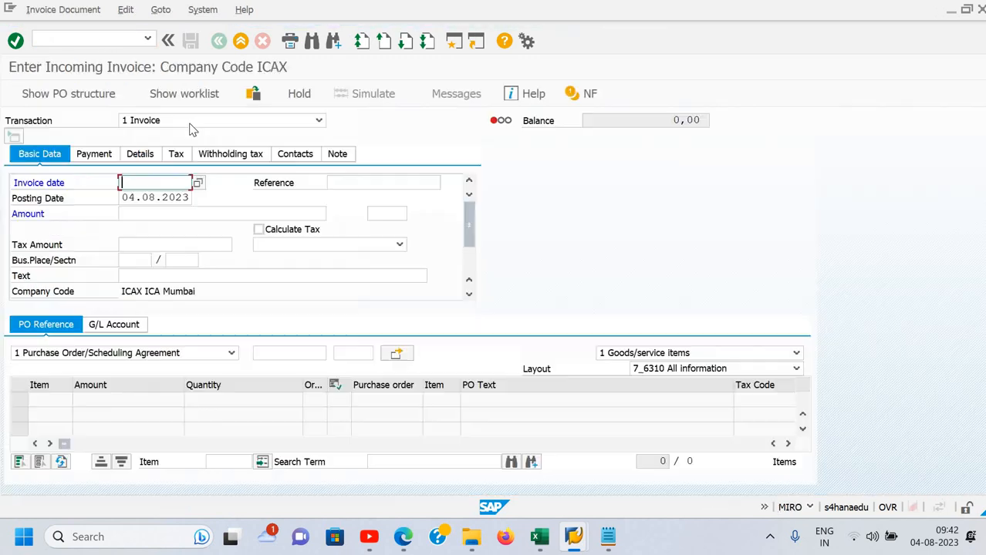
Set the invoice entry's transaction type to Credit Memo and enter 04.08.2023 as the document date
{"action": "left_click", "coordinate": [319, 120]}
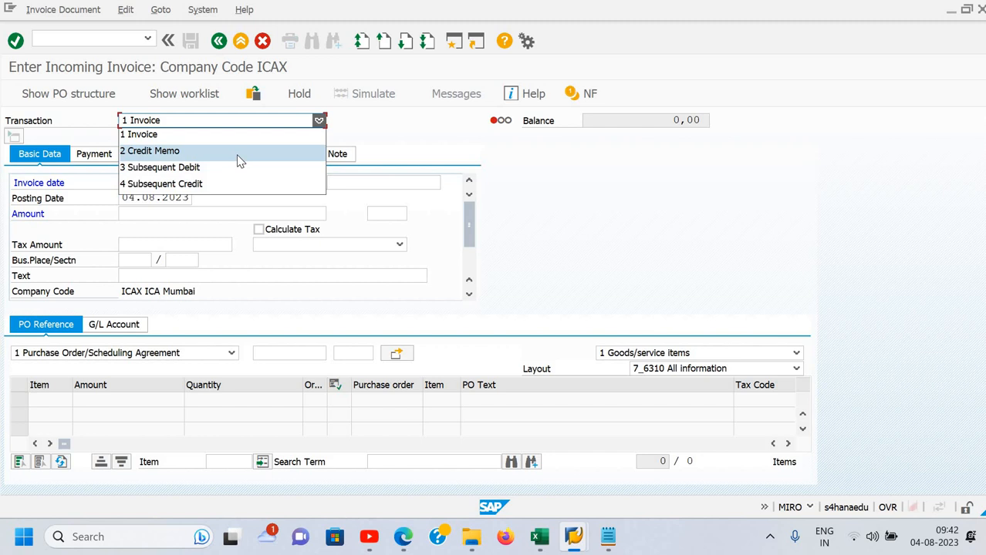
{"action": "left_click", "coordinate": [239, 158]}
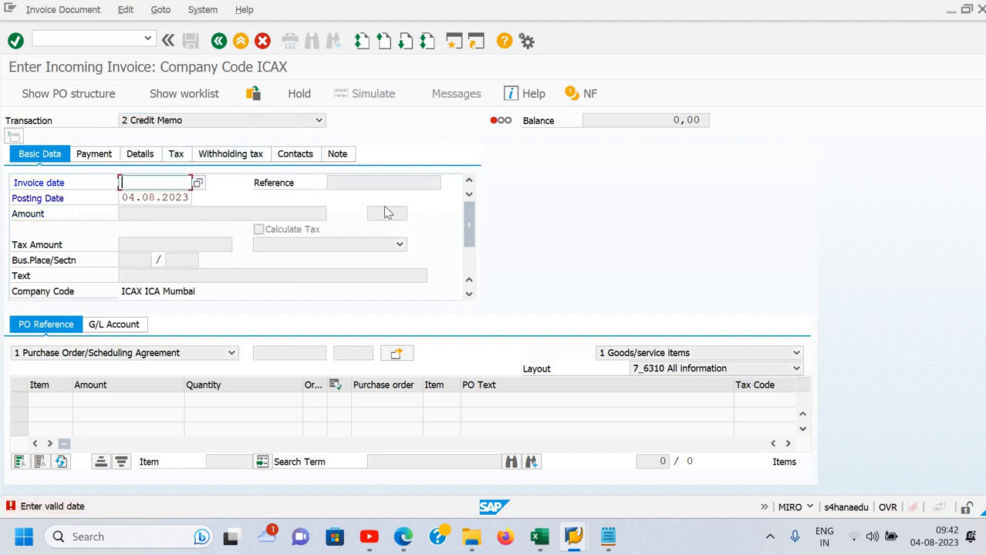
{"action": "type", "text": "04."}
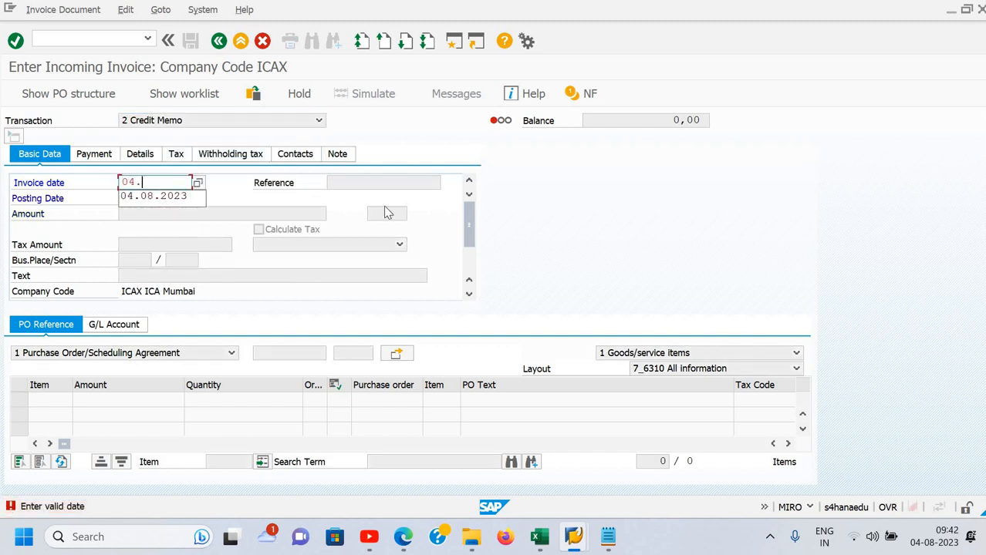
{"action": "type", "text": "08.2023"}
{"action": "key", "text": "Tab"}
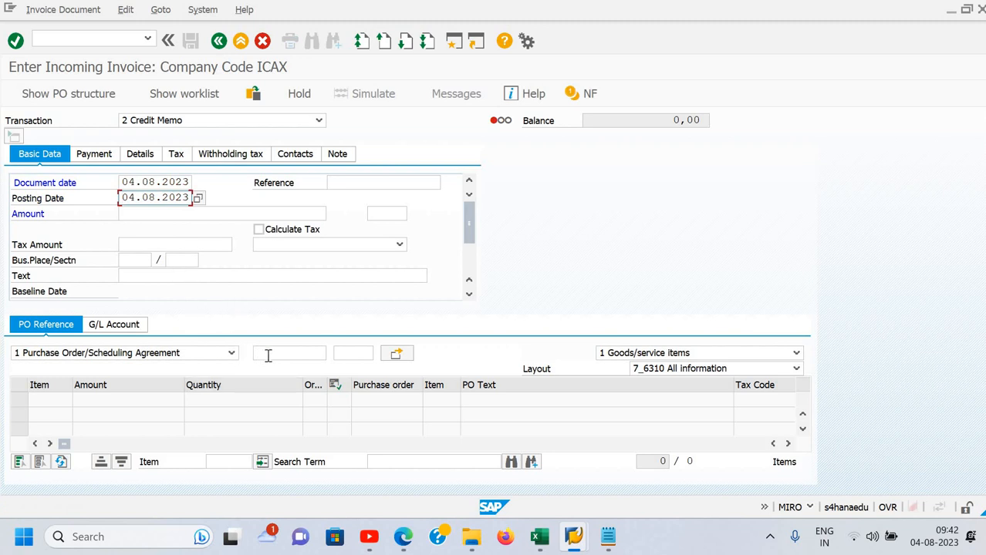
Copy the standard PO number from the Notepad notes and enter it as the credit memo's purchase order reference in SAP
{"action": "left_click", "coordinate": [312, 353]}
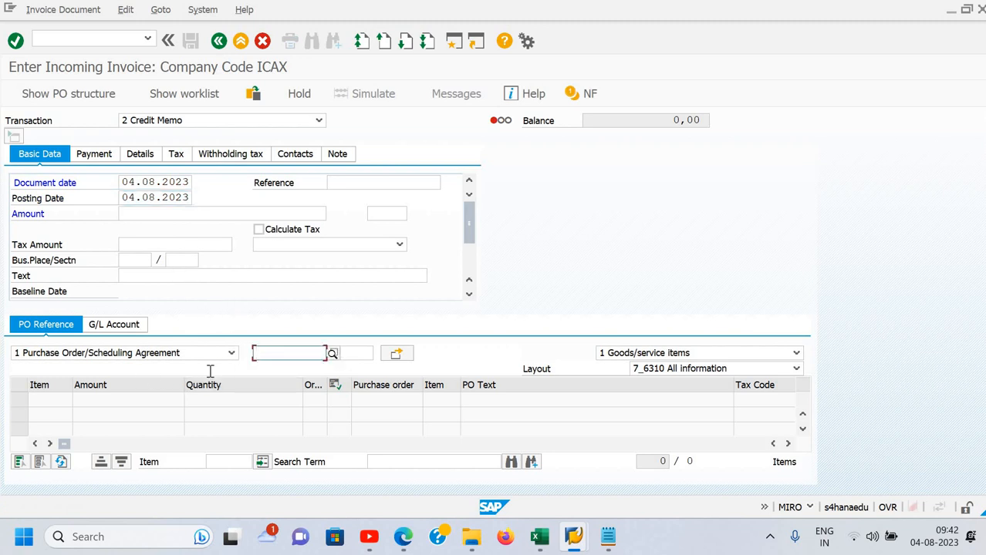
{"action": "key", "text": "alt+Tab"}
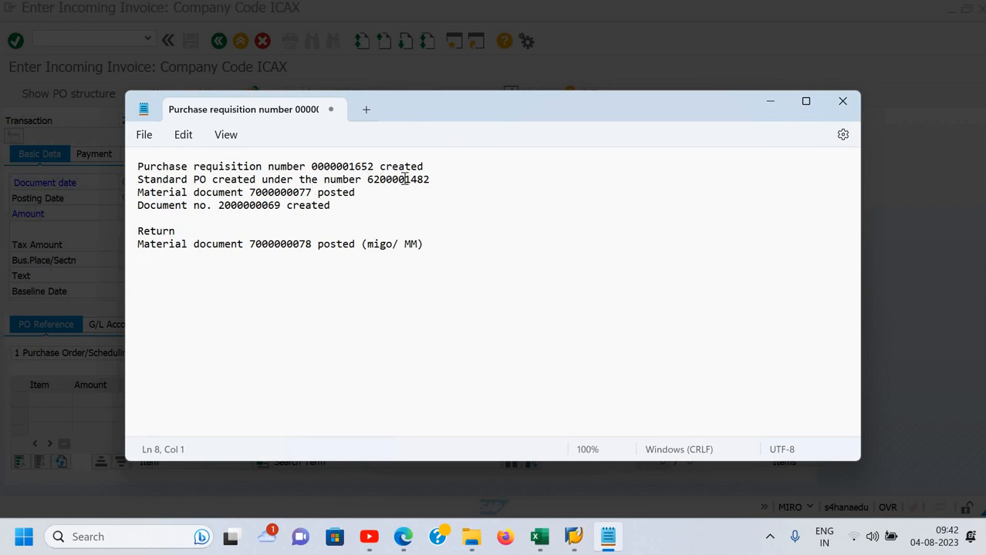
{"action": "double_click", "coordinate": [432, 179]}
{"action": "key", "text": "ctrl+c"}
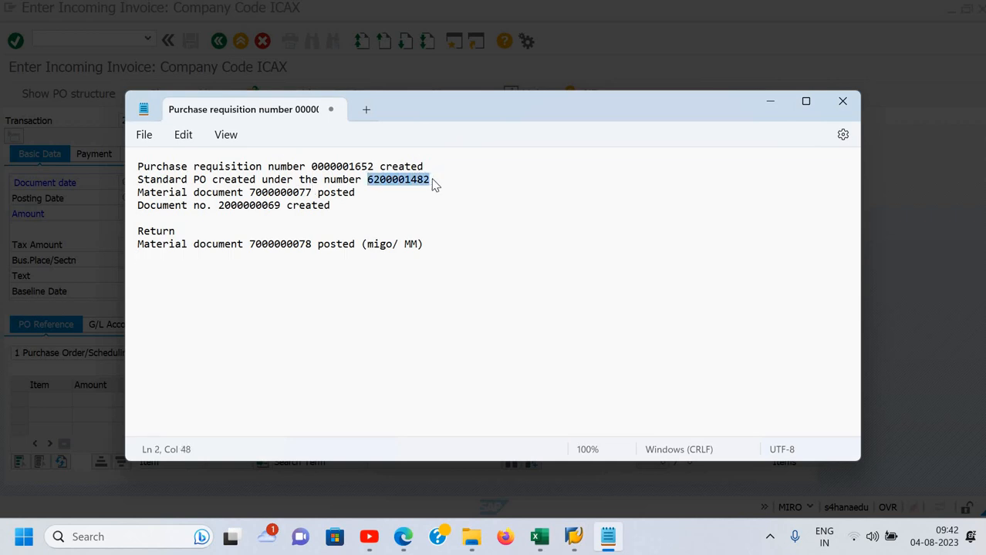
{"action": "key", "text": "alt+Tab"}
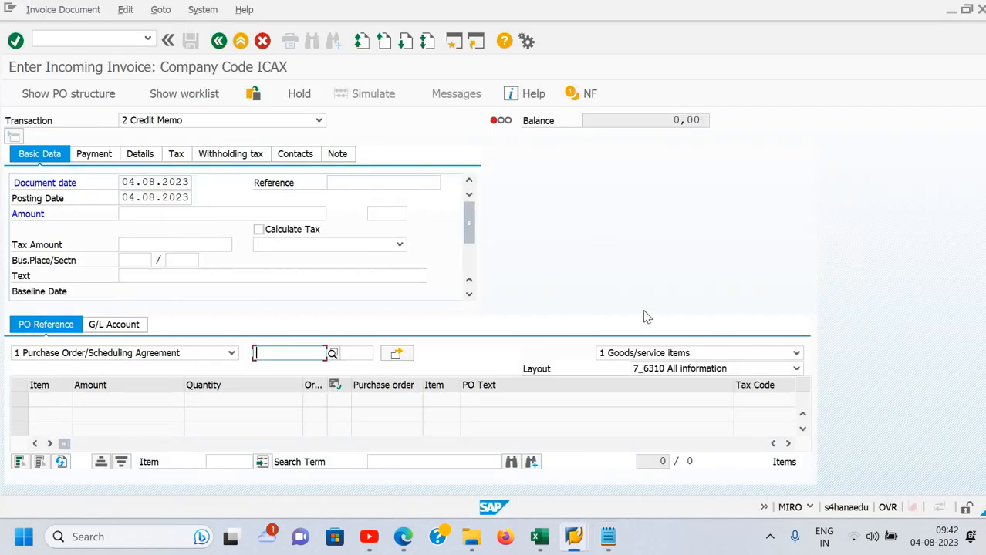
{"action": "key", "text": "ctrl+v"}
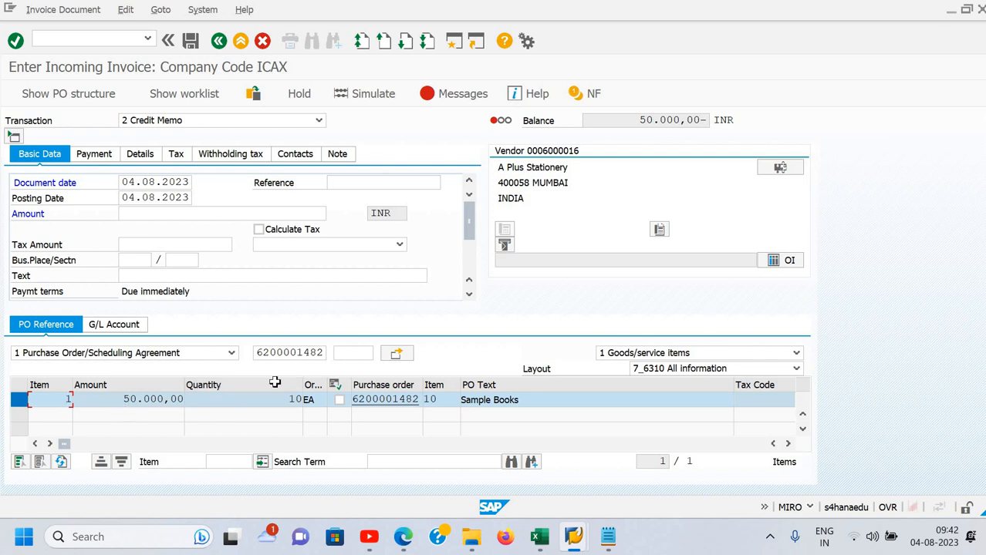
Set the quantity of the Sample Books item to 2
{"action": "left_click", "coordinate": [292, 399]}
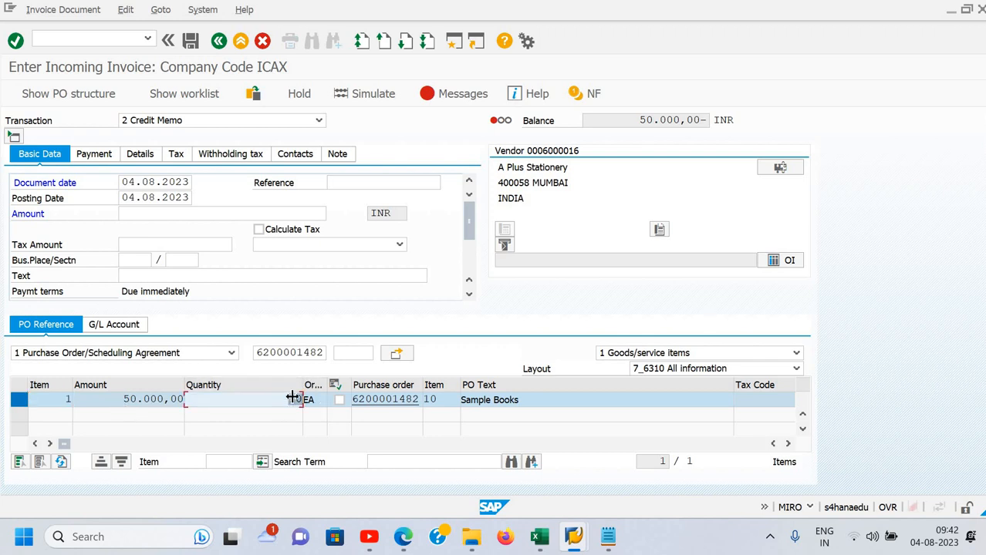
{"action": "key", "text": "BackSpace"}
{"action": "key", "text": "BackSpace"}
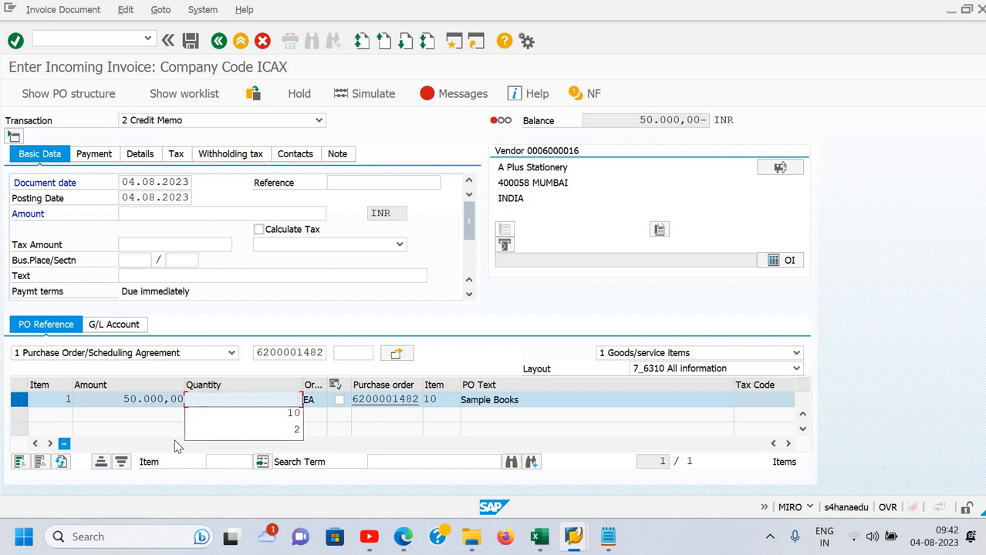
{"action": "type", "text": "2"}
{"action": "key", "text": "Return"}
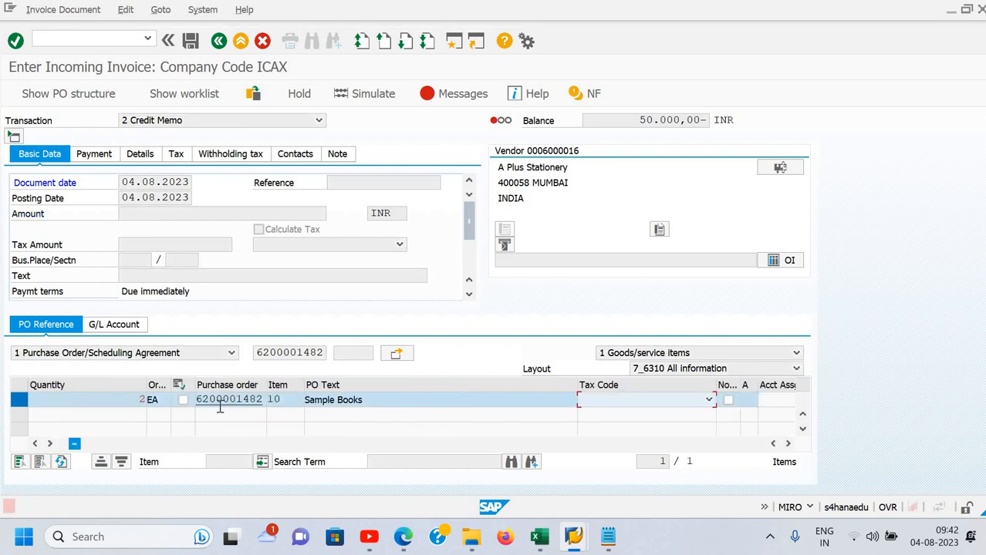
Replace the amount of the Sample Books item with 10000
{"action": "left_click", "coordinate": [36, 444]}
{"action": "left_click_drag", "start_coordinate": [121, 396], "coordinate": [235, 398]}
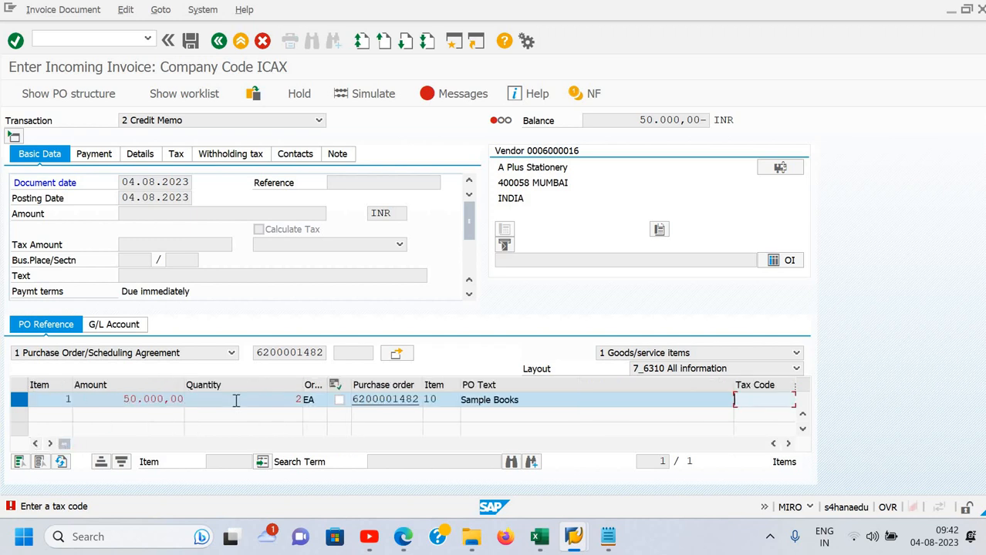
{"action": "key", "text": "ctrl+c"}
{"action": "key", "text": "BackSpace"}
{"action": "key", "text": "BackSpace"}
{"action": "key", "text": "BackSpace"}
{"action": "key", "text": "BackSpace"}
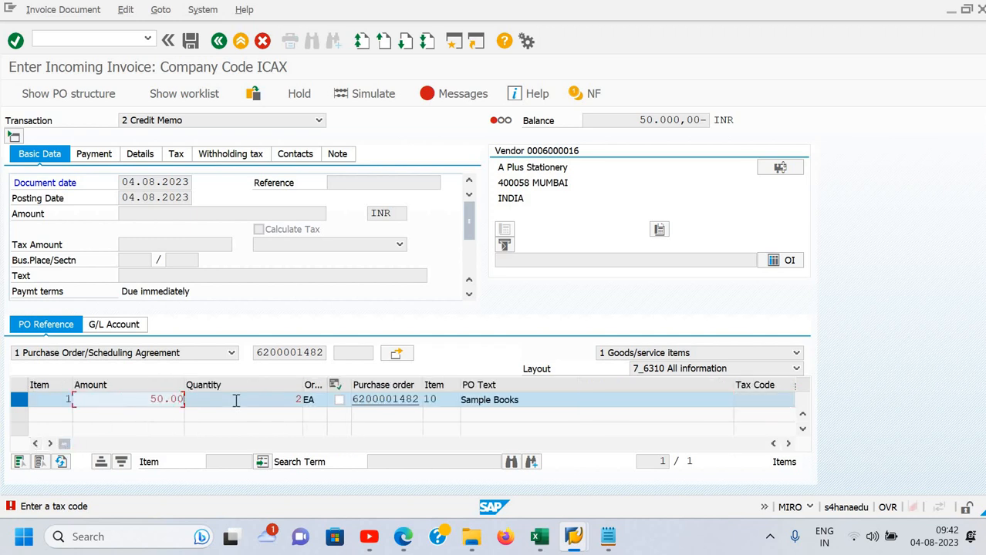
{"action": "key", "text": "BackSpace"}
{"action": "key", "text": "BackSpace"}
{"action": "type", "text": "10000"}
{"action": "key", "text": "Return"}
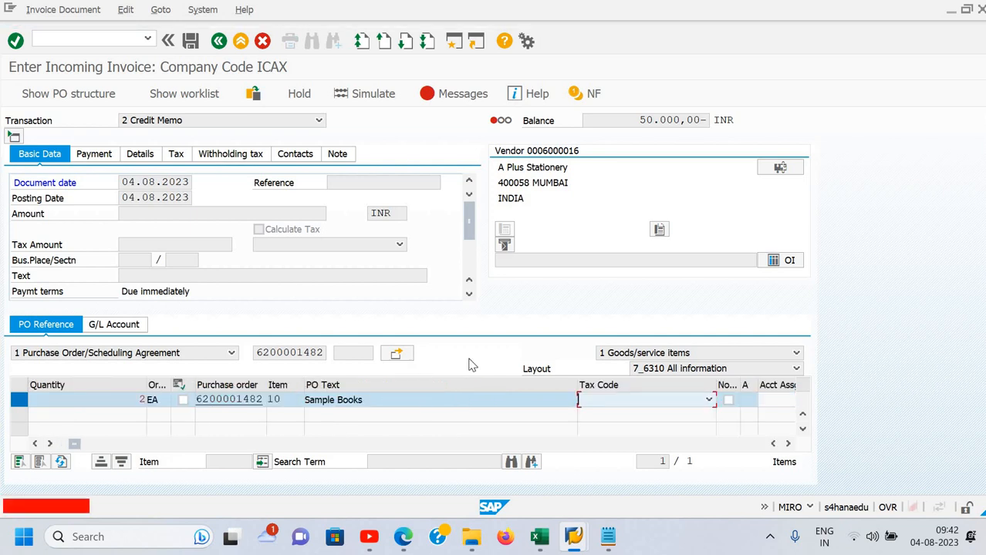
Assign tax code G4 (Input-SGST 9.00% + CGST 9.00% Credit) to the Sample Books item and mark the item for booking
{"action": "left_click", "coordinate": [709, 400]}
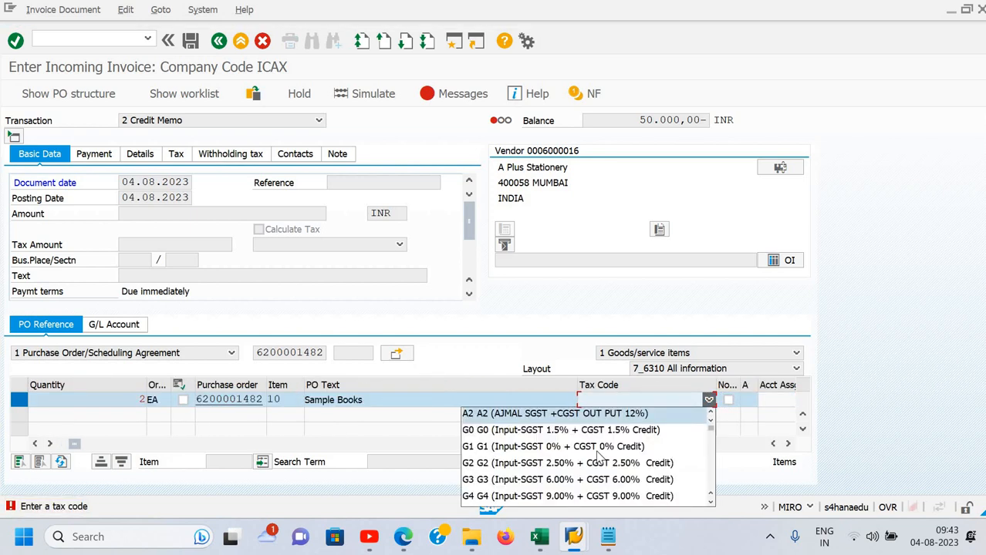
{"action": "left_click", "coordinate": [592, 497]}
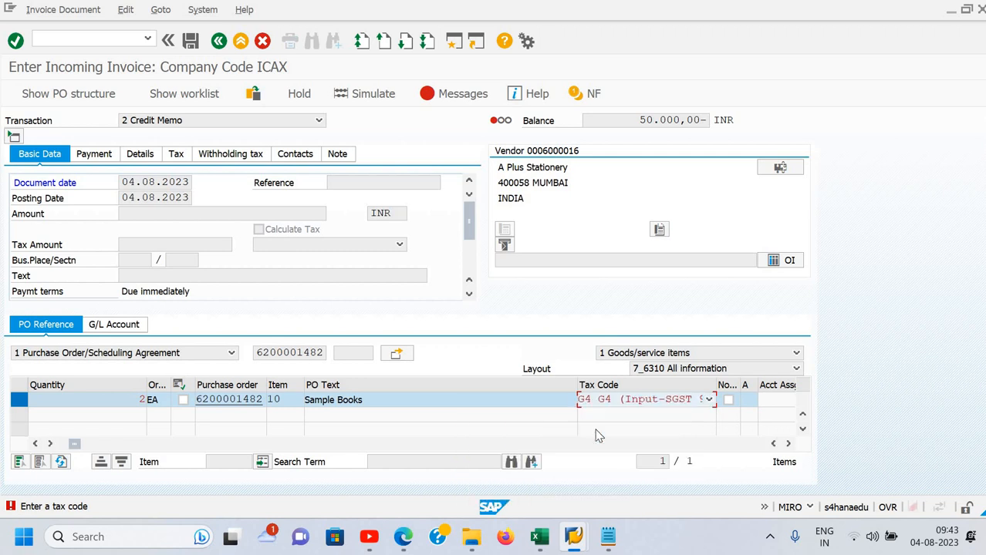
{"action": "key", "text": "Return"}
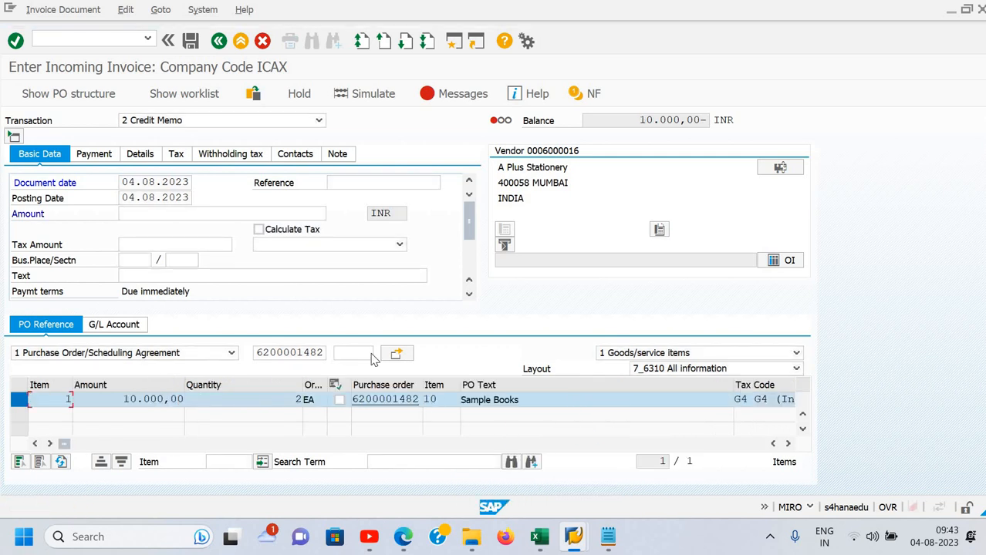
{"action": "left_click", "coordinate": [340, 400]}
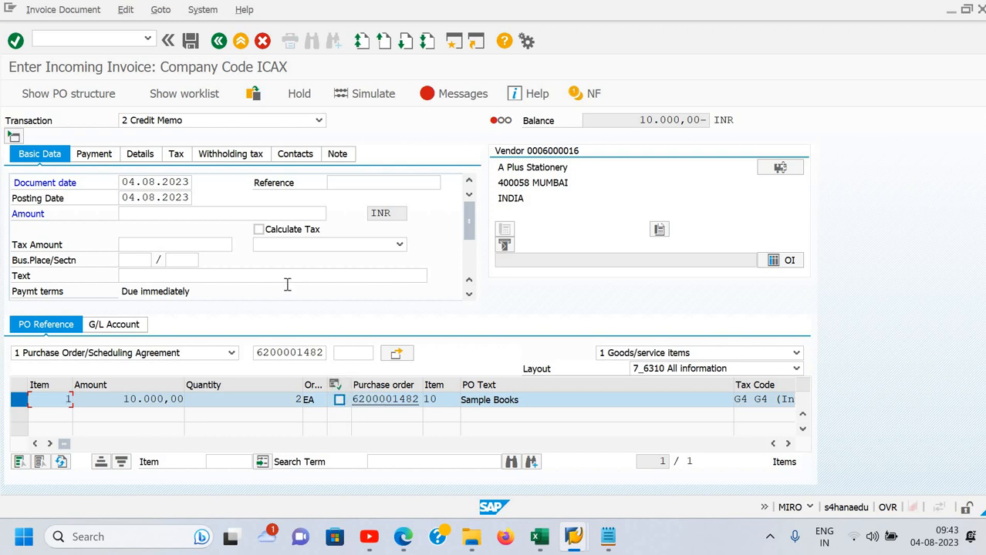
Turn on Calculate Tax in the basic data and choose G4 (Input-SGST 9.00% + CGST 9.00% Credit) as the header tax code
{"action": "left_click", "coordinate": [259, 233]}
{"action": "left_click", "coordinate": [258, 230]}
{"action": "key", "text": "Return"}
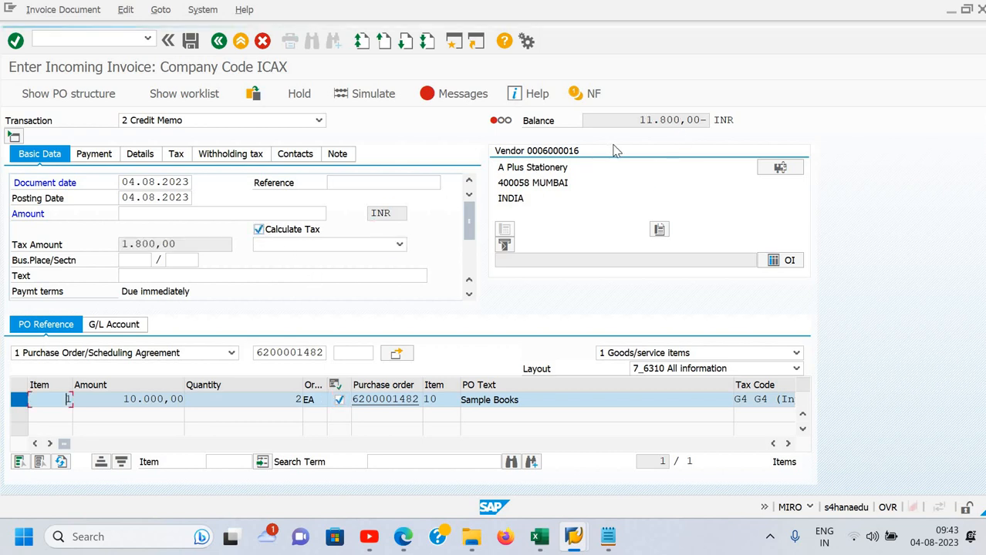
{"action": "left_click", "coordinate": [400, 245]}
{"action": "key", "text": "Down"}
{"action": "key", "text": "Down"}
{"action": "key", "text": "Down"}
{"action": "key", "text": "Down"}
{"action": "key", "text": "Down"}
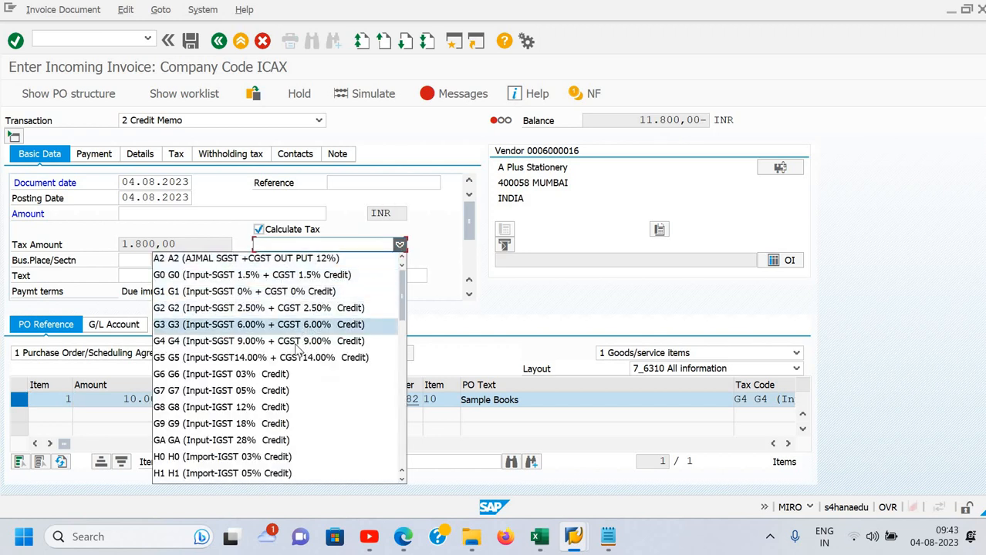
{"action": "key", "text": "Return"}
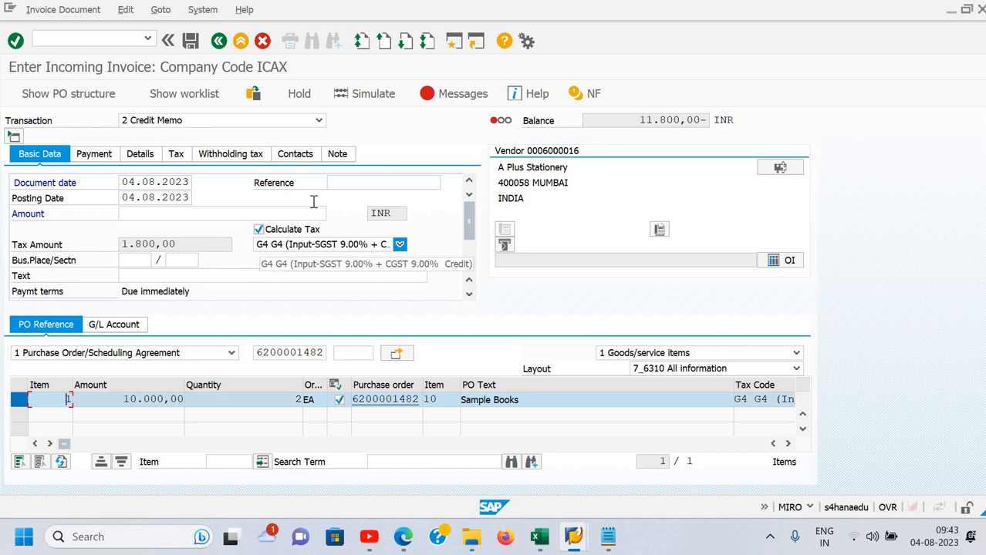
Enter 11800 as the credit memo's total amount in the basic data and check the balance status
{"action": "left_click", "coordinate": [636, 119]}
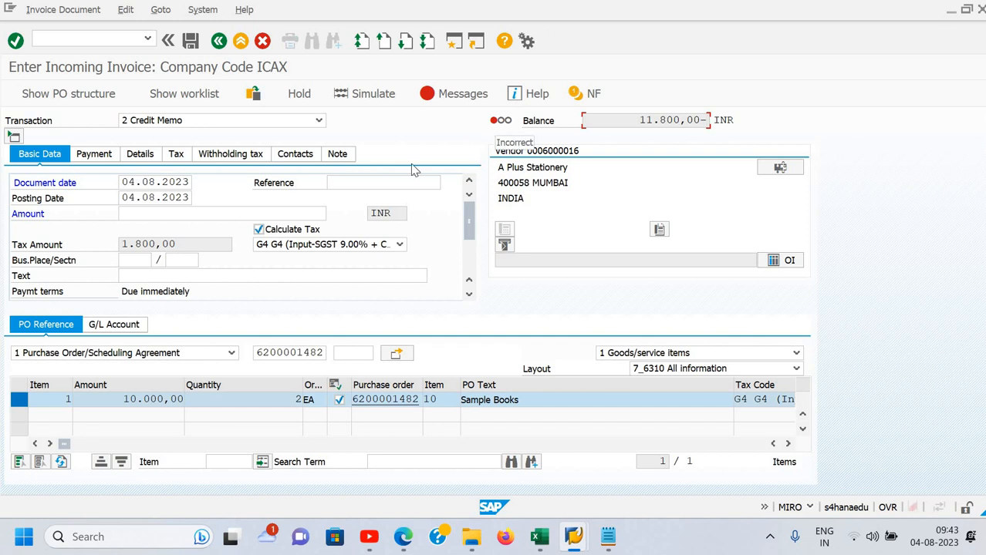
{"action": "left_click", "coordinate": [166, 213]}
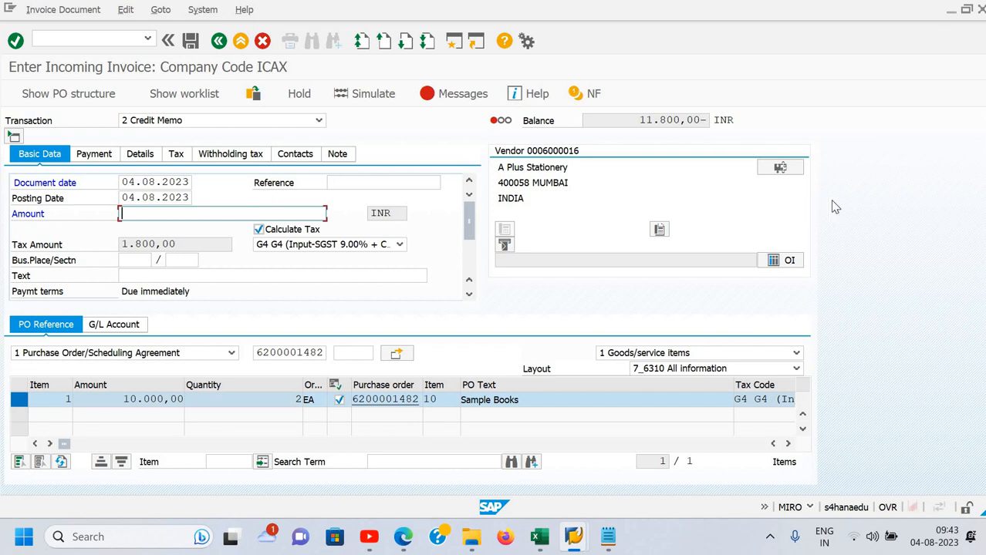
{"action": "type", "text": "11800"}
{"action": "key", "text": "Return"}
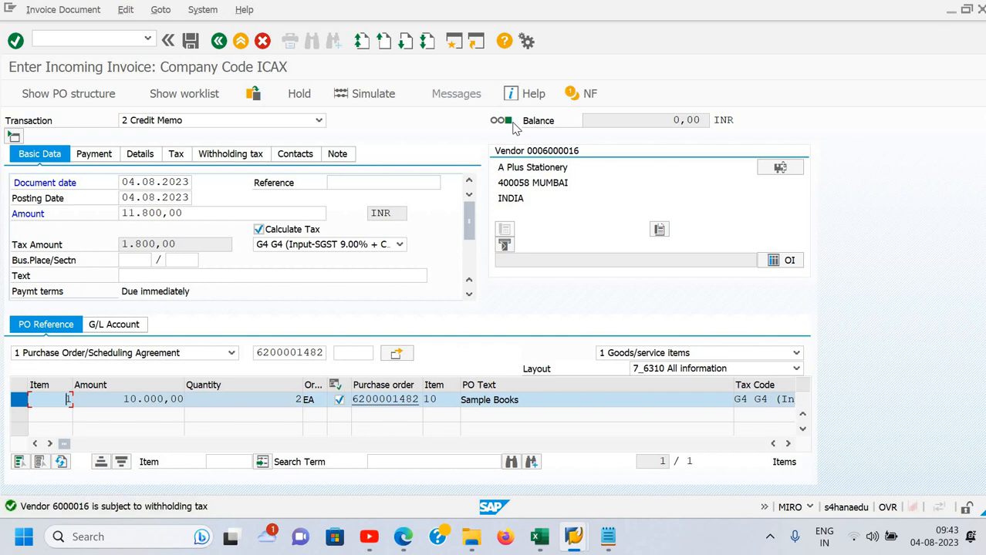
{"action": "mouse_move", "coordinate": [515, 128]}
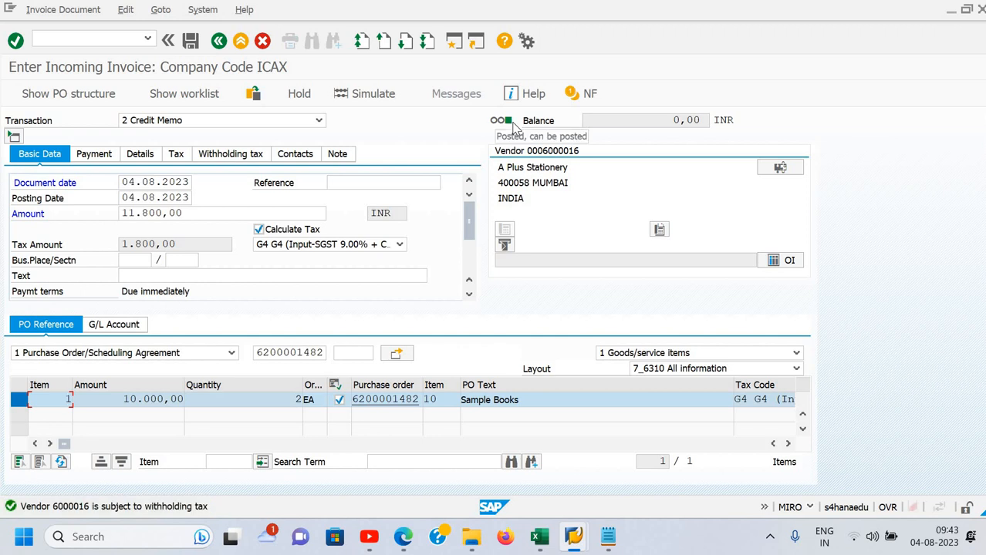
Clear the withholding tax codes from both Sec 194J rows of the credit memo
{"action": "left_click", "coordinate": [376, 96]}
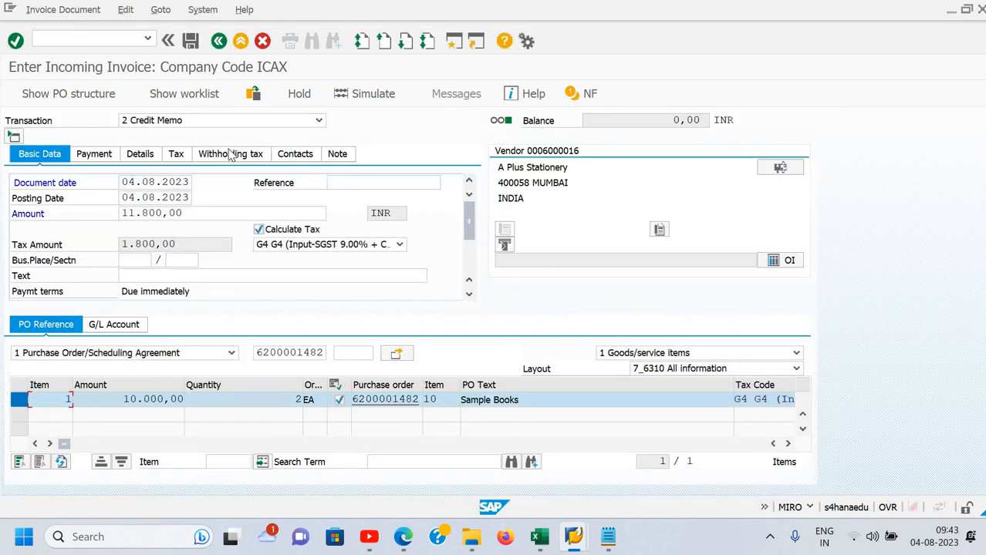
{"action": "left_click", "coordinate": [230, 154]}
{"action": "left_click", "coordinate": [137, 213]}
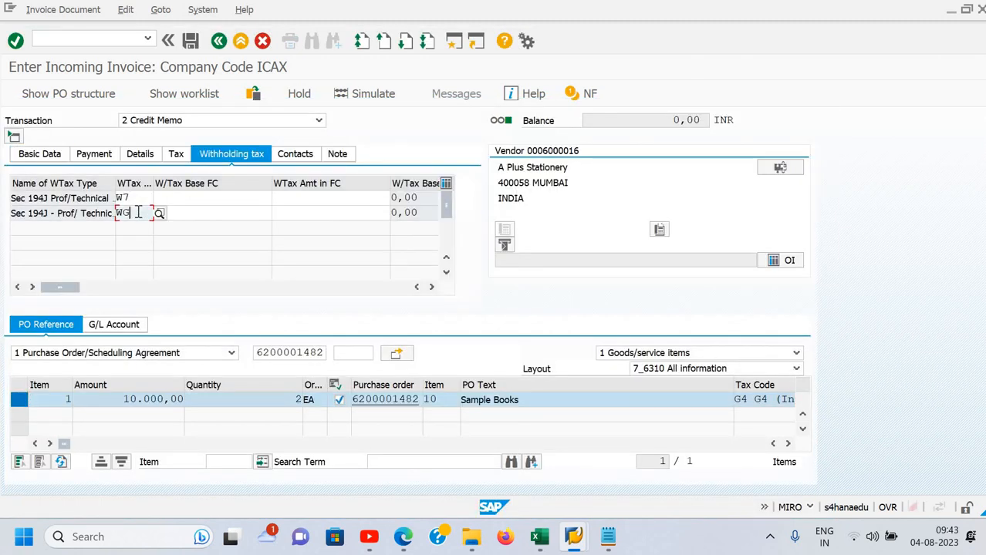
{"action": "key", "text": "BackSpace"}
{"action": "key", "text": "BackSpace"}
{"action": "left_click", "coordinate": [137, 198]}
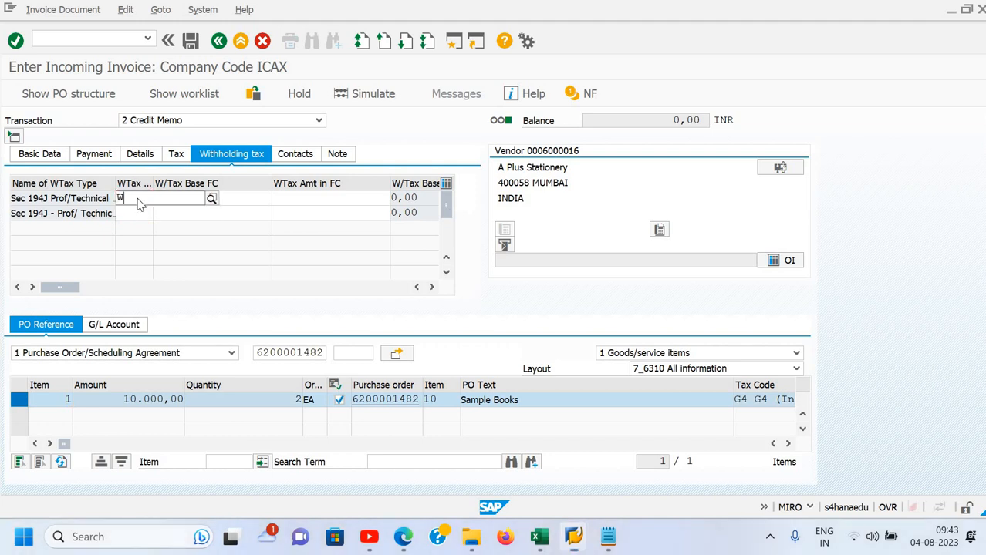
{"action": "key", "text": "BackSpace"}
{"action": "key", "text": "BackSpace"}
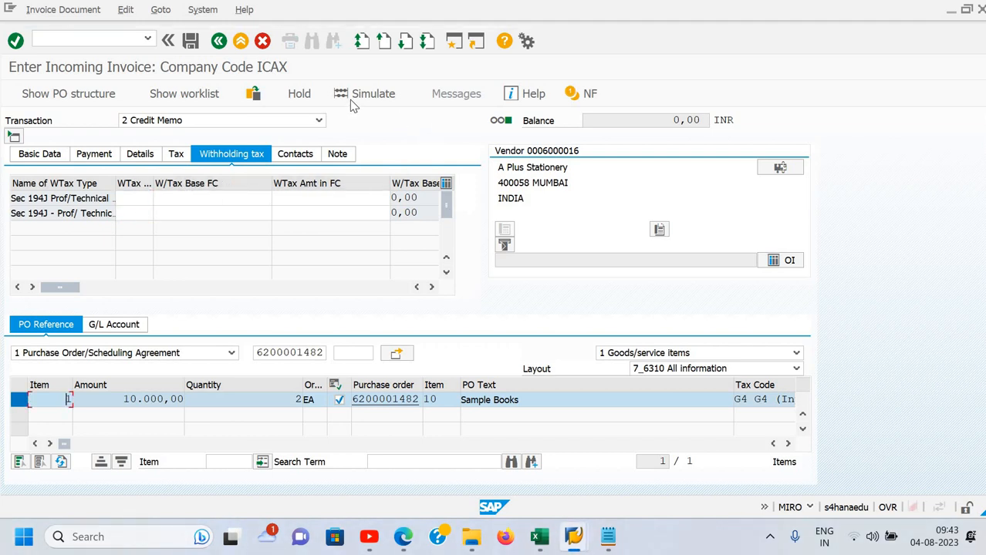
Simulate the credit memo to review its account postings, and post it
{"action": "left_click", "coordinate": [353, 98]}
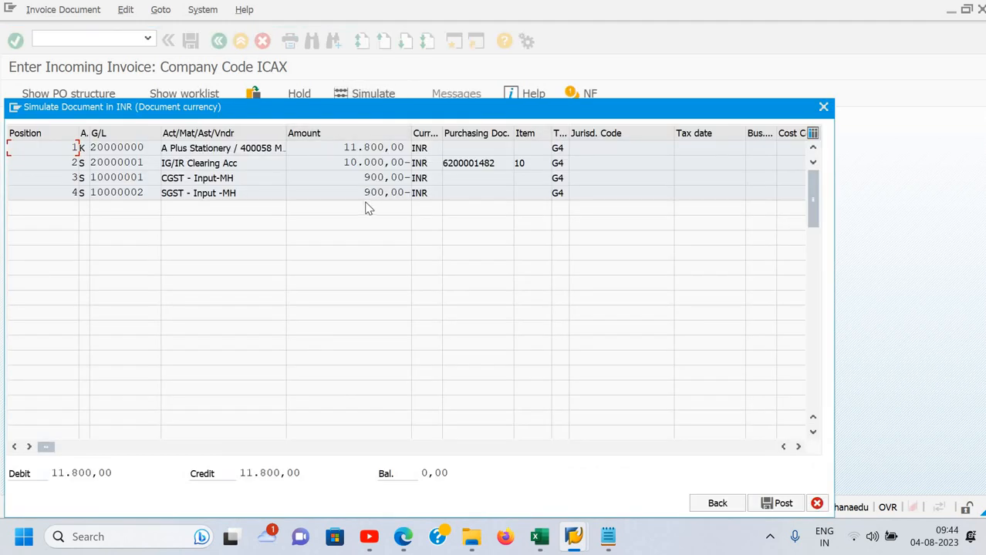
{"action": "left_click", "coordinate": [782, 506]}
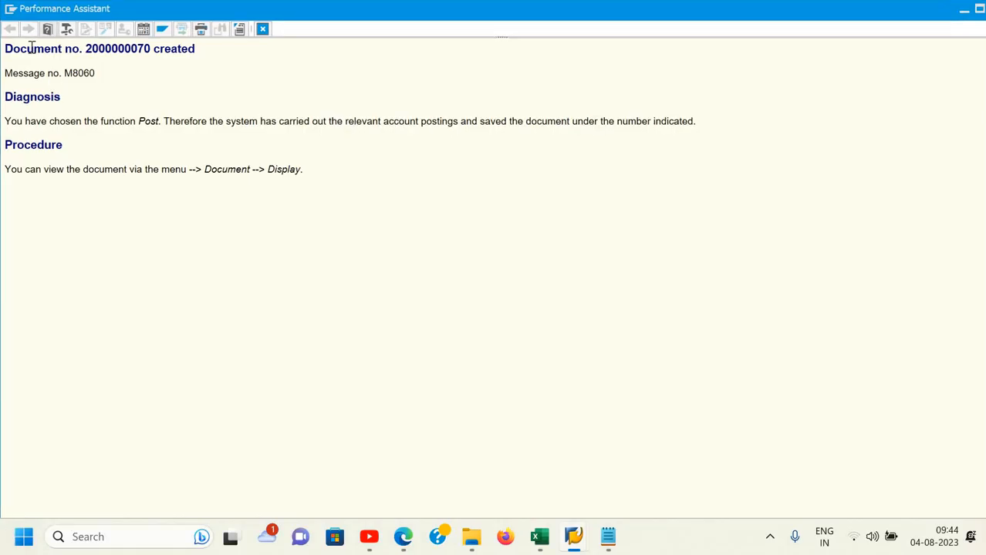
Copy the credit memo's document-created message and add it below the return material document in the Notepad notes
{"action": "triple_click", "coordinate": [205, 66]}
{"action": "key", "text": "ctrl+c"}
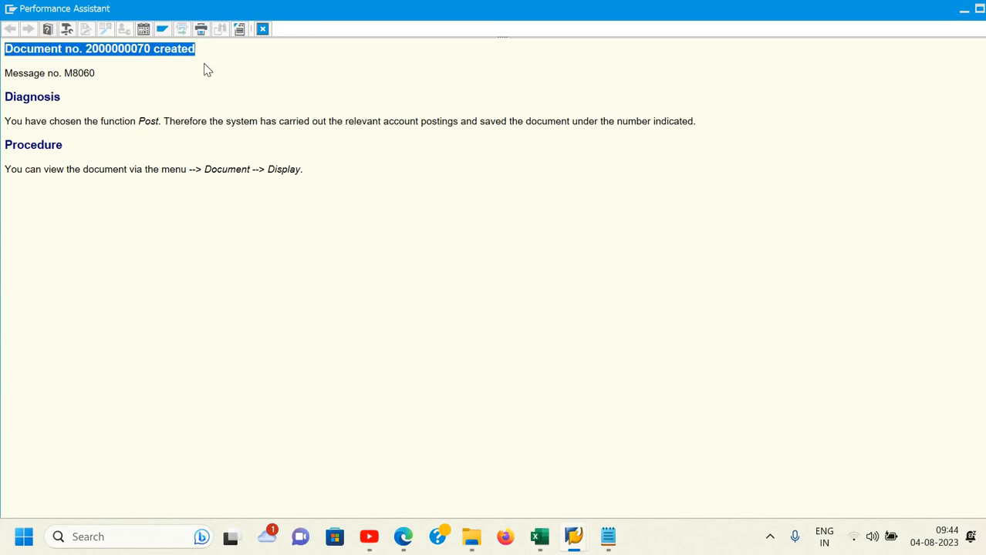
{"action": "key", "text": "Escape"}
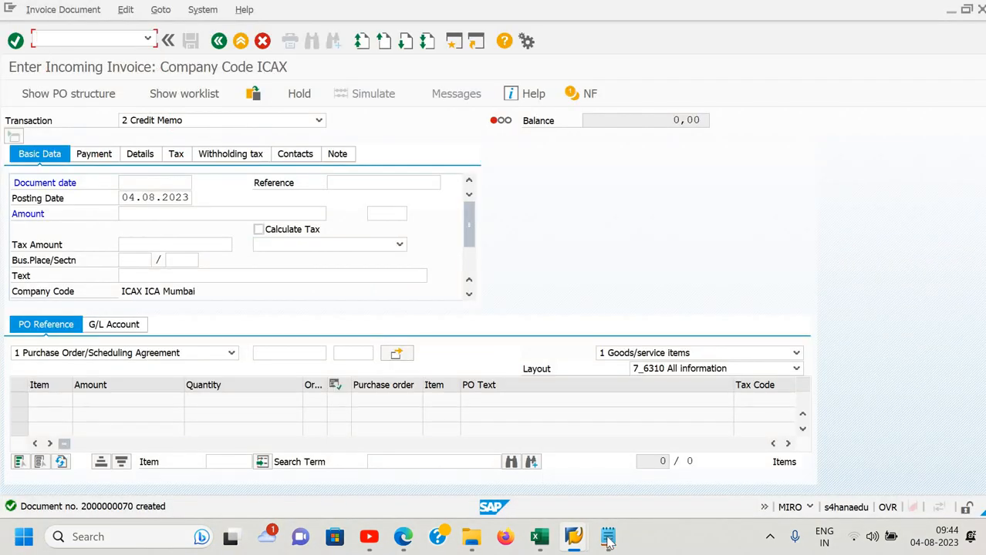
{"action": "left_click", "coordinate": [608, 542]}
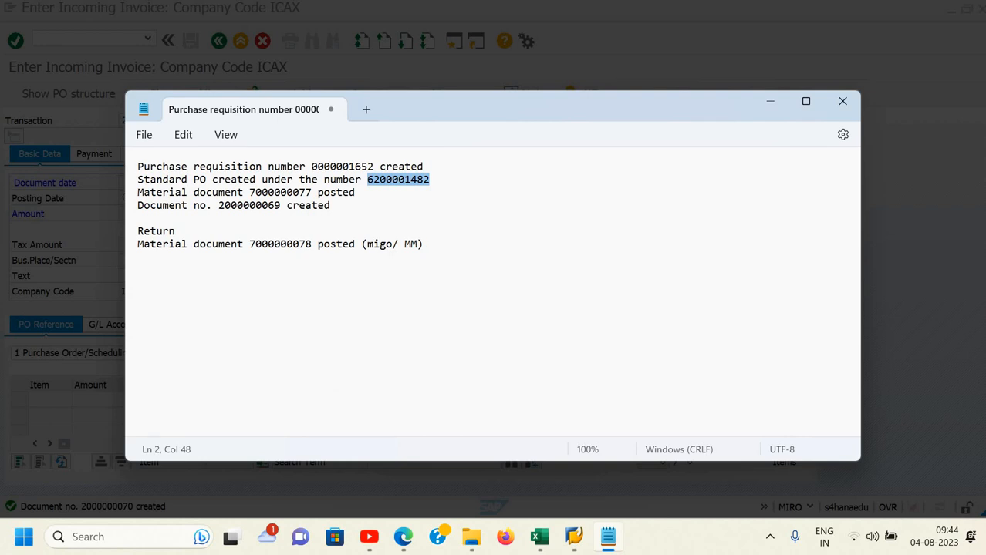
{"action": "key", "text": "ctrl+End"}
{"action": "key", "text": "Return"}
{"action": "key", "text": "ctrl+v"}
Switch back to SAP and open transaction ME23N to review the sample books purchase order's history
{"action": "left_click", "coordinate": [120, 120]}
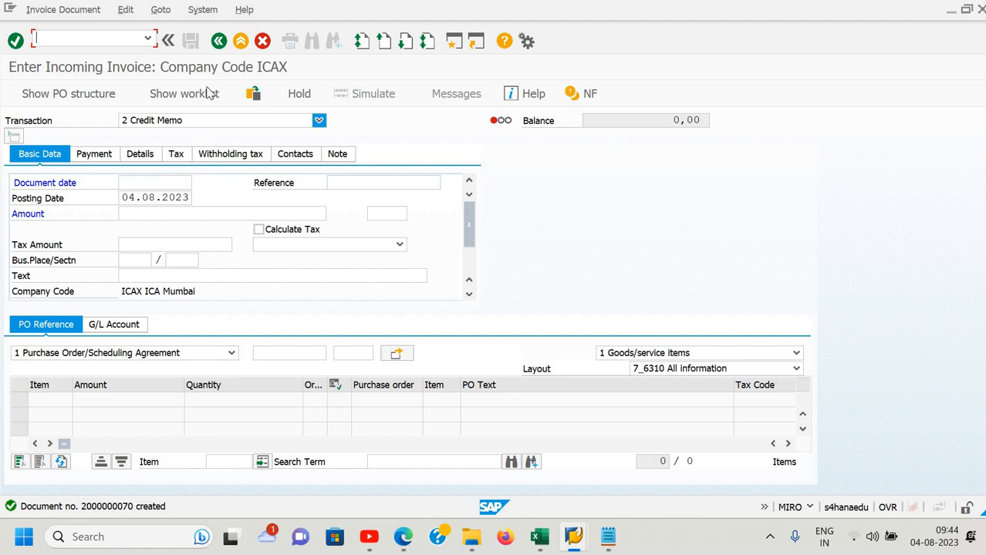
{"action": "left_click", "coordinate": [88, 35]}
{"action": "key", "text": "Return"}
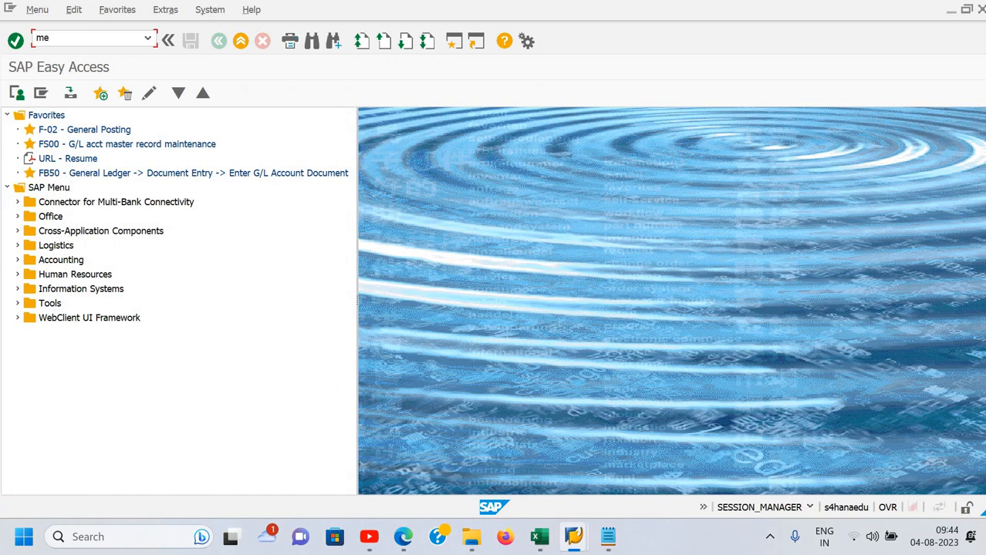
{"action": "type", "text": "me23n"}
{"action": "key", "text": "Return"}
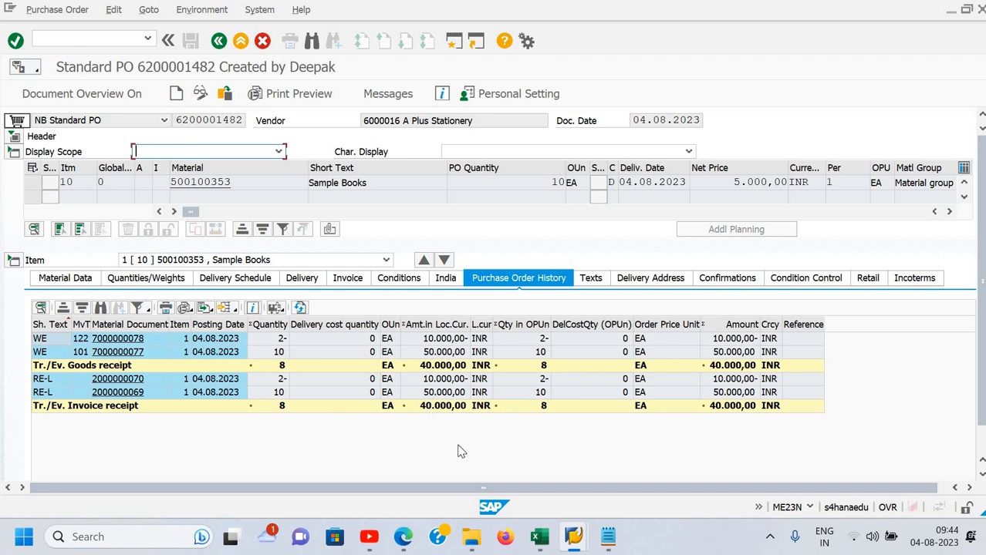
Leave the purchase order, open transaction F-53 for outgoing payments, and enter 04082023 as the document date
{"action": "left_click", "coordinate": [105, 39]}
{"action": "type", "text": "/n"}
{"action": "key", "text": "Return"}
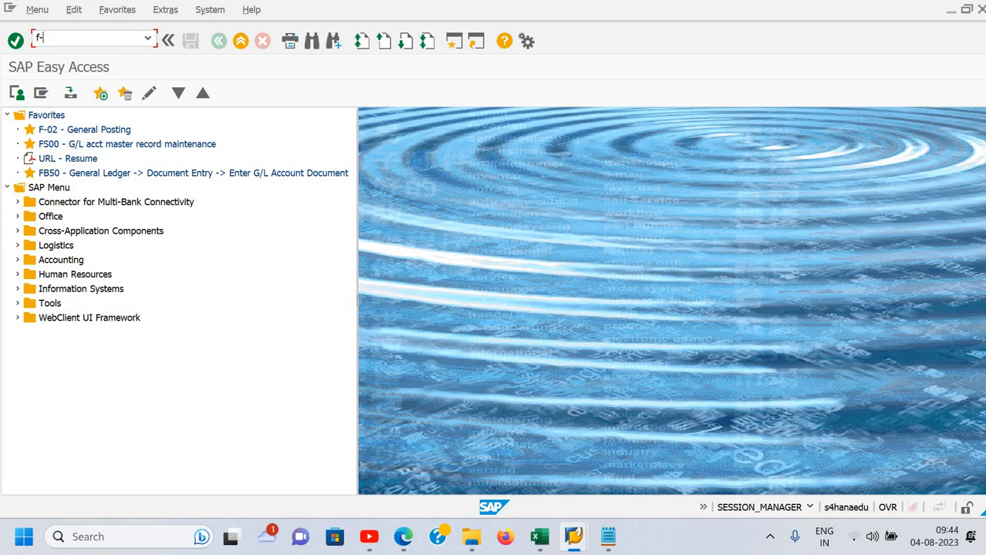
{"action": "type", "text": "f-53"}
{"action": "key", "text": "Return"}
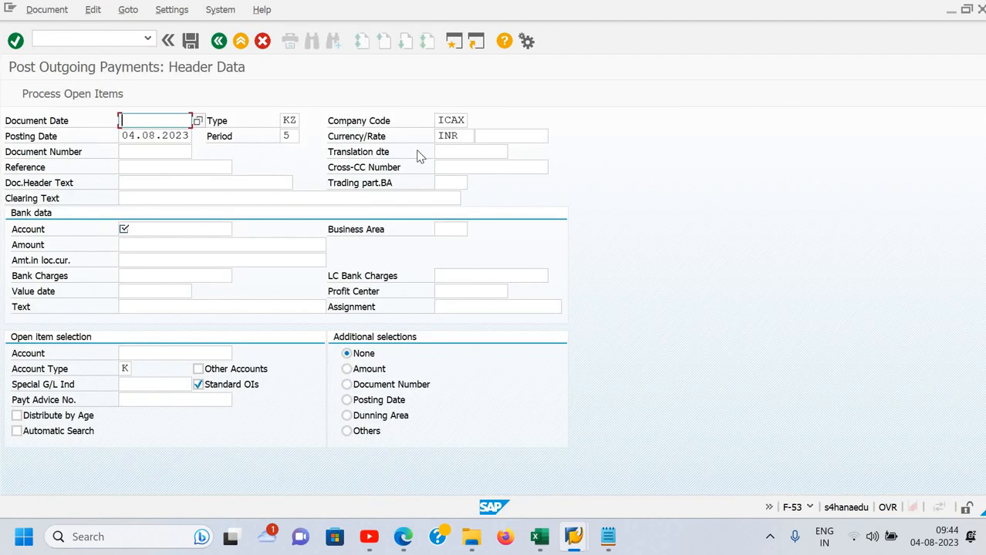
{"action": "type", "text": "0"}
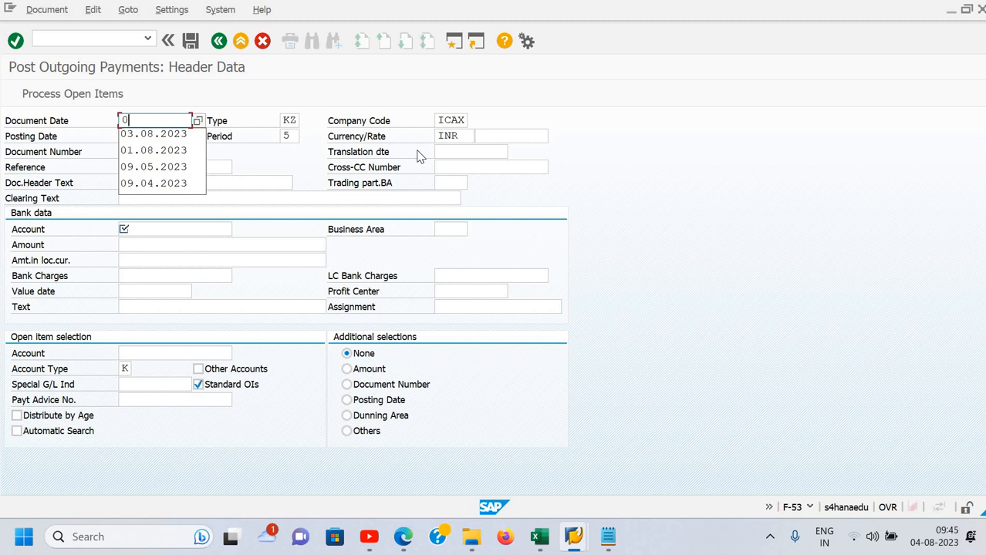
{"action": "type", "text": "40"}
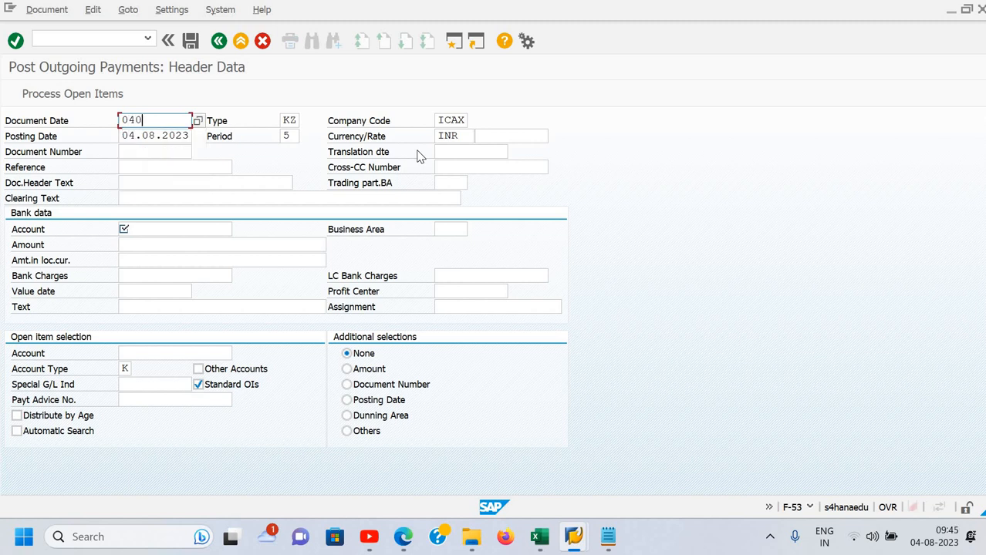
{"action": "type", "text": "82023"}
Set the outgoing payment's document header text to "Vendor Payment"
{"action": "key", "text": "Tab"}
{"action": "key", "text": "Tab"}
{"action": "key", "text": "Tab"}
{"action": "key", "text": "Tab"}
{"action": "key", "text": "Tab"}
{"action": "key", "text": "Tab"}
{"action": "key", "text": "Tab"}
{"action": "key", "text": "Tab"}
{"action": "key", "text": "Tab"}
{"action": "key", "text": "Tab"}
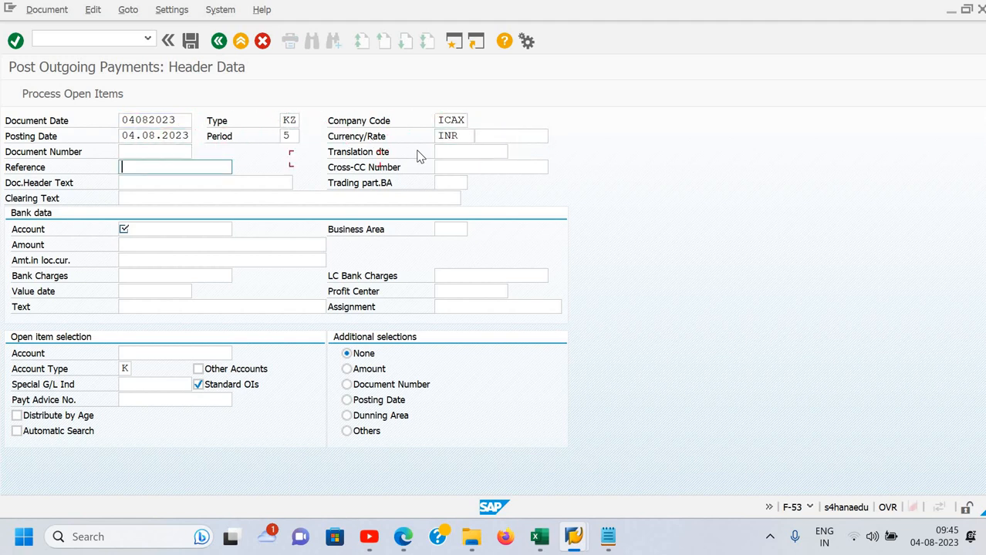
{"action": "type", "text": "ve"}
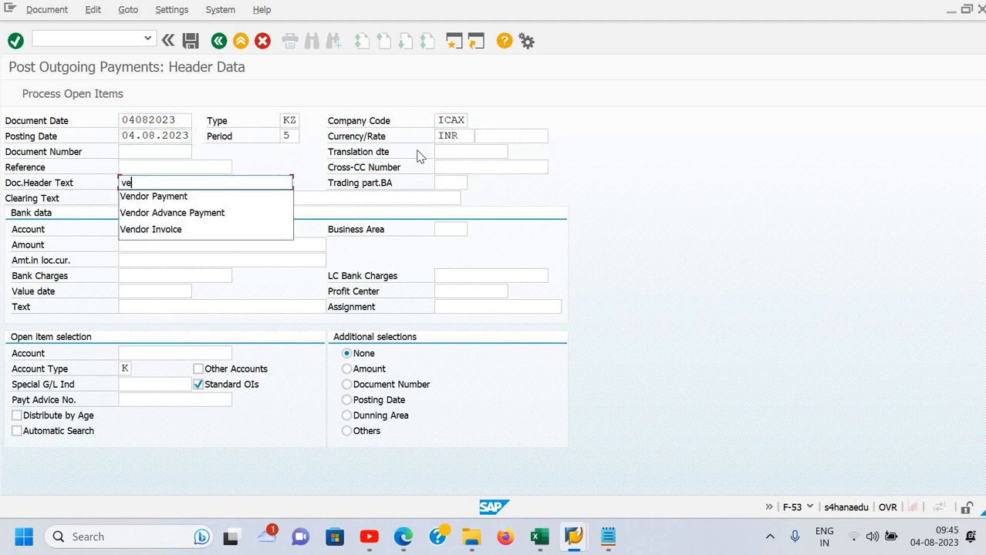
{"action": "key", "text": "Down"}
{"action": "key", "text": "Return"}
Look up the bank G/L account by keyword and choose Axis bank Current Account for the bank data
{"action": "key", "text": "Tab"}
{"action": "key", "text": "Tab"}
{"action": "key", "text": "Tab"}
{"action": "key", "text": "Tab"}
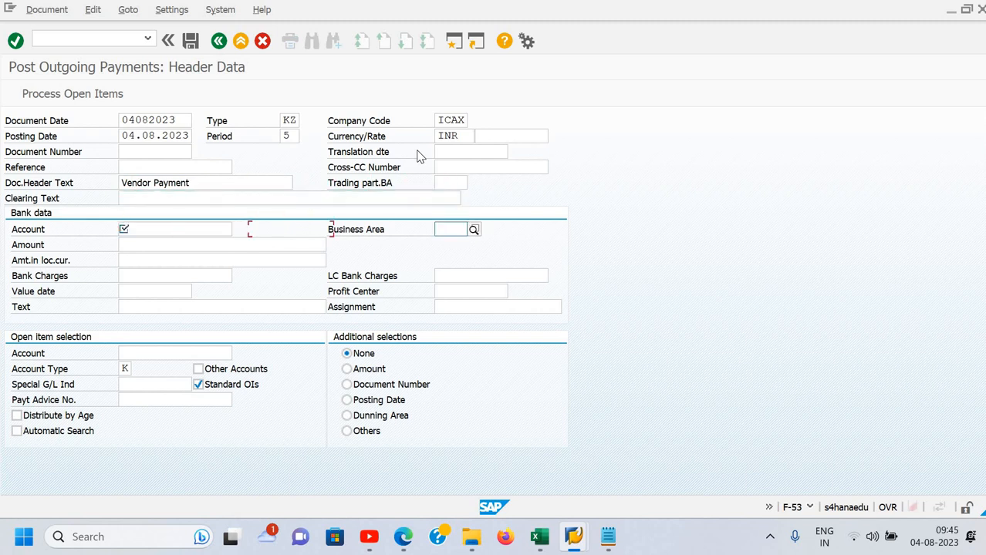
{"action": "key", "text": "shift+Tab"}
{"action": "key", "text": "F4"}
{"action": "type", "text": "de"}
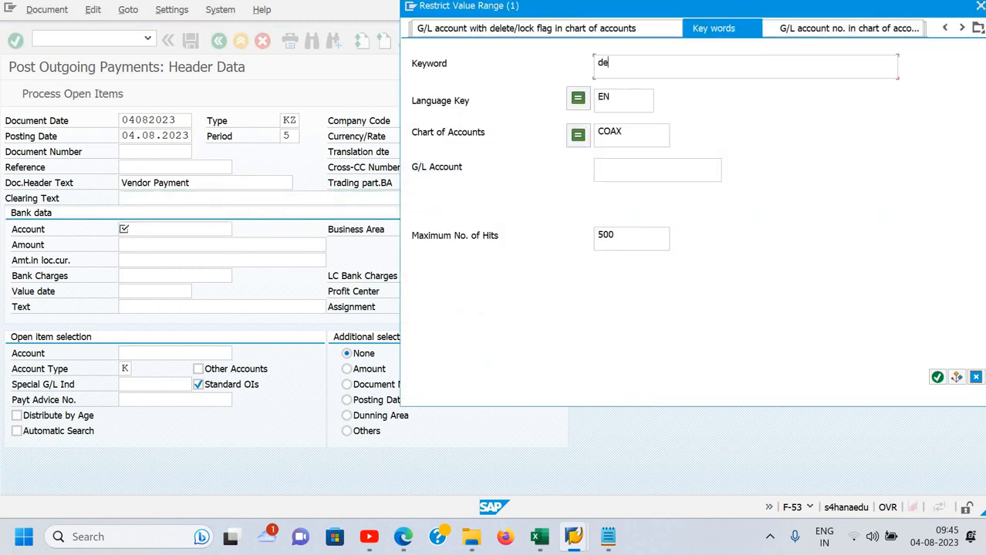
{"action": "type", "text": "ep"}
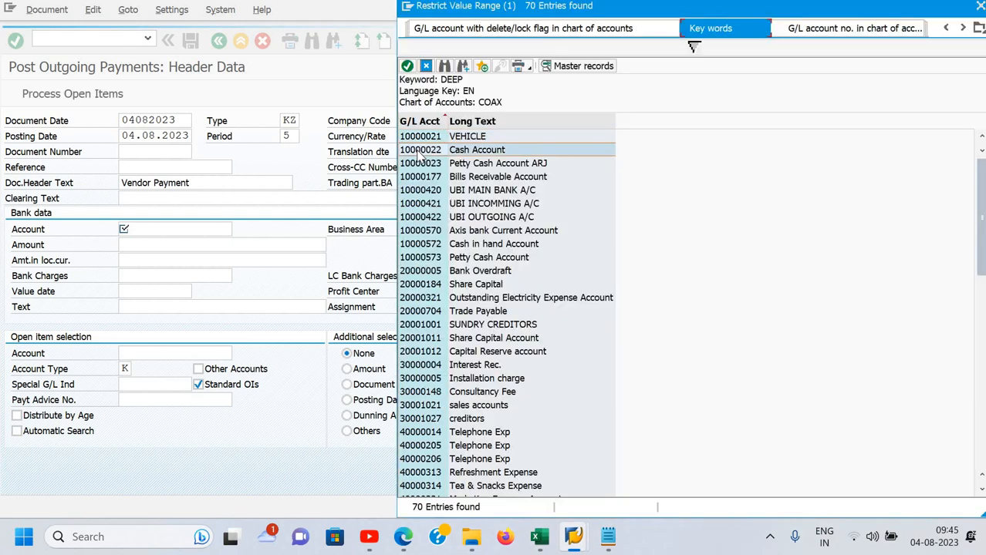
{"action": "key", "text": "Down"}
{"action": "key", "text": "Down"}
{"action": "key", "text": "Down"}
{"action": "key", "text": "Down"}
{"action": "key", "text": "Down"}
{"action": "key", "text": "Down"}
{"action": "key", "text": "Down"}
{"action": "key", "text": "Return"}
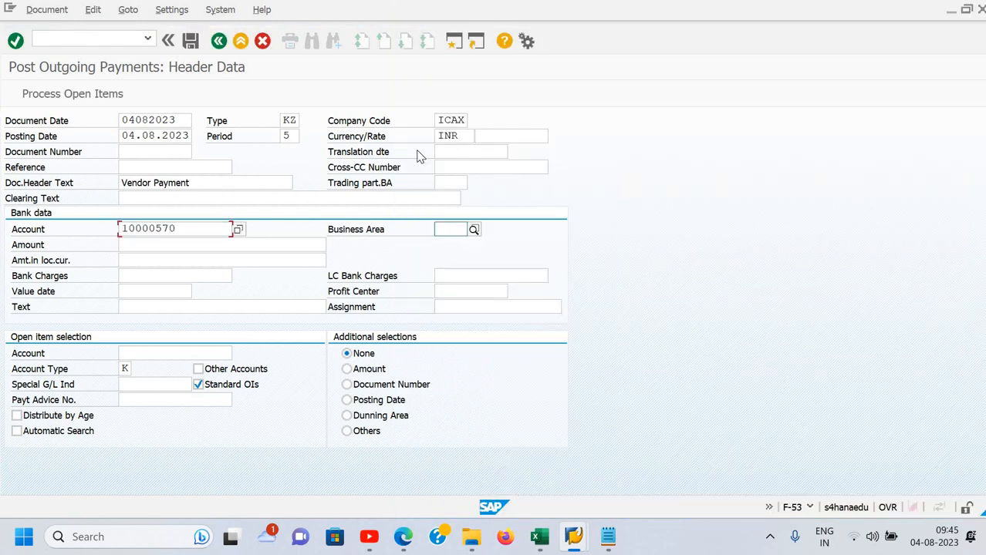
Enter 40000 as the bank amount and "Being payment made" as the bank item text
{"action": "key", "text": "Tab"}
{"action": "type", "text": "4000"}
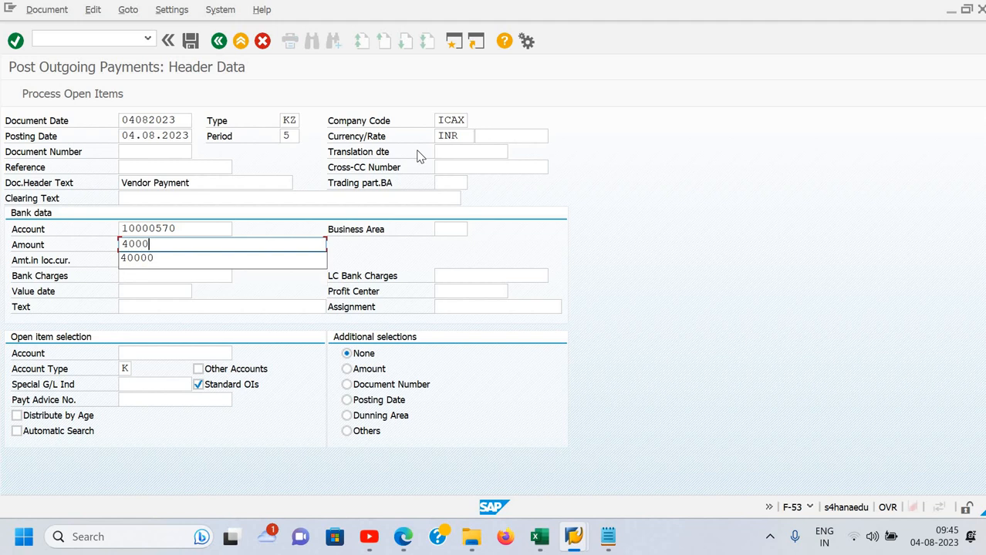
{"action": "type", "text": "0"}
{"action": "key", "text": "Tab"}
{"action": "key", "text": "Tab"}
{"action": "key", "text": "Tab"}
{"action": "key", "text": "Tab"}
{"action": "key", "text": "Tab"}
{"action": "key", "text": "Tab"}
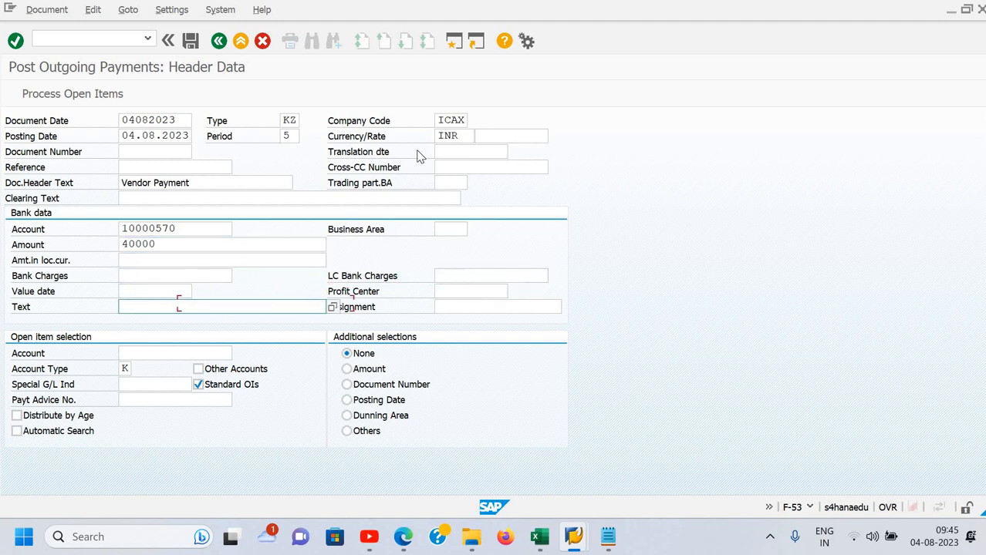
{"action": "type", "text": "Being"}
{"action": "key", "text": "Down"}
{"action": "key", "text": "Down"}
{"action": "key", "text": "Down"}
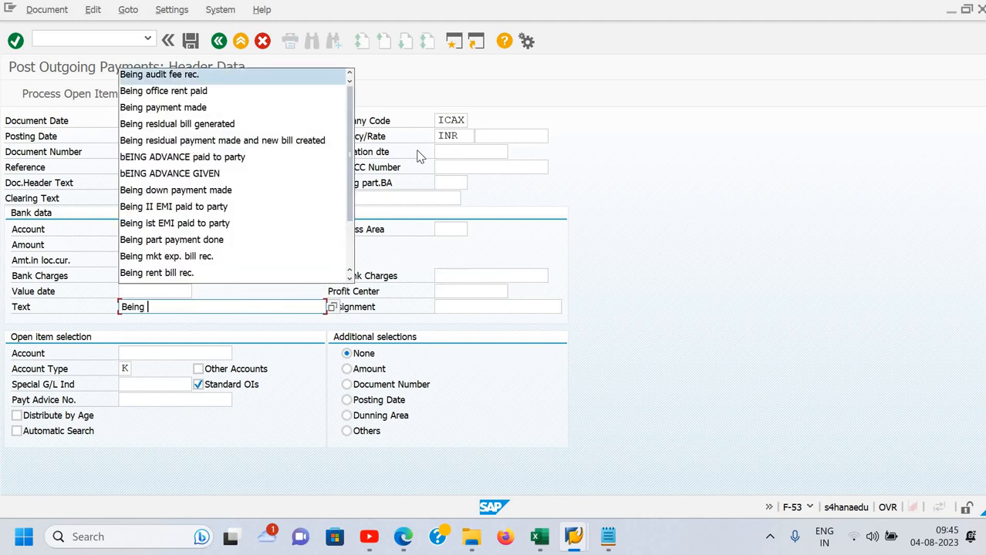
{"action": "key", "text": "Return"}
Enter A Plus Stationery's vendor account in the open item selection and process its open items
{"action": "key", "text": "Tab"}
{"action": "key", "text": "Tab"}
{"action": "key", "text": "Tab"}
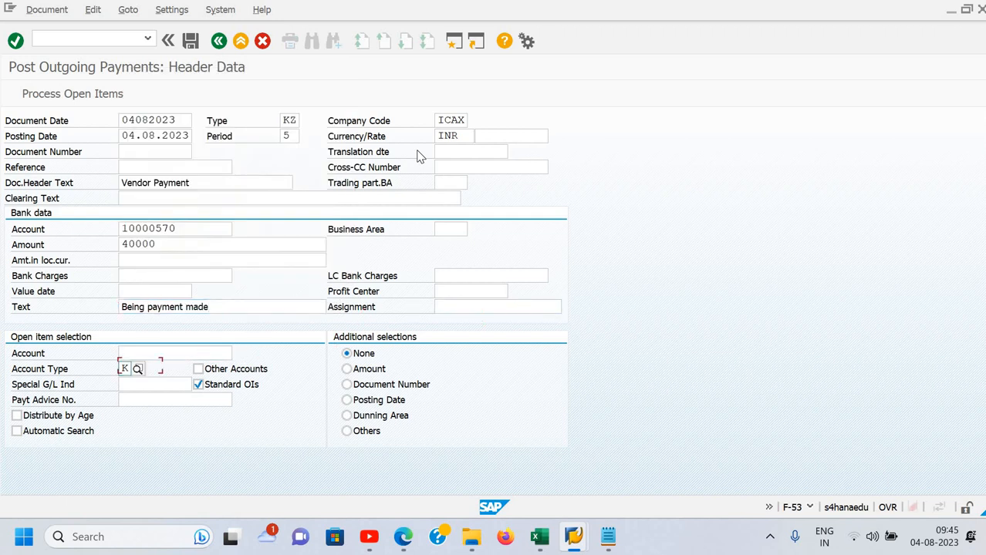
{"action": "key", "text": "shift+Tab"}
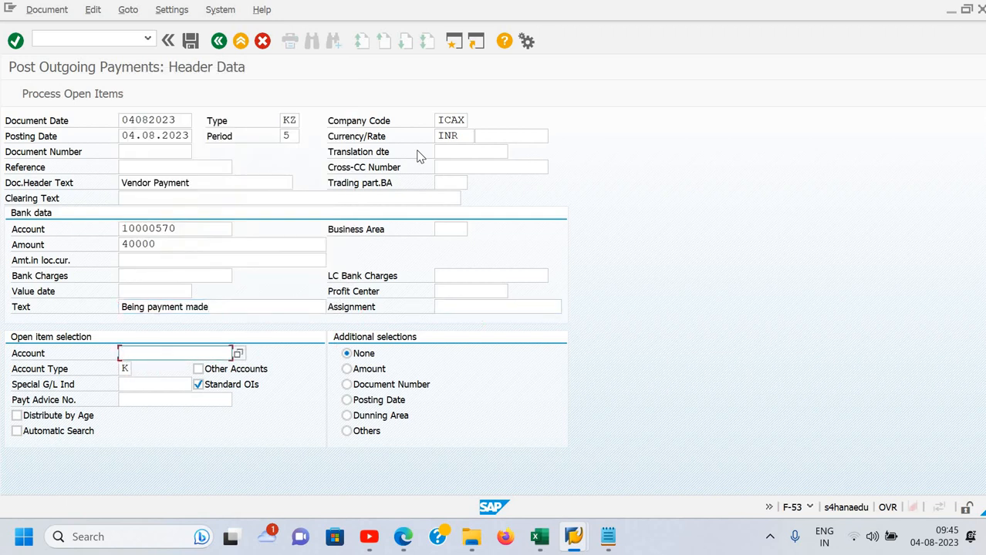
{"action": "type", "text": "60001"}
{"action": "key", "text": "BackSpace"}
{"action": "type", "text": "016"}
{"action": "key", "text": "Return"}
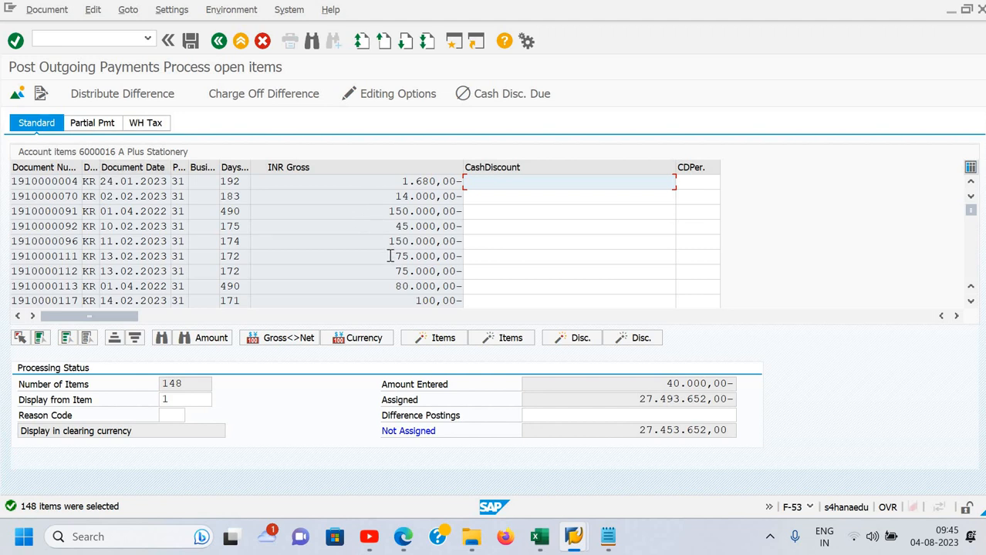
Sort the vendor's open items by document date in descending order and deactivate all of them
{"action": "left_click", "coordinate": [126, 182]}
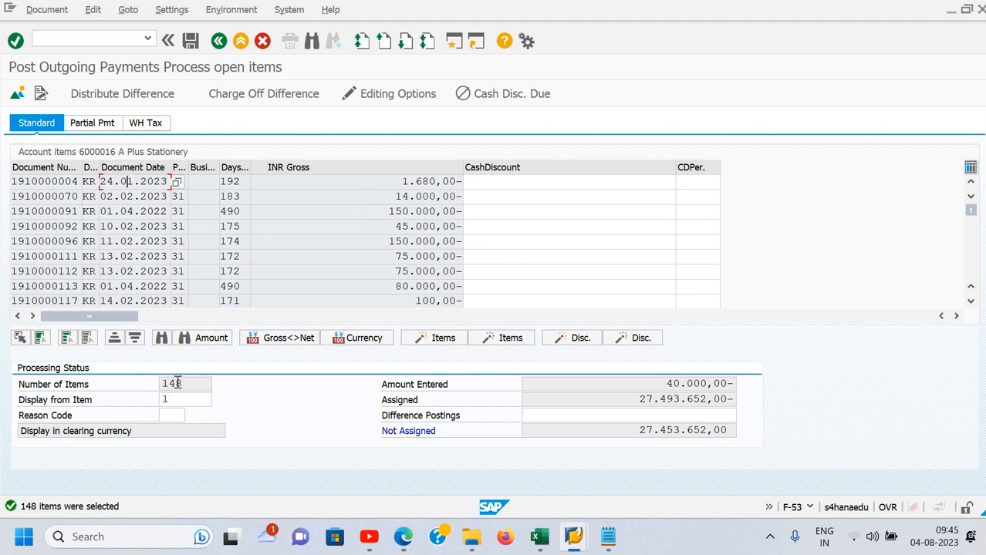
{"action": "left_click", "coordinate": [136, 339]}
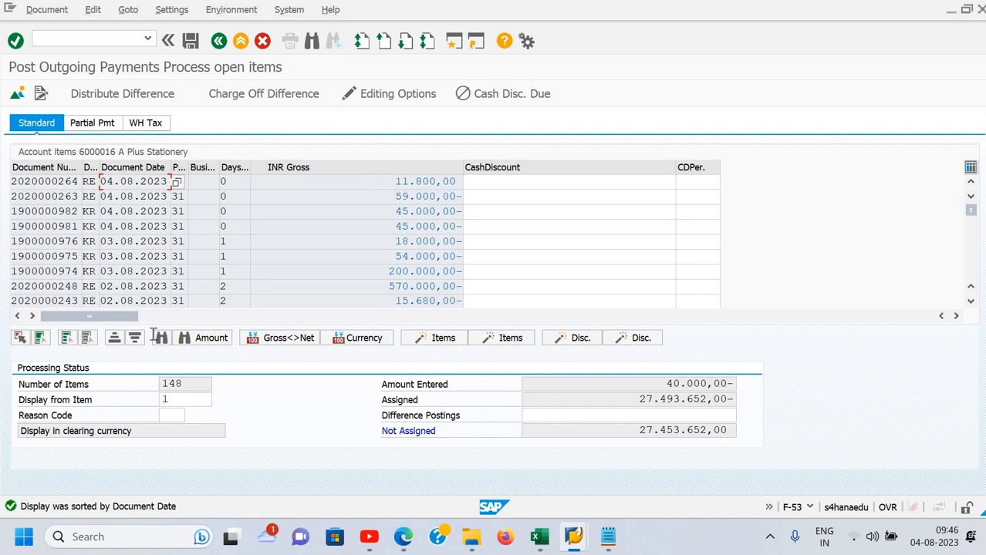
{"action": "left_click", "coordinate": [70, 344]}
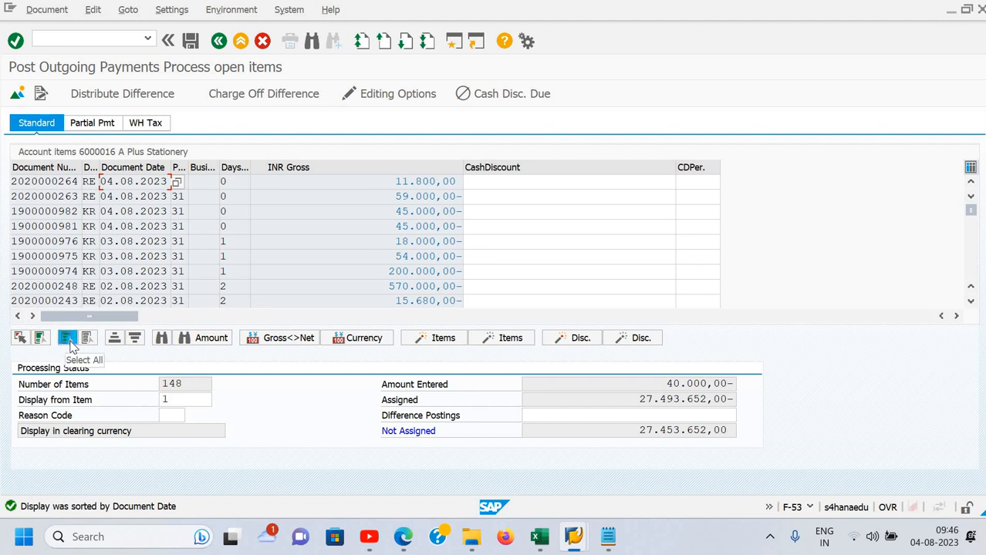
{"action": "left_click", "coordinate": [505, 341]}
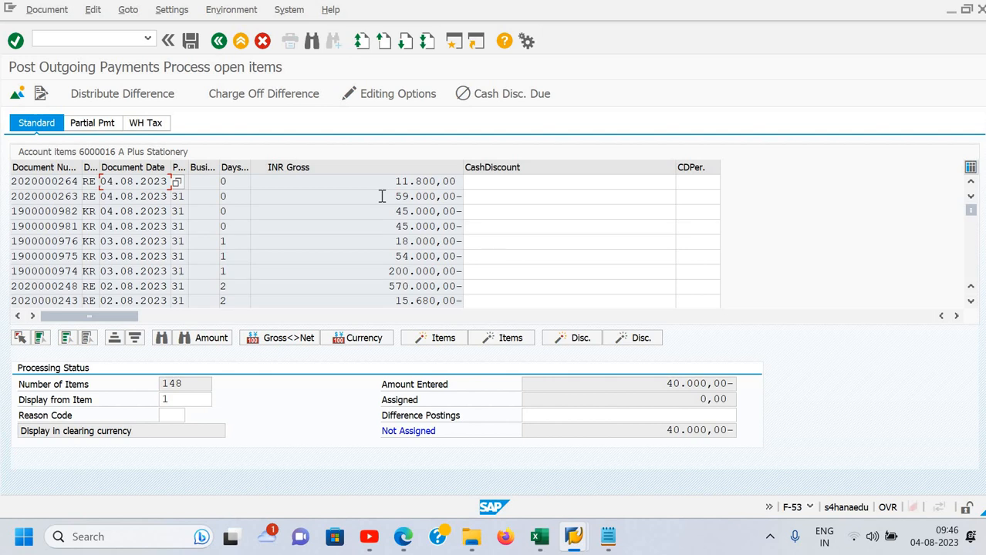
Activate only the 59.000,00 RE invoice and the 11.800,00 RE credit memo dated 04.08.2023 for clearing
{"action": "double_click", "coordinate": [456, 202]}
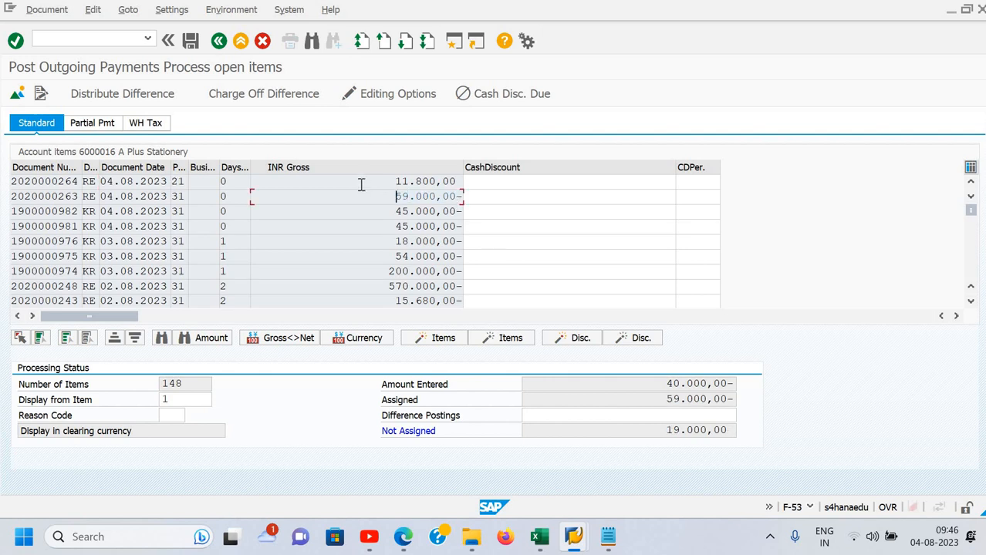
{"action": "double_click", "coordinate": [425, 185]}
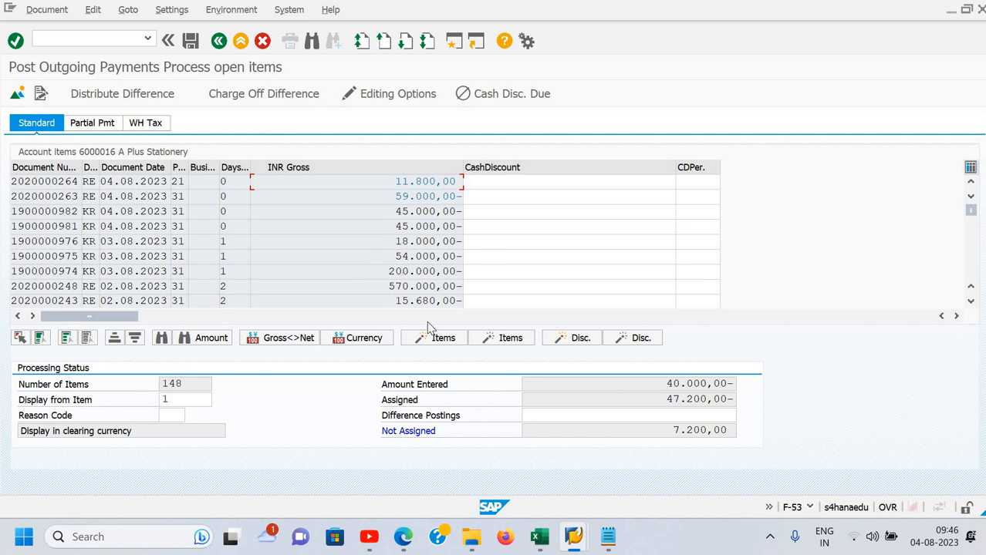
Try to edit the entered payment amount and open the editing options from the open items view
{"action": "double_click", "coordinate": [679, 385]}
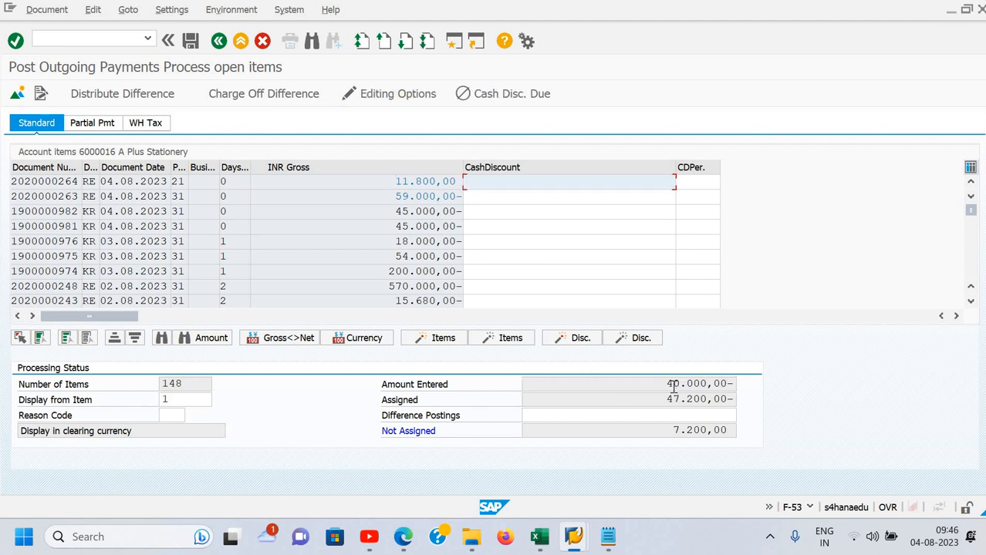
{"action": "left_click", "coordinate": [371, 94]}
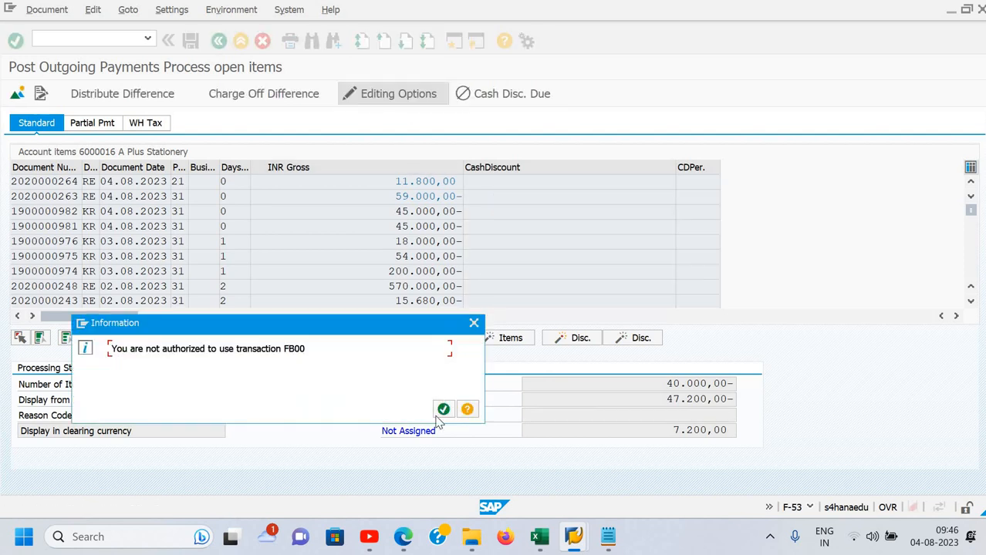
{"action": "left_click", "coordinate": [444, 410]}
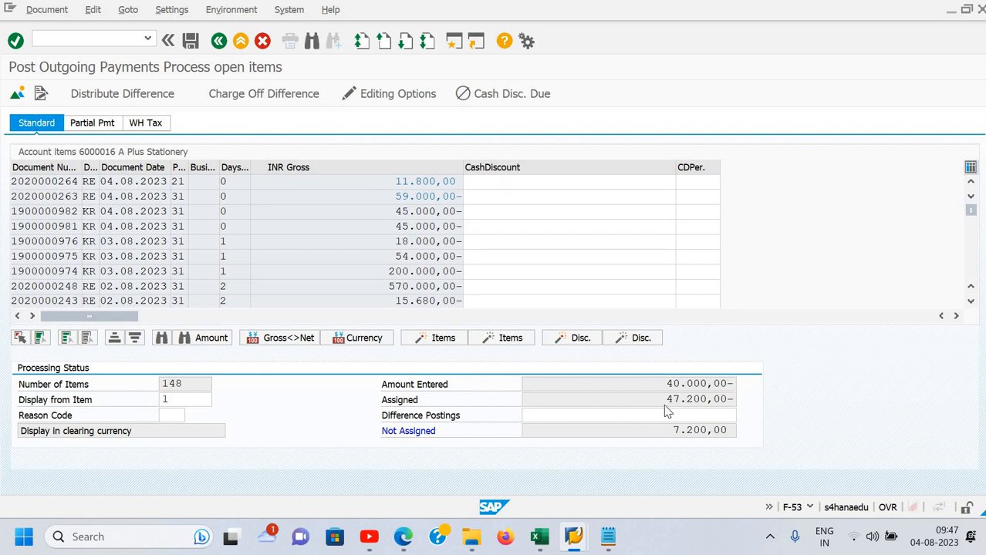
Change the Axis bank line item's amount to 47200,00 in the document overview and return to processing open items
{"action": "key", "text": "F3"}
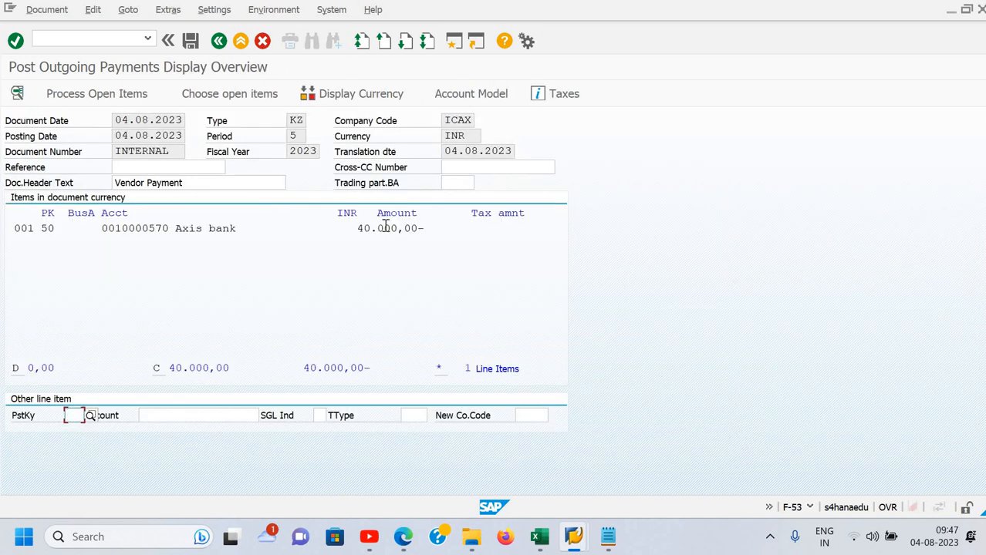
{"action": "double_click", "coordinate": [388, 230]}
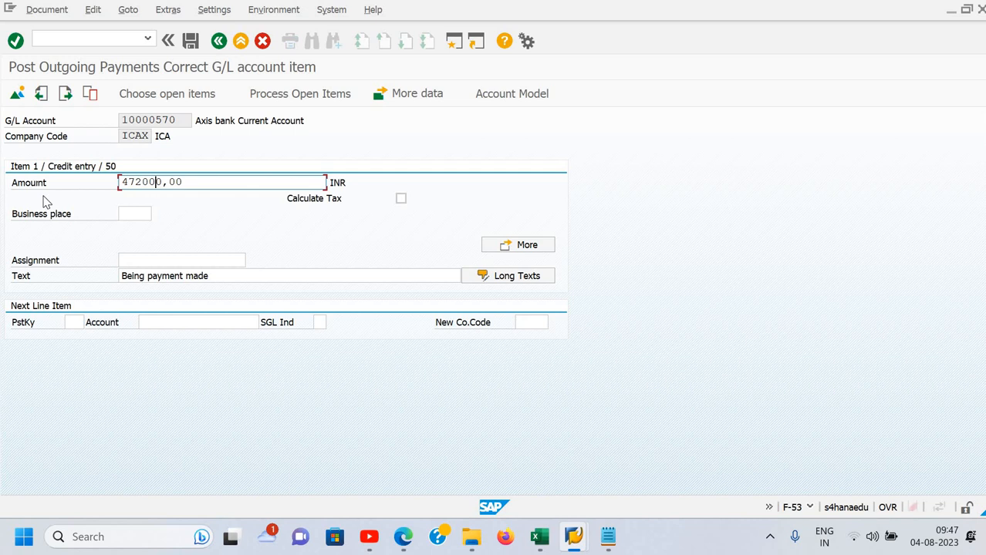
{"action": "key", "text": "BackSpace"}
{"action": "key", "text": "Return"}
{"action": "left_click", "coordinate": [313, 98]}
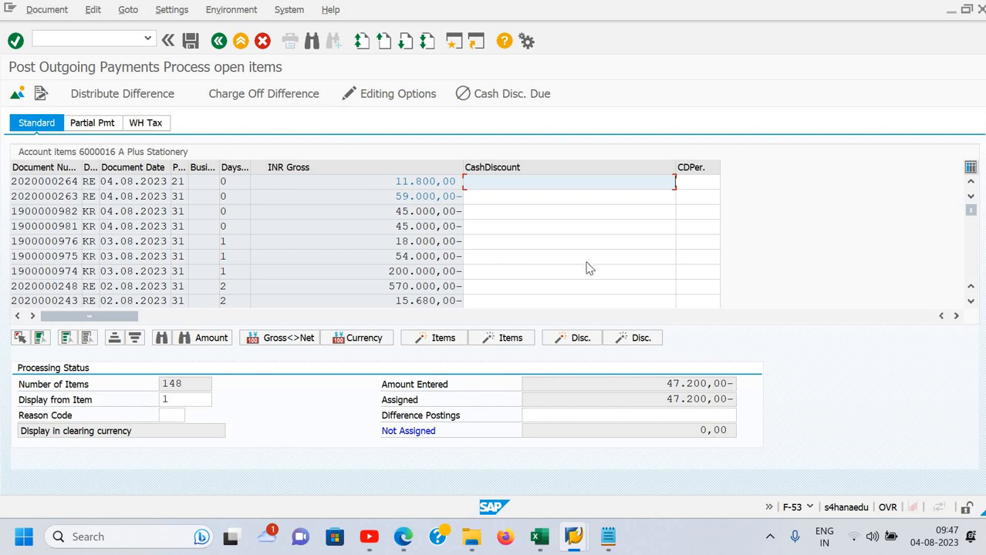
Simulate the outgoing payment to review its bank and vendor postings
{"action": "left_click", "coordinate": [48, 9]}
{"action": "key", "text": "Return"}
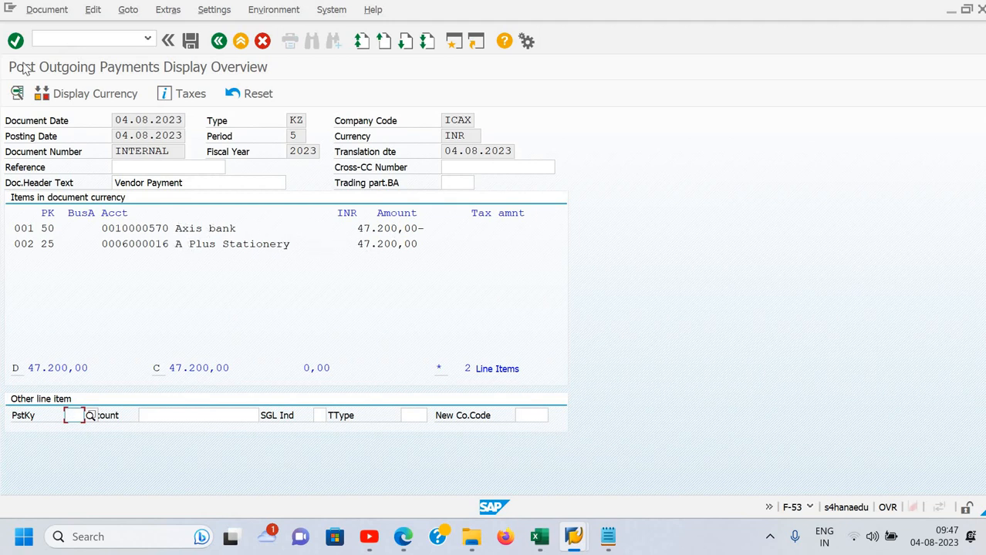
Simulate the general ledger postings of the outgoing payment, review them and return to the payment overview
{"action": "left_click", "coordinate": [60, 11]}
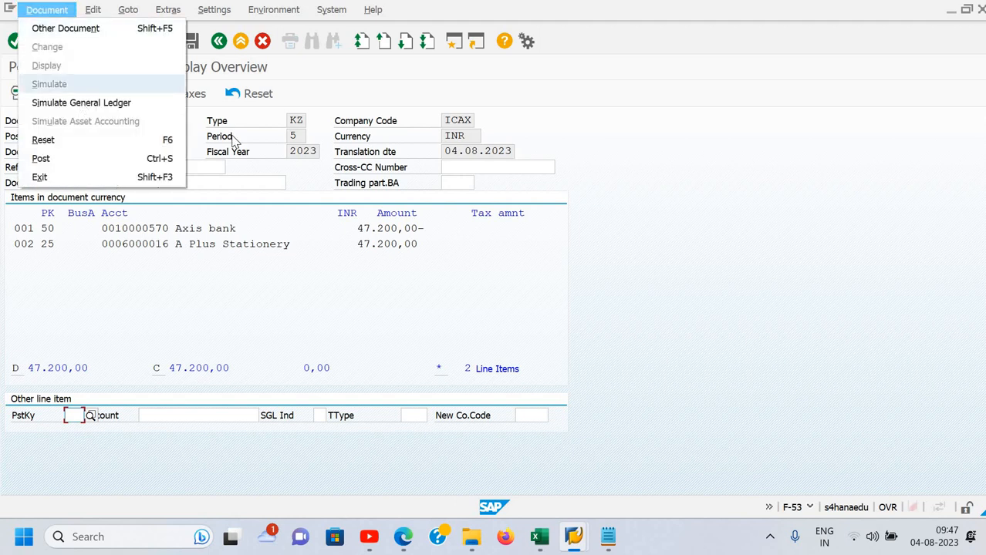
{"action": "left_click", "coordinate": [85, 99]}
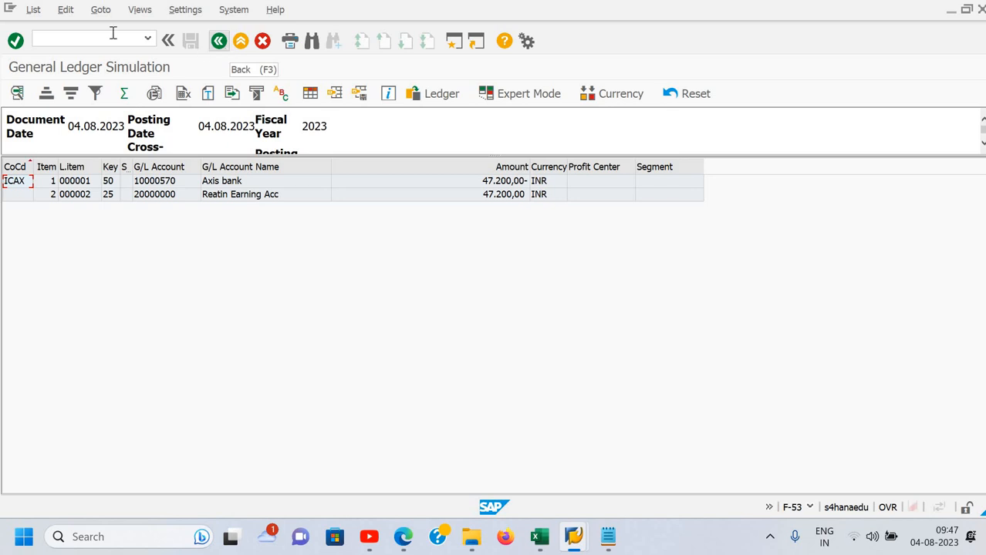
{"action": "left_click", "coordinate": [219, 42]}
Exit the unposted outgoing payment and discard its data to return to a blank payment header
{"action": "left_click", "coordinate": [375, 293]}
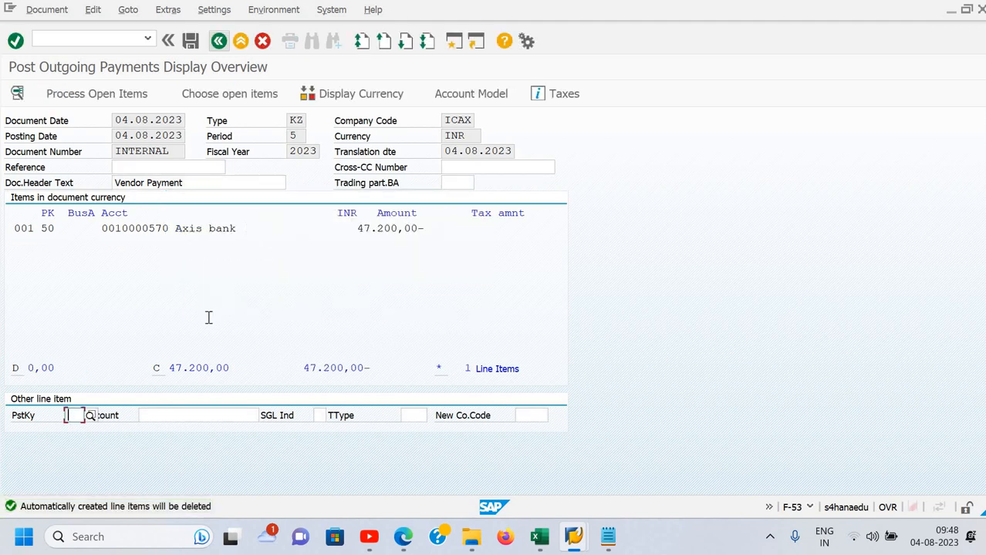
{"action": "key", "text": "F3"}
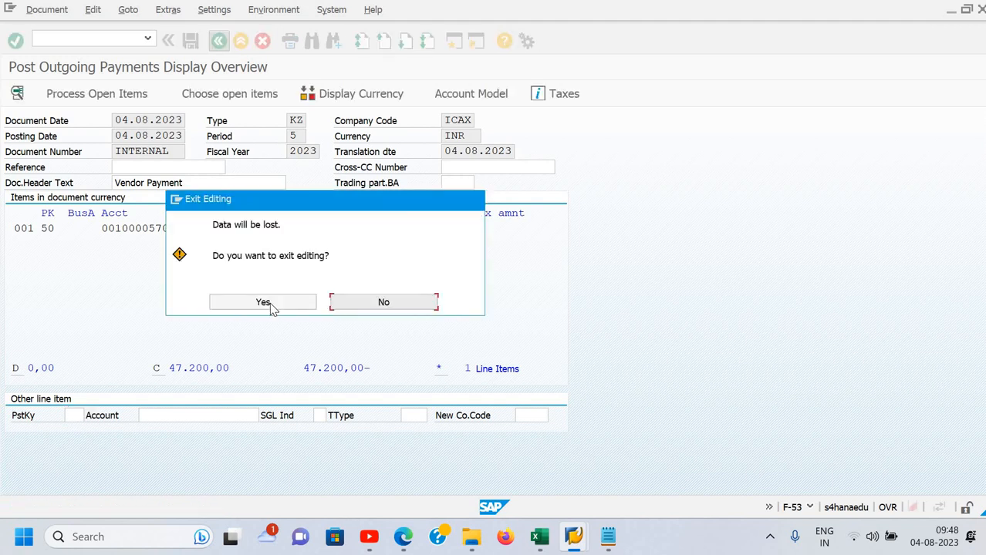
{"action": "left_click", "coordinate": [263, 303]}
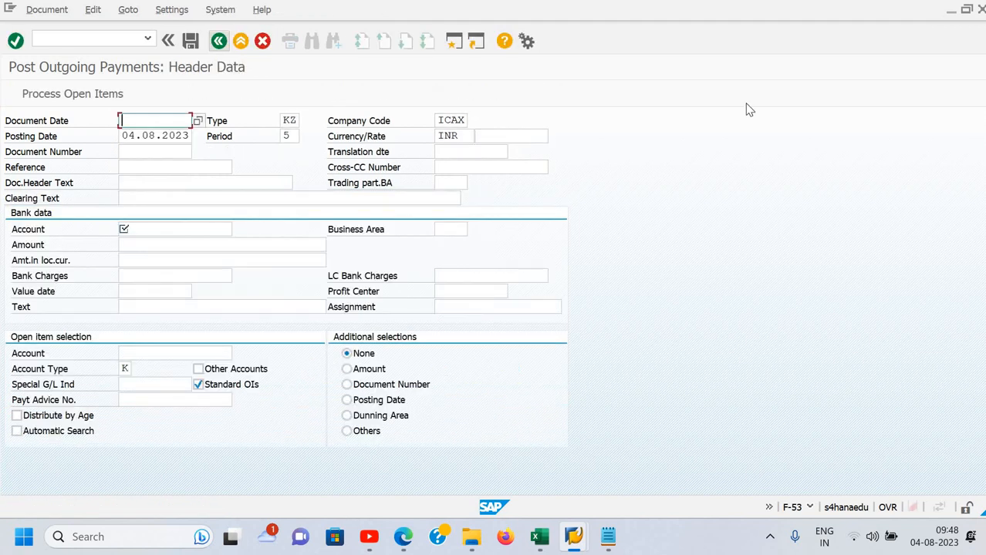
Set the outgoing payment's document date to 04082023 and its document header text to Vendor Payment
{"action": "type", "text": "04"}
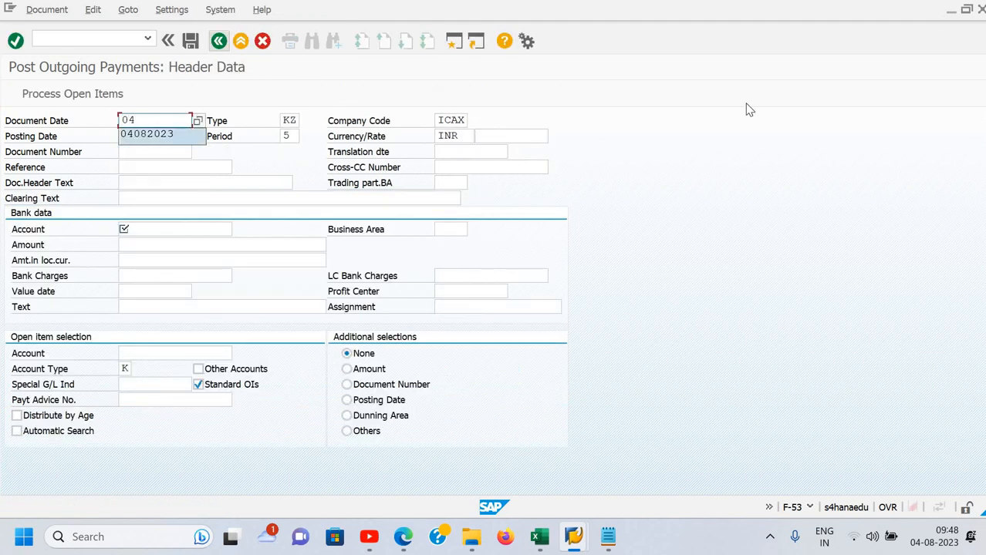
{"action": "key", "text": "Down"}
{"action": "key", "text": "Tab"}
{"action": "key", "text": "Tab"}
{"action": "key", "text": "Tab"}
{"action": "key", "text": "Tab"}
{"action": "key", "text": "Tab"}
{"action": "key", "text": "Tab"}
{"action": "key", "text": "Tab"}
{"action": "key", "text": "Tab"}
{"action": "key", "text": "Tab"}
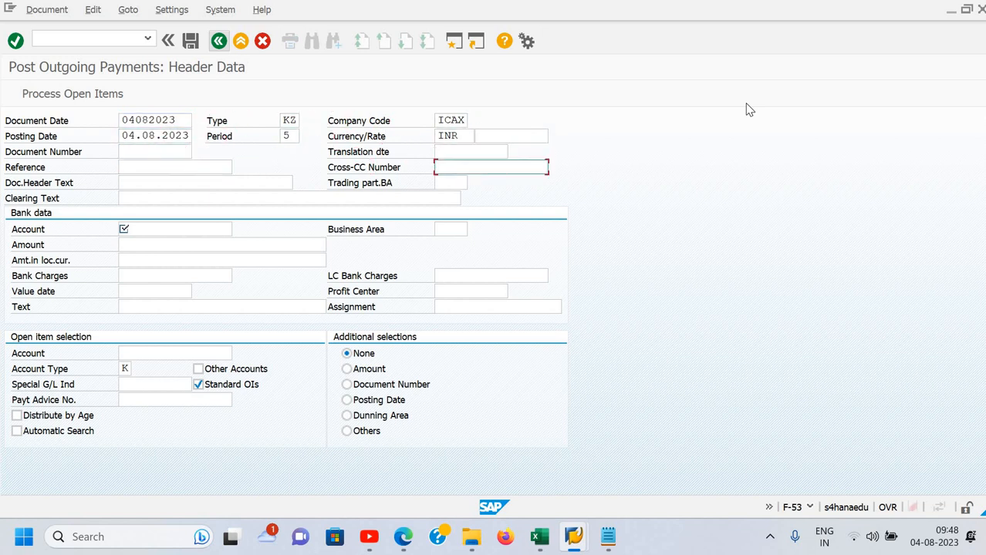
{"action": "key", "text": "Tab"}
{"action": "key", "text": "Down"}
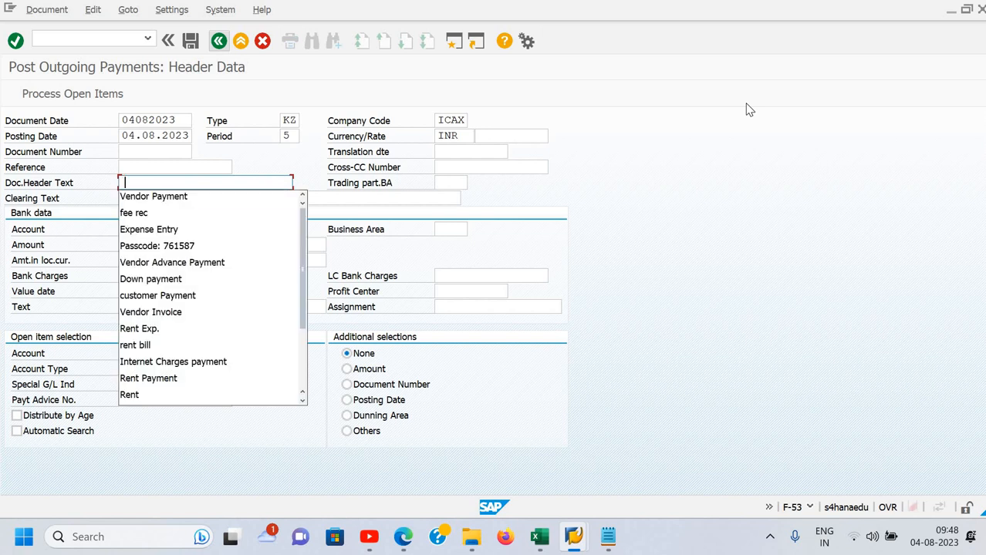
{"action": "key", "text": "Down"}
{"action": "key", "text": "Return"}
Enter the Axis bank G/L account as the account in the payment's bank data
{"action": "key", "text": "Tab"}
{"action": "key", "text": "Tab"}
{"action": "key", "text": "Tab"}
{"action": "key", "text": "shift+Tab"}
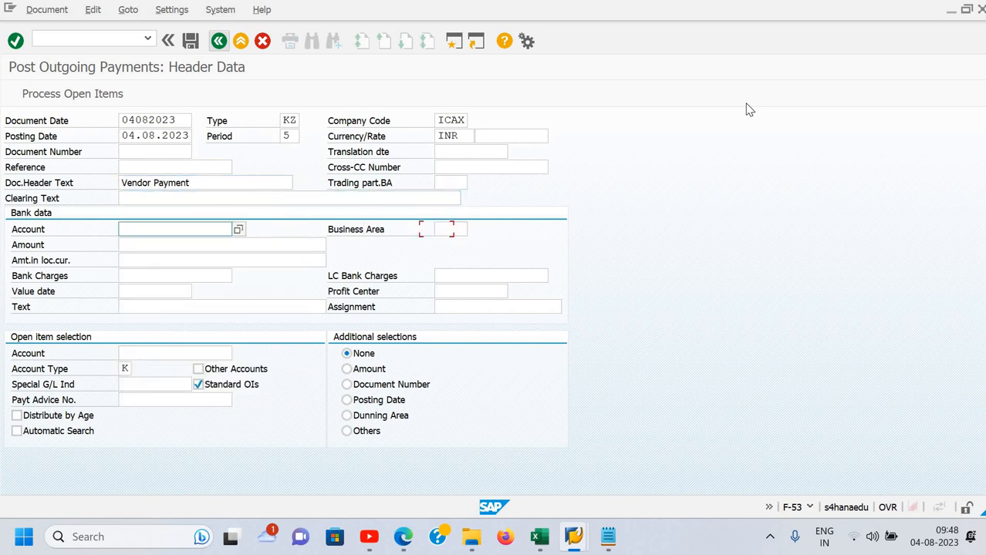
{"action": "key", "text": "Down"}
{"action": "key", "text": "Down"}
{"action": "key", "text": "Down"}
{"action": "key", "text": "Up"}
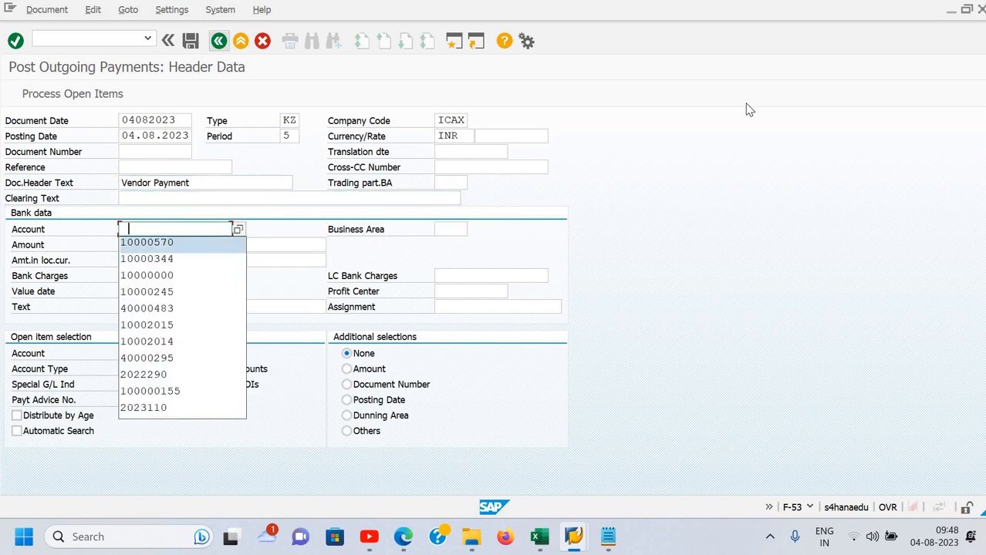
{"action": "key", "text": "F4"}
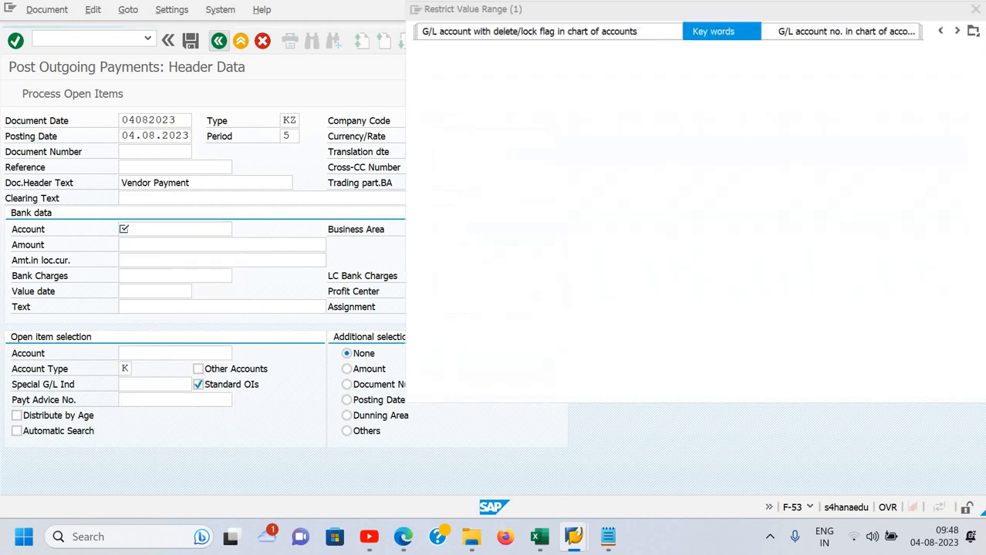
{"action": "type", "text": "de"}
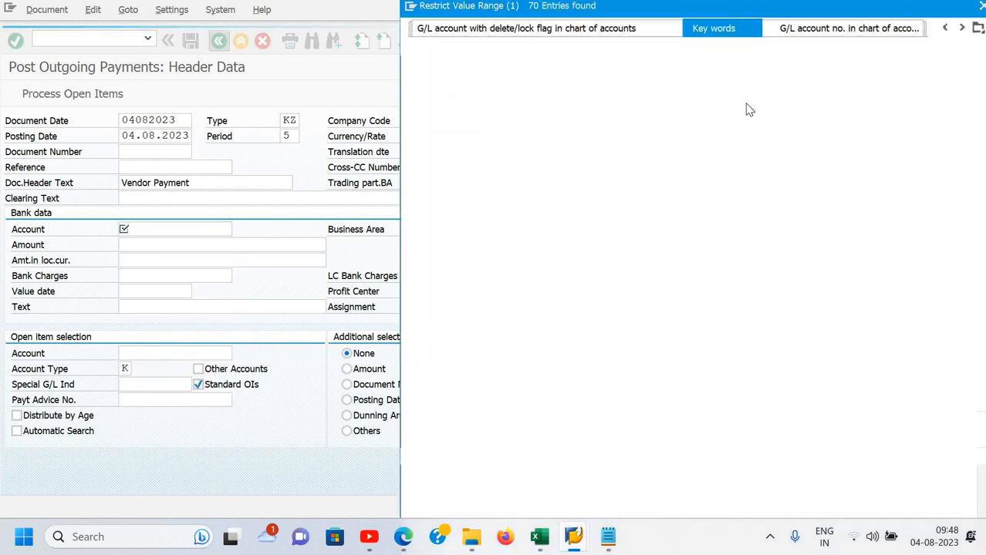
{"action": "key", "text": "Down"}
{"action": "key", "text": "Down"}
{"action": "key", "text": "Down"}
{"action": "key", "text": "Down"}
{"action": "key", "text": "Down"}
{"action": "key", "text": "Down"}
{"action": "key", "text": "Down"}
{"action": "key", "text": "Return"}
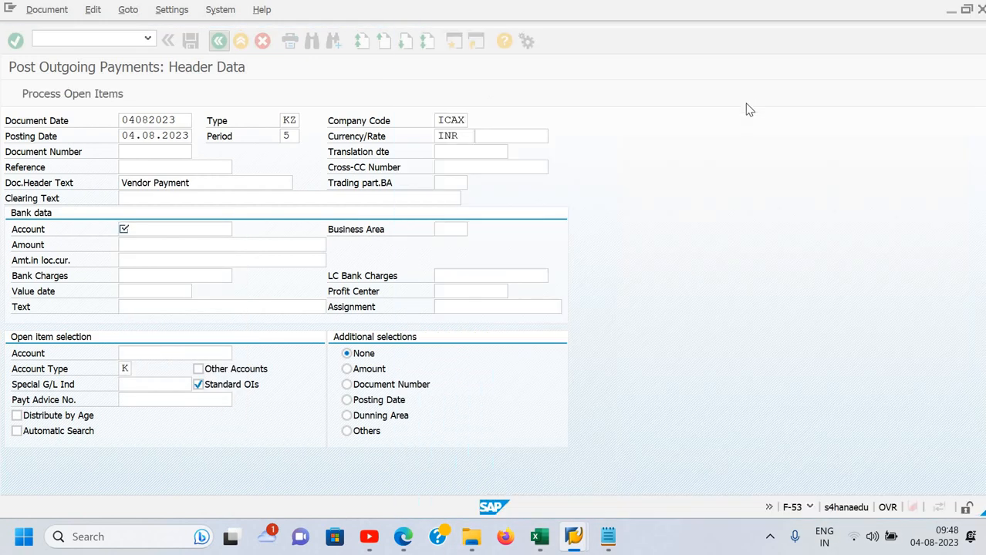
Set the bank data amount to 47200 and the text to "Being payment made"
{"action": "key", "text": "Tab"}
{"action": "type", "text": "47"}
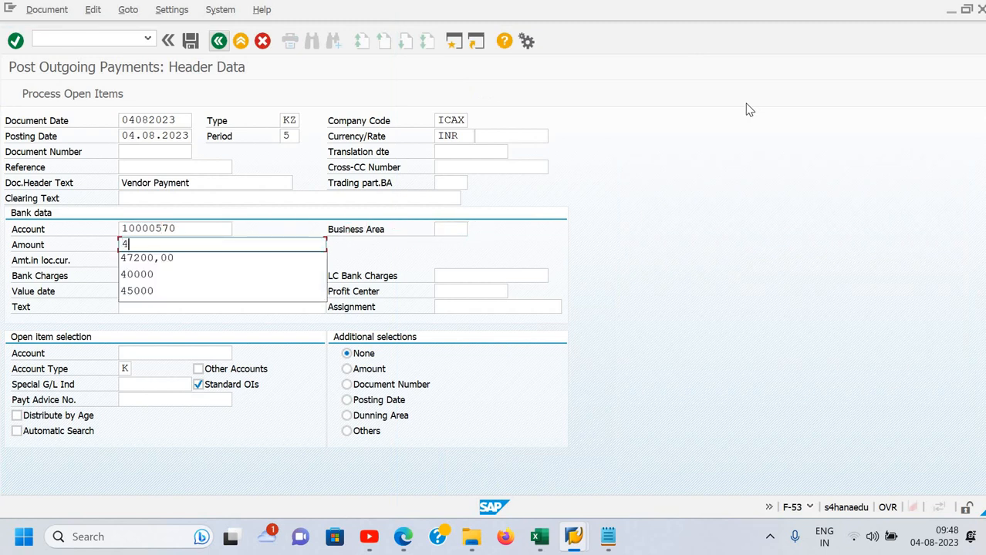
{"action": "key", "text": "Tab"}
{"action": "key", "text": "Tab"}
{"action": "key", "text": "Tab"}
{"action": "key", "text": "Tab"}
{"action": "key", "text": "Tab"}
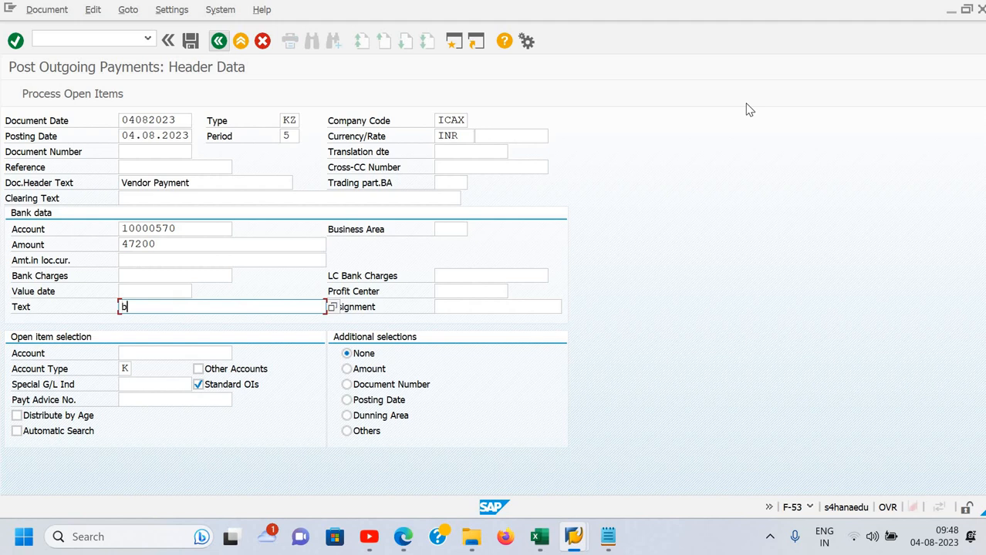
{"action": "type", "text": "b"}
{"action": "key", "text": "Return"}
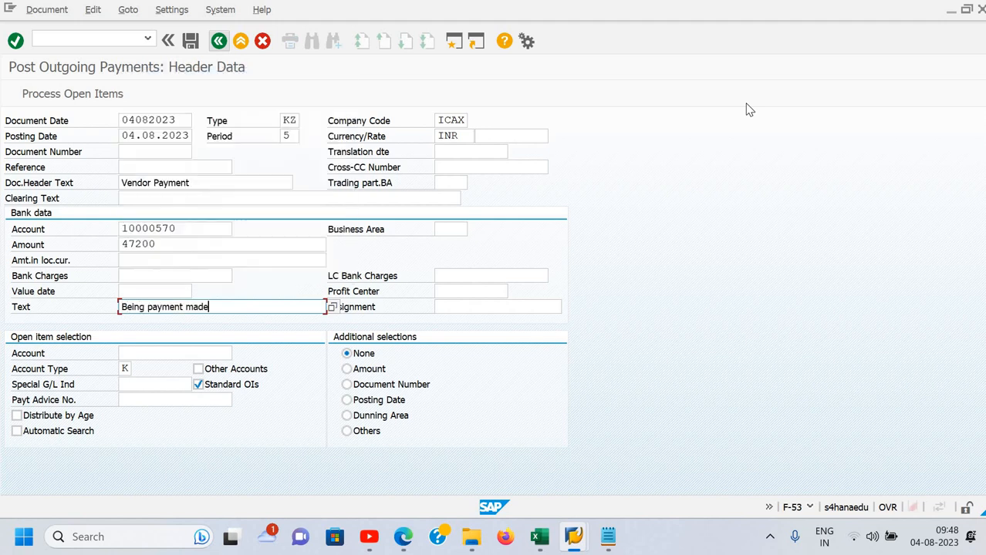
Enter the A Plus Stationery vendor account for open item selection and process its open items
{"action": "key", "text": "Tab"}
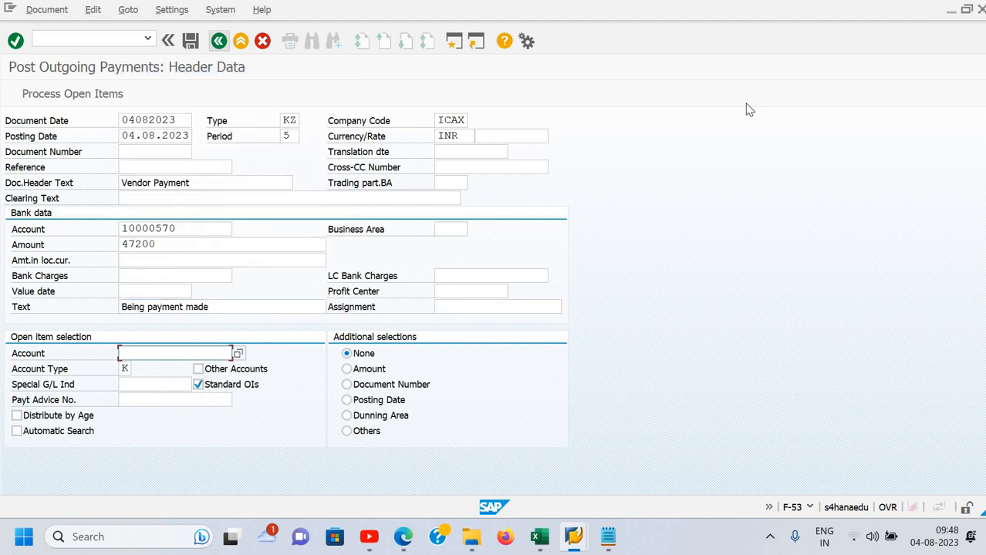
{"action": "type", "text": "60000"}
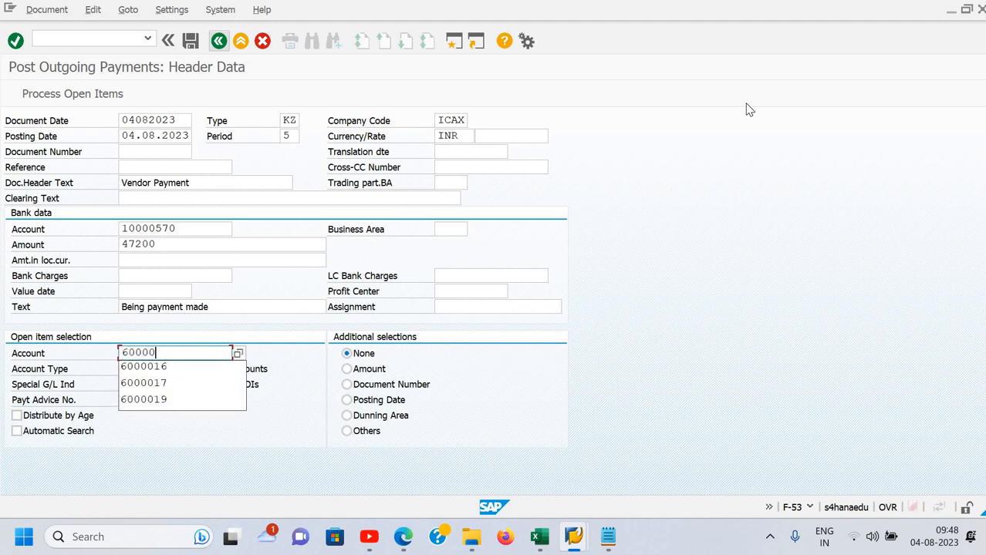
{"action": "key", "text": "Down"}
{"action": "key", "text": "Return"}
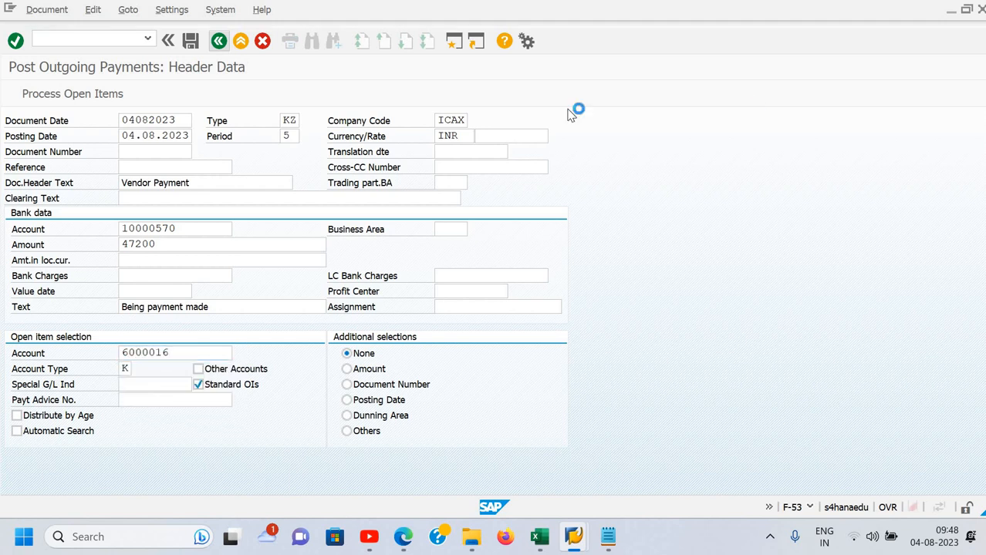
{"action": "key", "text": "Return"}
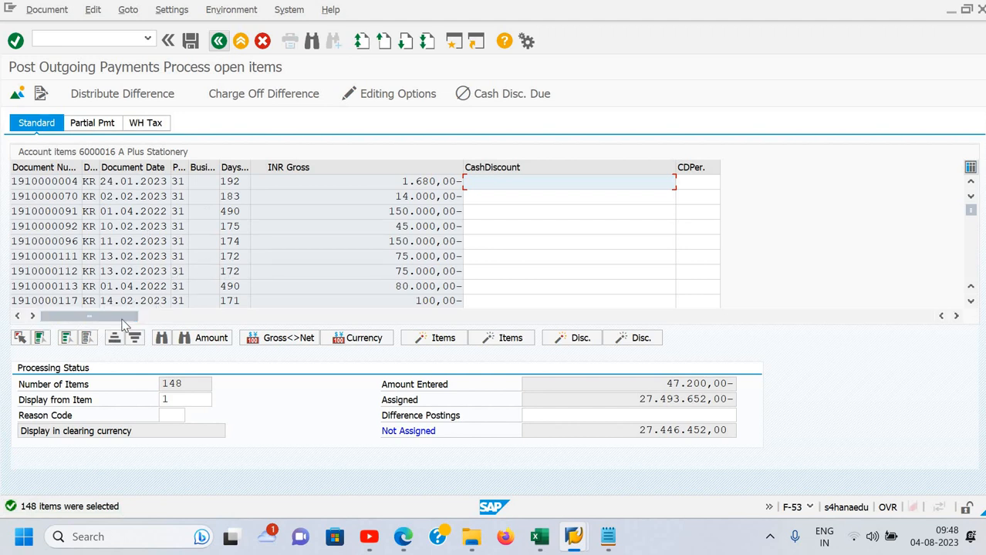
Sort the vendor's open items by document date in descending order and deactivate all of them
{"action": "left_click", "coordinate": [157, 181]}
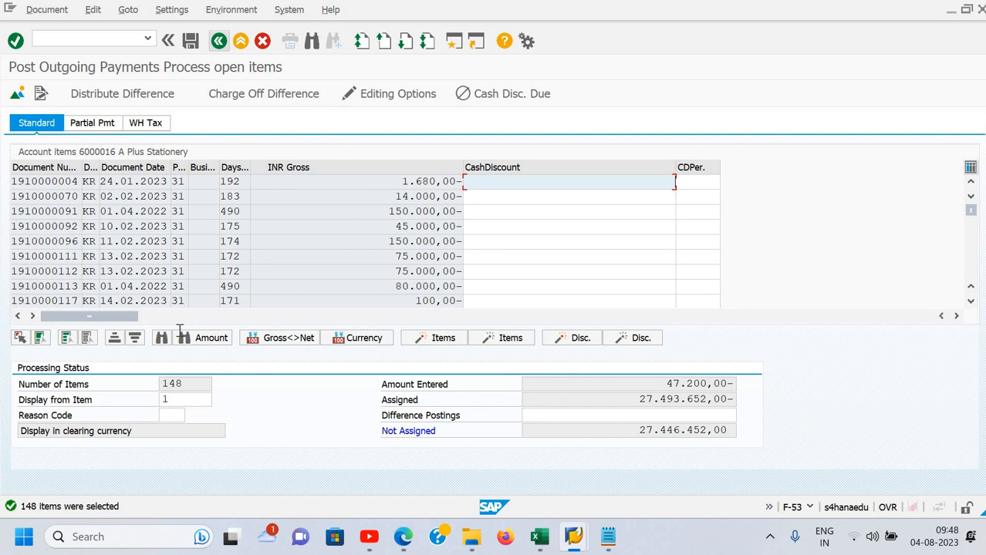
{"action": "left_click", "coordinate": [136, 340]}
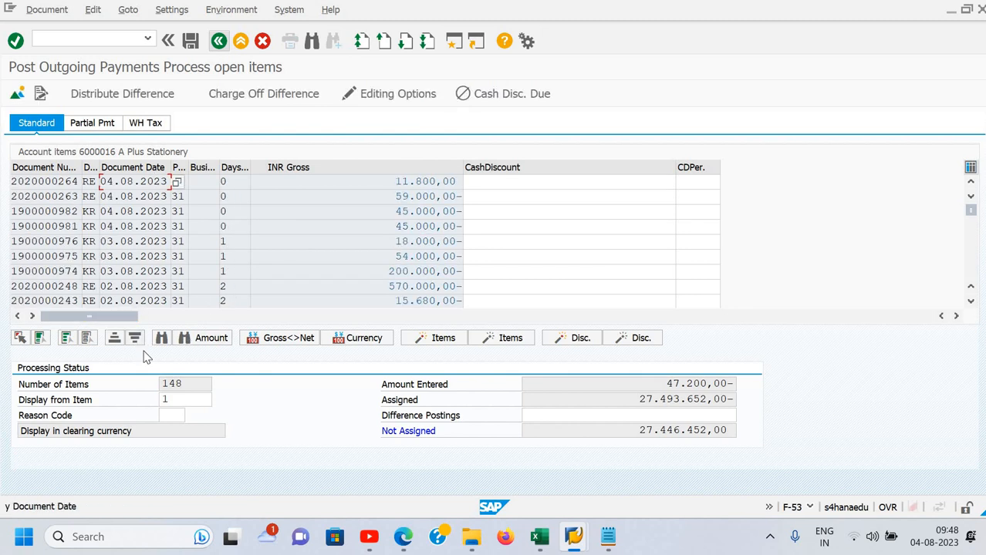
{"action": "left_click", "coordinate": [69, 344]}
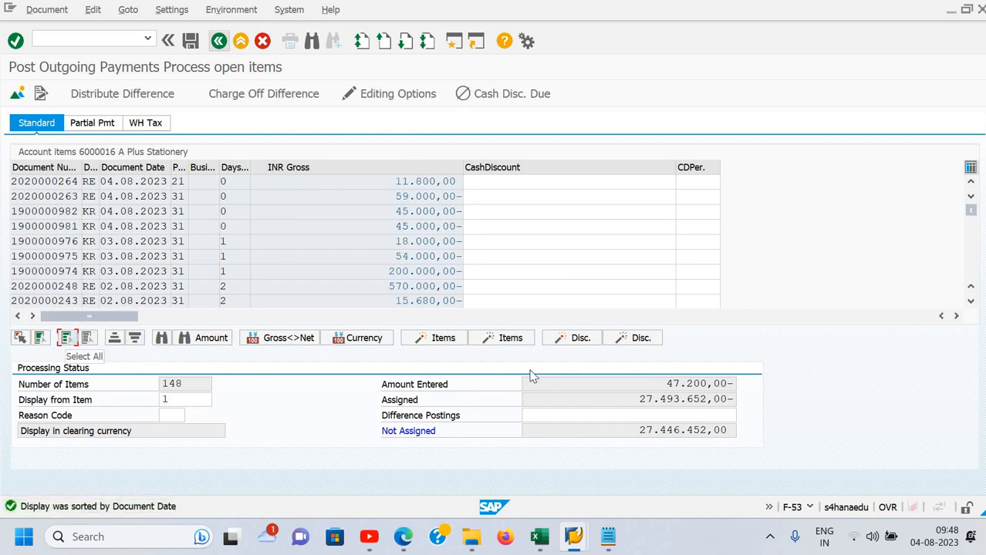
{"action": "left_click", "coordinate": [478, 343]}
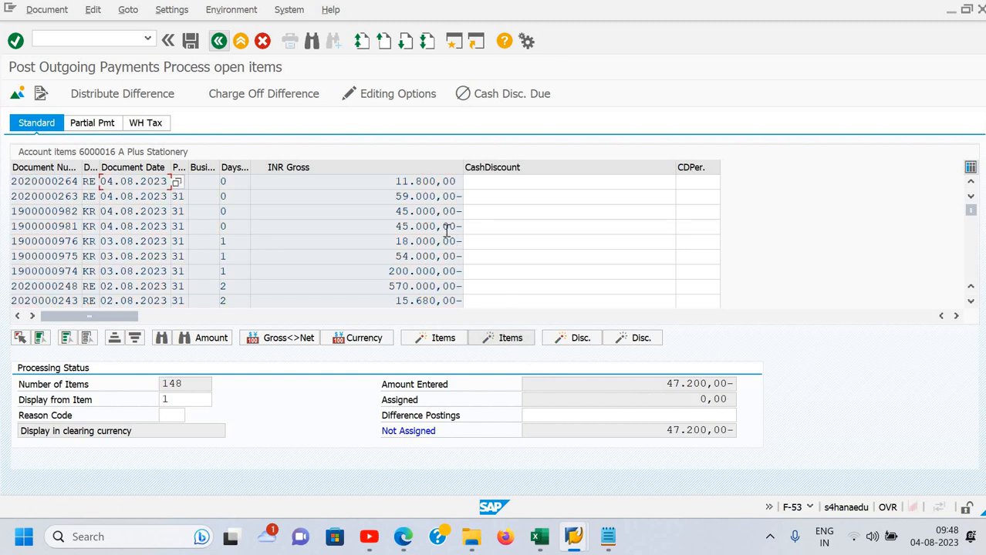
Activate the 11.800,00 RE credit memo and the 59.000,00 RE invoice dated 04.08.2023, and post the payment
{"action": "double_click", "coordinate": [411, 180]}
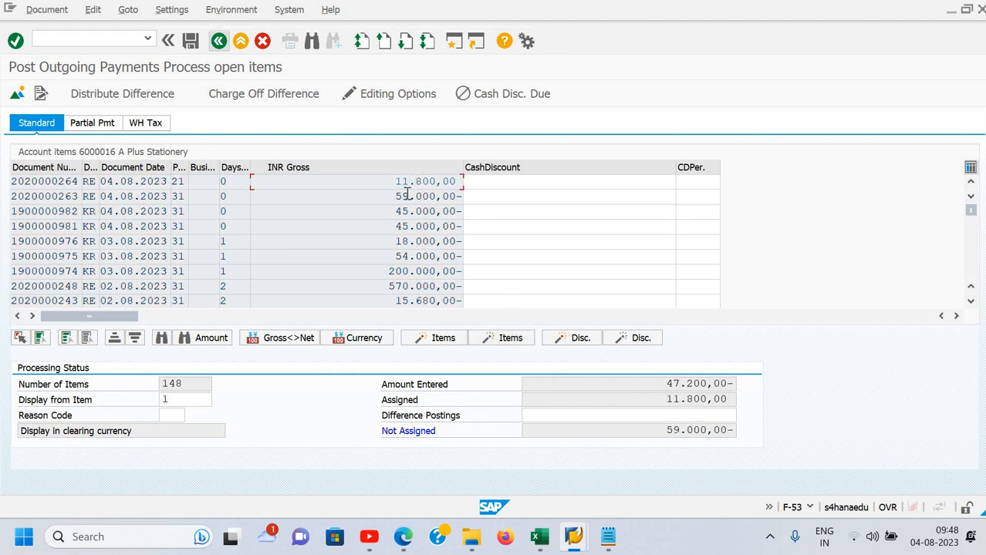
{"action": "double_click", "coordinate": [404, 196]}
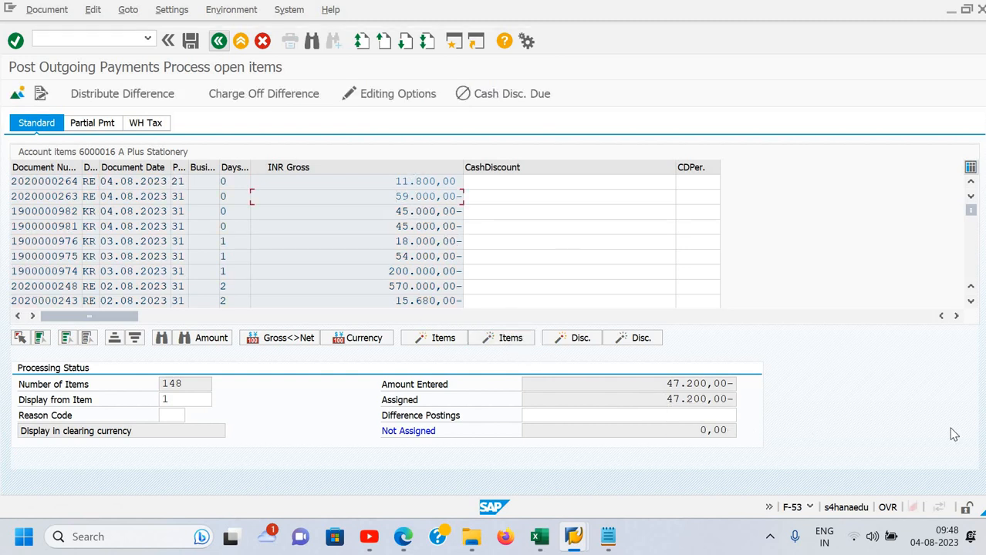
{"action": "key", "text": "ctrl+s"}
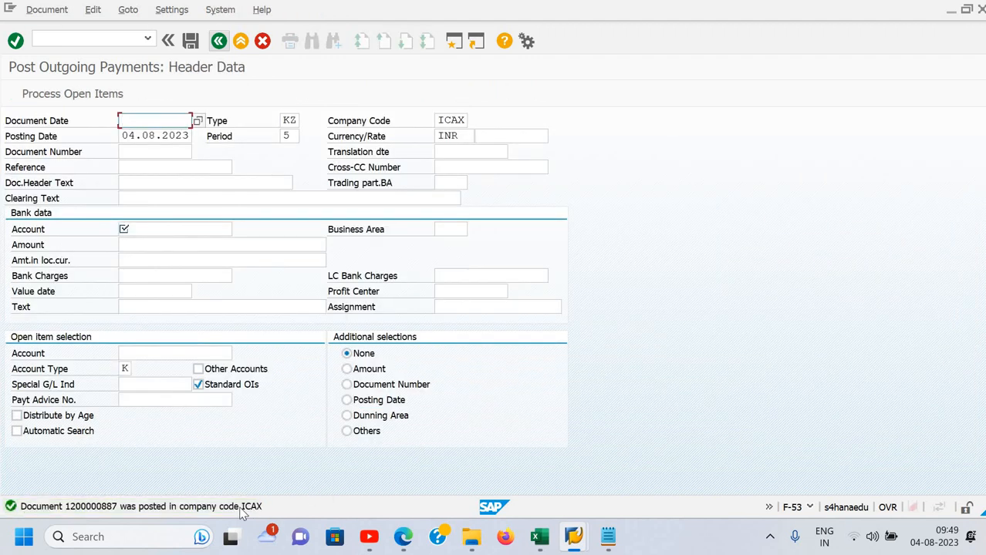
Leave the payment transaction and display A Plus Stationery's open line items in FBL1N, sorted by document date in descending order
{"action": "left_click", "coordinate": [45, 9]}
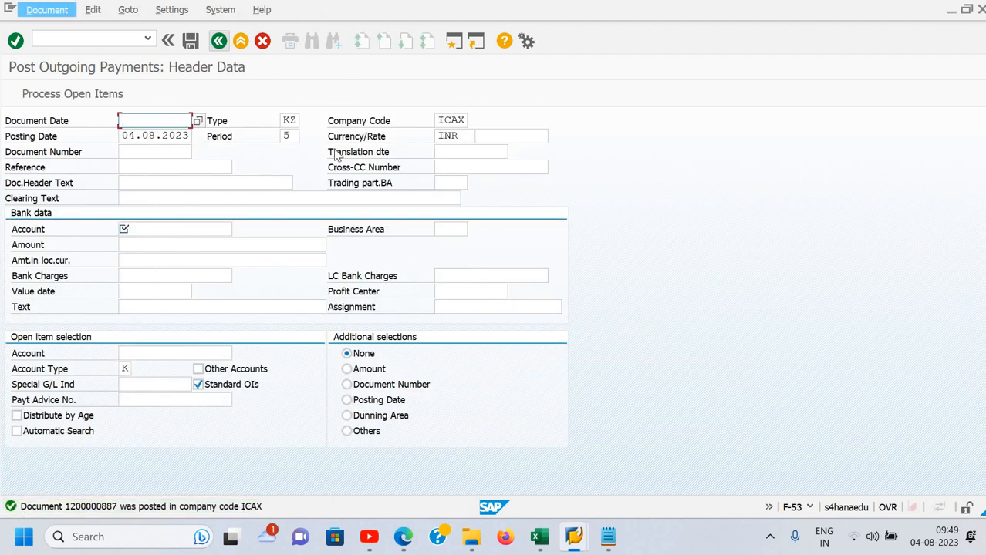
{"action": "left_click", "coordinate": [47, 35]}
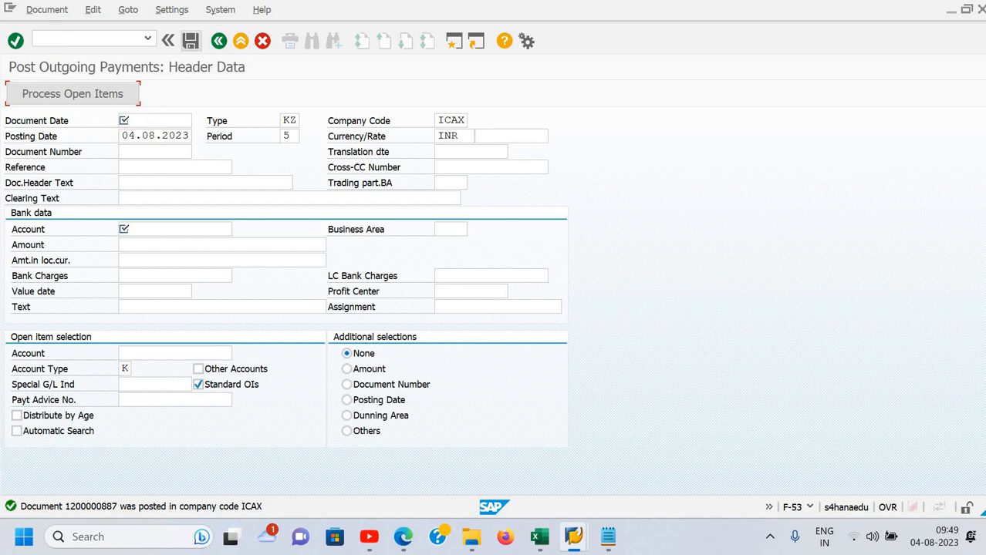
{"action": "left_click", "coordinate": [56, 40]}
{"action": "type", "text": "/n"}
{"action": "key", "text": "Return"}
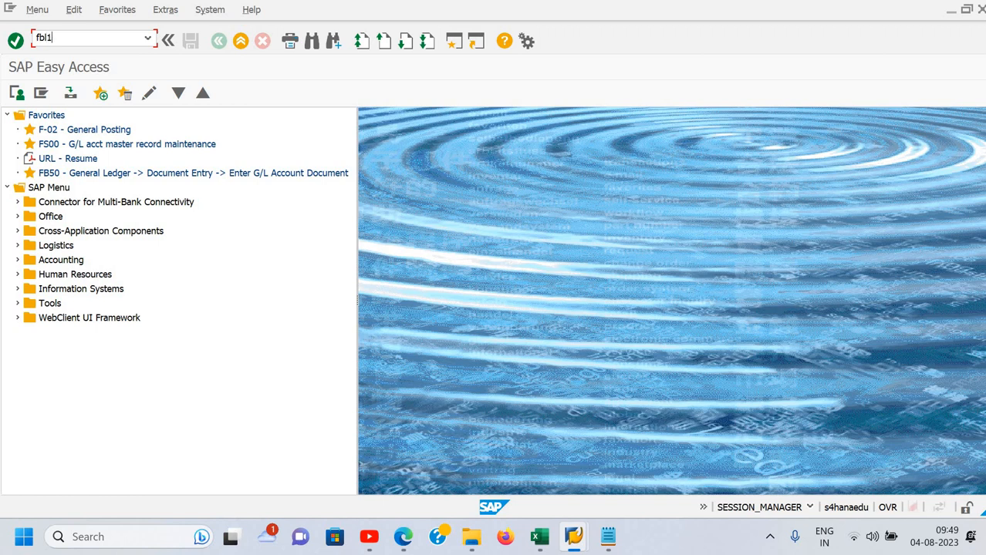
{"action": "key", "text": "Return"}
{"action": "key", "text": "F8"}
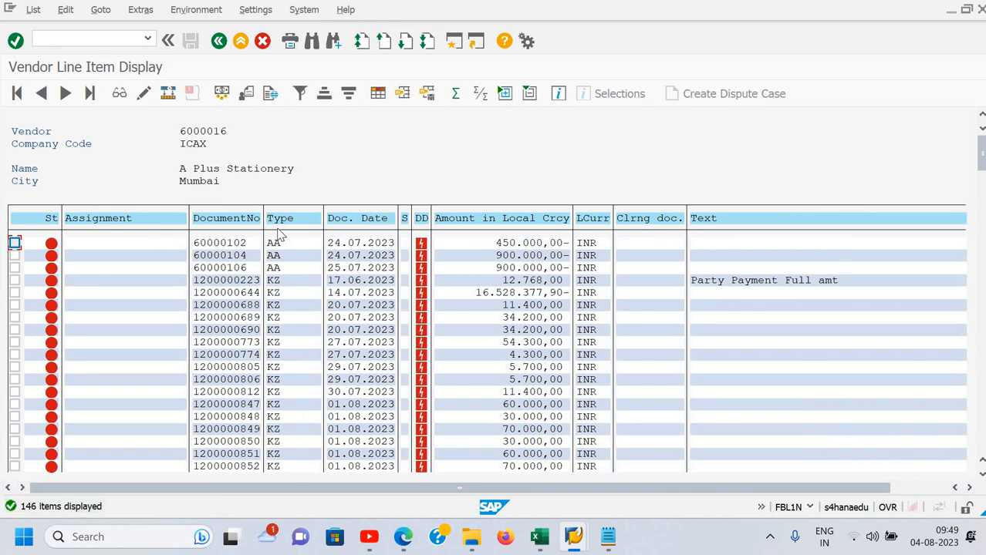
{"action": "left_click", "coordinate": [374, 219]}
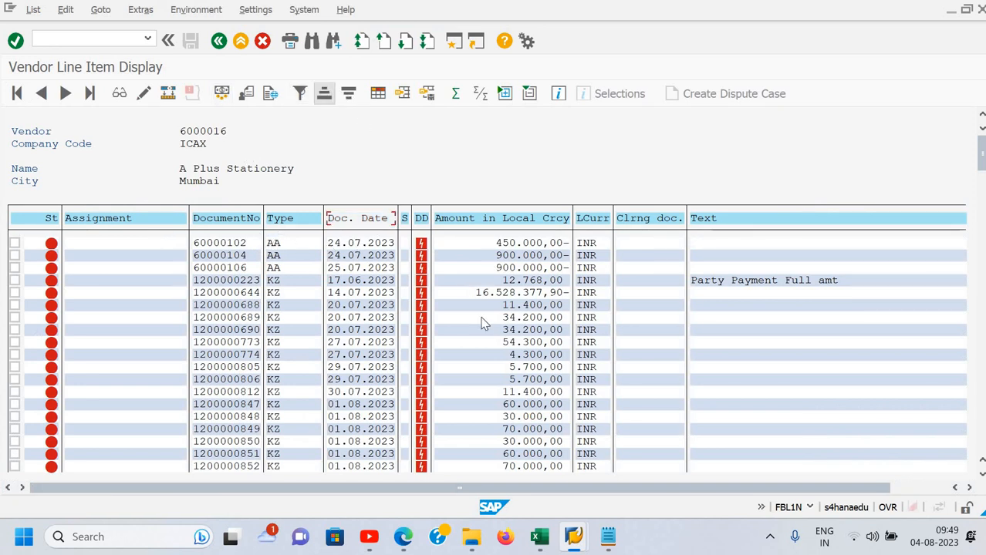
{"action": "left_click", "coordinate": [349, 93]}
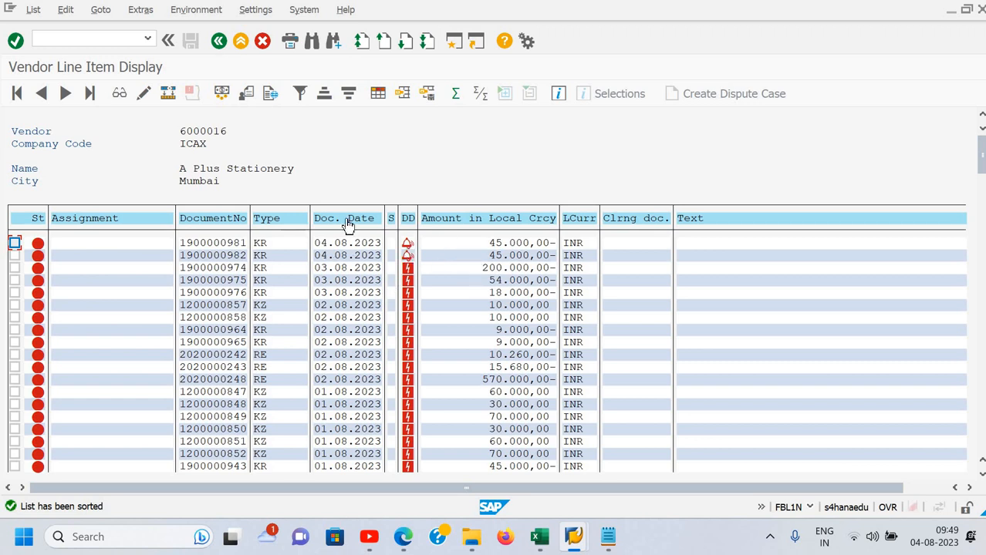
Display A Plus Stationery's cleared line items instead of the open ones, sorted by document date in descending order
{"action": "key", "text": "F3"}
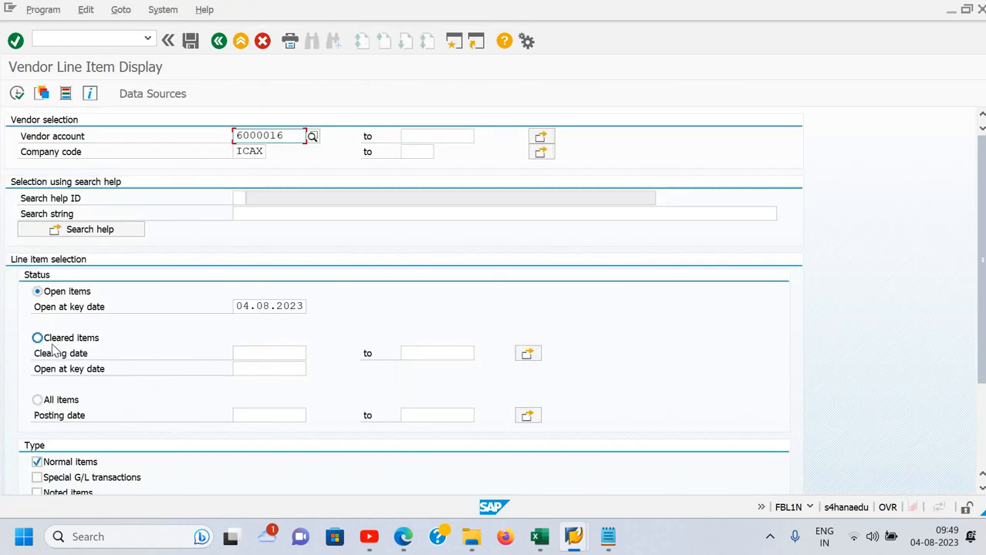
{"action": "left_click", "coordinate": [89, 342]}
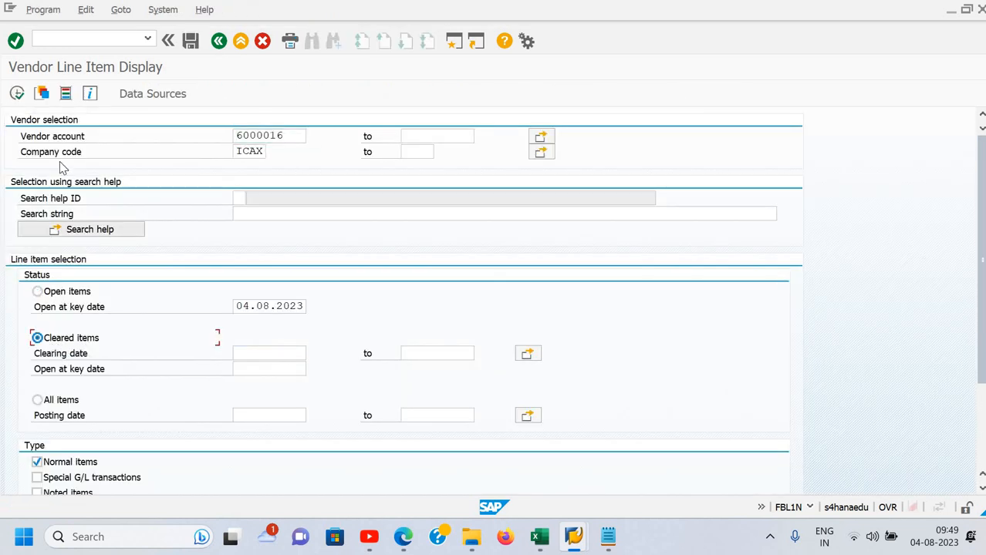
{"action": "left_click", "coordinate": [16, 93]}
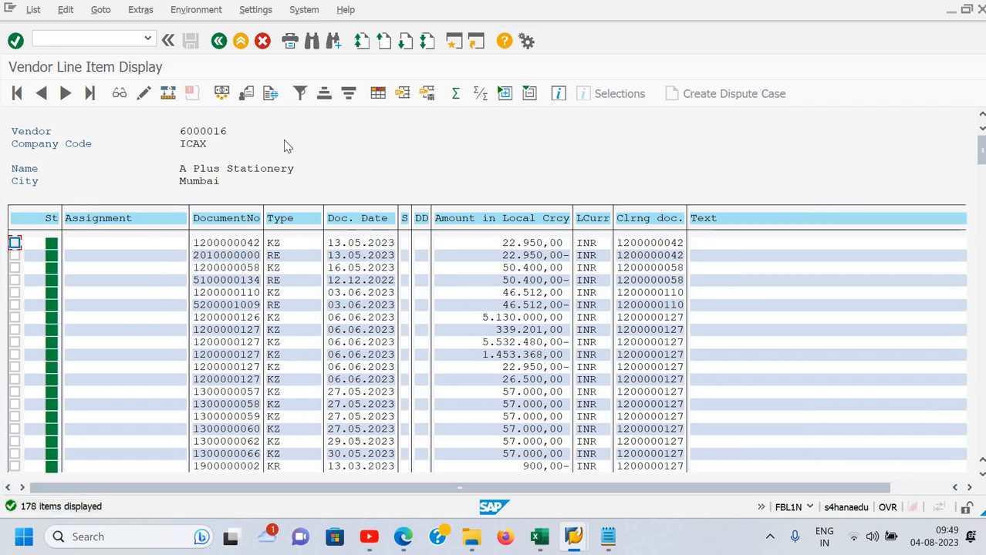
{"action": "left_click", "coordinate": [357, 218]}
{"action": "left_click", "coordinate": [348, 93]}
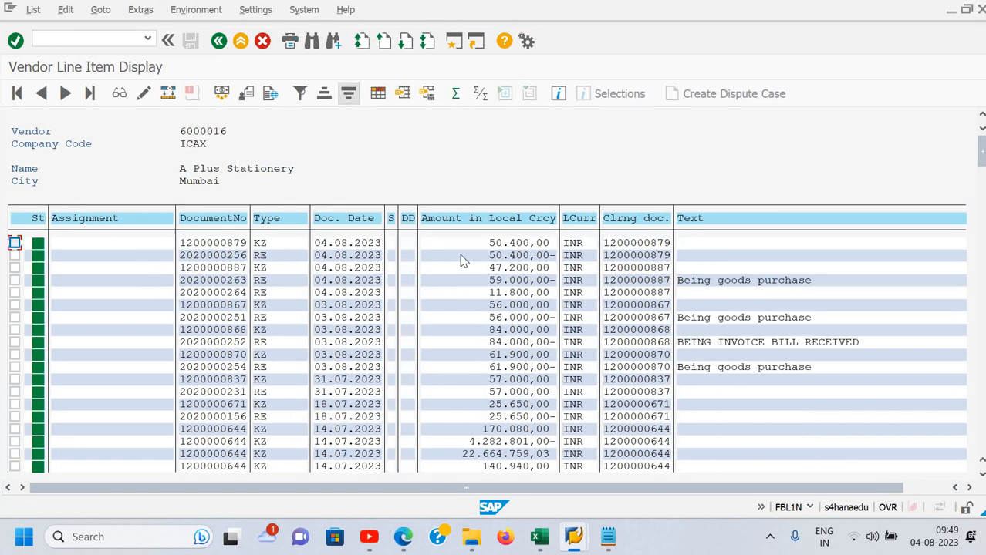
{"action": "left_click", "coordinate": [500, 269]}
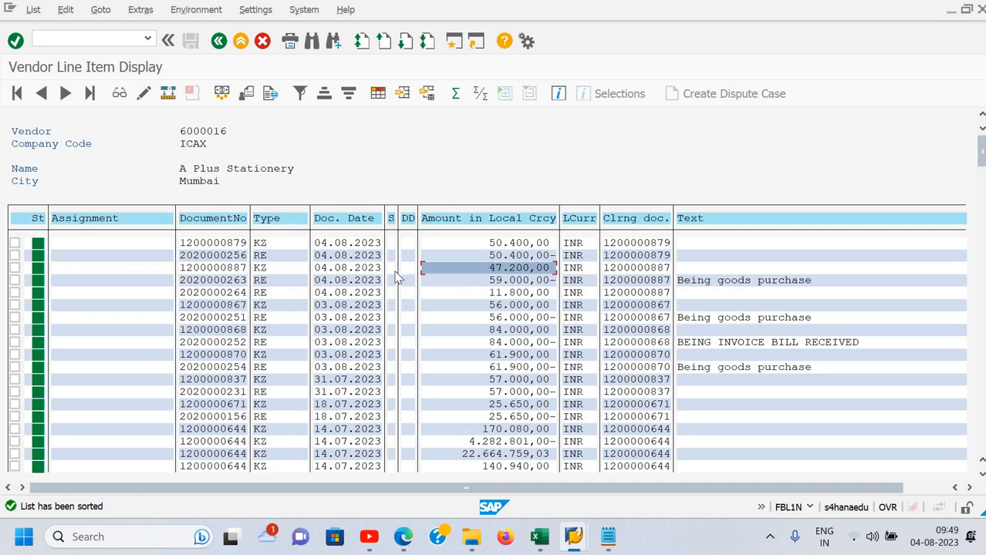
{"action": "left_click", "coordinate": [265, 272]}
{"action": "left_click", "coordinate": [475, 269]}
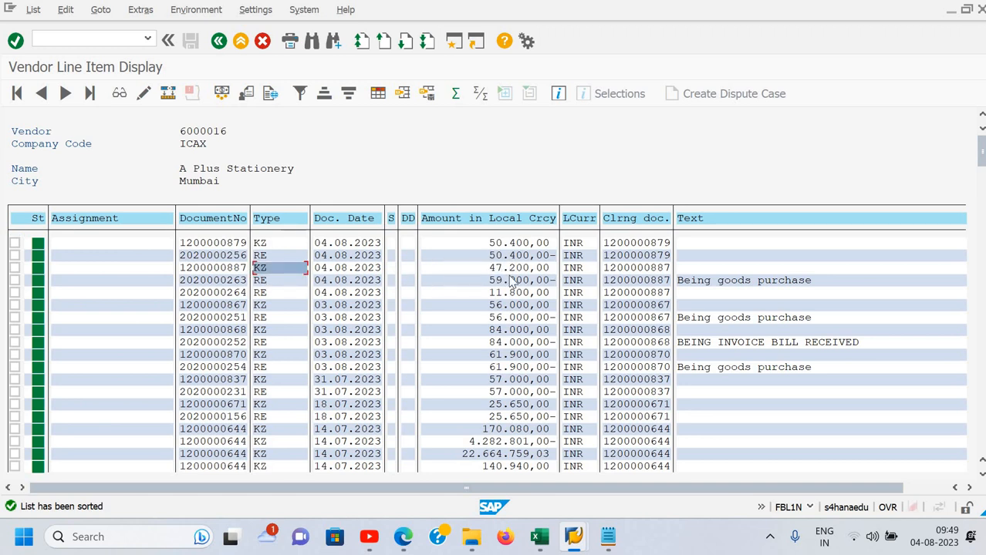
{"action": "left_click", "coordinate": [523, 282]}
{"action": "left_click", "coordinate": [524, 292]}
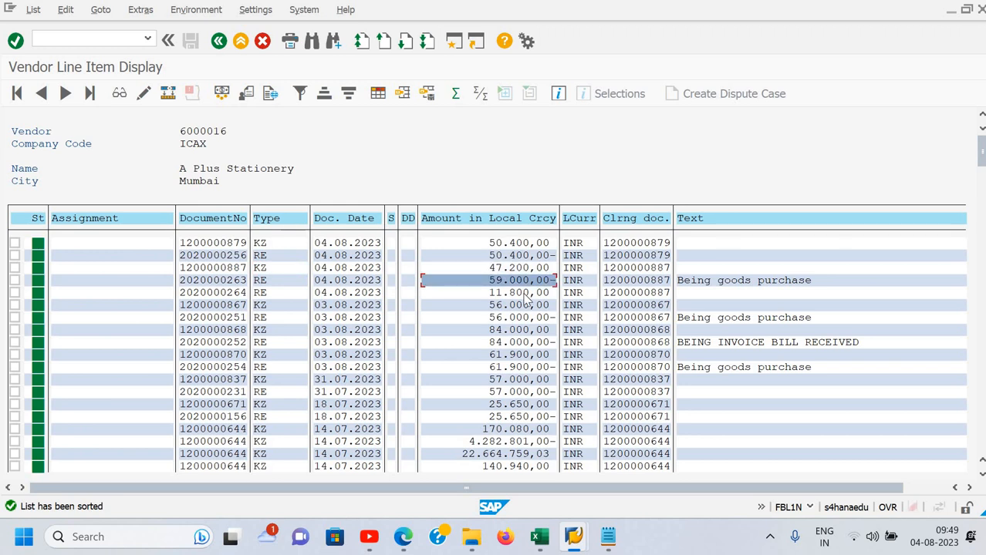
{"action": "left_click", "coordinate": [524, 283]}
{"action": "left_click", "coordinate": [525, 290]}
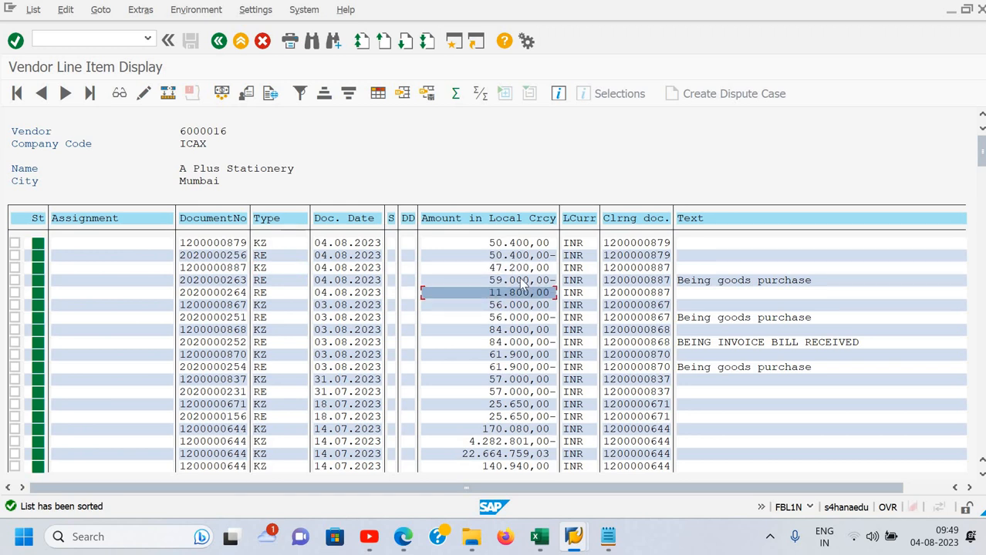
{"action": "left_click", "coordinate": [522, 280]}
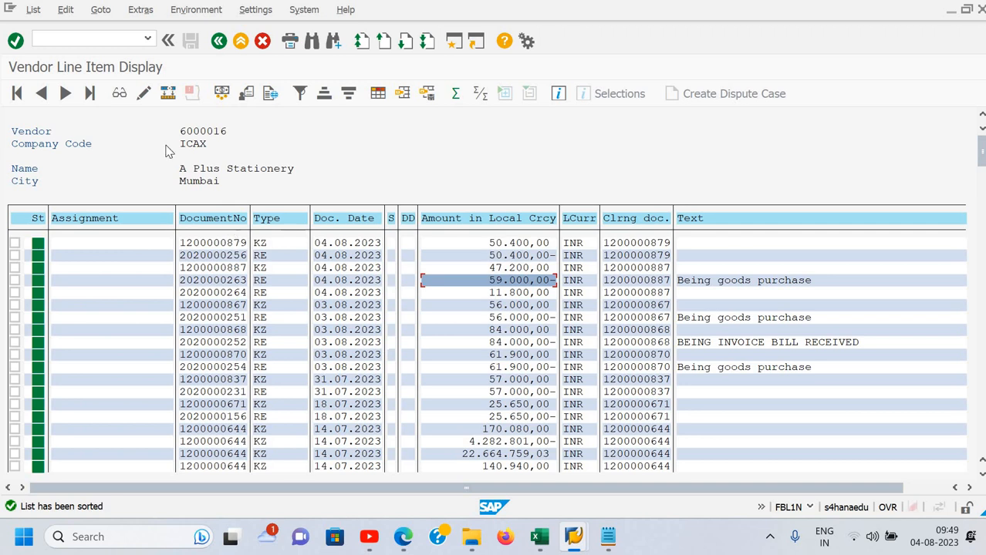
Leave the vendor line item display with the /n command and return to the SAP Easy Access screen
{"action": "left_click", "coordinate": [76, 35]}
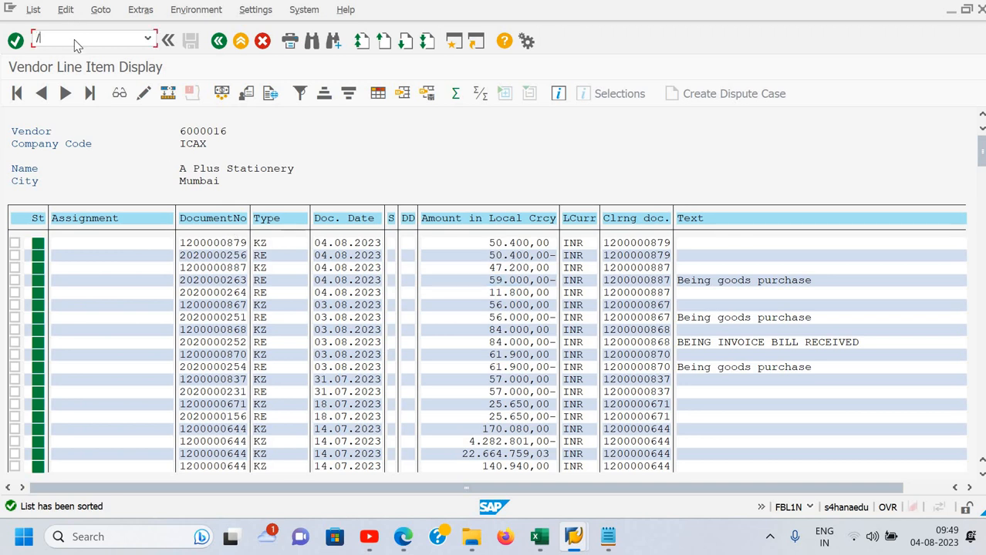
{"action": "type", "text": "/n"}
{"action": "key", "text": "Return"}
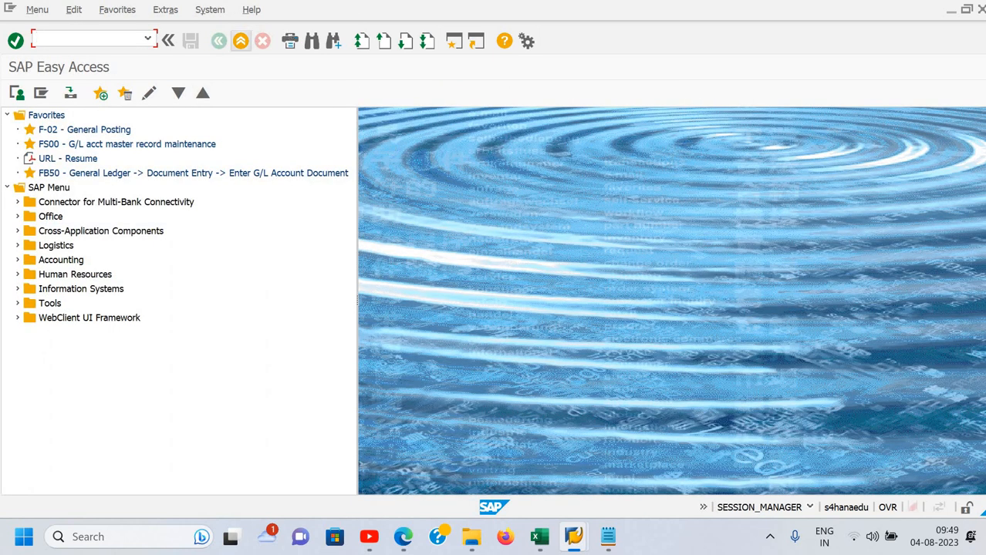